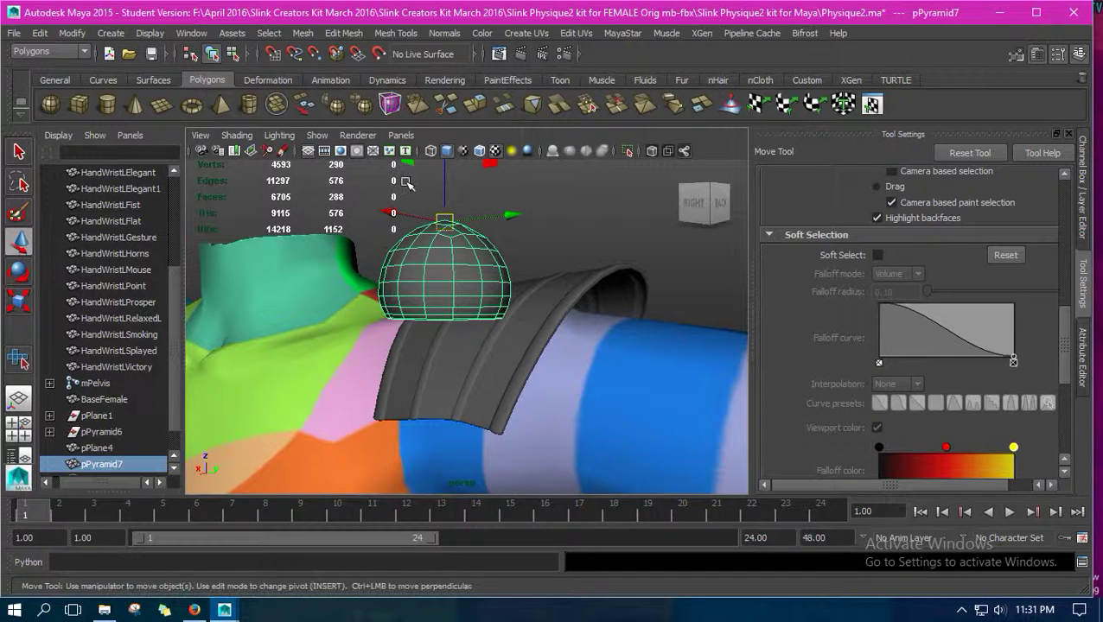
Lower the dome over the shoulder strap to about Z 1.583 and tilt it about 49° around Y.
left_click_drag(447, 167, 436, 240)
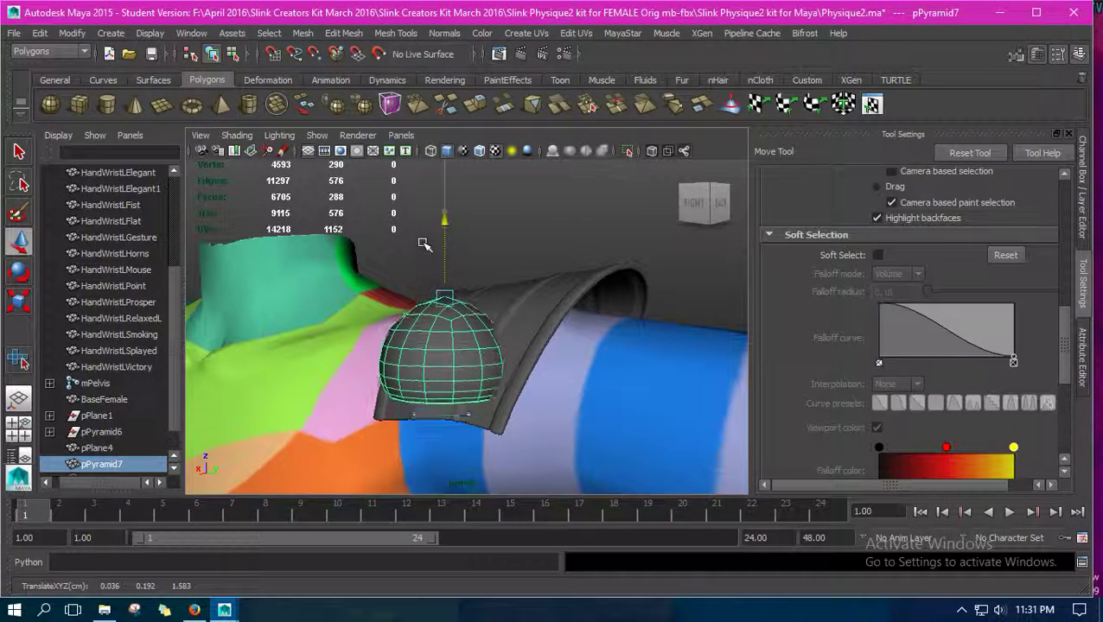
key("e")
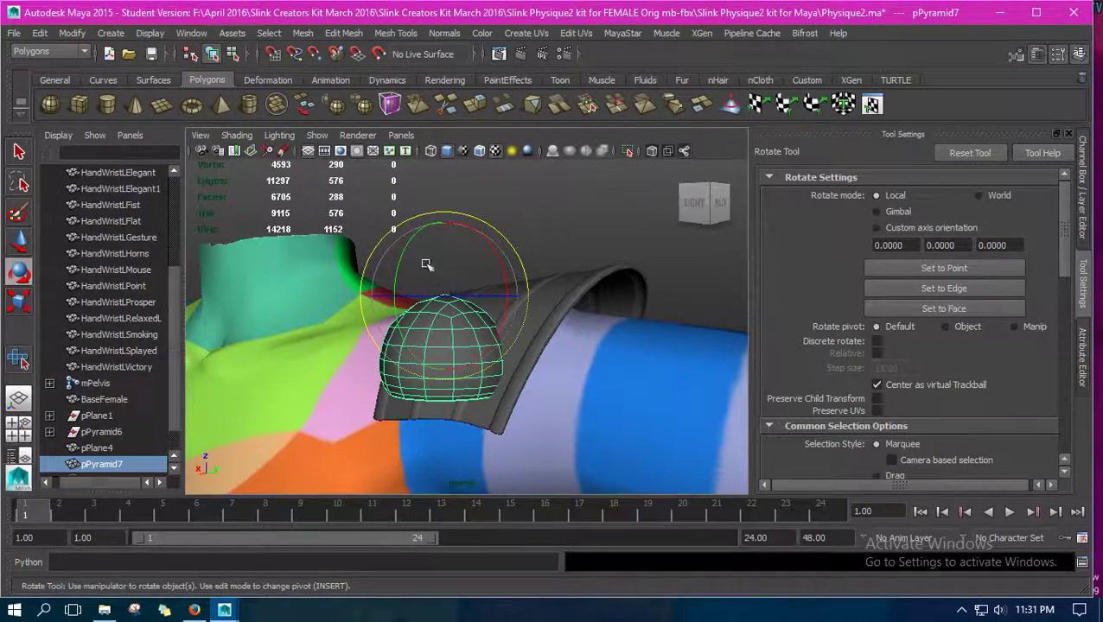
left_click_drag(407, 240, 400, 271)
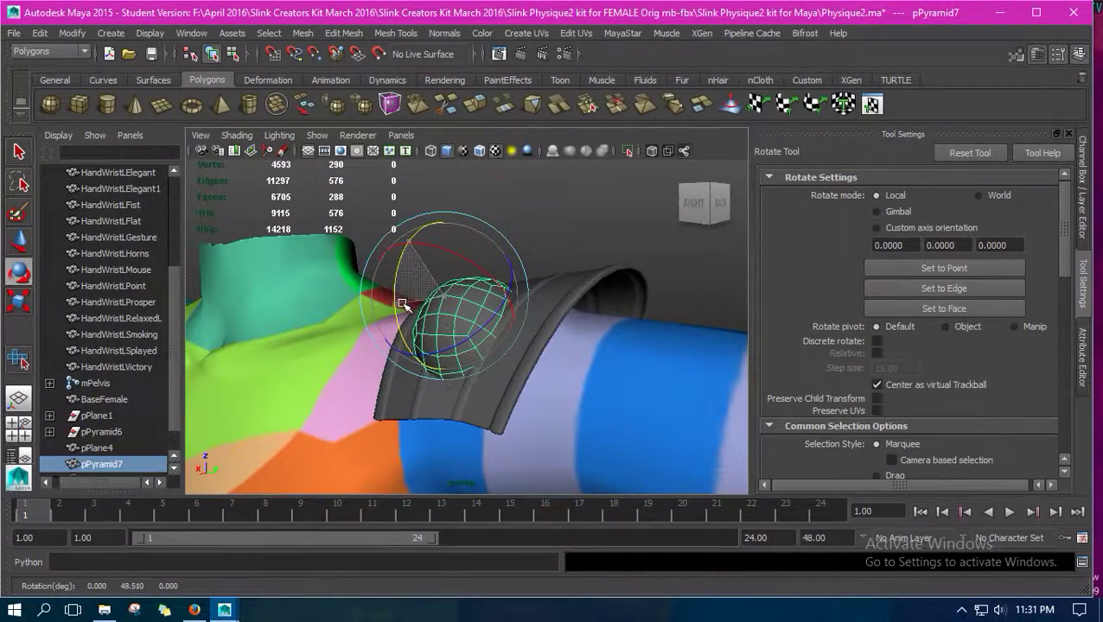
Scale the dome down uniformly to the size of a small stud.
left_click_drag(403, 355, 342, 361, "alt")
key("w")
left_click(18, 299)
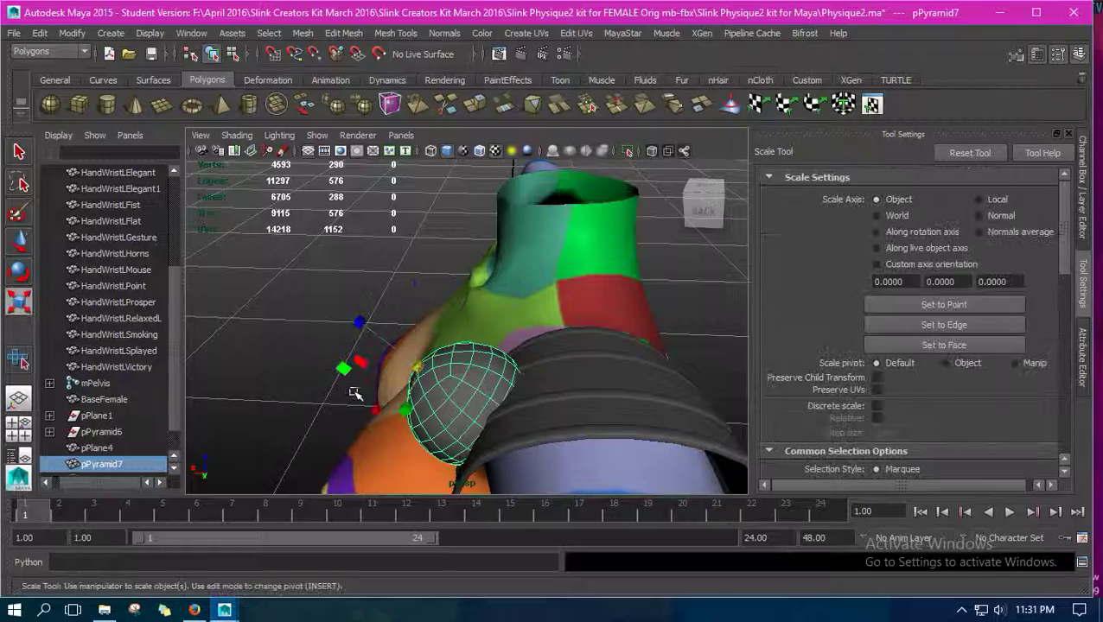
left_click_drag(408, 367, 393, 370)
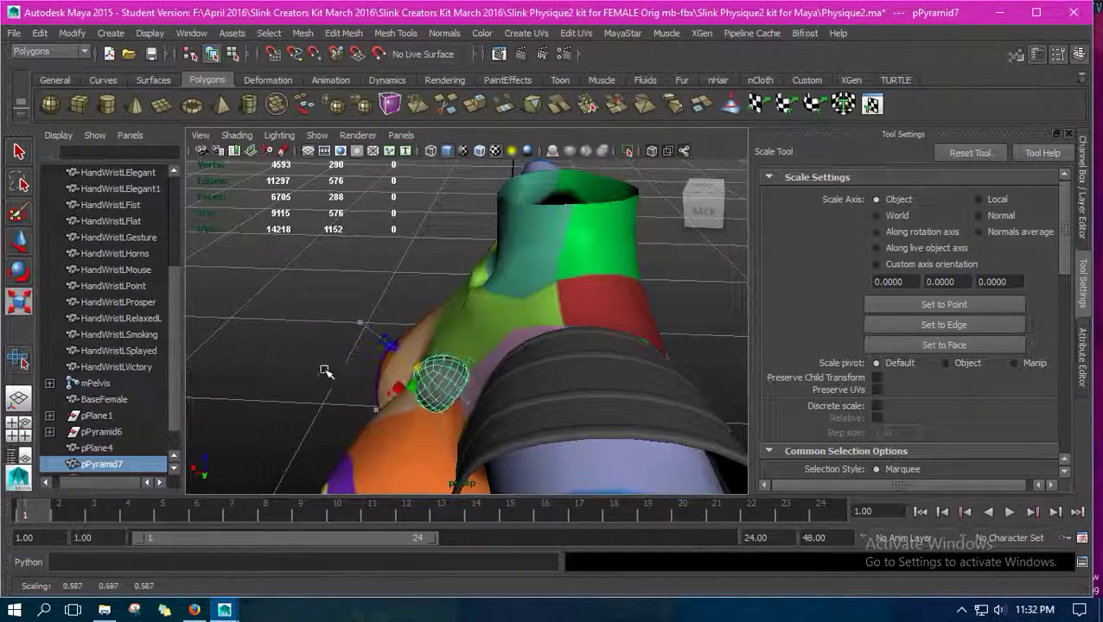
Move the dome against the strap's outer surface, to about X 0.049 and Z 1.565.
left_click_drag(302, 376, 342, 361, "alt")
key("w")
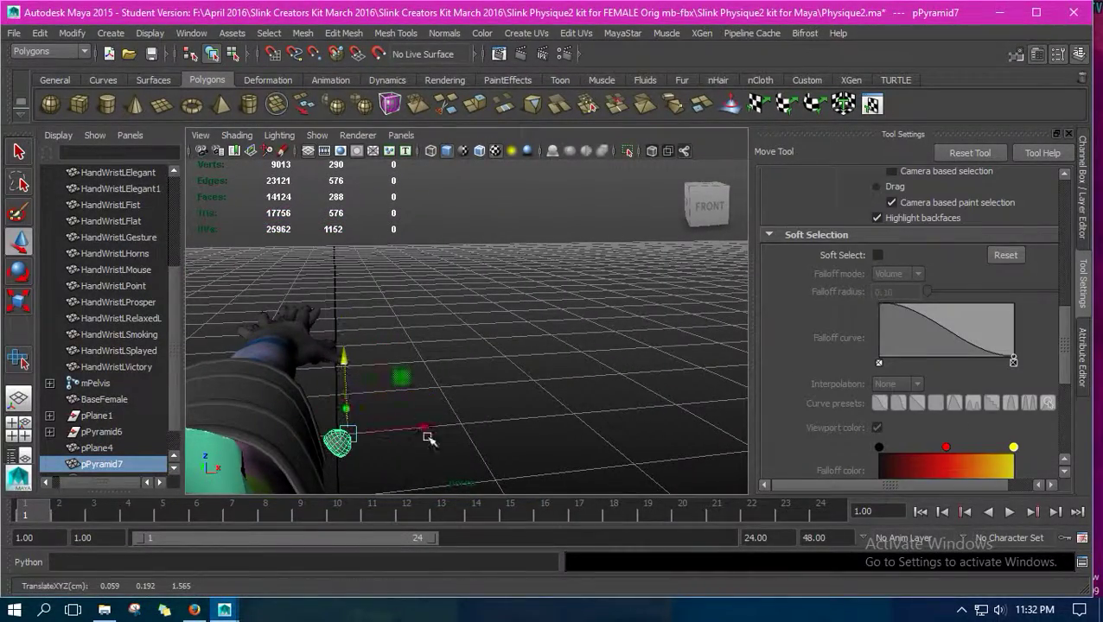
left_click_drag(427, 425, 315, 352)
right_click_drag(315, 352, 354, 380, "alt")
left_click_drag(354, 380, 406, 389, "alt")
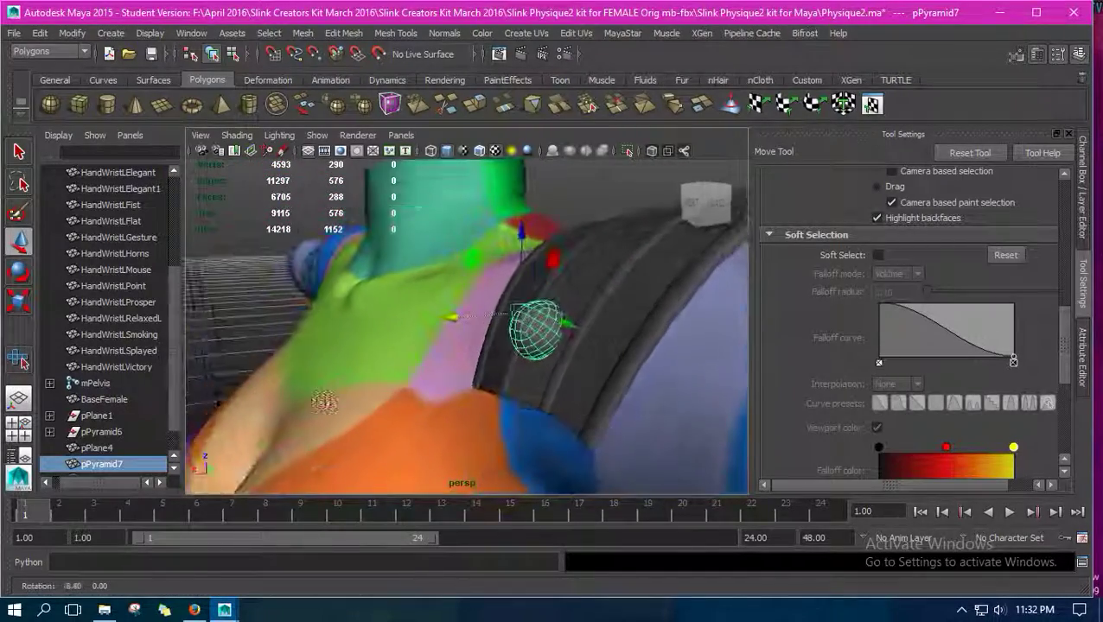
Tilt the dome further to follow the strap's slope and lower it to about Z 1.553.
left_click(18, 274)
left_click_drag(464, 288, 457, 319)
left_click(19, 242)
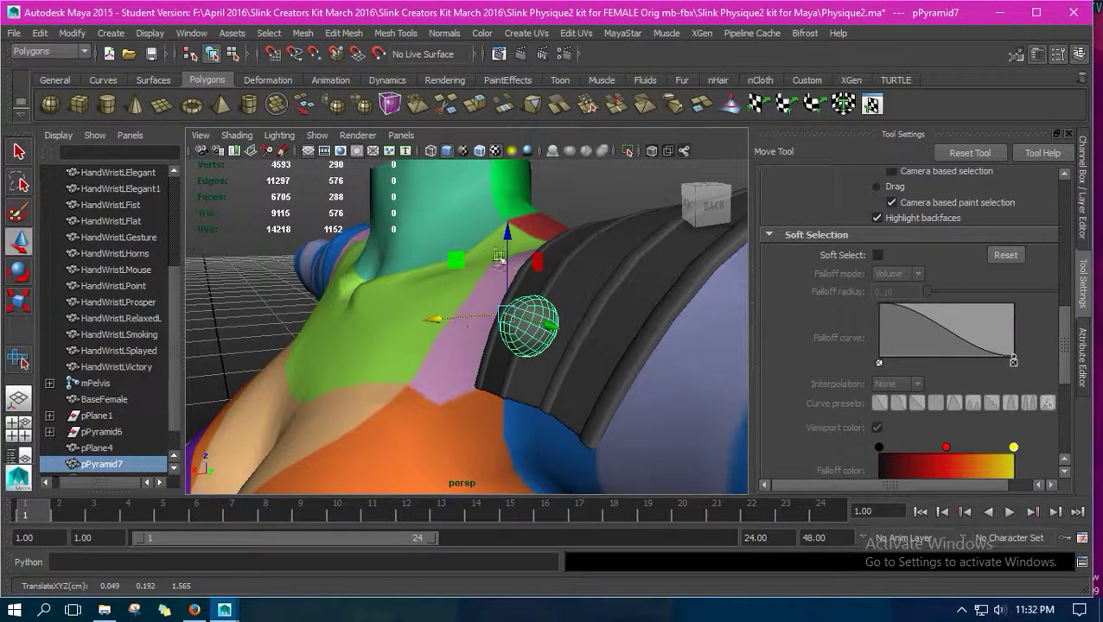
left_click_drag(507, 234, 521, 274)
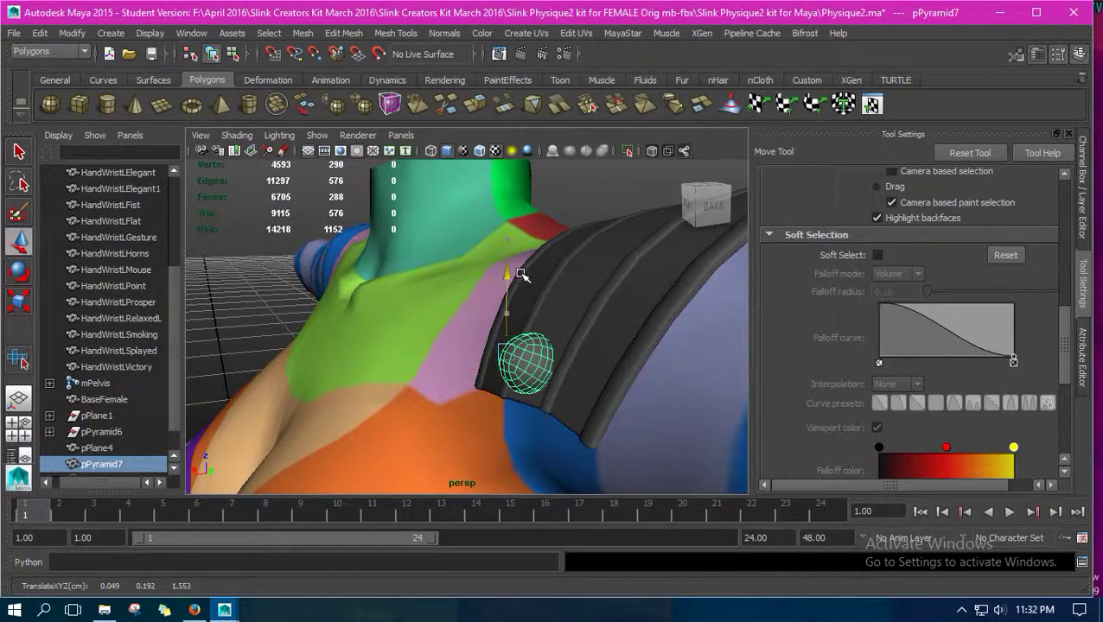
Rotate the dome to about 71.5° around Y and lower it to about Z 1.551 near the strap's end.
left_click(18, 273)
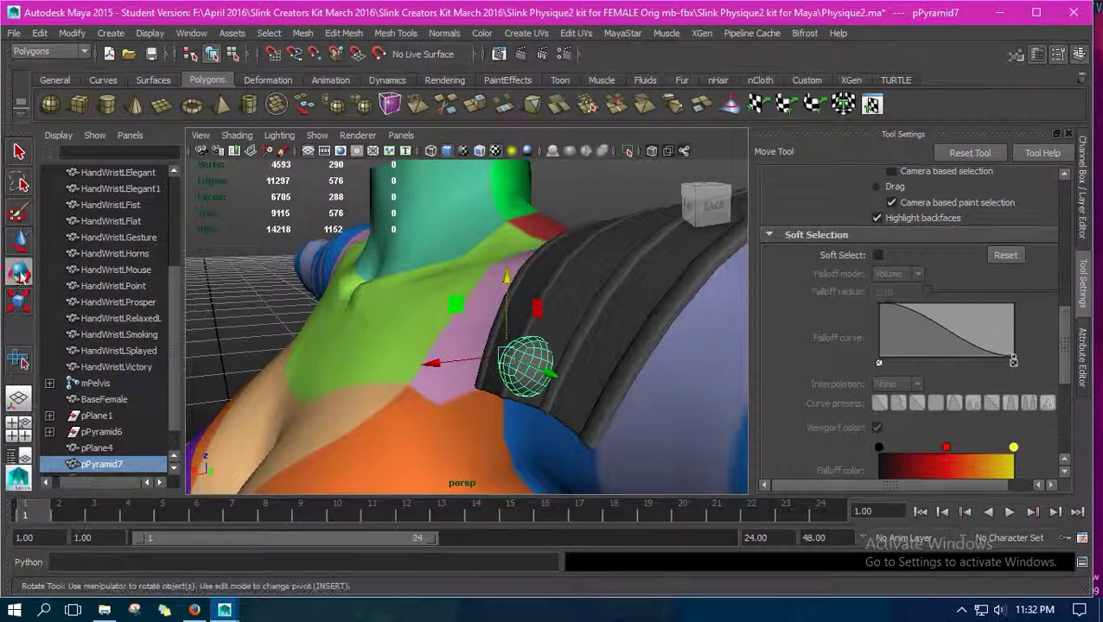
left_click_drag(442, 335, 438, 342)
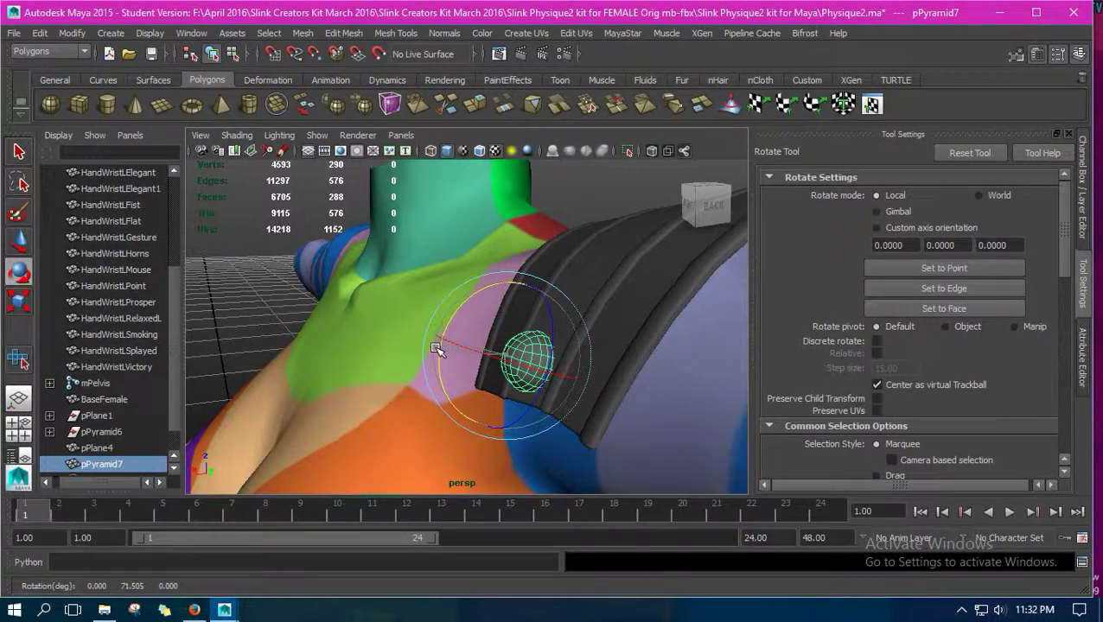
key("w")
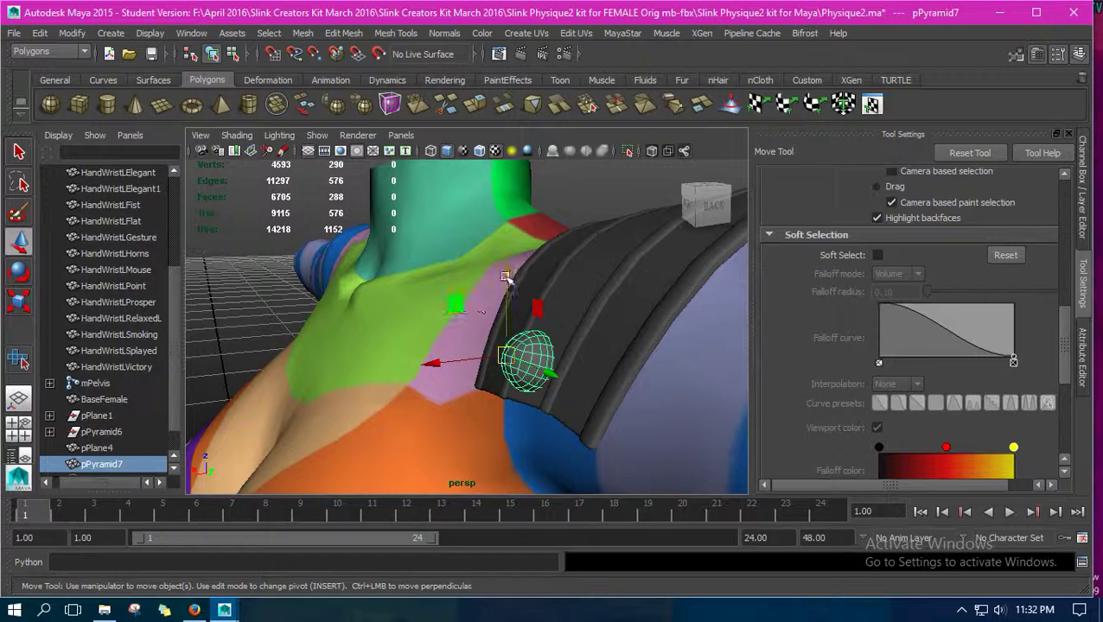
left_click_drag(507, 278, 500, 311)
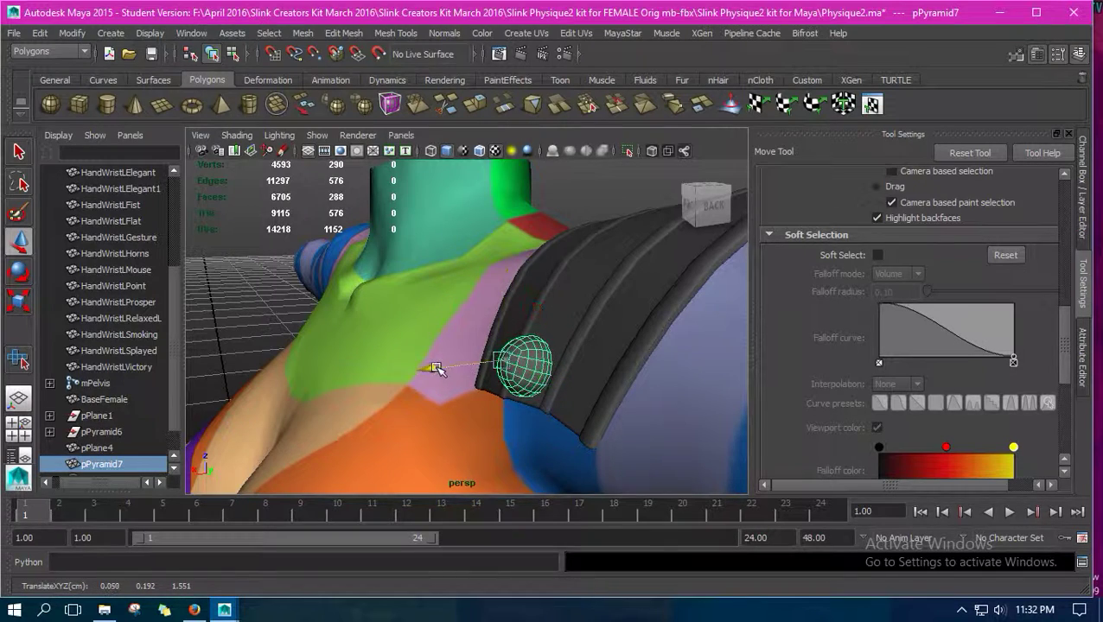
Shift the dome along Y between the strap's end seams and scale it down uniformly to a smaller stud.
left_click_drag(445, 369, 329, 316, "alt")
left_click_drag(447, 339, 518, 346)
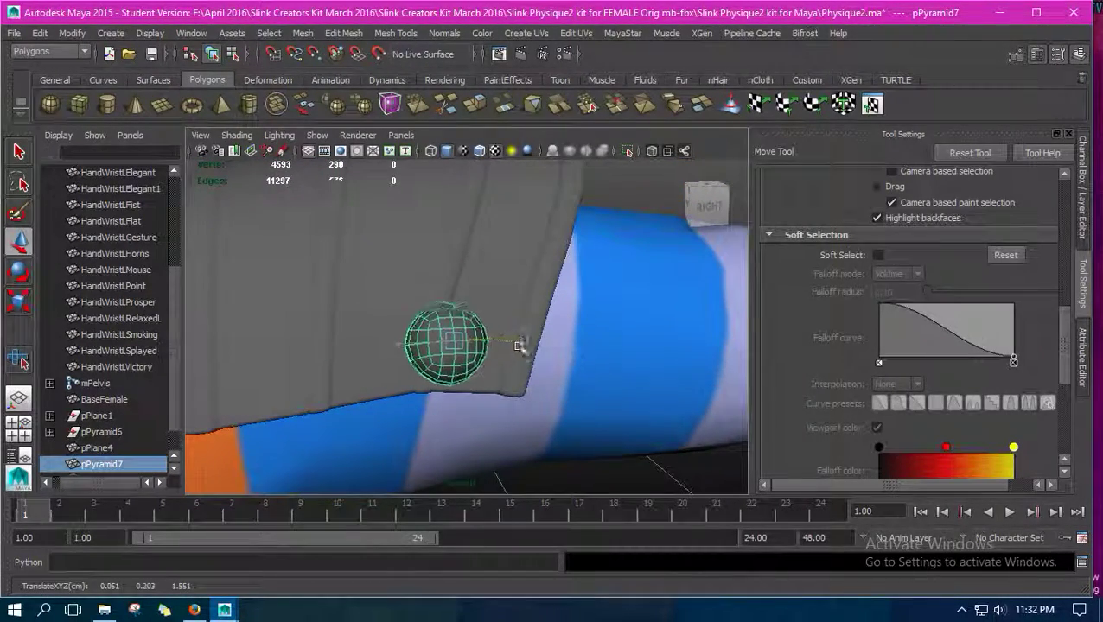
left_click(19, 304)
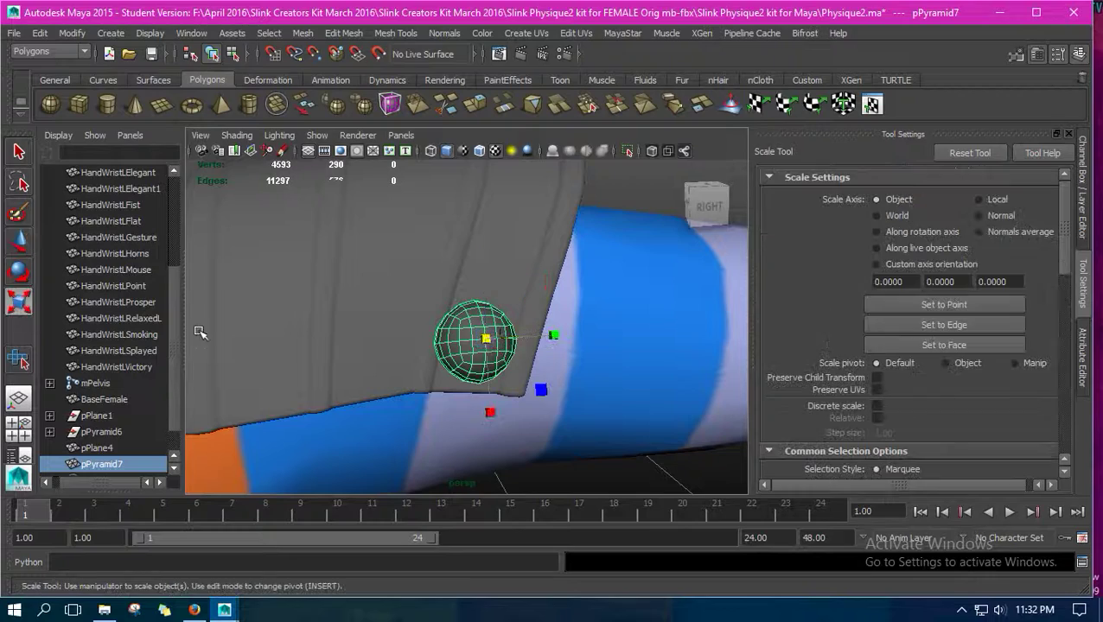
left_click_drag(481, 341, 487, 338)
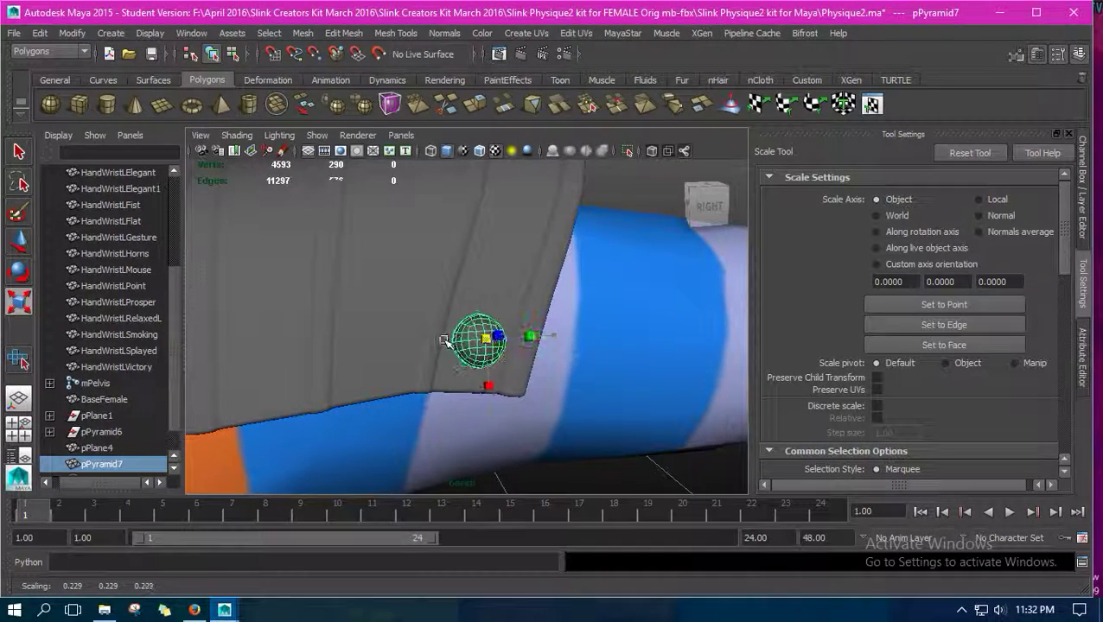
left_click(19, 244)
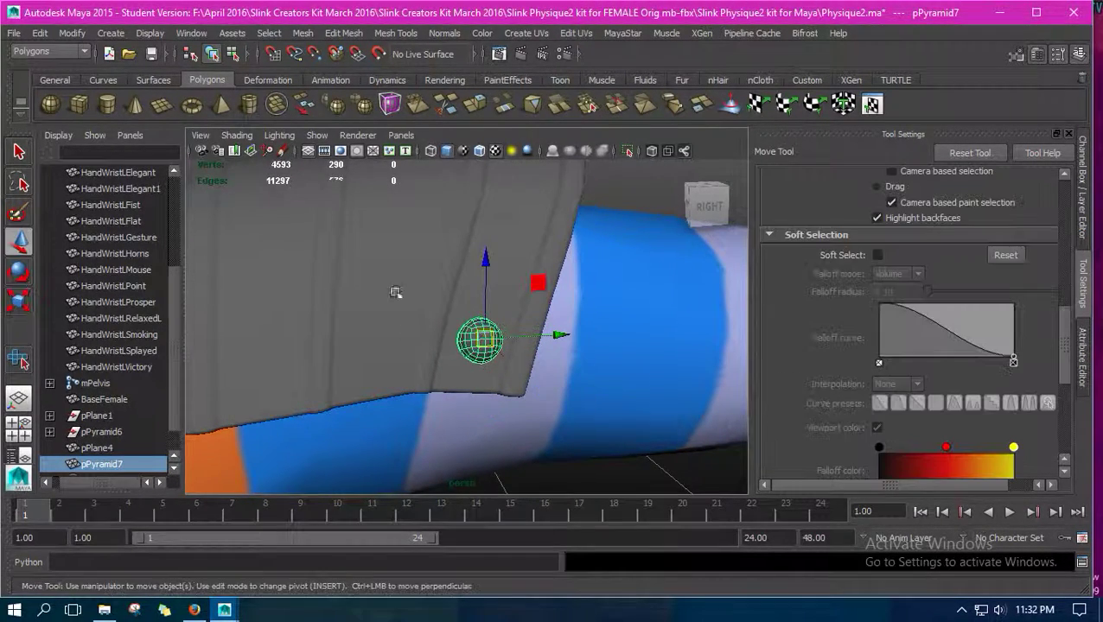
Lower the small stud to about Z 1.544 and nudge it along X against the strap's end.
left_click_drag(432, 329, 489, 311, "alt")
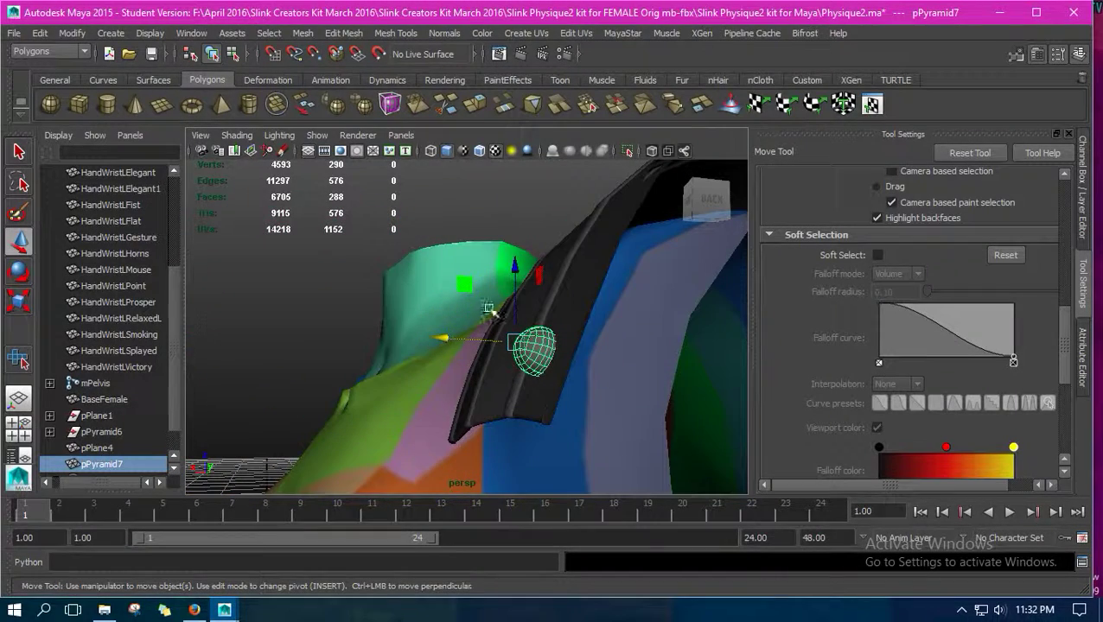
left_click_drag(512, 263, 516, 295)
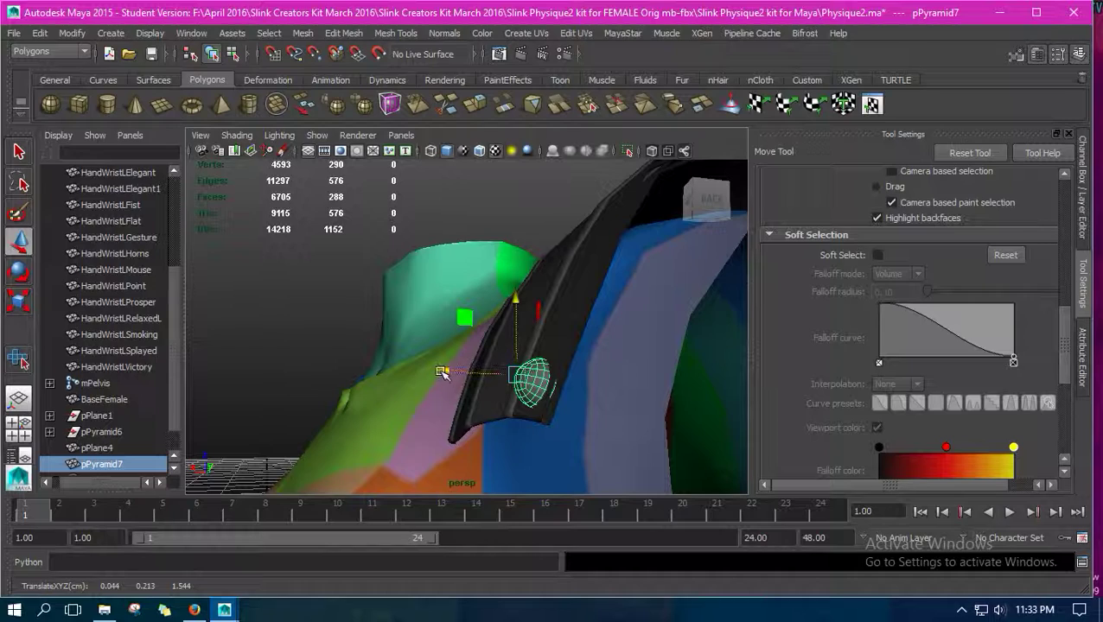
left_click_drag(442, 372, 436, 372)
Rotate the stud to about 76° around Y and fine-tune its X position so it sits on the strap's surface.
key("e")
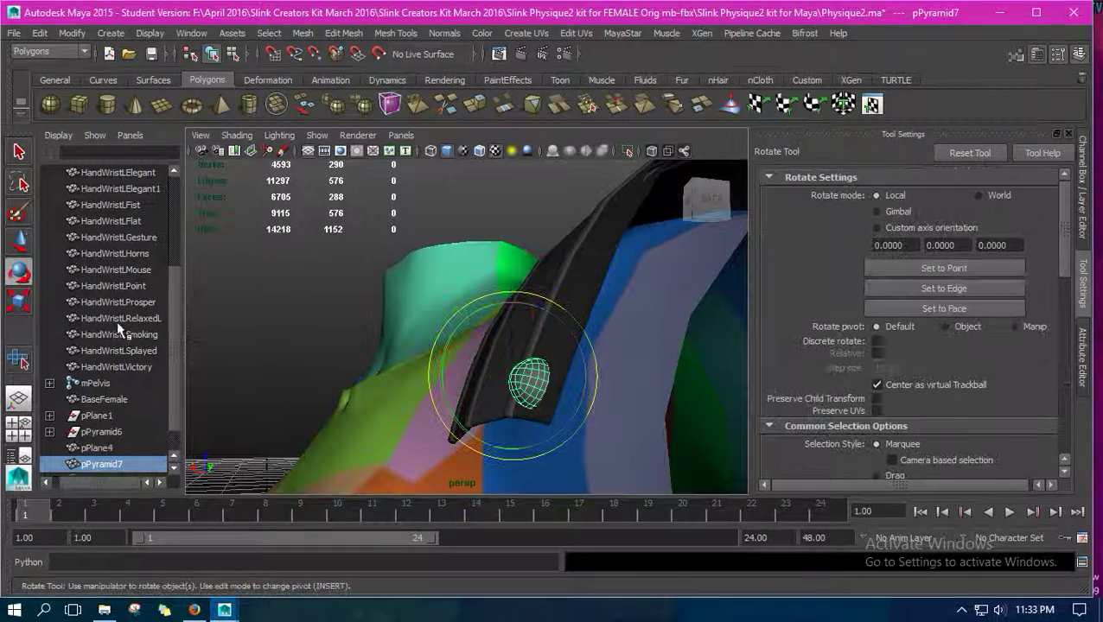
left_click_drag(459, 332, 458, 331)
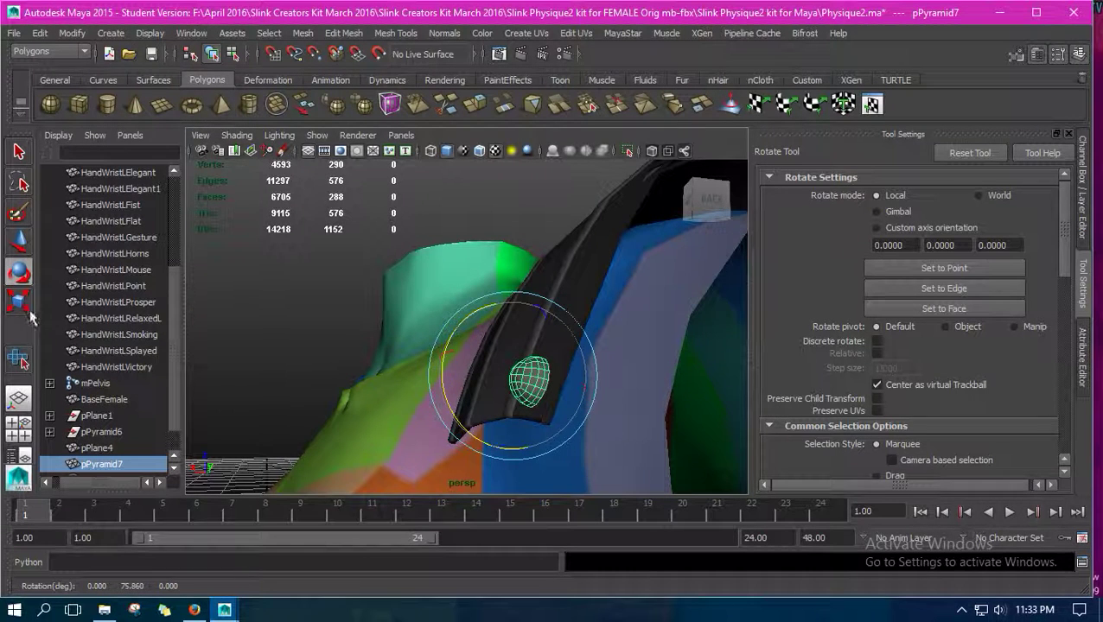
left_click(19, 241)
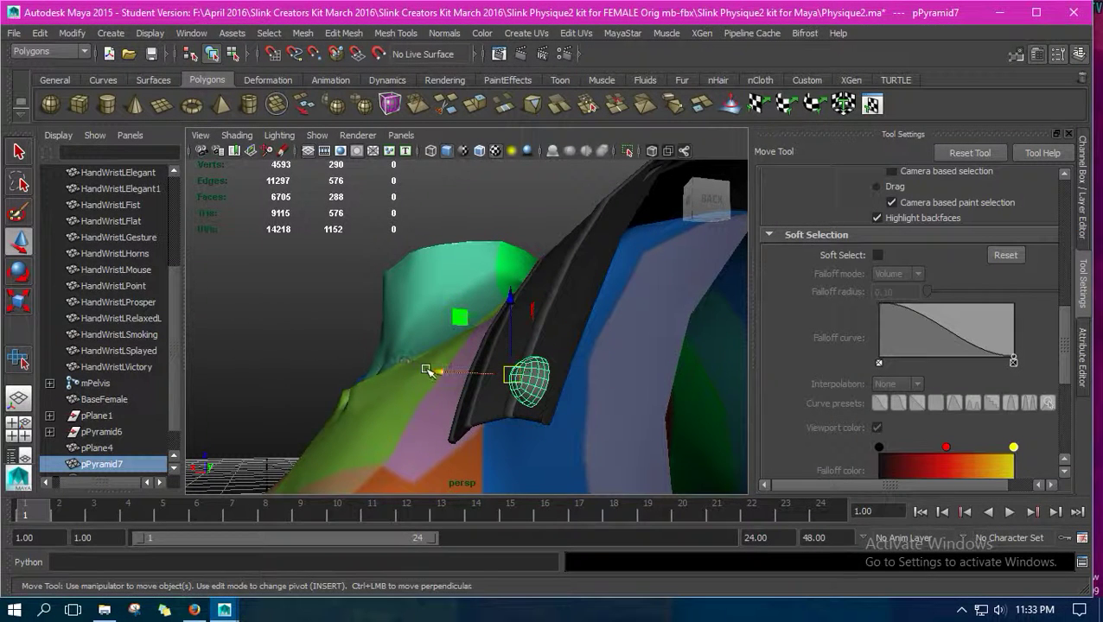
left_click_drag(426, 370, 415, 451)
left_click(27, 278)
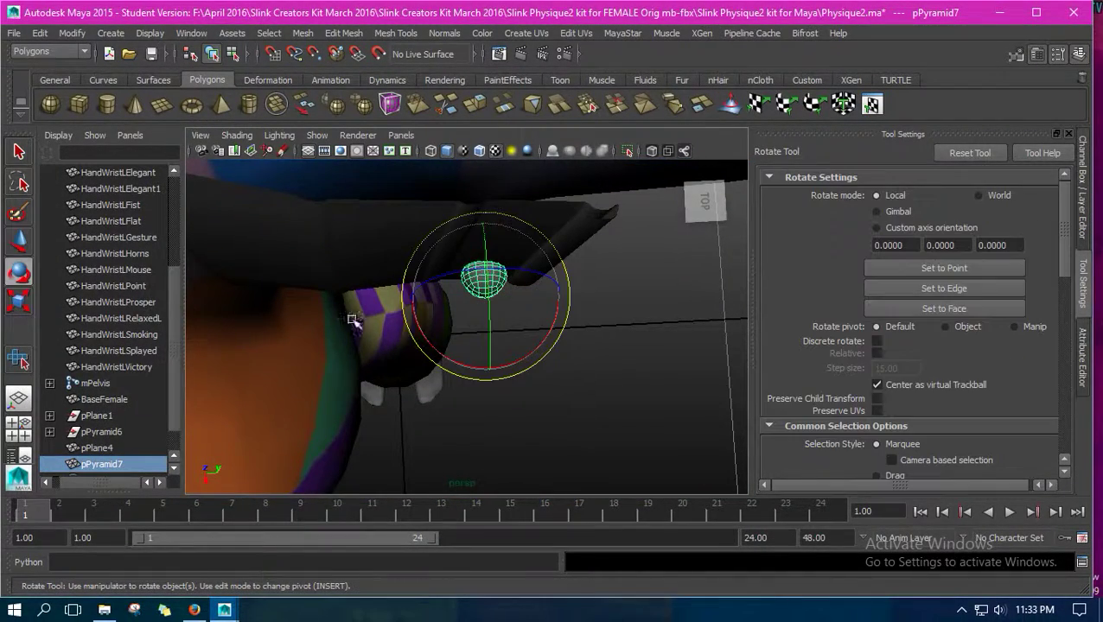
left_click_drag(458, 364, 351, 282)
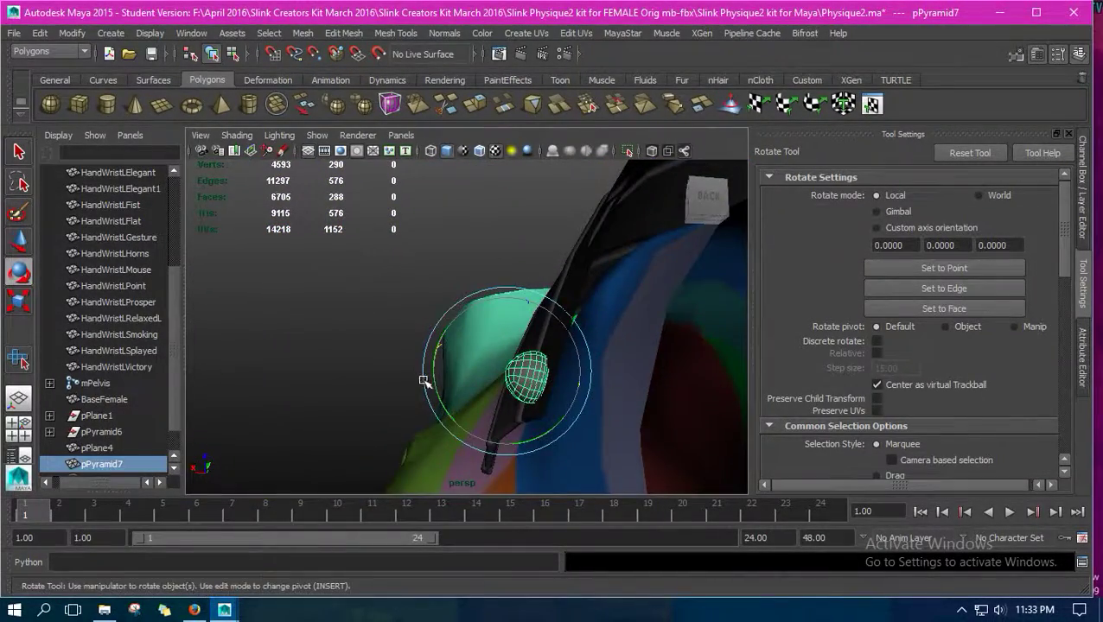
Duplicate the stud and place the copy at the opposite corner of the strap's end, at about Y 0.165 and Z 1.542.
mouse_move(423, 381)
left_mouse_down("alt")
mouse_move(418, 413)
mouse_move(436, 394)
mouse_move(423, 379)
left_mouse_up("alt")
key("w")
left_click_drag(364, 419, 449, 442, "alt")
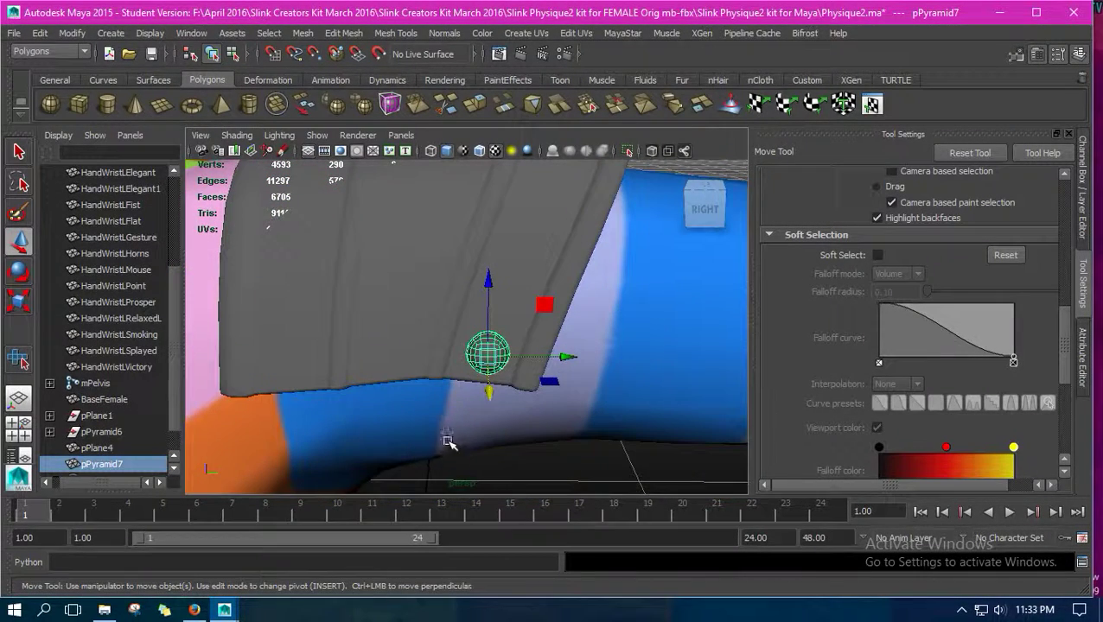
key("ctrl+d")
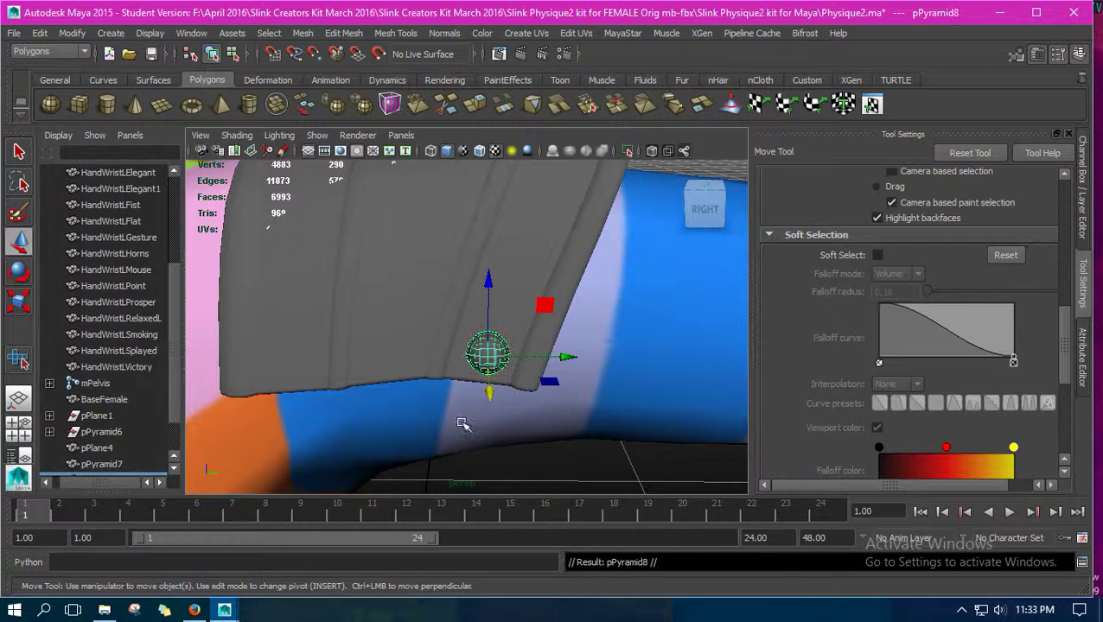
left_click_drag(571, 357, 354, 356)
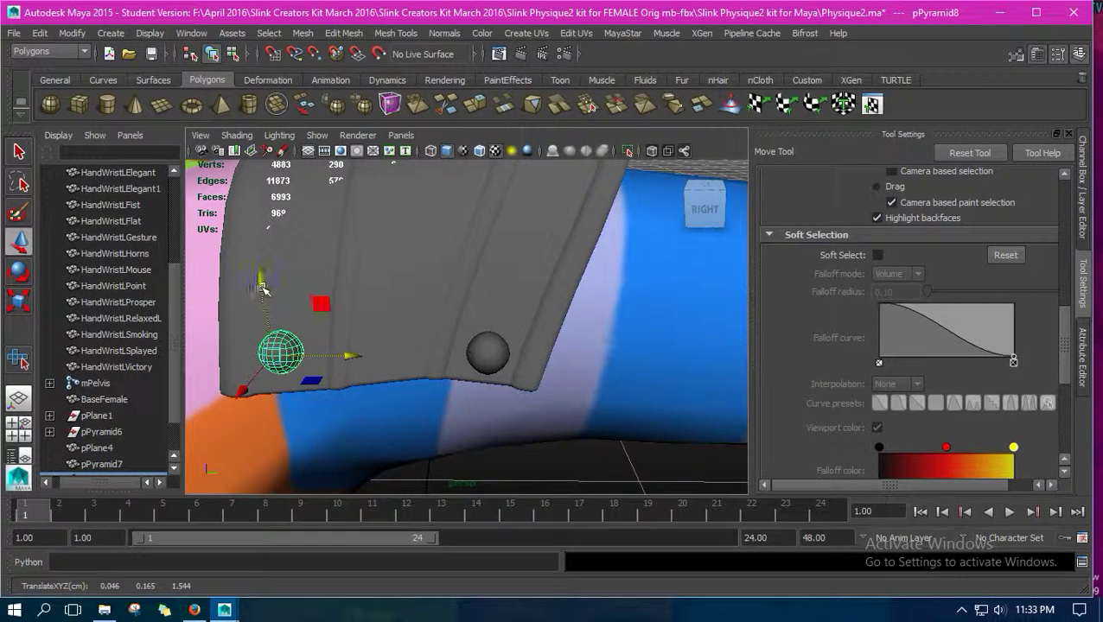
left_click_drag(260, 283, 265, 295)
Nudge the copied stud along X to about 0.045 so its base meets the strap's surface.
left_click_drag(393, 313, 288, 350, "alt")
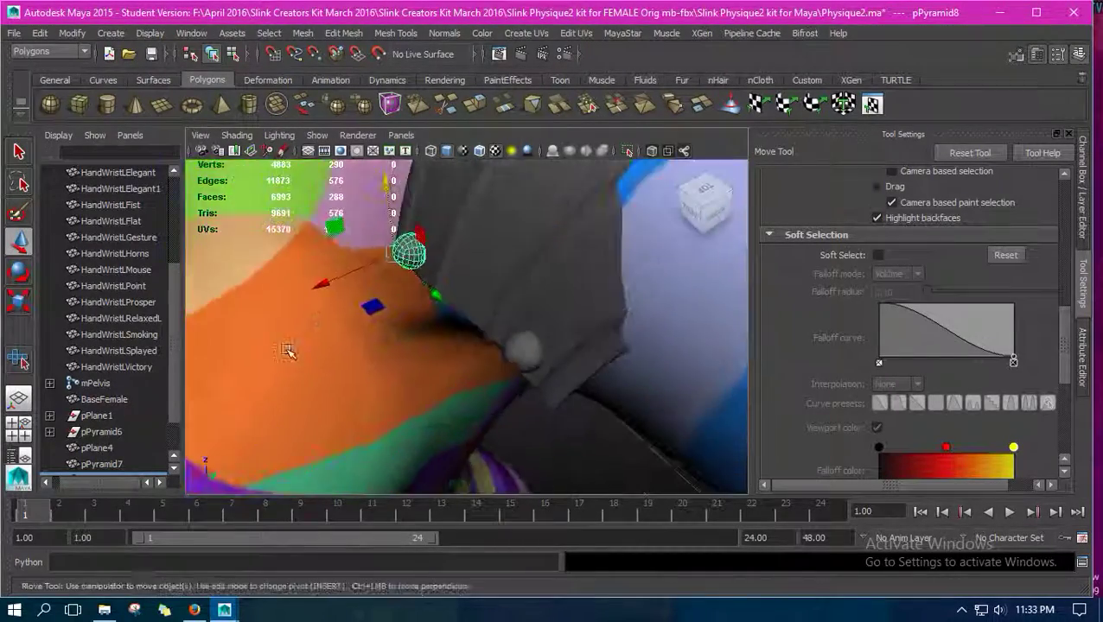
middle_click_drag(288, 350, 227, 394, "alt")
scroll(228, 394, "up", 3)
scroll(223, 392, "down", 3)
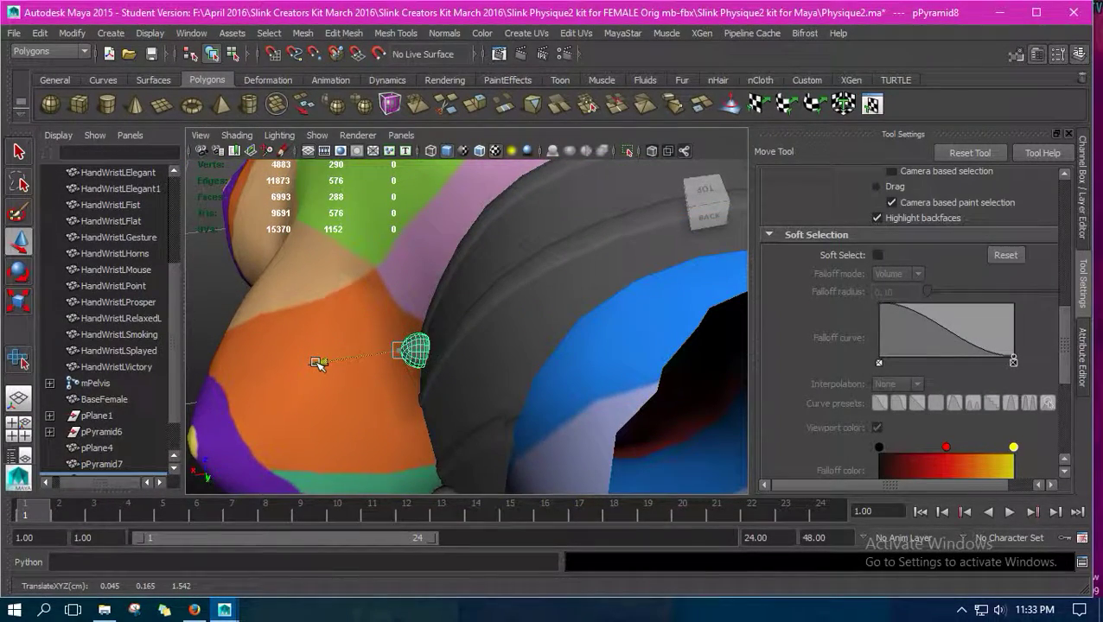
left_click_drag(315, 362, 461, 440, "alt")
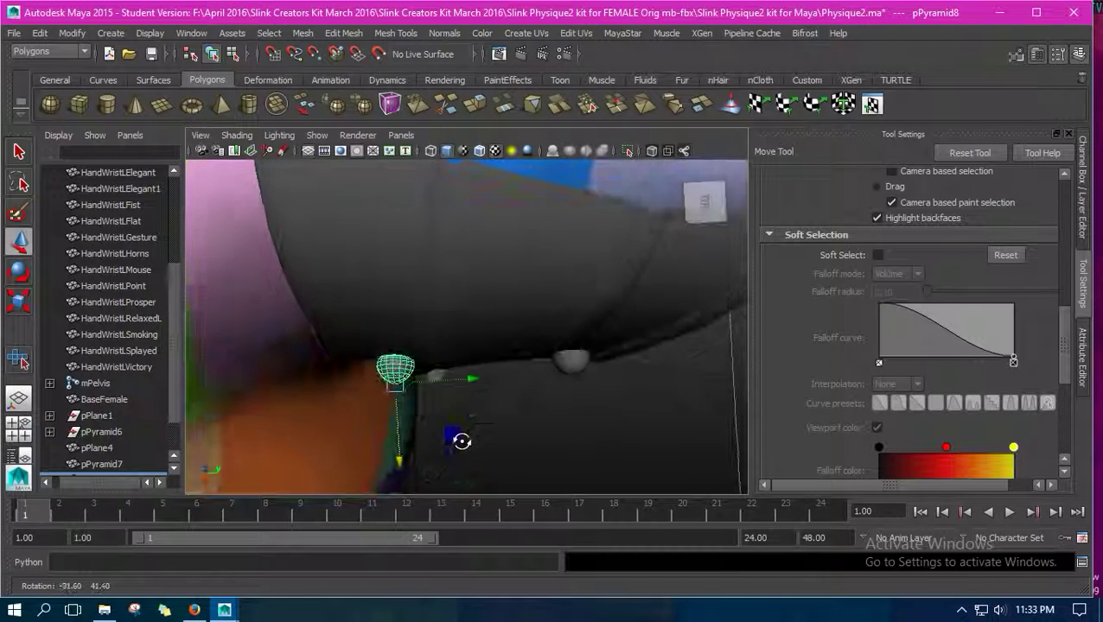
left_click(399, 461)
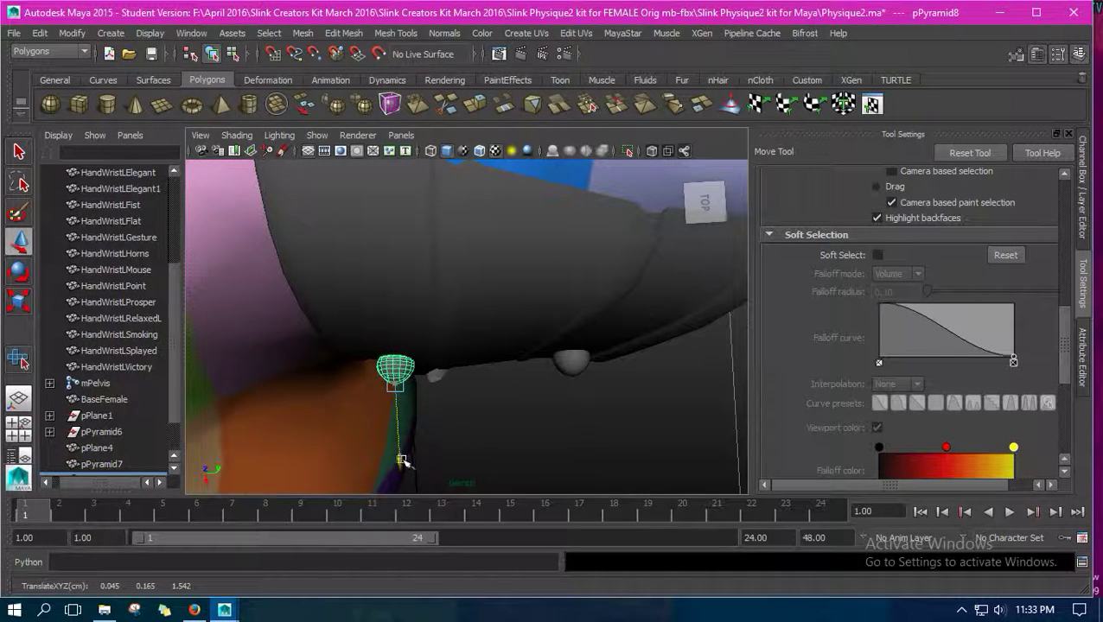
left_click_drag(403, 461, 399, 459)
Rotate the copied stud slightly to match the strap's curve and shift it to about X 0.043 and Y 0.164.
key("e")
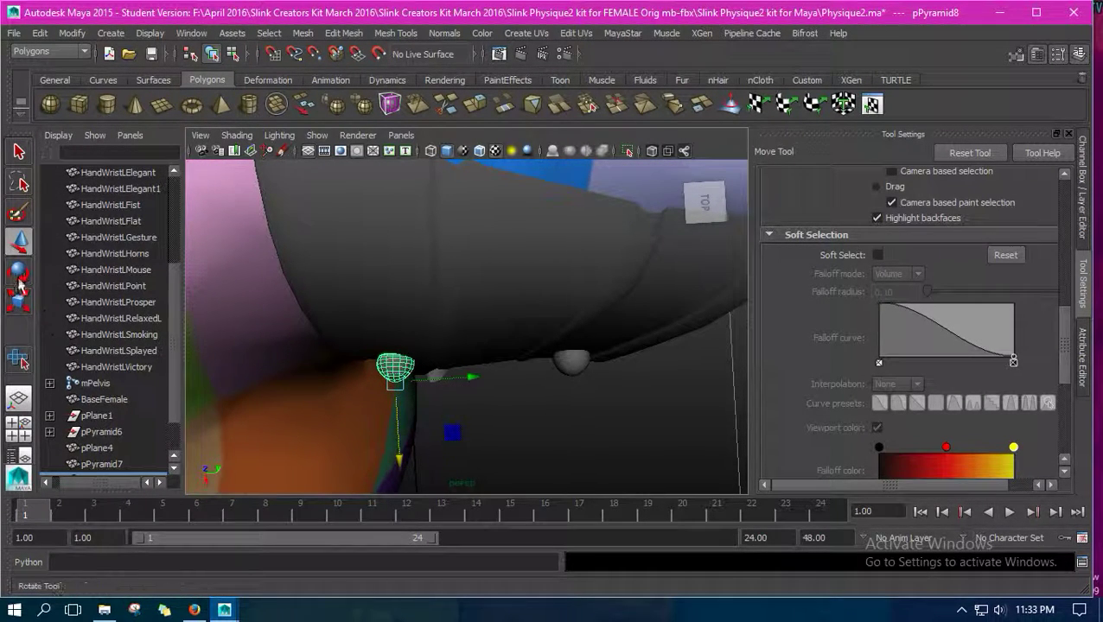
left_click_drag(421, 453, 411, 451)
key("w")
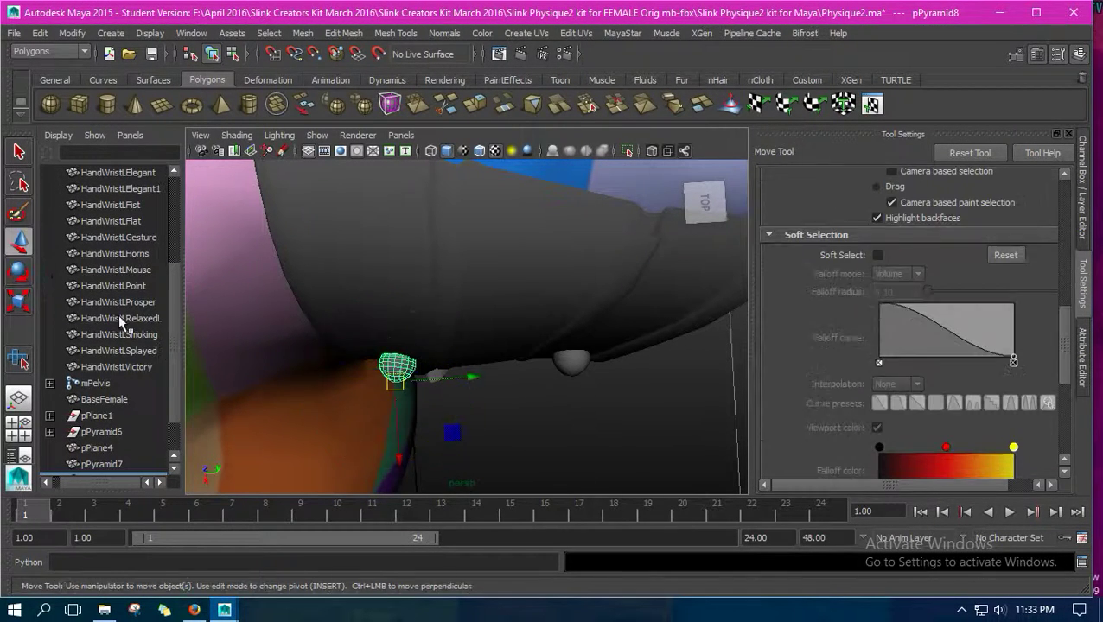
left_click_drag(471, 377, 467, 375)
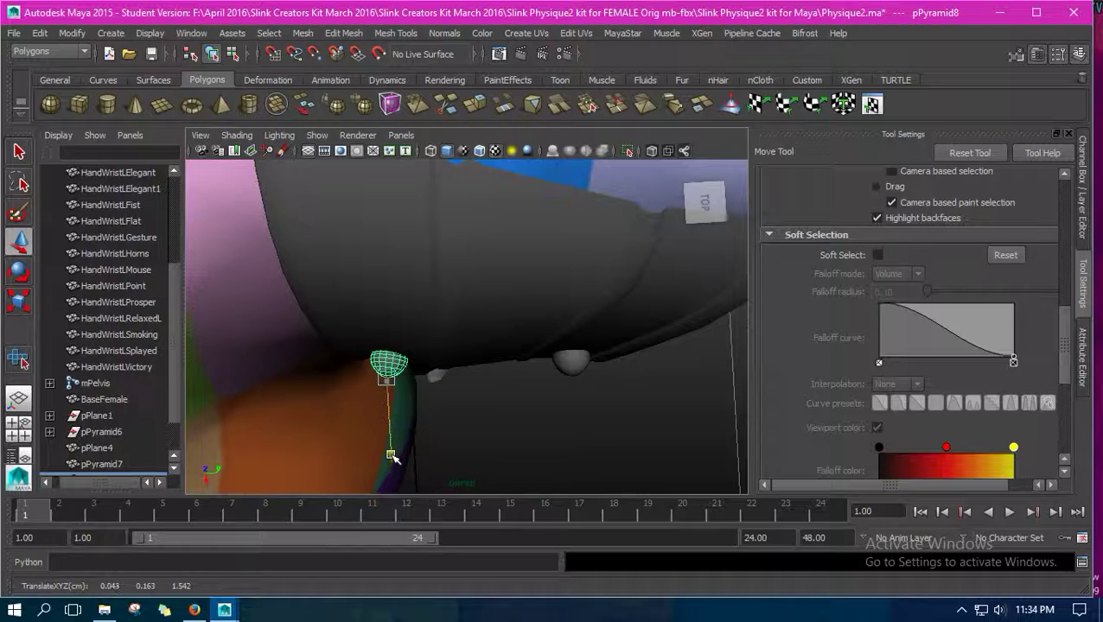
left_click_drag(357, 462, 344, 413, "alt")
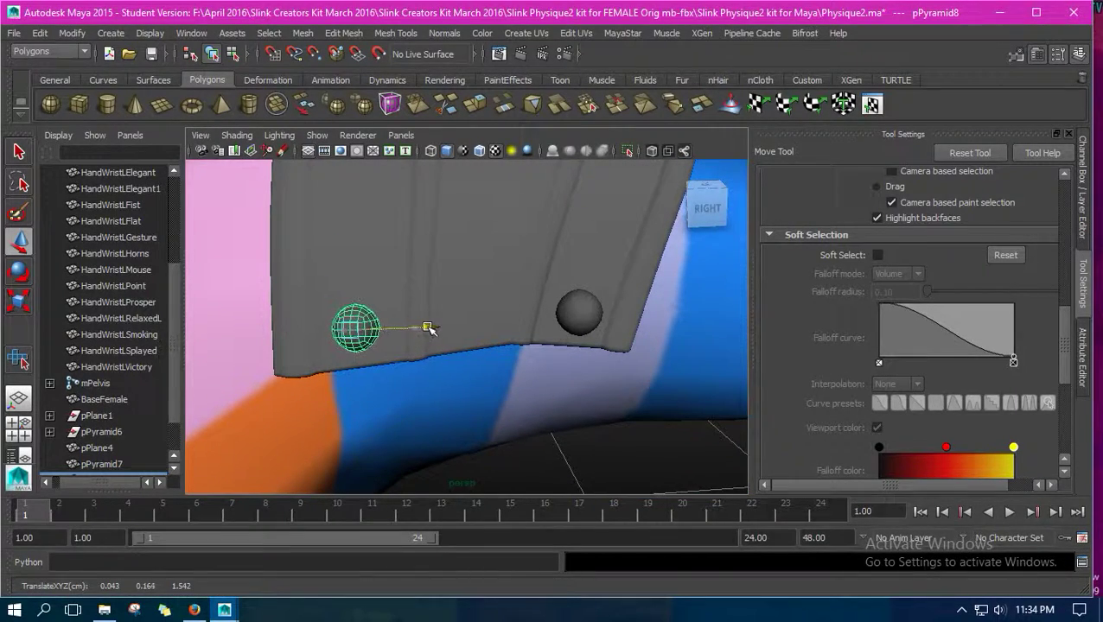
Duplicate the corner stud nearest the torso and place the copy midway between the two studs, at about Y 0.190.
left_click_drag(421, 326, 359, 423, "alt")
key("e")
scroll(377, 376, "down", 10)
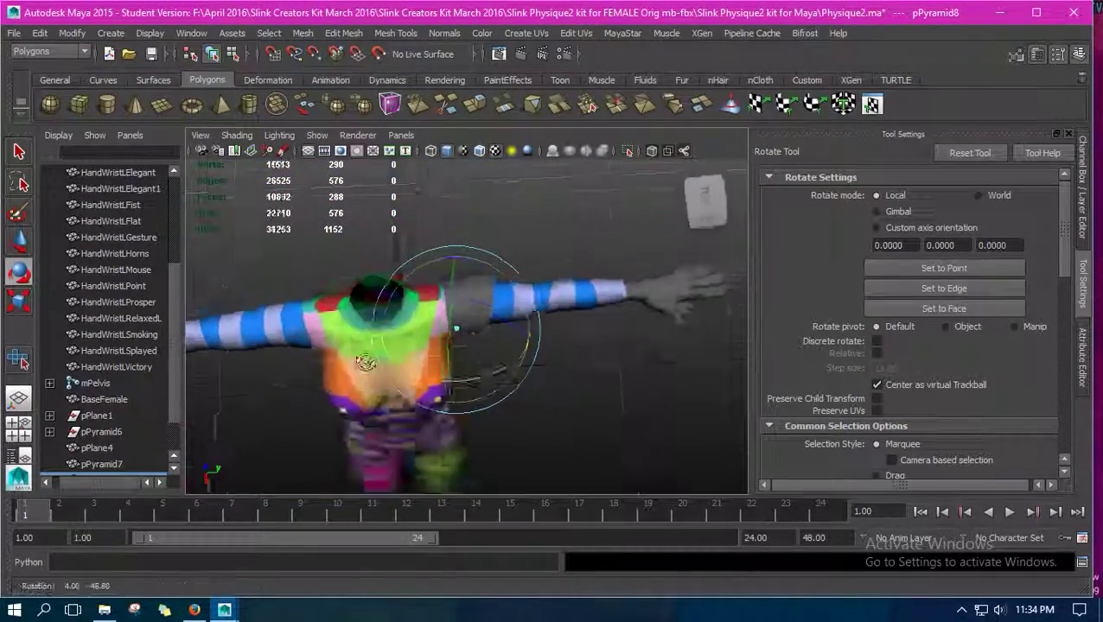
scroll(378, 376, "up", 10)
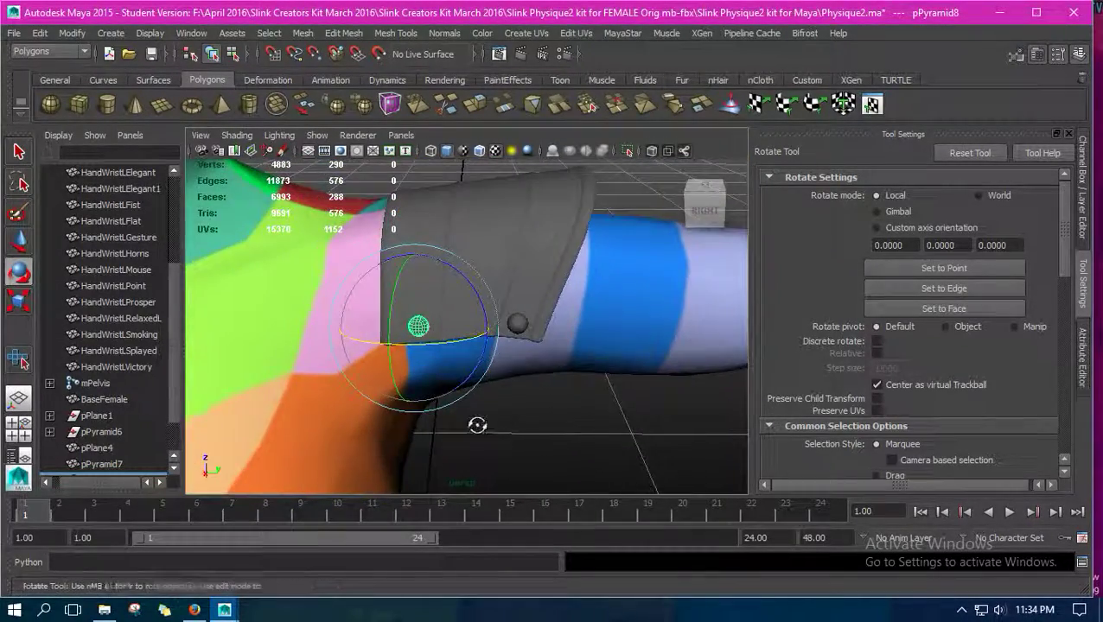
scroll(401, 418, "up", 5)
scroll(401, 419, "down", 3)
key("ctrl+d")
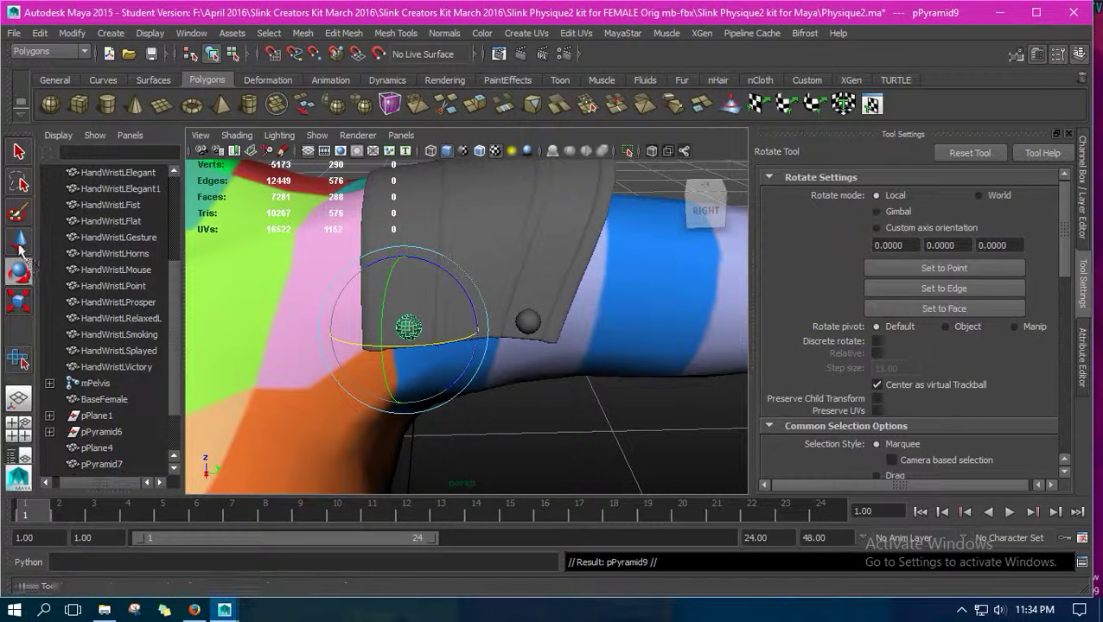
key("w")
left_click_drag(471, 326, 538, 334)
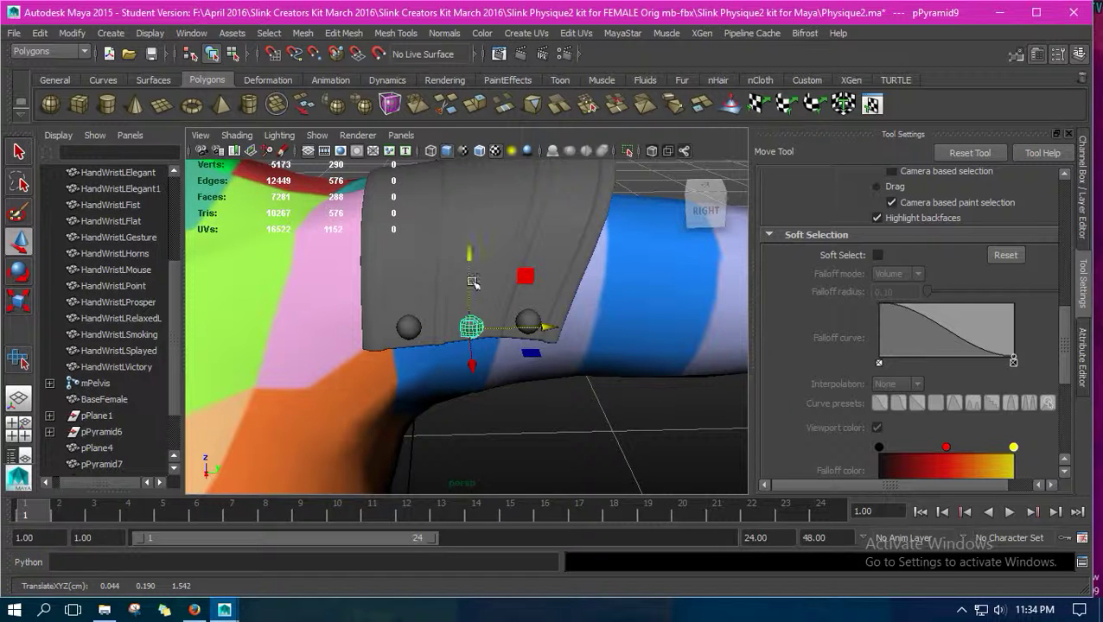
Raise the middle stud slightly and lower the corner stud nearest the torso to about Z 1.541, following the strap's edge.
left_click_drag(473, 253, 471, 250)
left_click(400, 320)
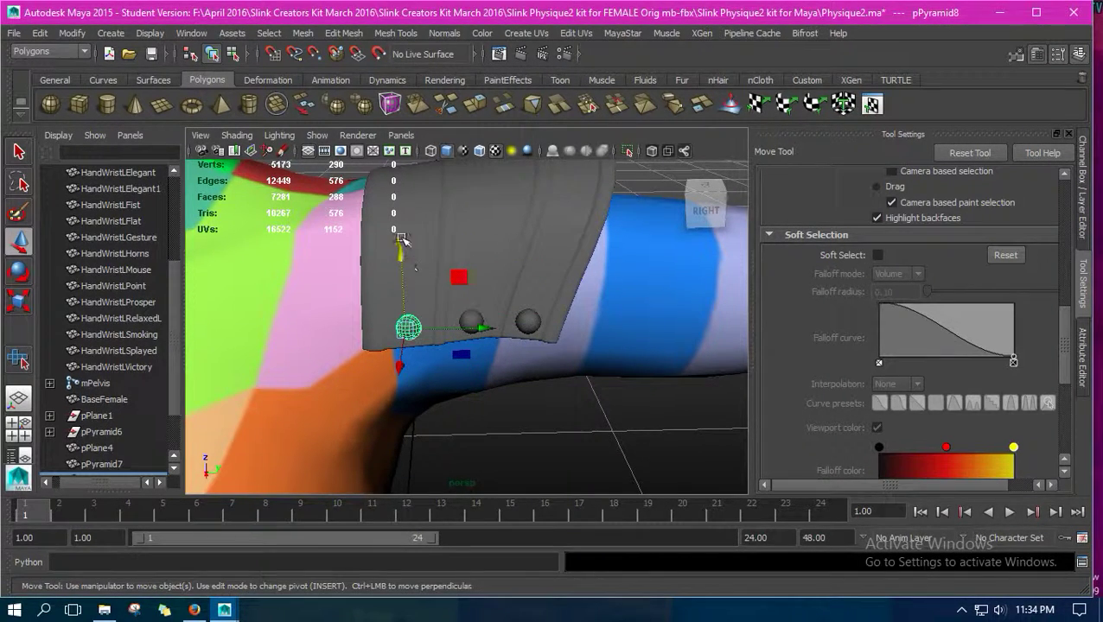
left_click_drag(400, 251, 401, 253)
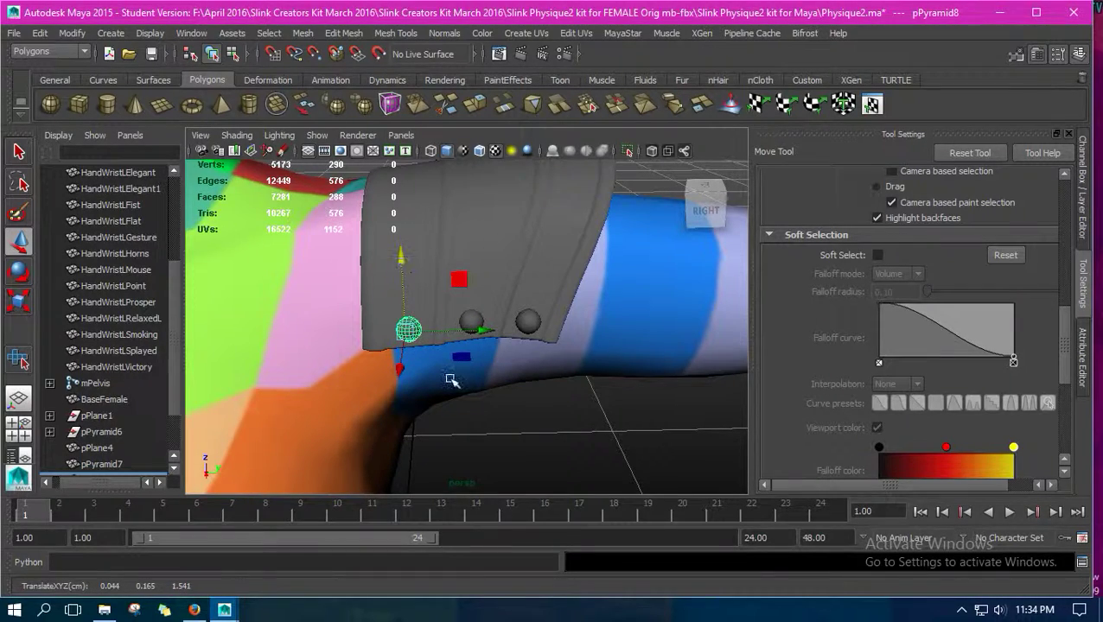
Nudge the middle stud to about X 0.045 and rotate it to about 2.8° around X to match the strap's slope.
left_click_drag(455, 380, 437, 347, "alt")
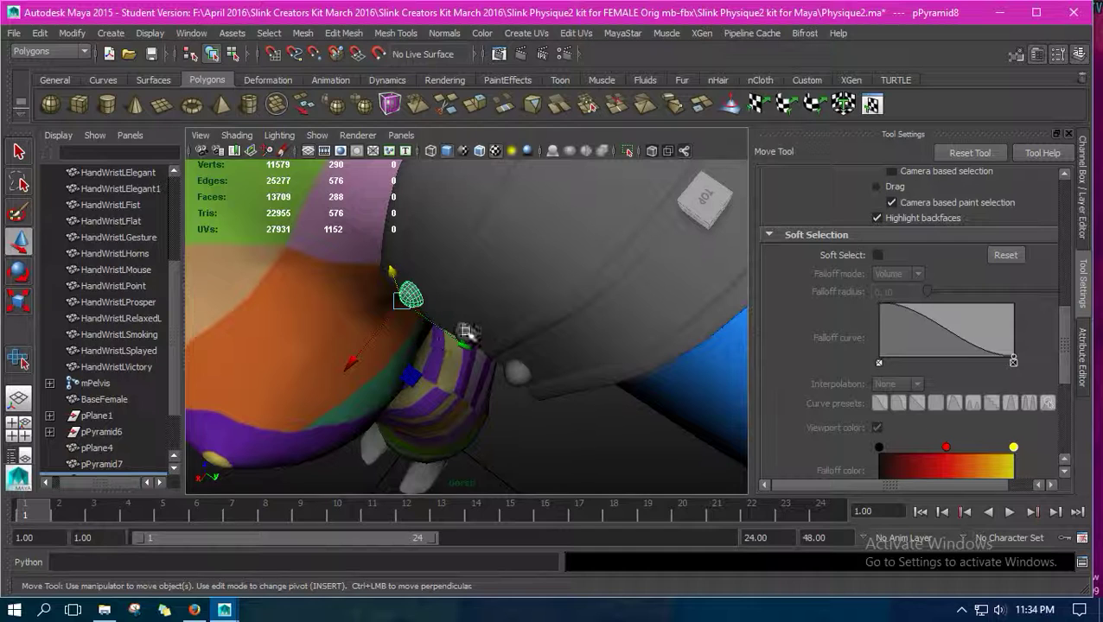
key("shift+d")
left_click_drag(410, 408, 407, 405)
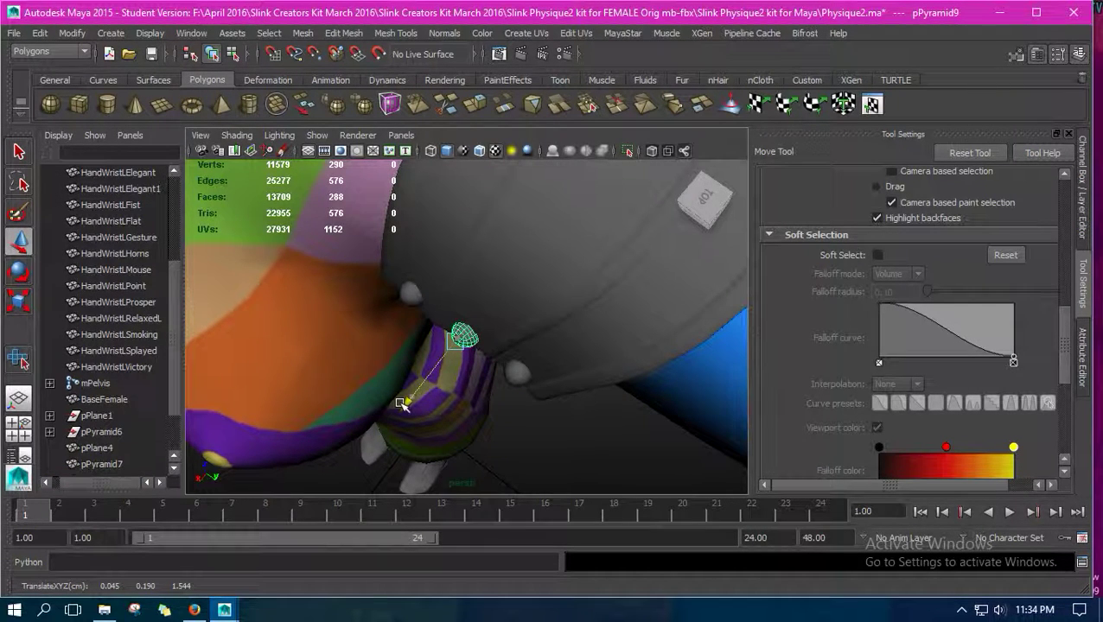
left_click(19, 272)
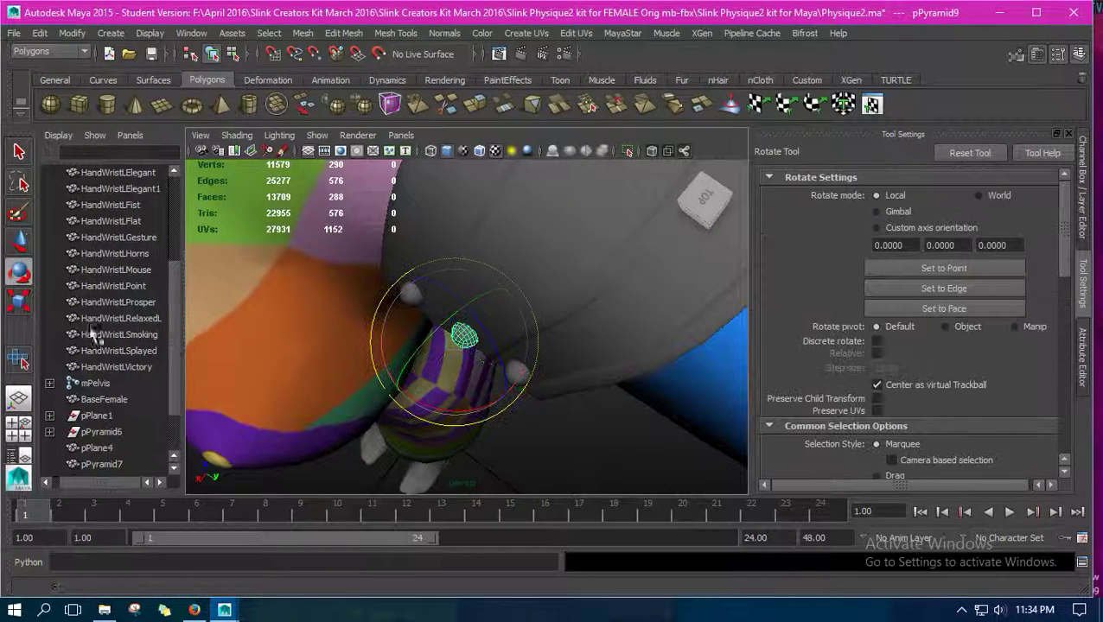
left_click_drag(418, 401, 389, 365)
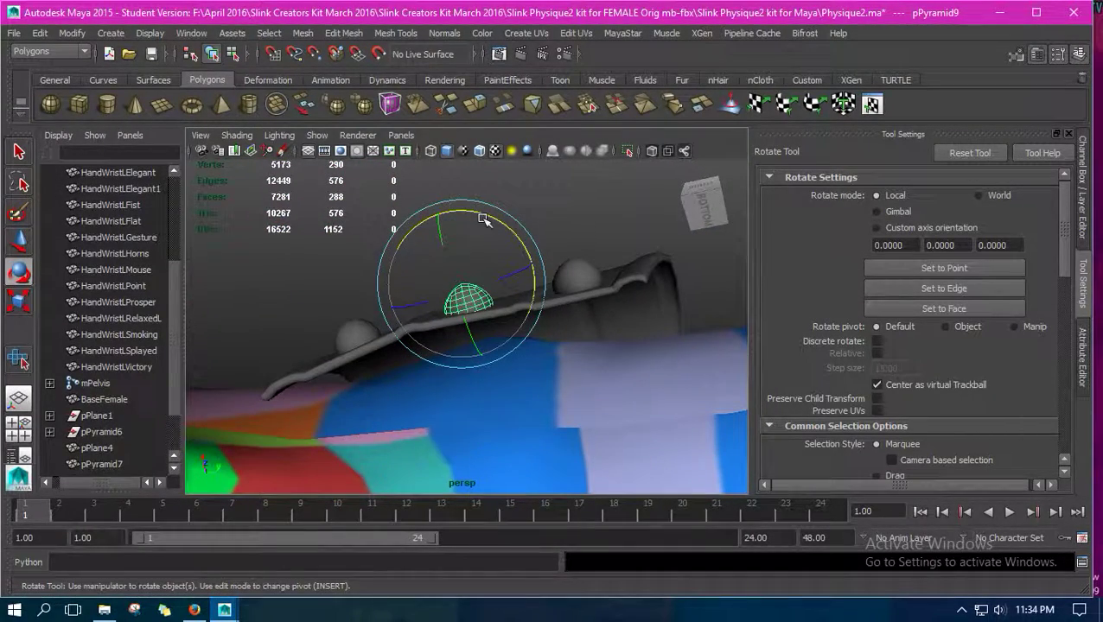
left_click_drag(483, 216, 488, 219)
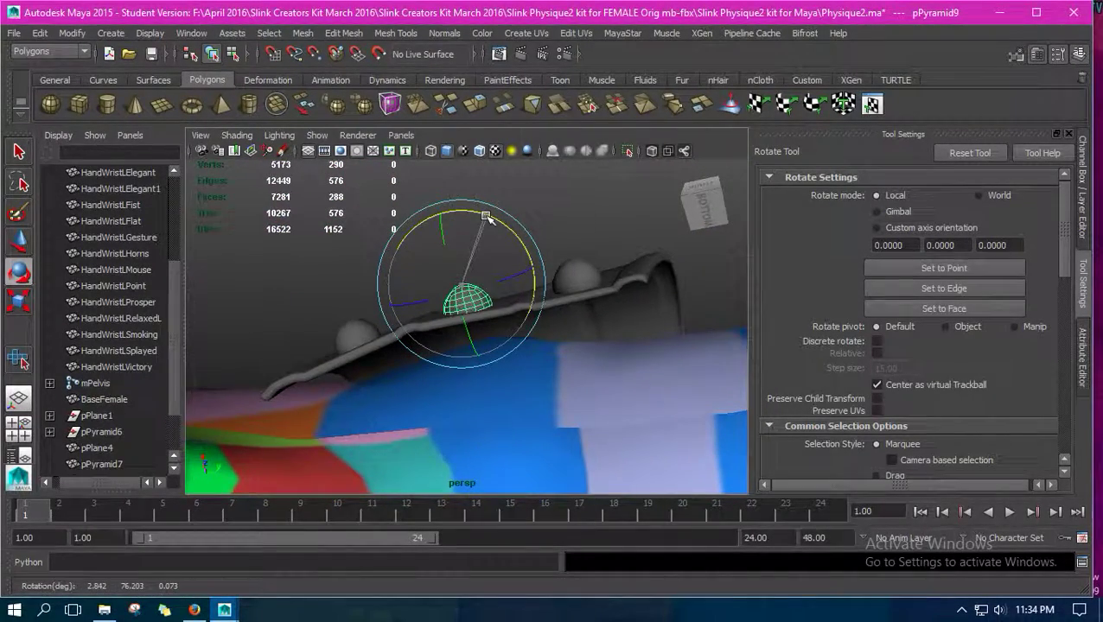
Shift the middle stud to about X 0.046 and rotate it slightly more so its base sits flush on the strap.
left_click(19, 242)
left_click_drag(438, 208, 439, 204)
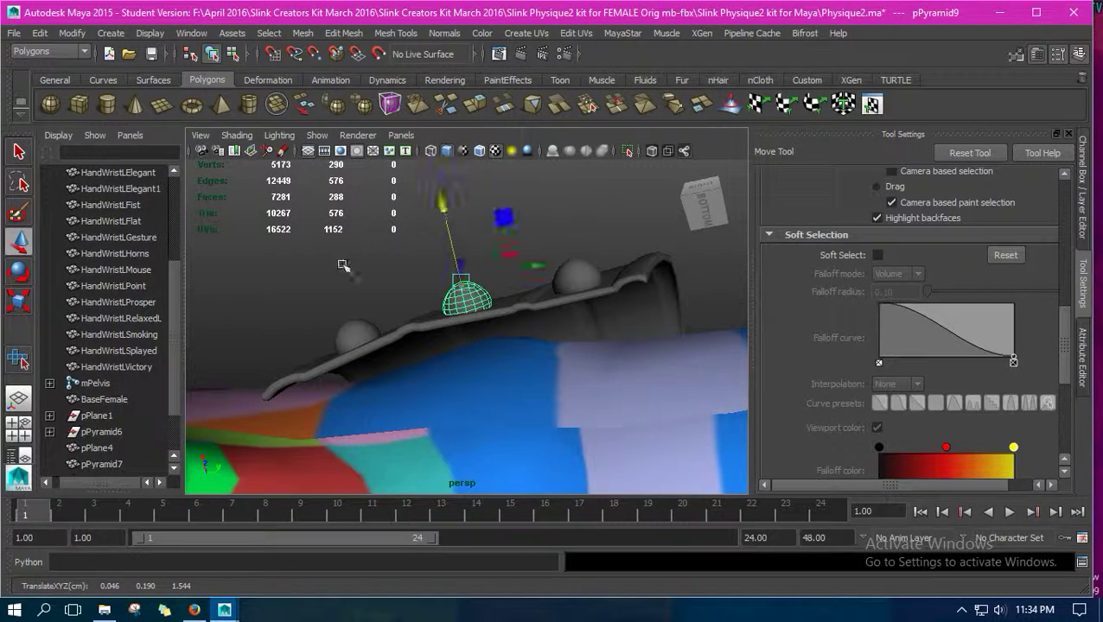
left_click(19, 273)
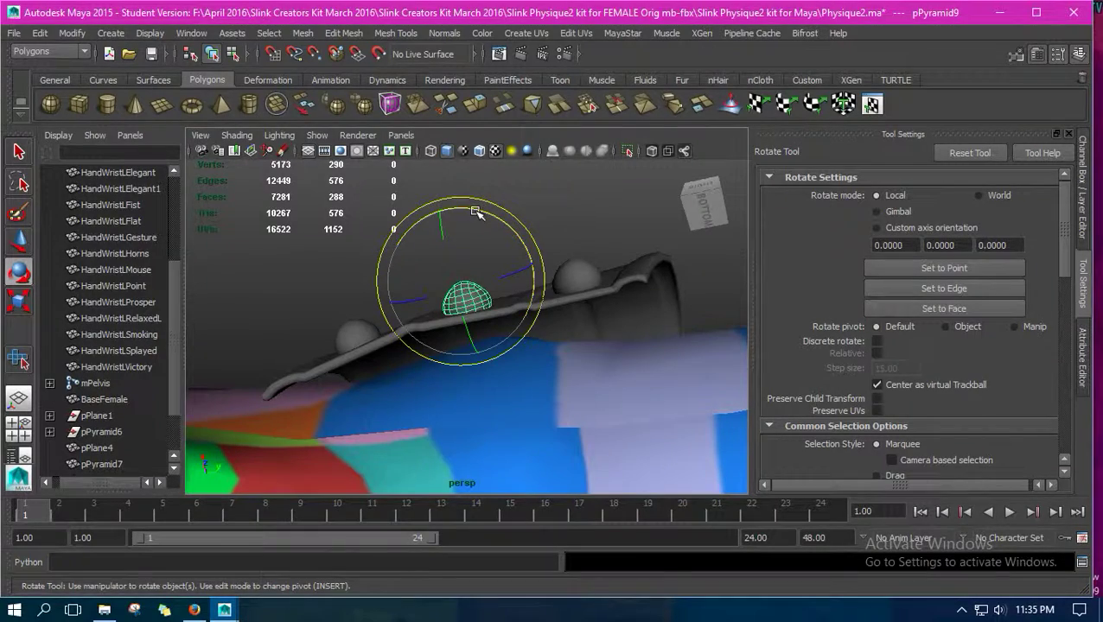
left_click_drag(477, 212, 479, 213)
left_click_drag(429, 325, 416, 425, "alt")
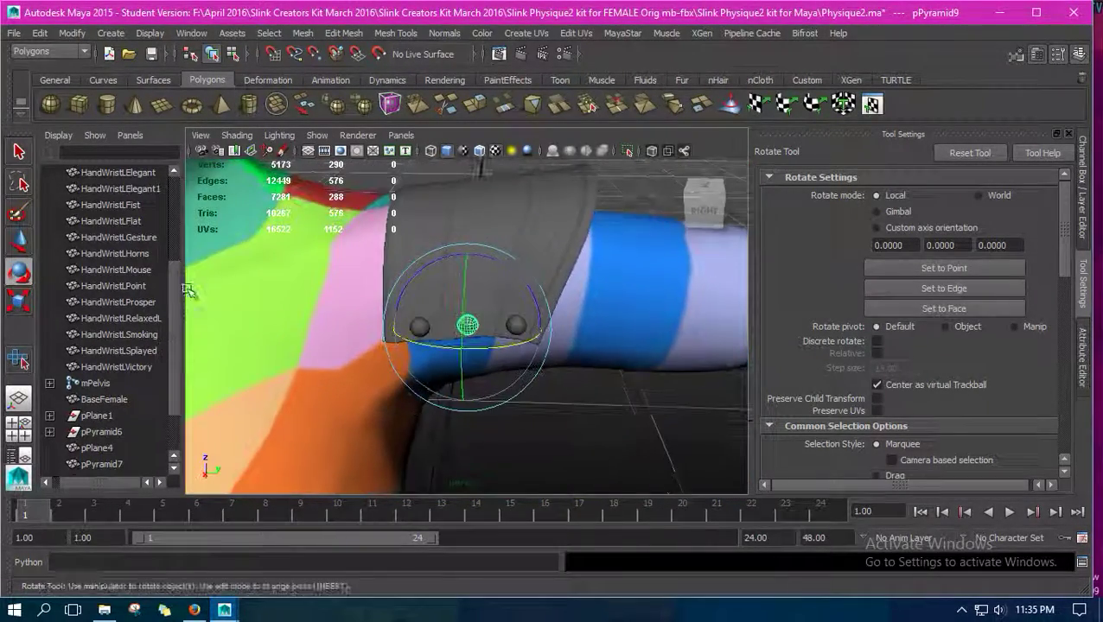
Open the middle stud in the UV Texture Editor, select all its UVs and move them along U to about 0.18.
left_click(16, 243)
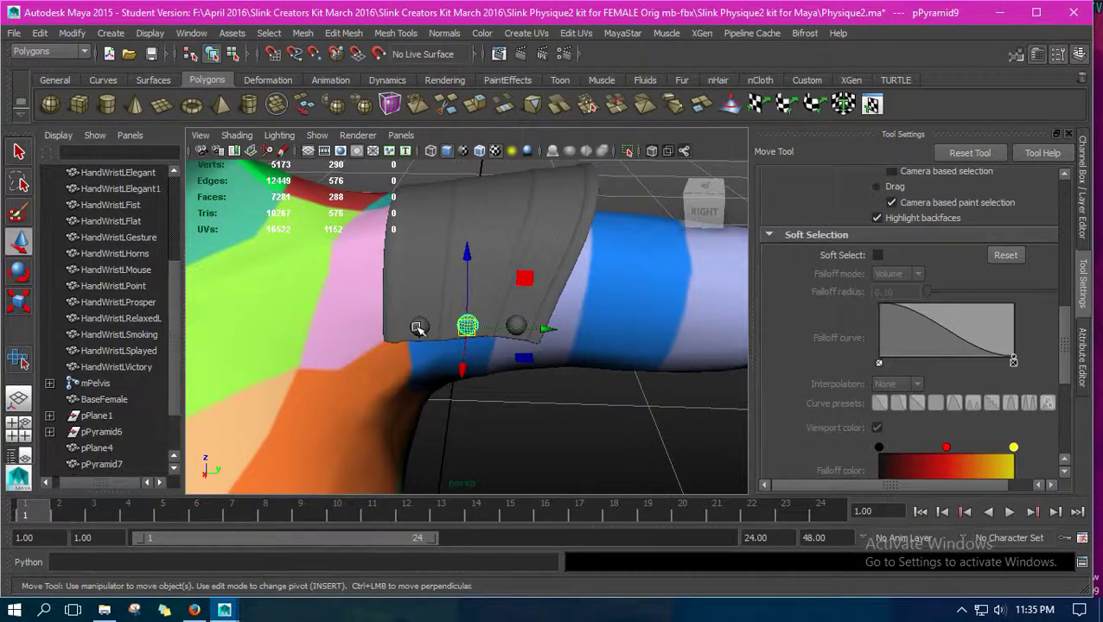
left_click(417, 327)
left_click_drag(418, 327, 429, 357, "alt")
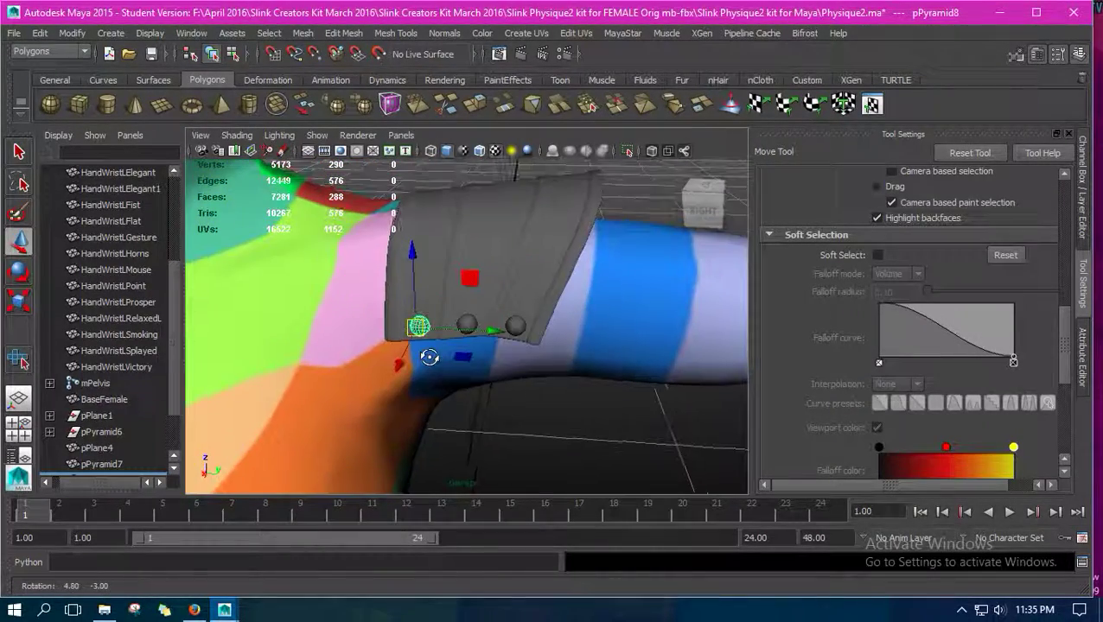
left_click(464, 321)
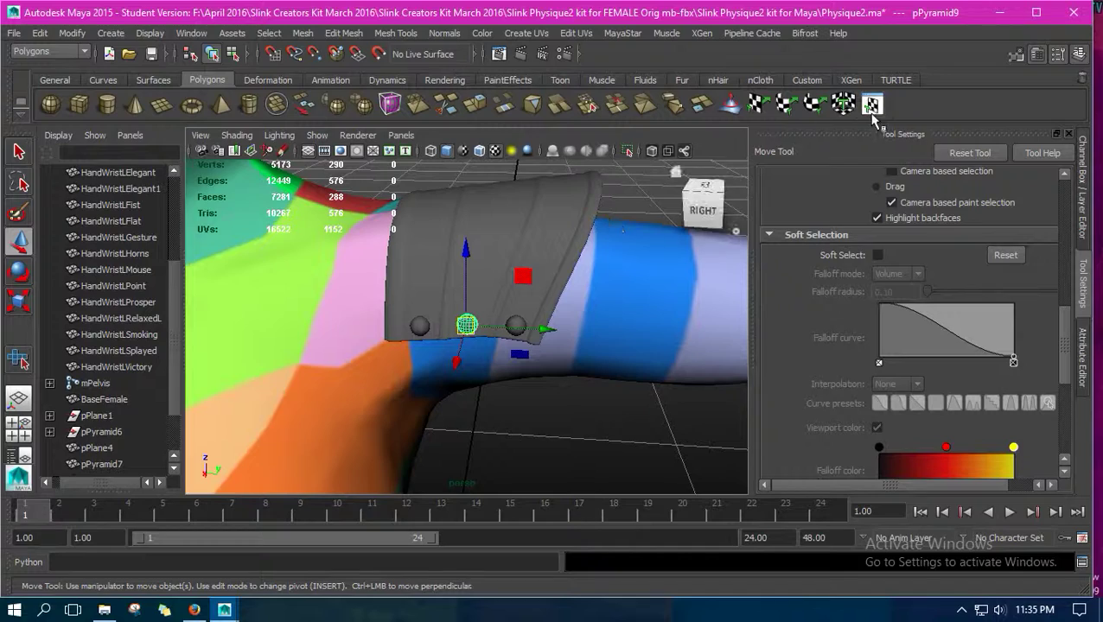
right_click_drag(730, 380, 790, 386)
left_click_drag(780, 442, 674, 323)
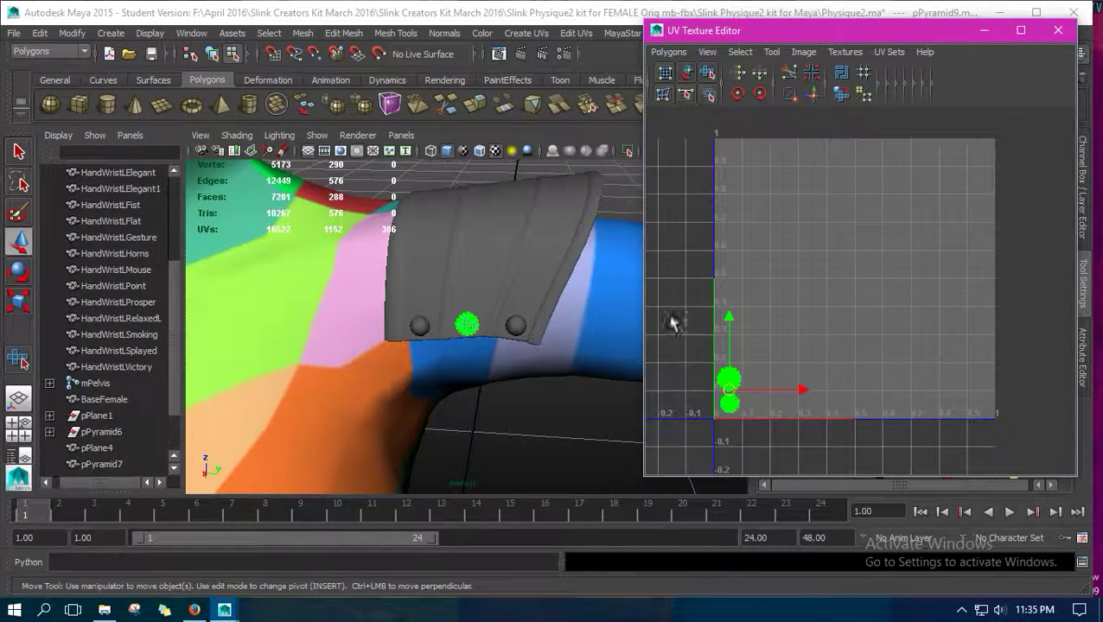
left_click(37, 248)
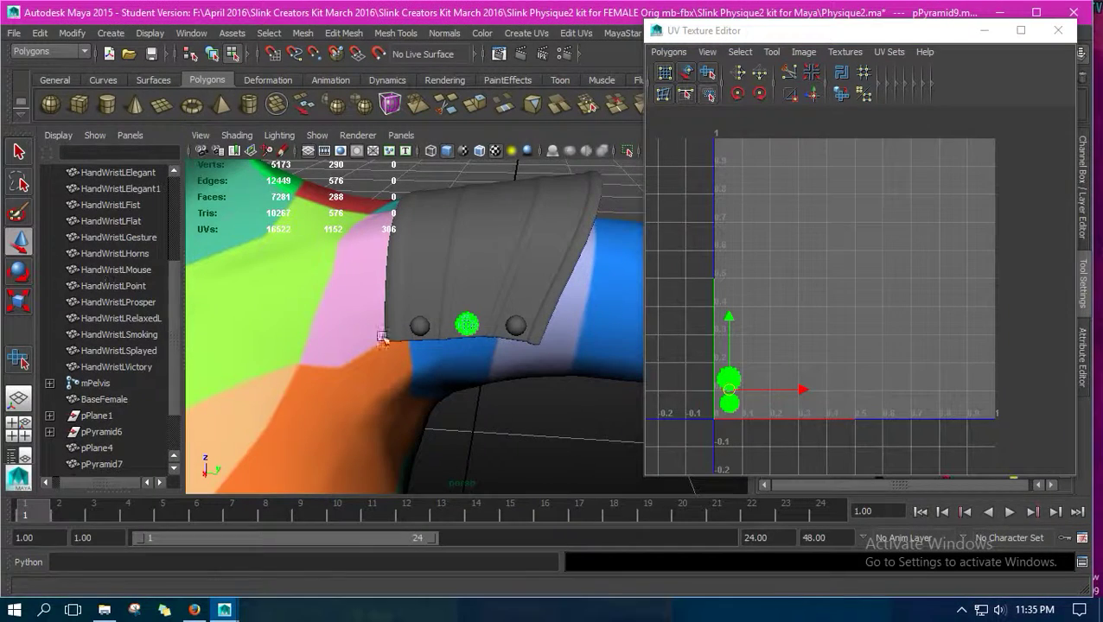
left_click_drag(805, 395, 841, 395)
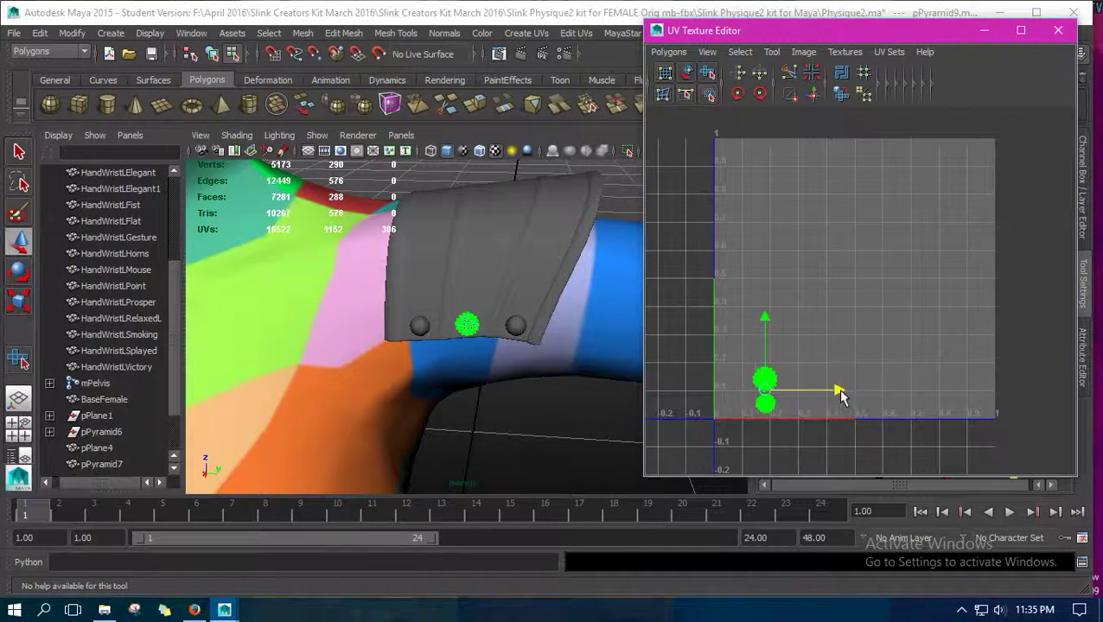
Select all UVs of the corner stud nearest the torso and move them along U to about 0.4.
left_click(413, 333)
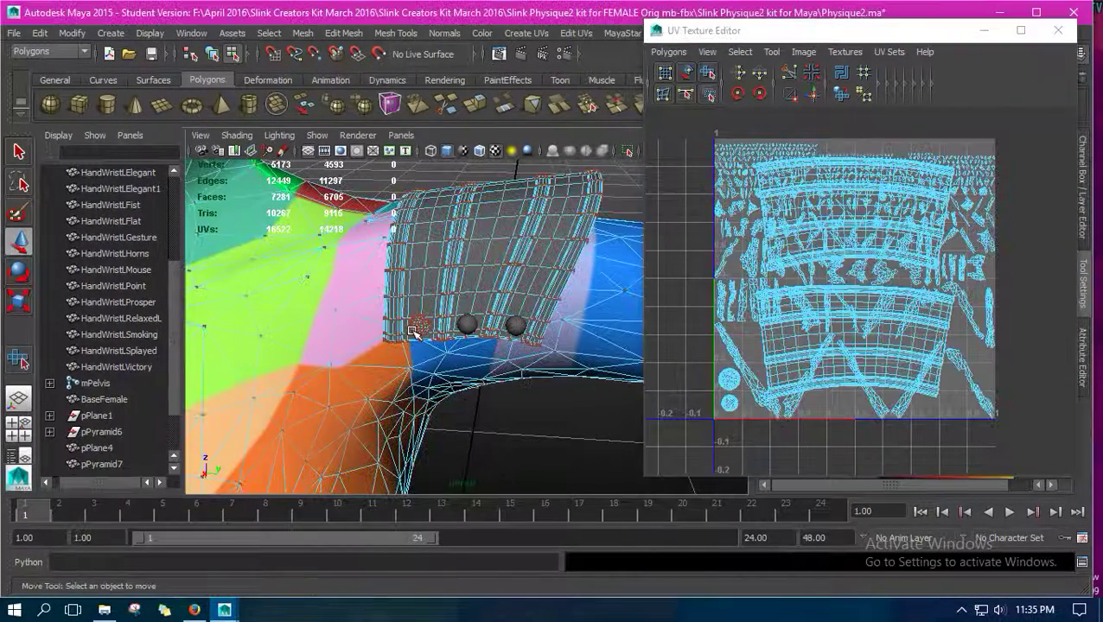
key("ctrl+z")
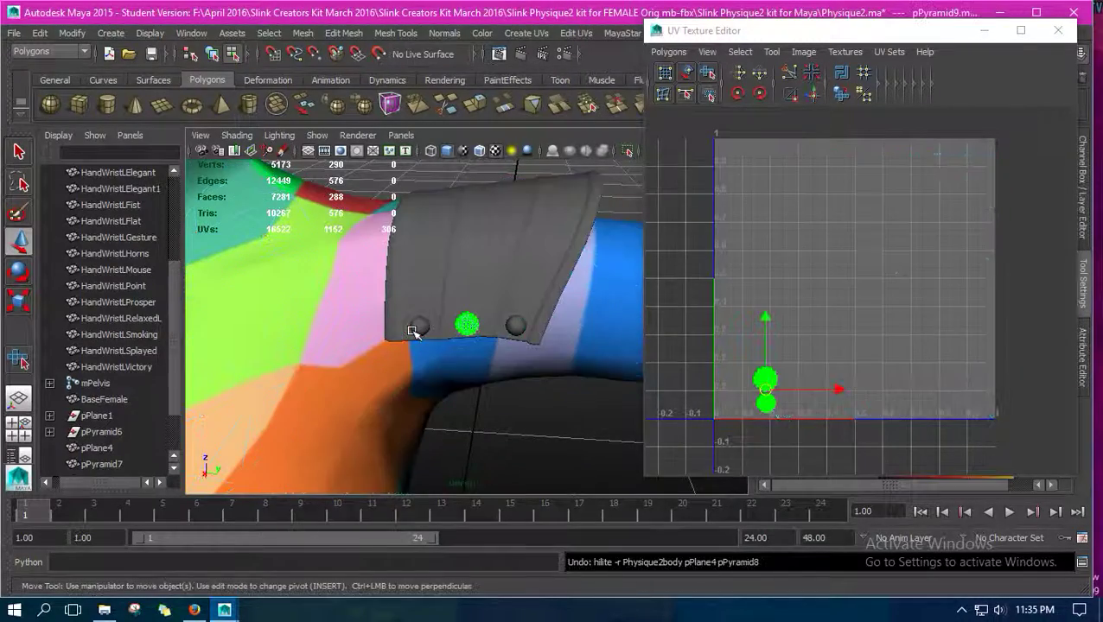
right_click(413, 332)
left_click(490, 197)
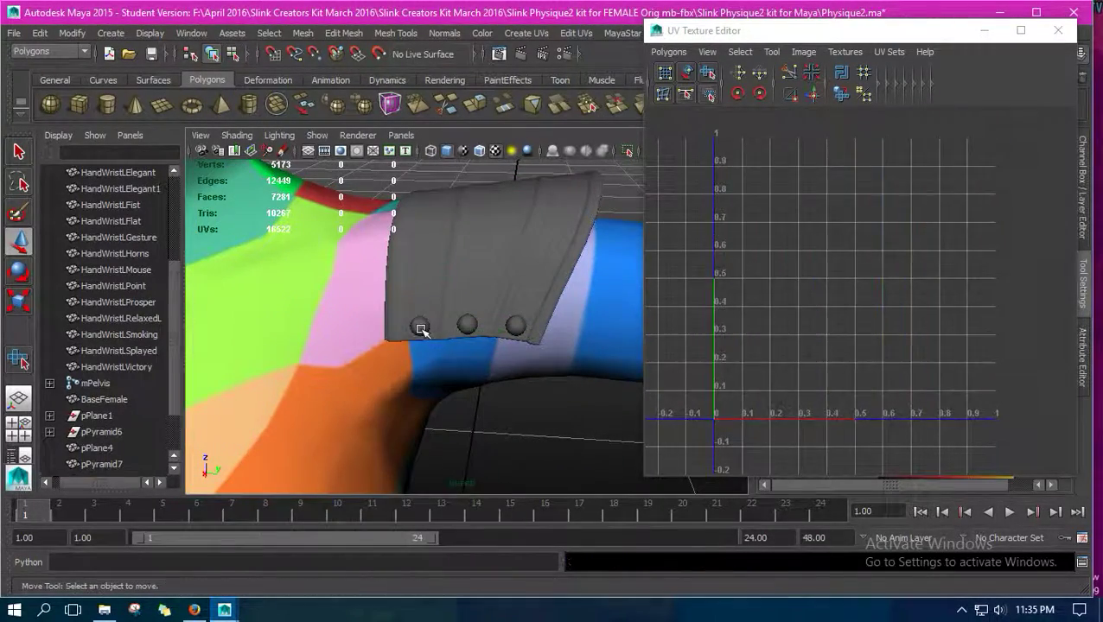
right_click(721, 377)
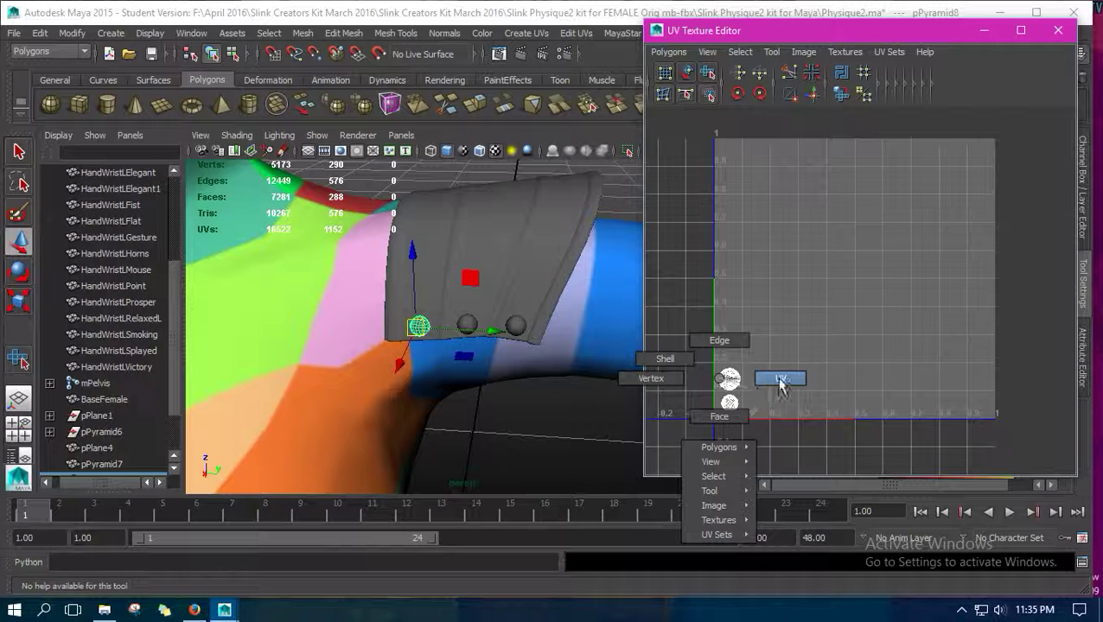
left_click(780, 378)
left_click_drag(659, 337, 899, 394)
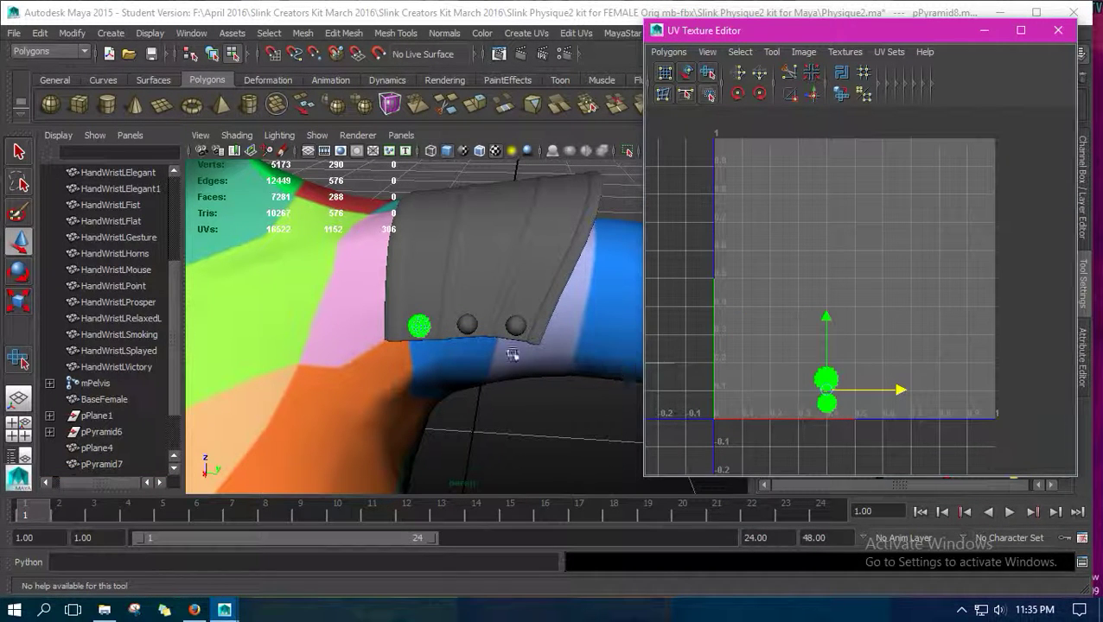
Select all three studs together with the strap and check their UV layouts for overlaps.
right_click_drag(431, 216, 465, 240)
left_click(416, 326)
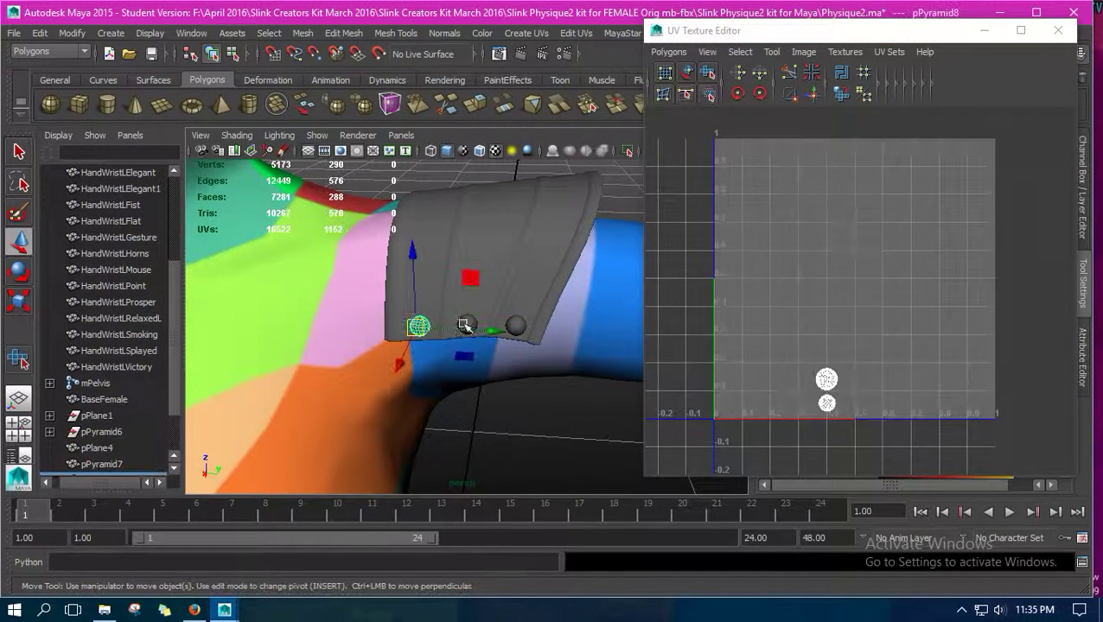
key("shift+d")
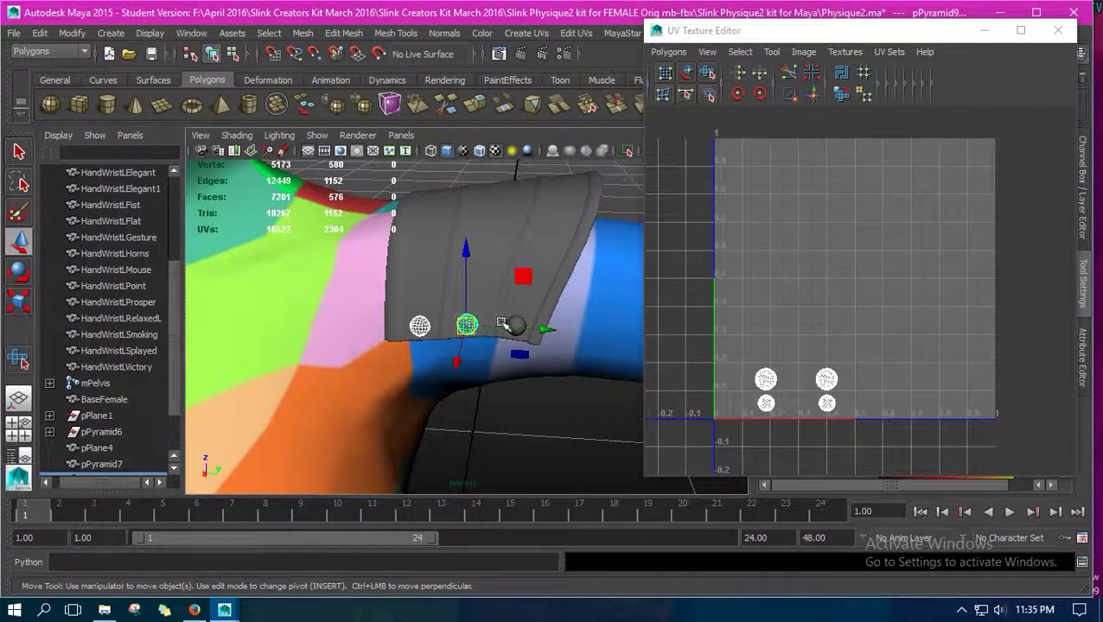
key("shift+d")
left_click(558, 236, "shift")
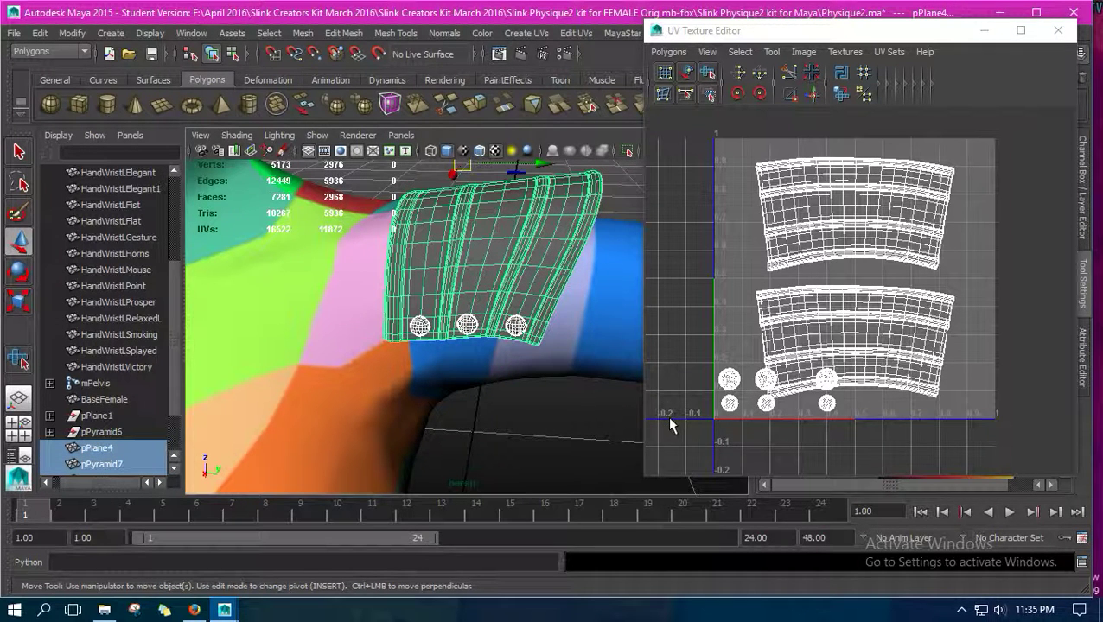
Move all UVs of the middle stud to about U 0.06 and V 0.37, clear of the strap's UV shells.
left_click(468, 326)
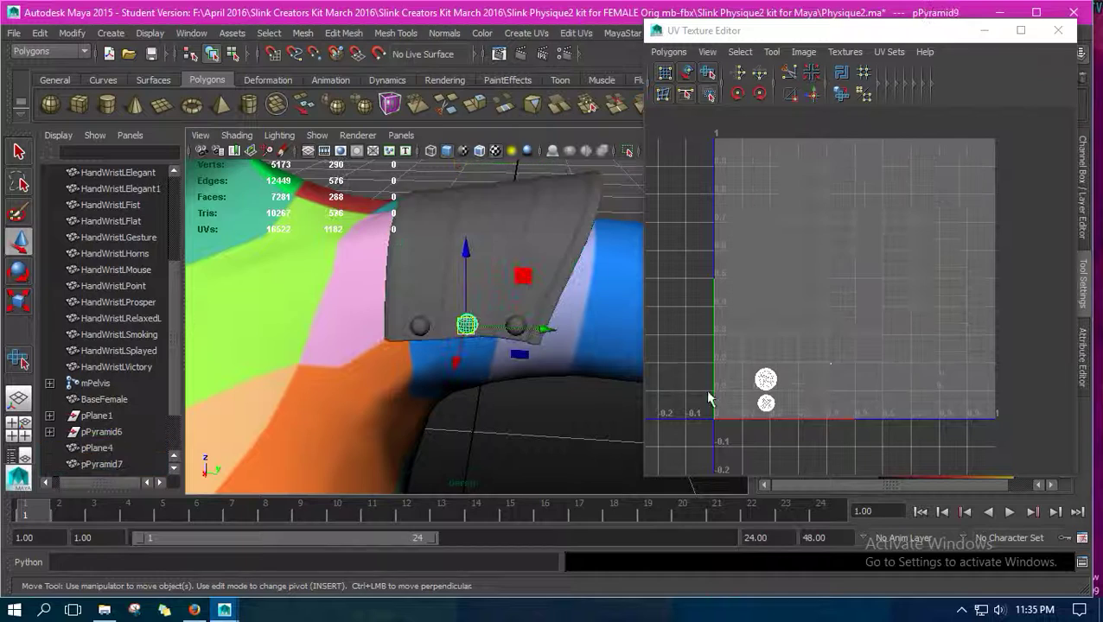
right_click_drag(759, 373, 803, 381)
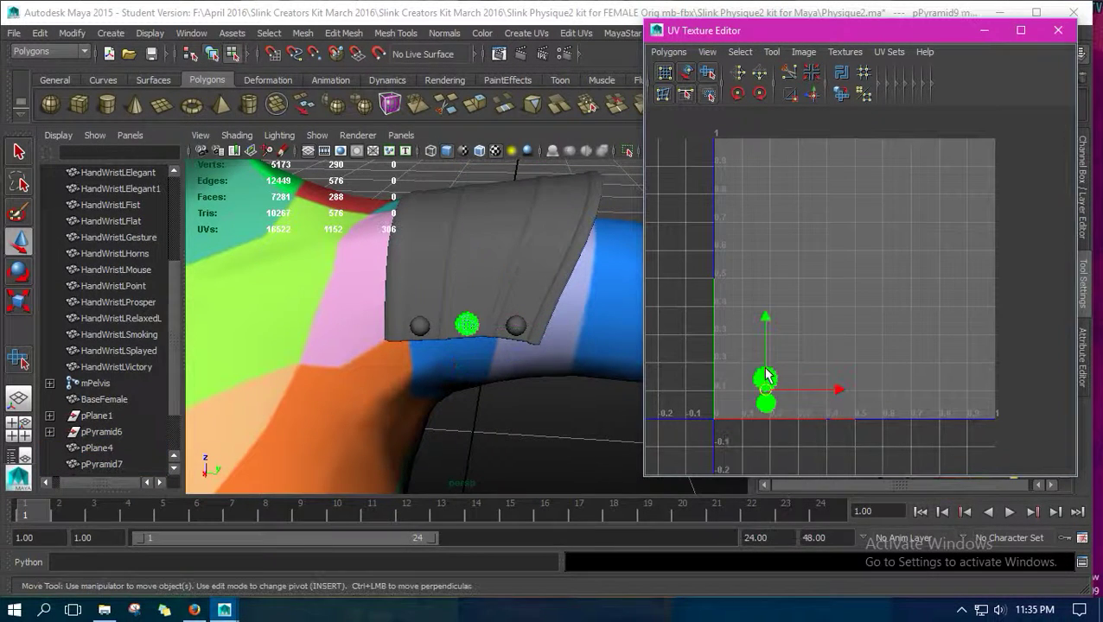
left_click_drag(769, 320, 766, 243)
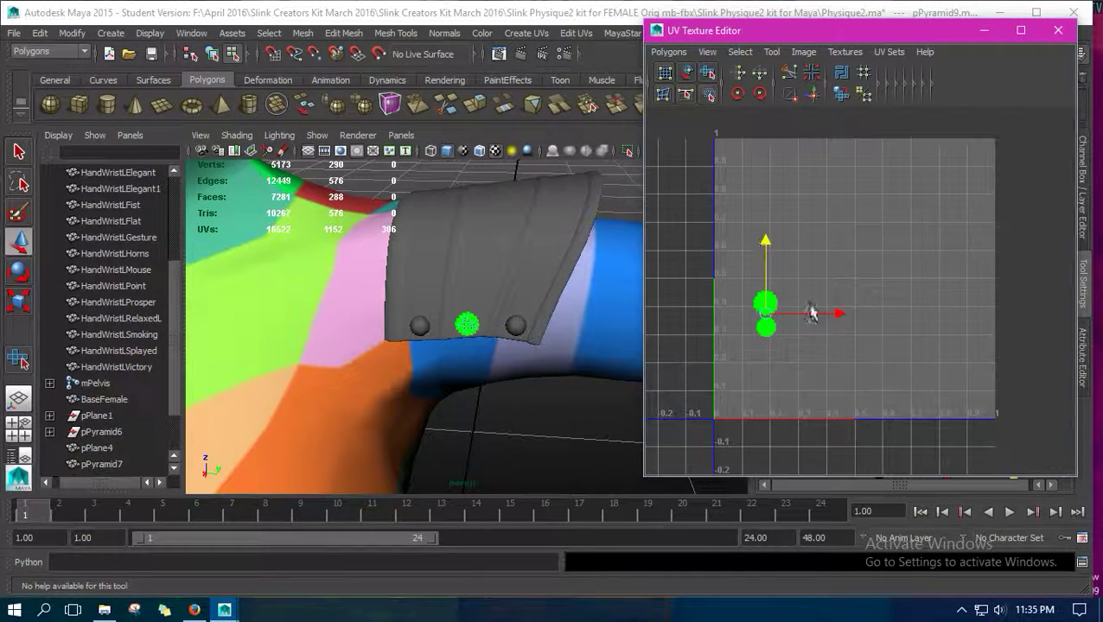
left_click_drag(843, 317, 804, 315)
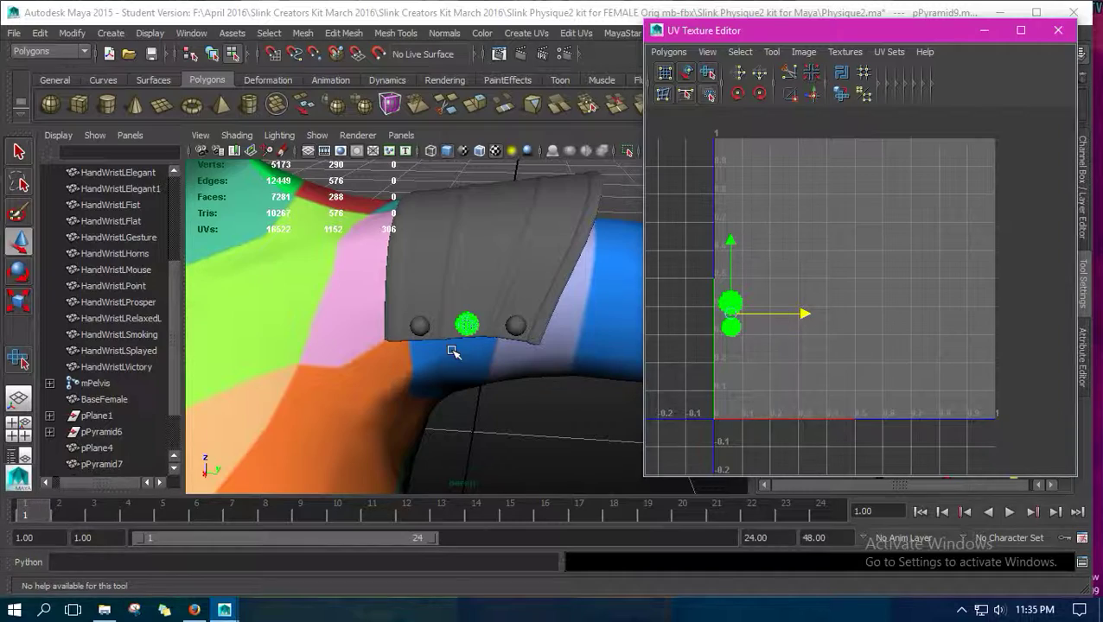
Move all UVs of the corner stud nearest the torso to about U 0.04 and V 0.6, and return to object selection.
left_click(418, 329)
right_click_drag(419, 331, 449, 208)
left_click(412, 327)
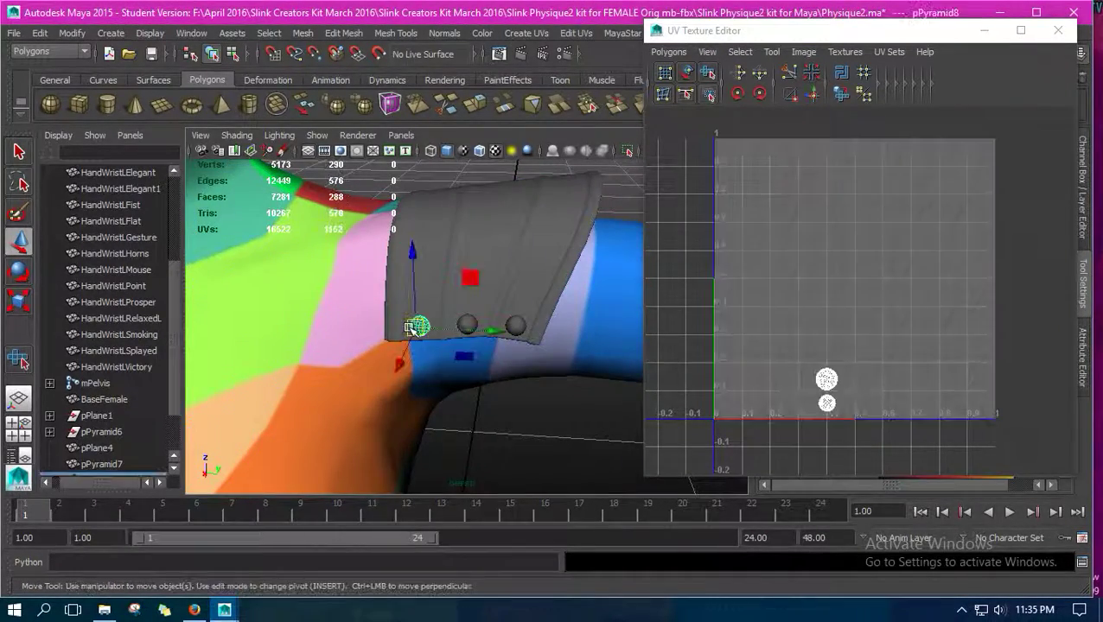
right_click_drag(826, 381, 866, 376)
left_click_drag(826, 396, 726, 252)
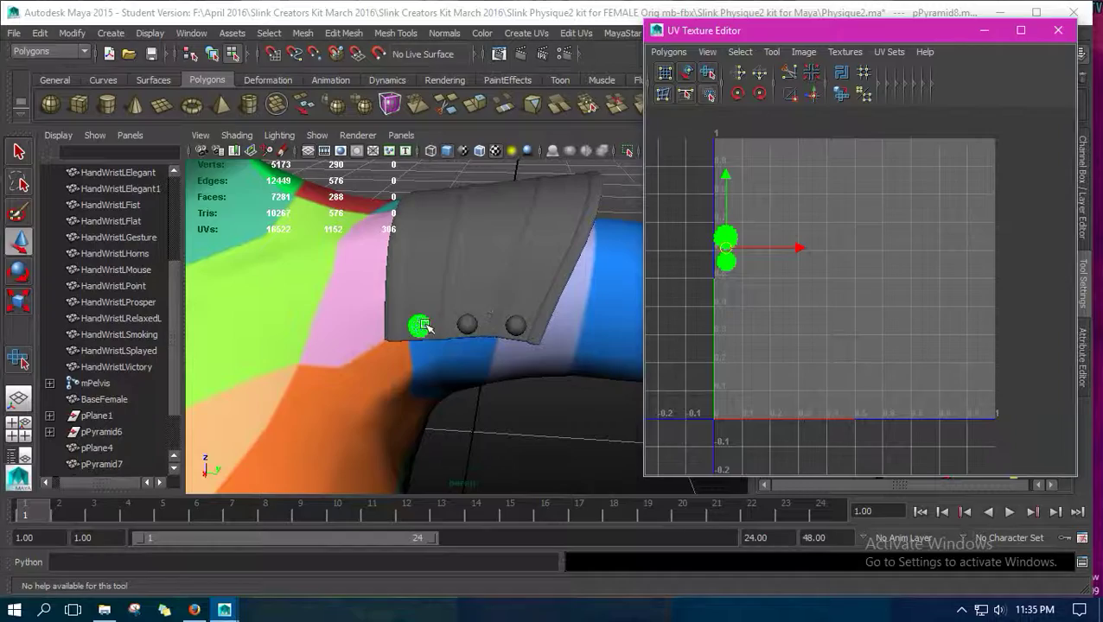
right_click_drag(430, 226, 461, 213)
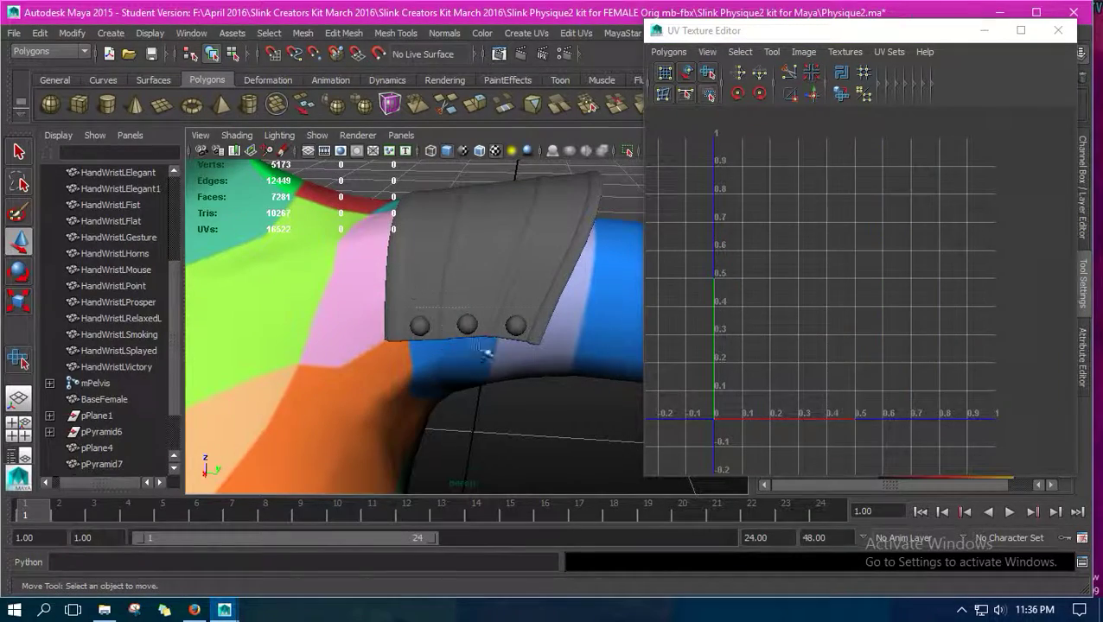
Select the strap with all three studs and move the UVs of the two upper stud layouts down by about 0.07 in V.
left_click(487, 352)
left_click(603, 327)
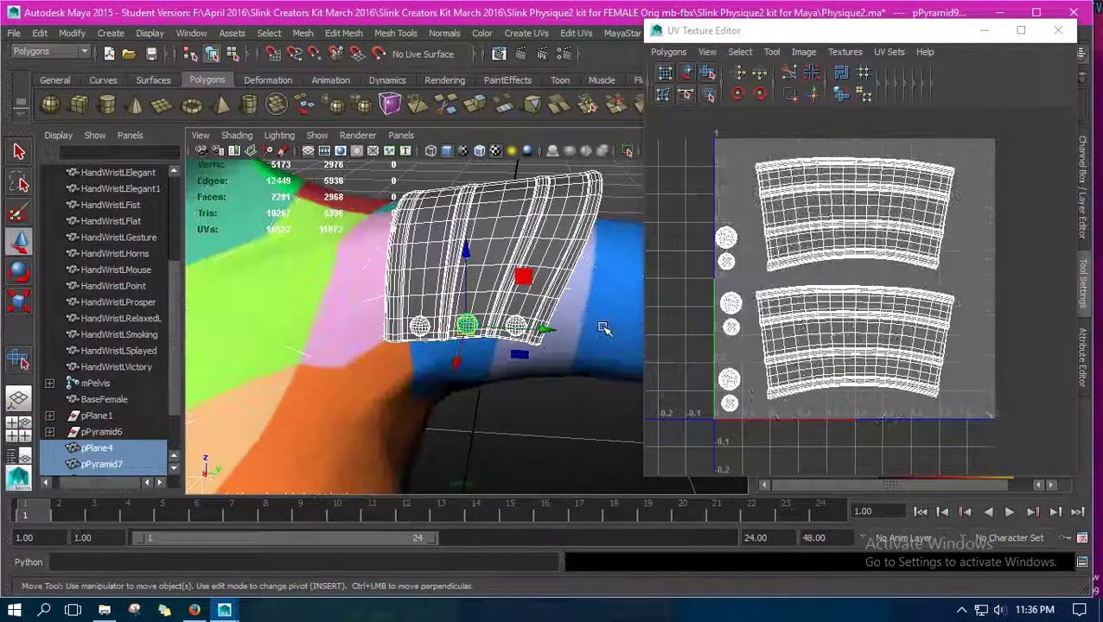
right_click_drag(724, 304, 783, 306)
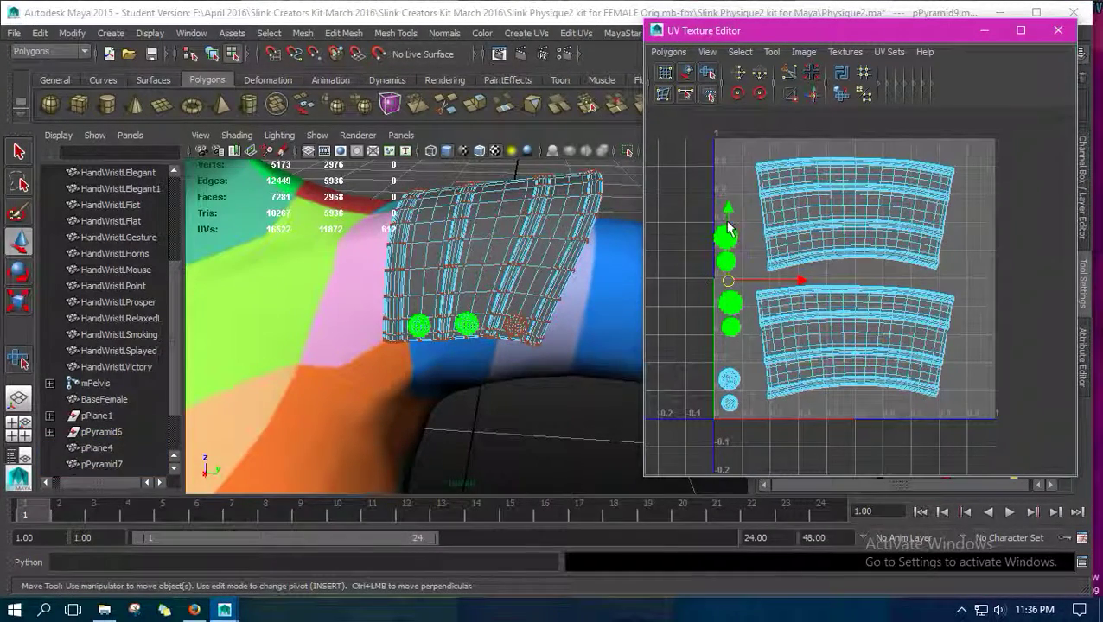
left_click_drag(728, 229, 728, 248)
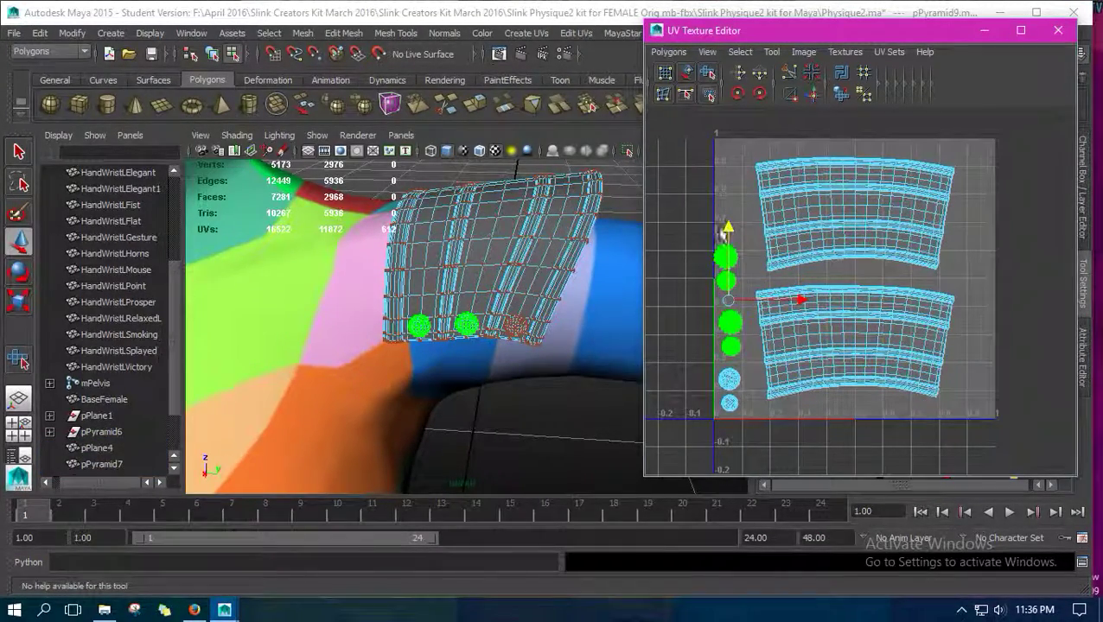
Align the UVs of the corner stud nearest the torso at about U 0.06 and V 0.51, and close the UV editor.
key("ctrl+z")
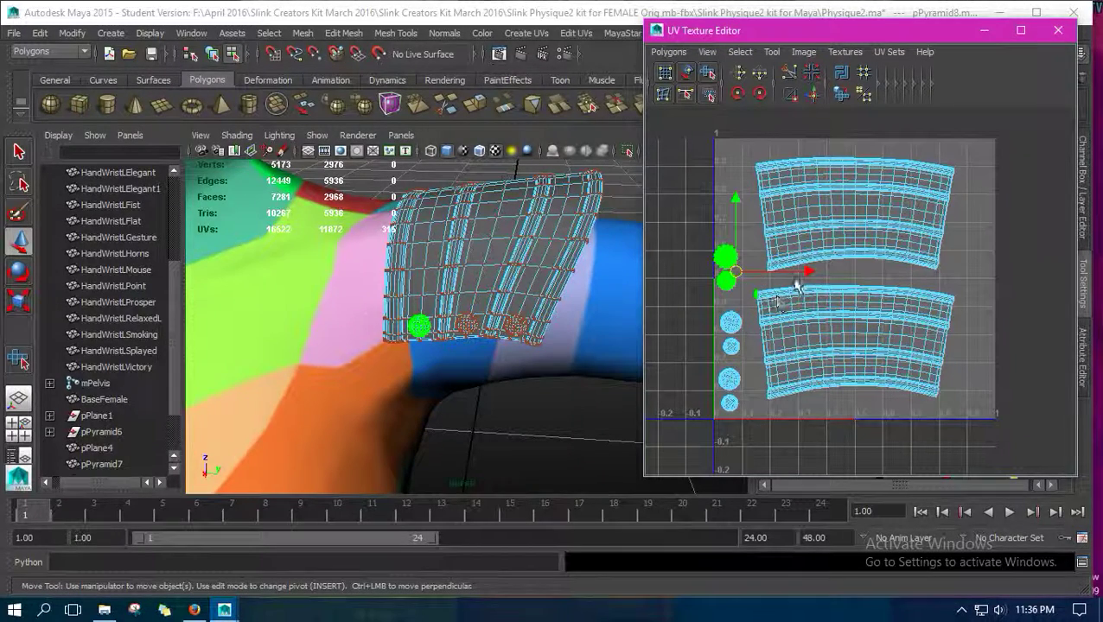
key("ctrl+z")
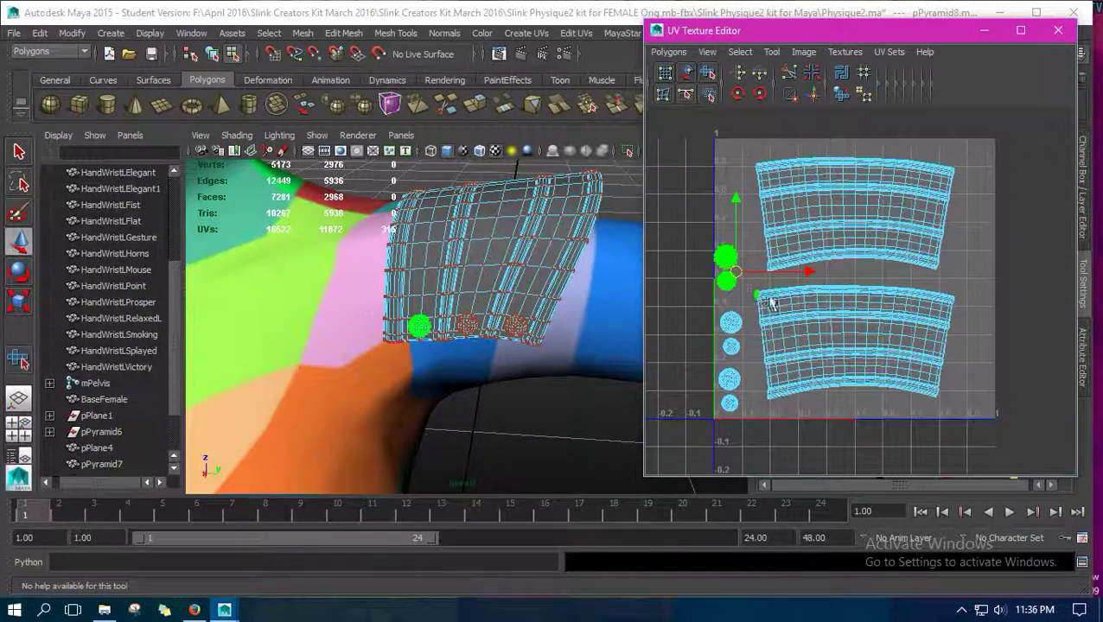
left_click_drag(796, 269, 804, 271)
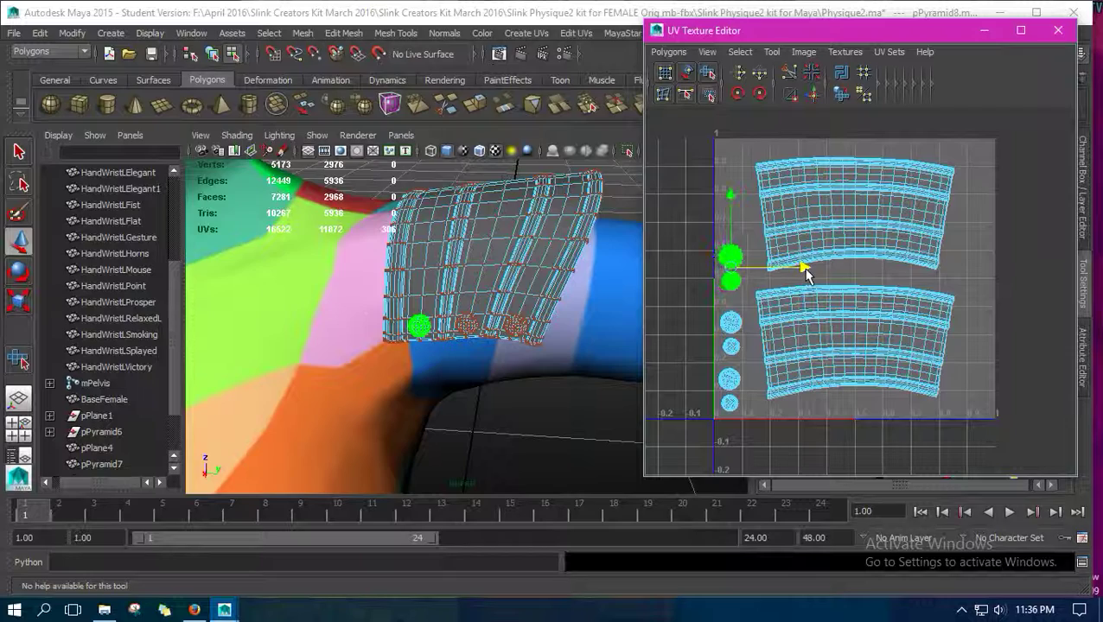
left_click_drag(729, 196, 729, 198)
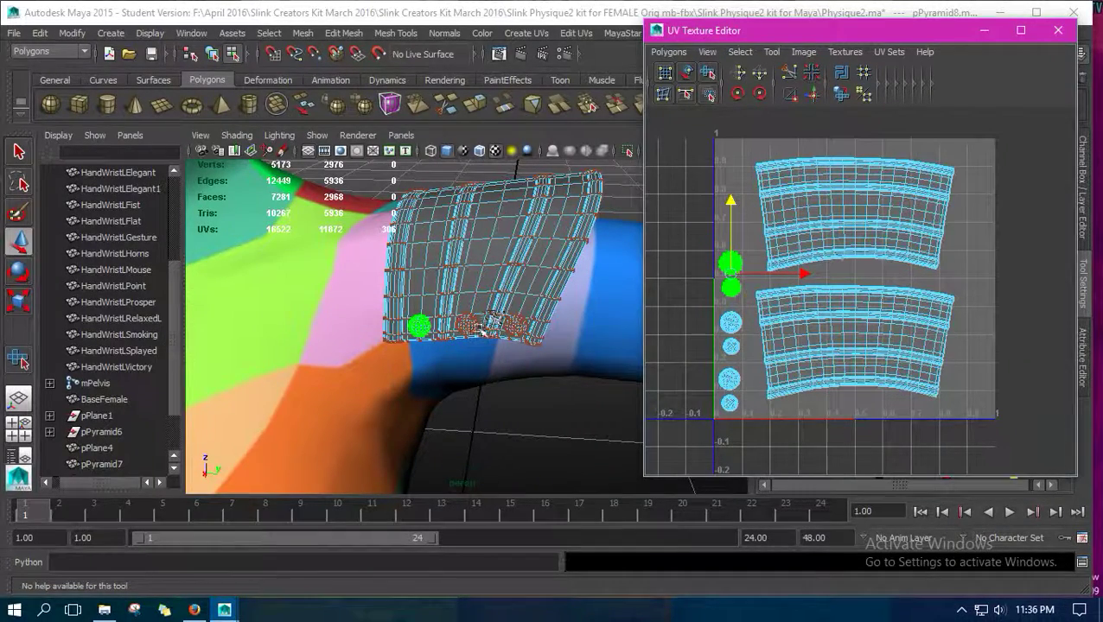
right_click_drag(471, 251, 518, 197)
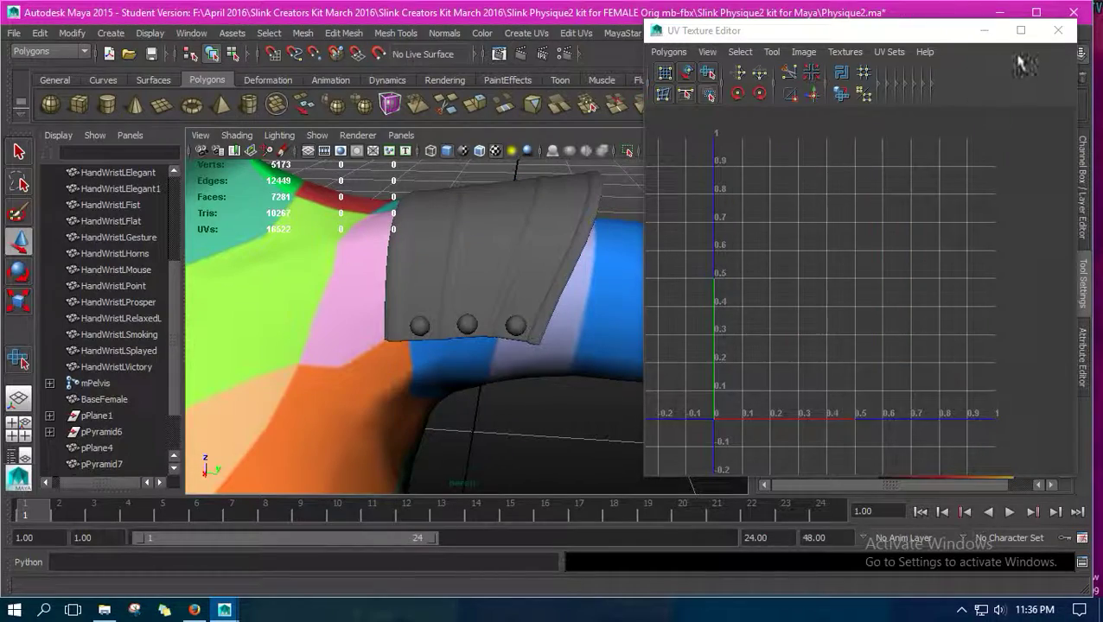
left_click(1057, 31)
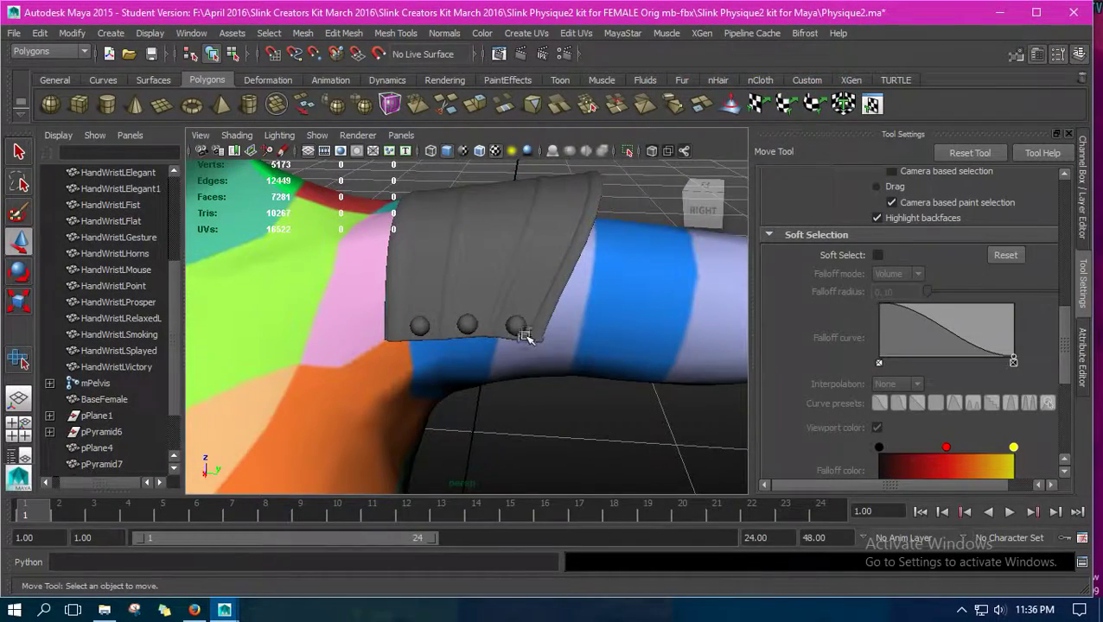
Duplicate the corner stud nearest the arm and move the copy across to the strap's opposite end.
left_click_drag(525, 337, 465, 367, "alt")
left_click(498, 357)
key("ctrl+d")
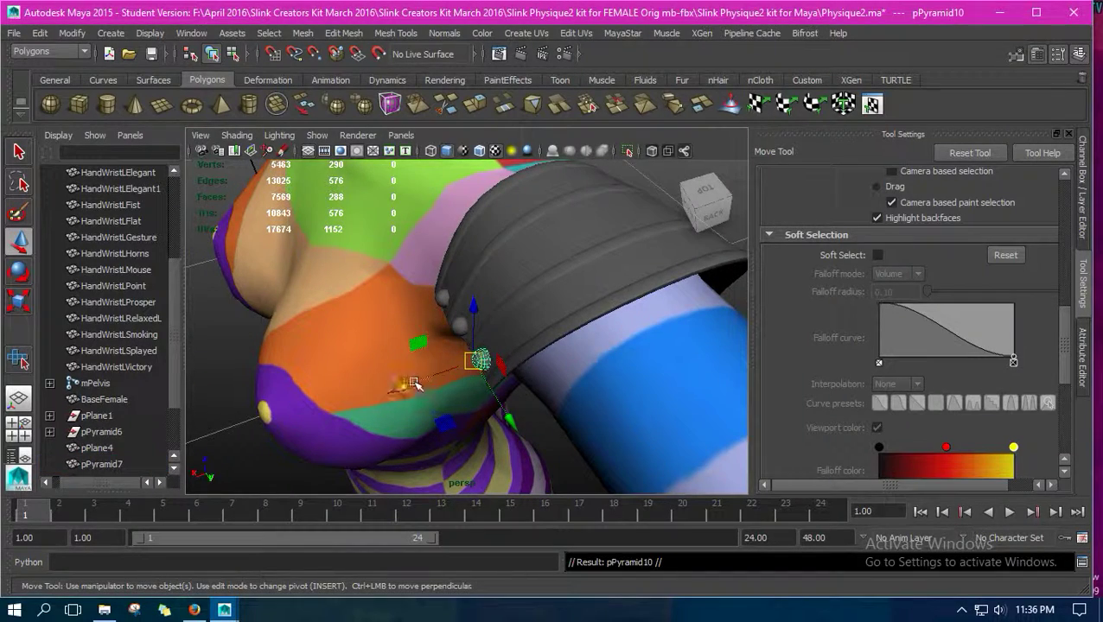
middle_click_drag(415, 384, 677, 348)
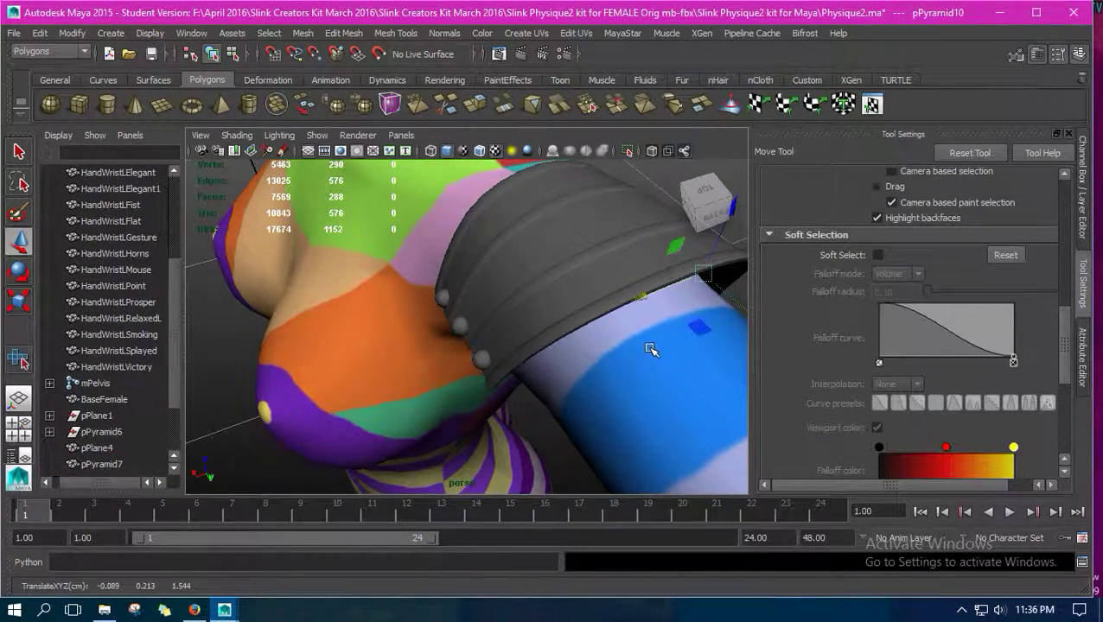
left_click_drag(651, 349, 490, 320, "alt")
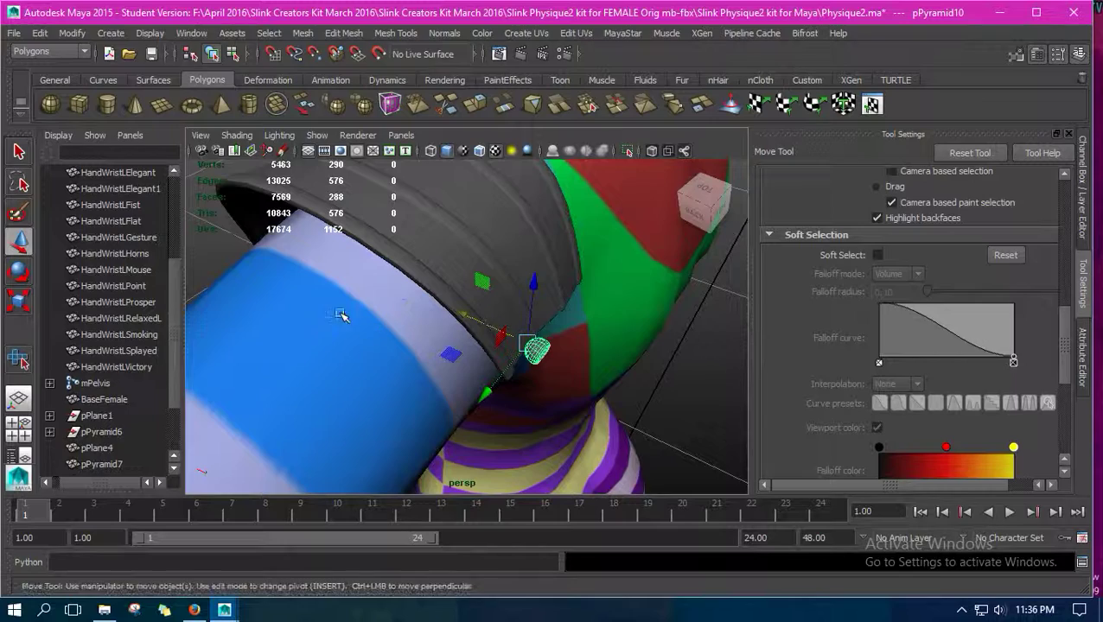
Rotate the copied stud so its dome faces outward from the strap's opposite end.
left_click(18, 275)
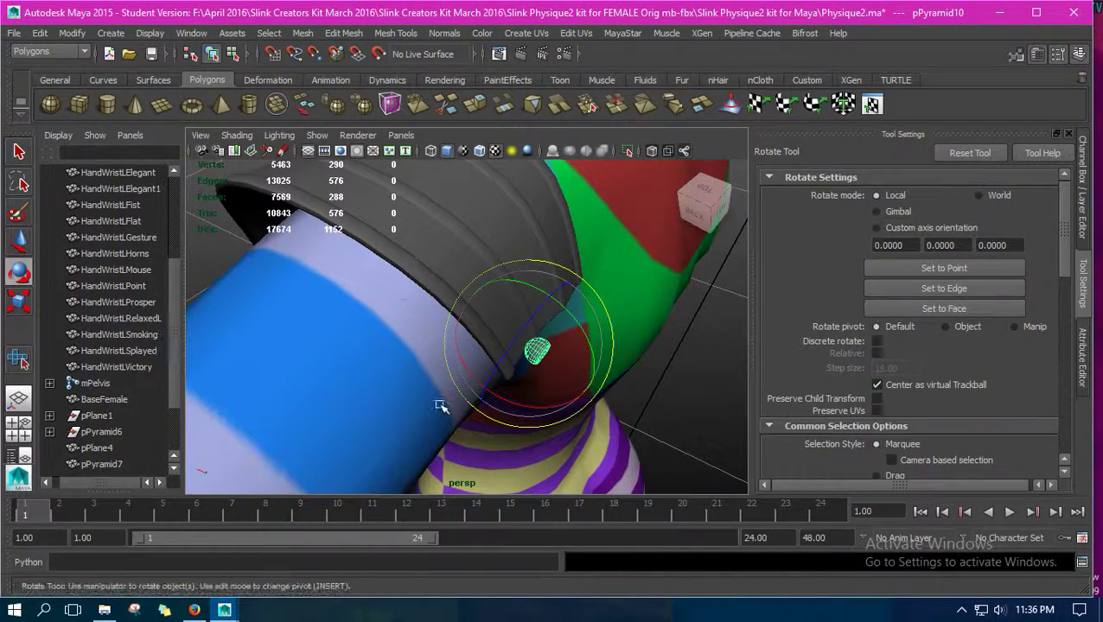
mouse_move(497, 393)
left_mouse_down()
mouse_move(590, 361)
mouse_move(600, 275)
mouse_move(570, 242)
mouse_move(545, 277)
left_mouse_up()
left_click_drag(490, 320, 517, 284, "alt")
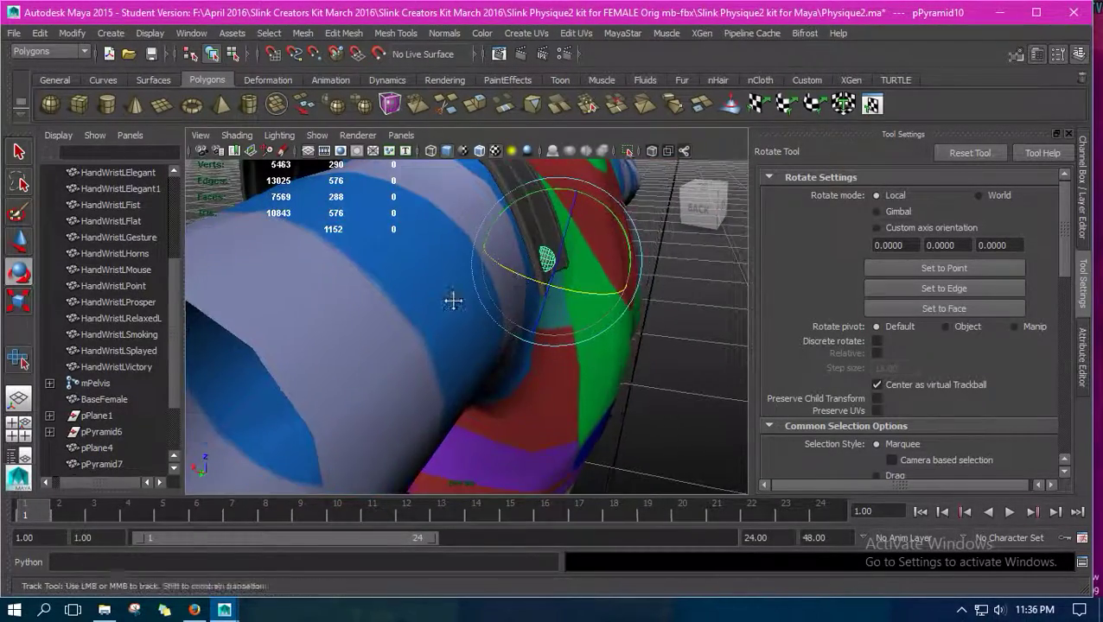
left_click_drag(453, 300, 385, 368, "alt")
left_click(18, 244)
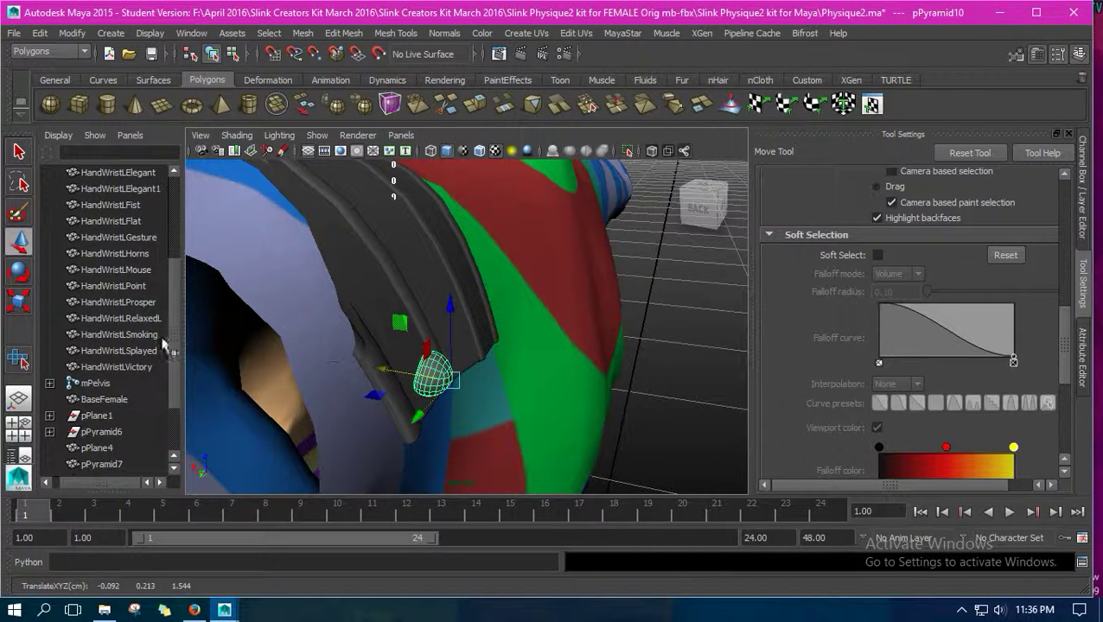
left_click(26, 275)
left_click_drag(497, 336, 393, 407)
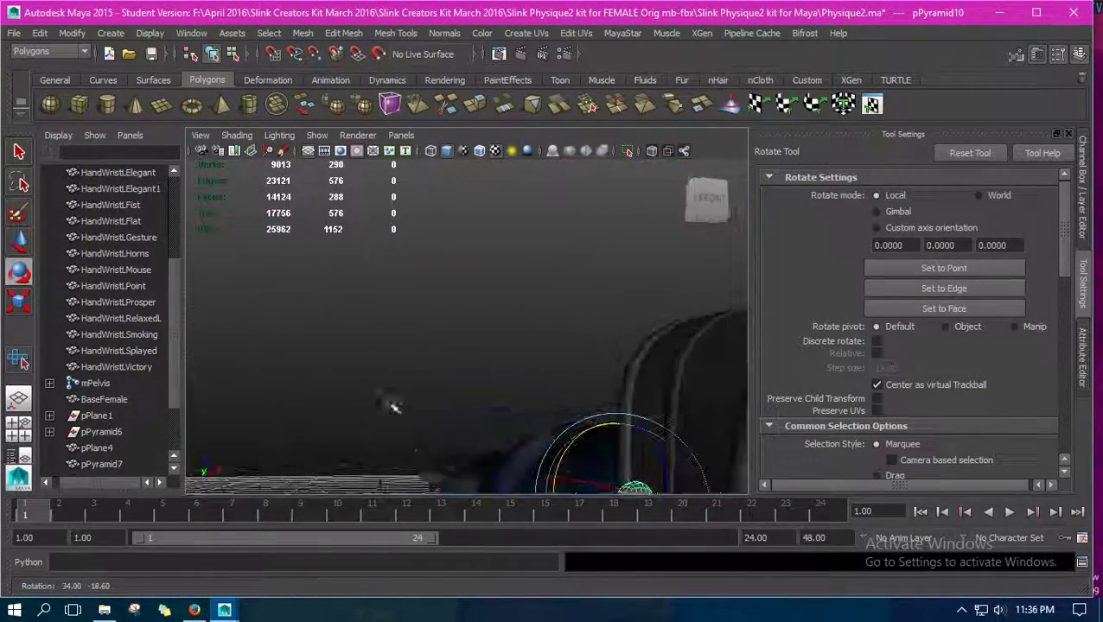
right_click_drag(394, 406, 354, 429, "alt")
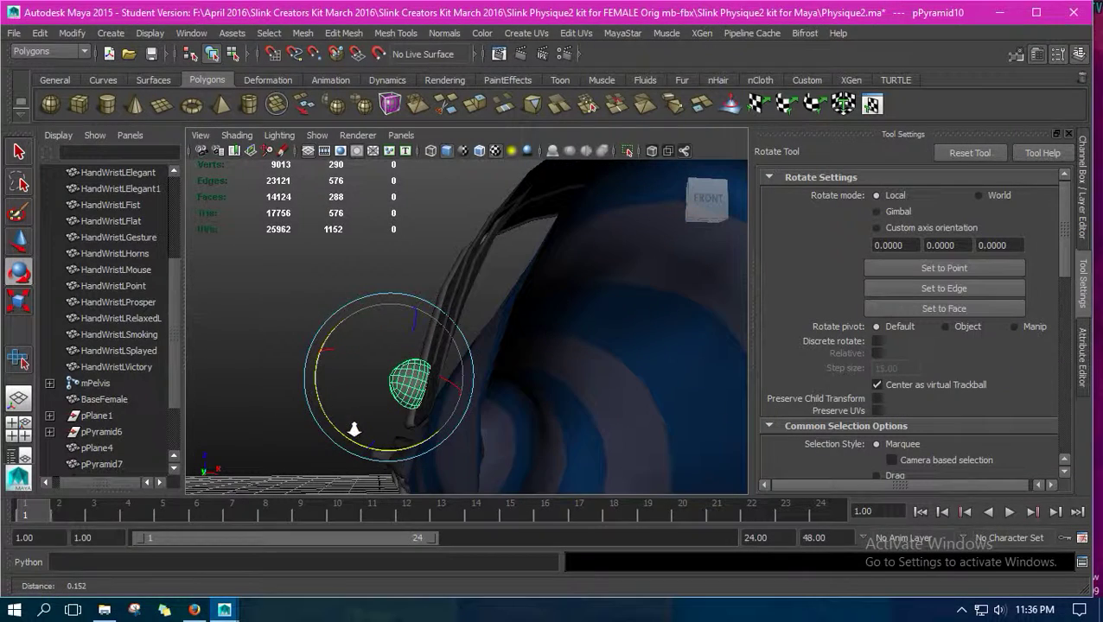
Move the copied stud against the strap's arm-side corner and fine-tune its rotation to follow the surface.
left_click(23, 243)
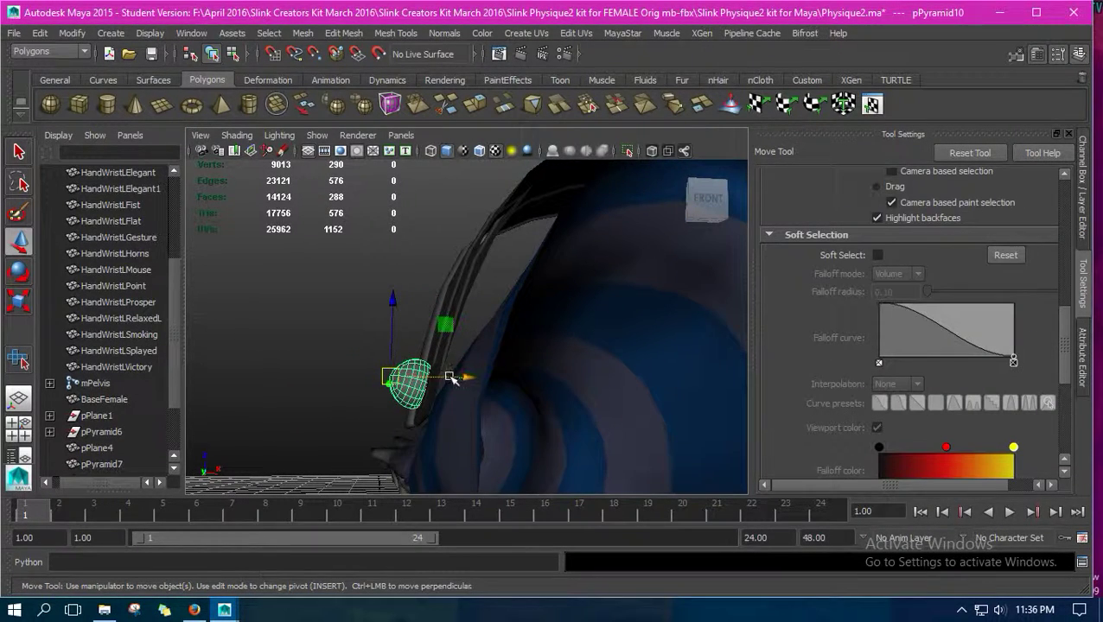
left_click_drag(460, 378, 386, 445)
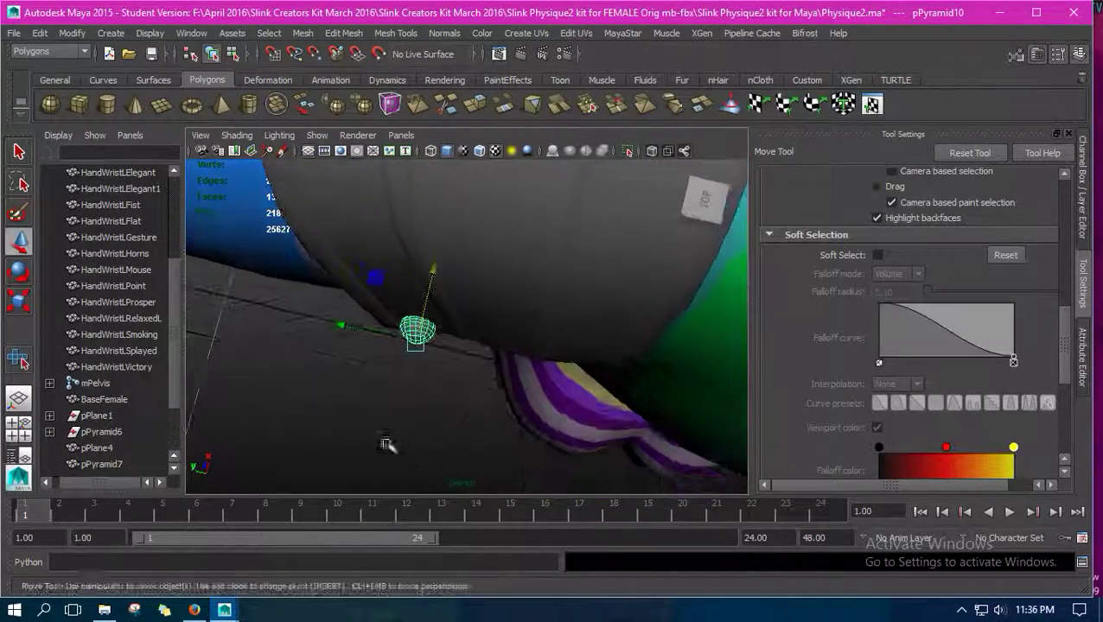
left_click(19, 273)
left_click_drag(376, 401, 331, 343)
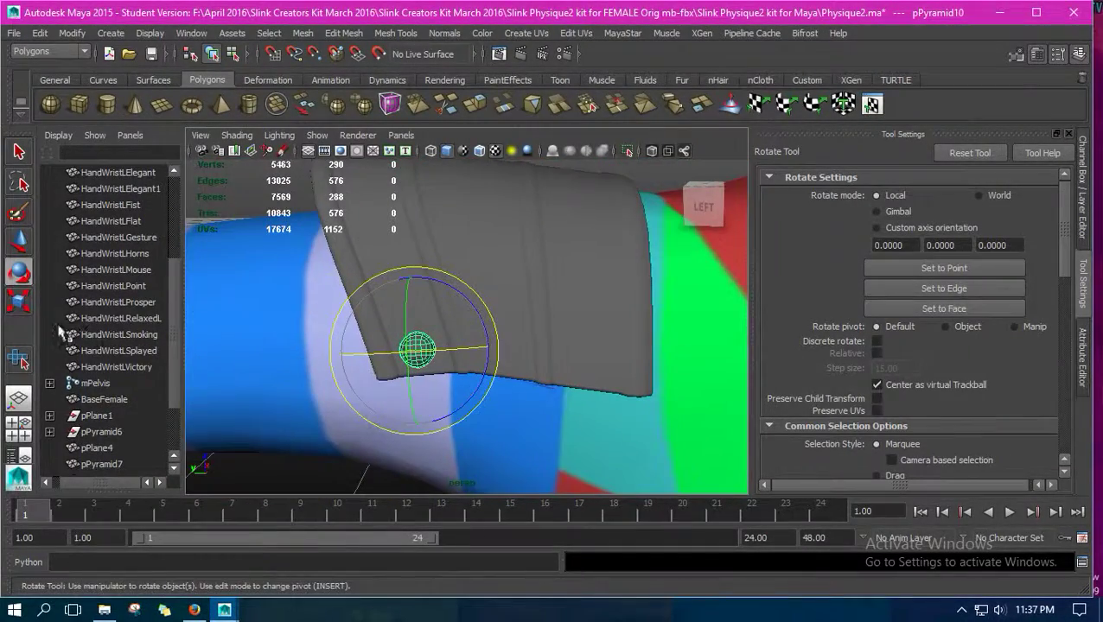
left_click(19, 240)
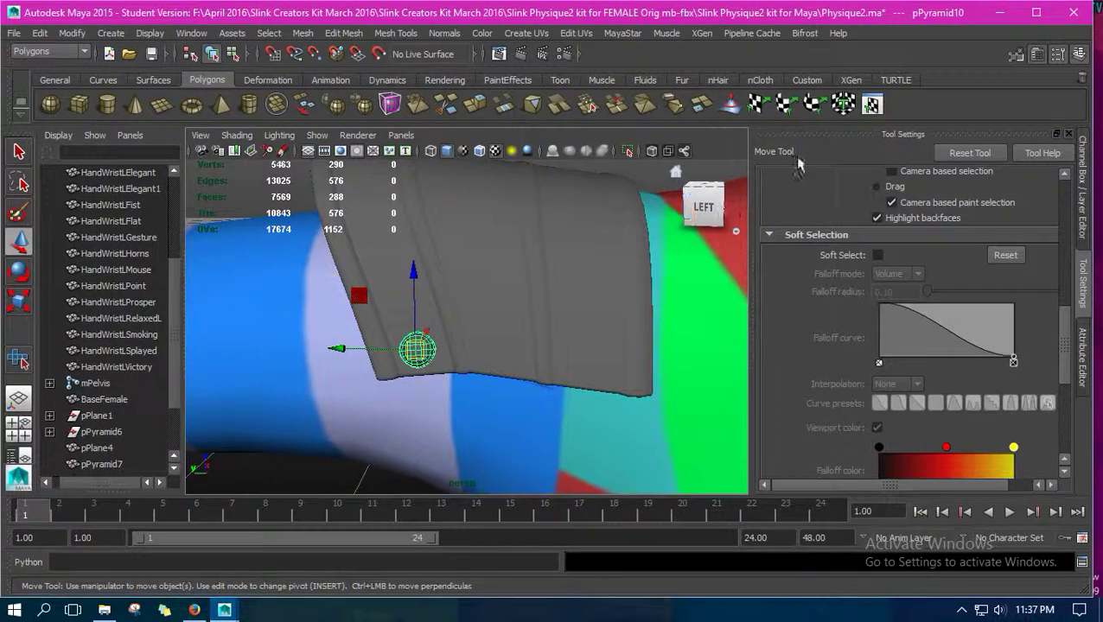
Move all UVs of the copied stud along U to about 0.95, and return to object selection.
left_click(870, 104)
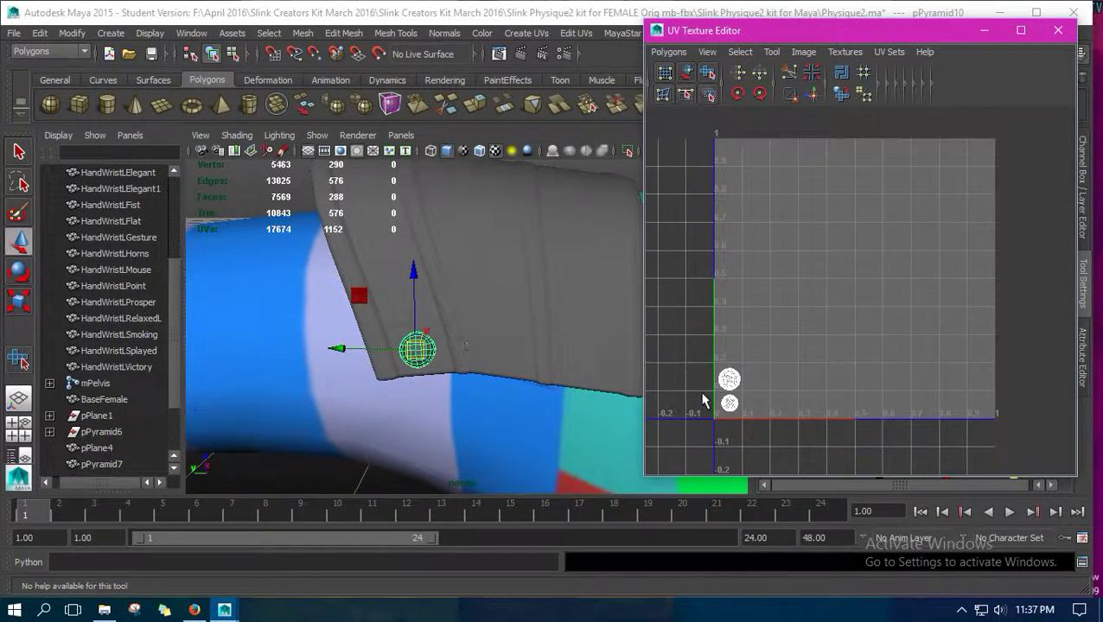
right_click_drag(728, 387, 781, 381)
left_click_drag(698, 352, 778, 445)
left_click_drag(799, 399, 1051, 412)
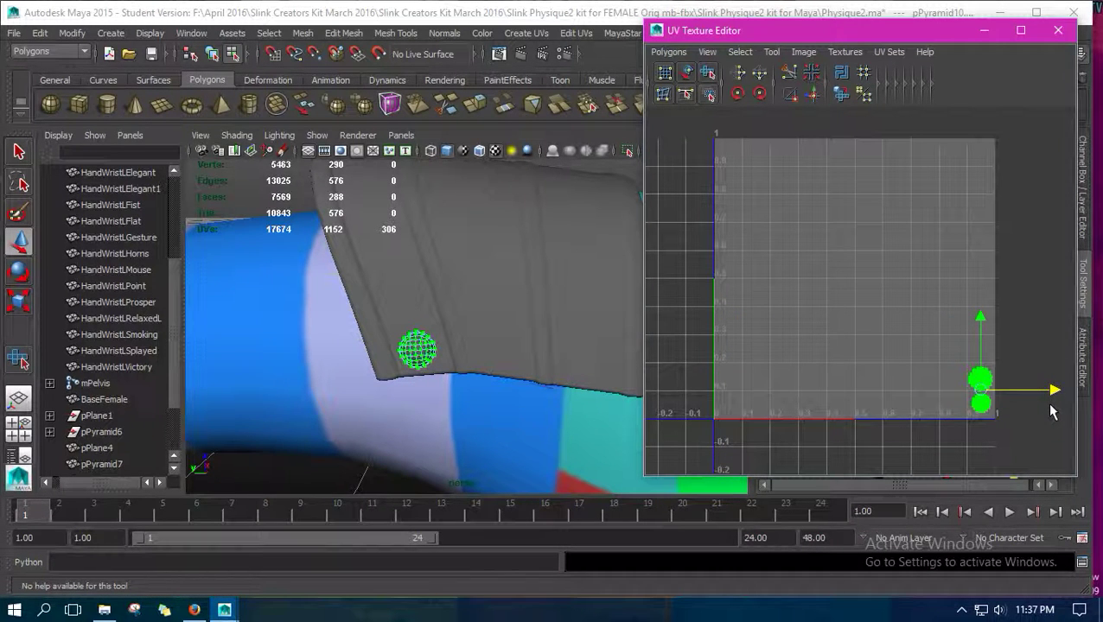
right_click_drag(406, 250, 445, 203)
Duplicate this stud, move the copy along the strap's end to its middle, and rotate it to match the surface.
left_click(412, 353)
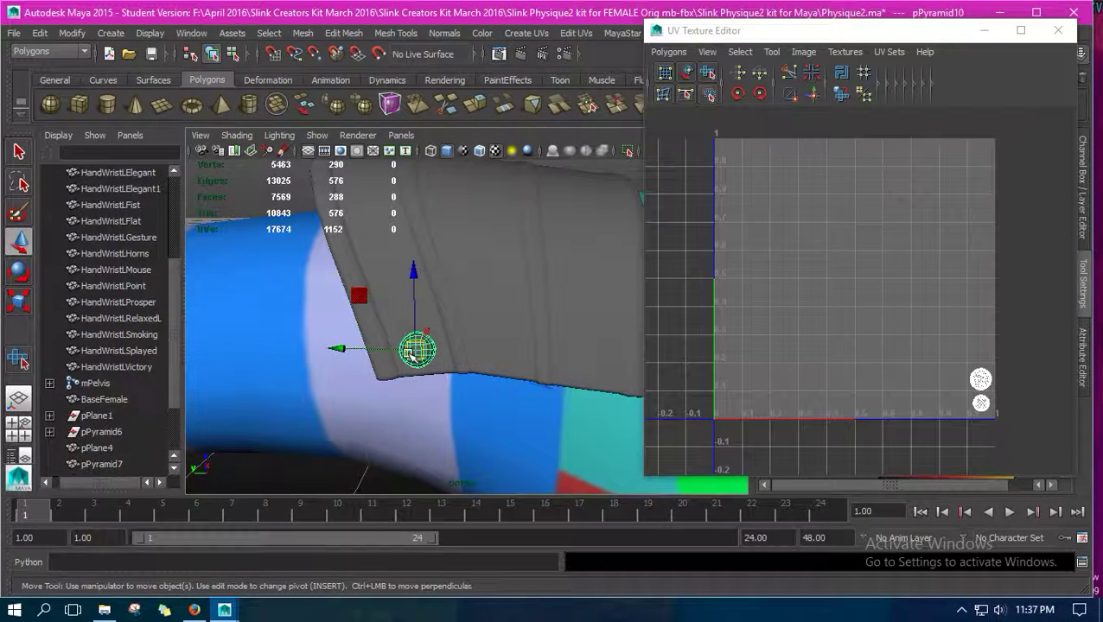
key("ctrl+d")
left_click_drag(333, 349, 375, 374)
left_click(19, 278)
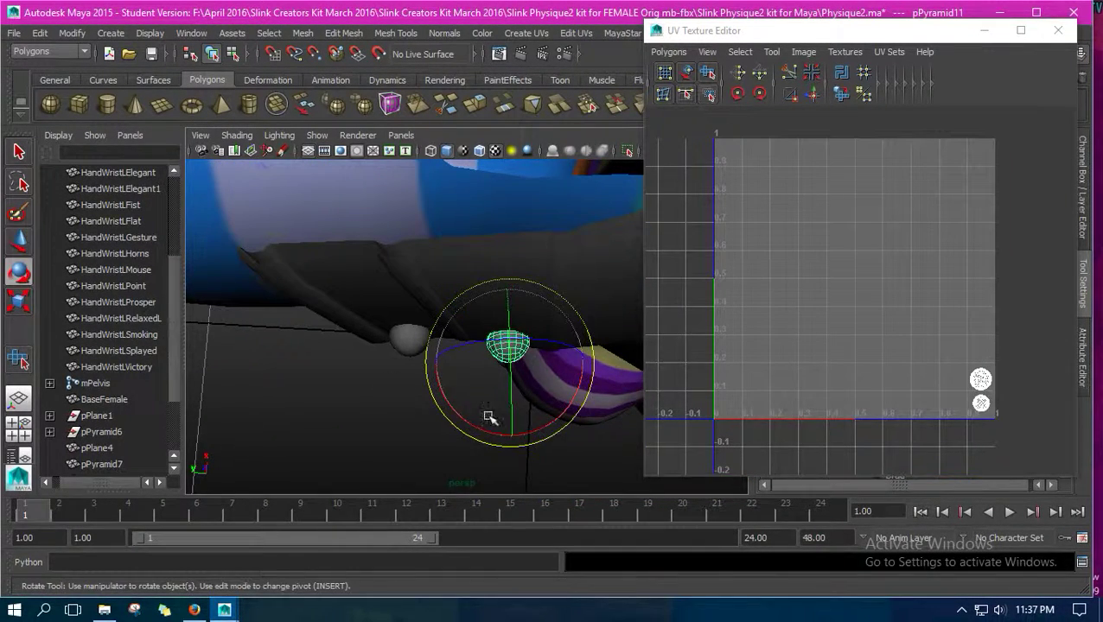
left_click_drag(482, 426, 473, 429)
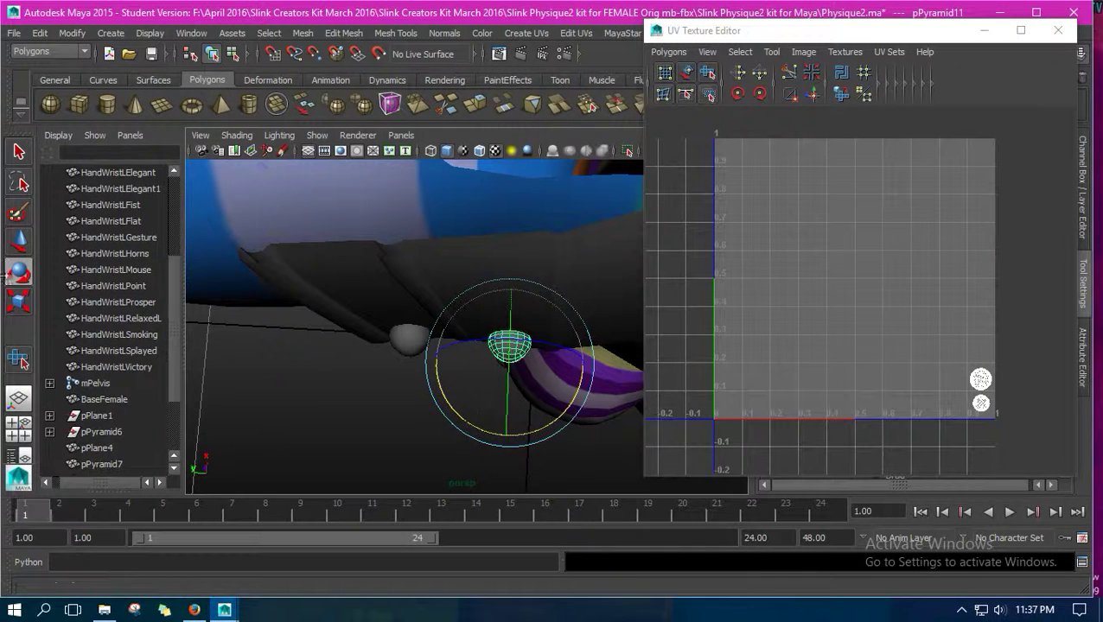
Adjust the middle stud's position so its flat base sits against the strap in line with the corner stud.
left_click(19, 242)
left_click_drag(426, 357, 413, 359)
left_click_drag(413, 360, 450, 203, "alt")
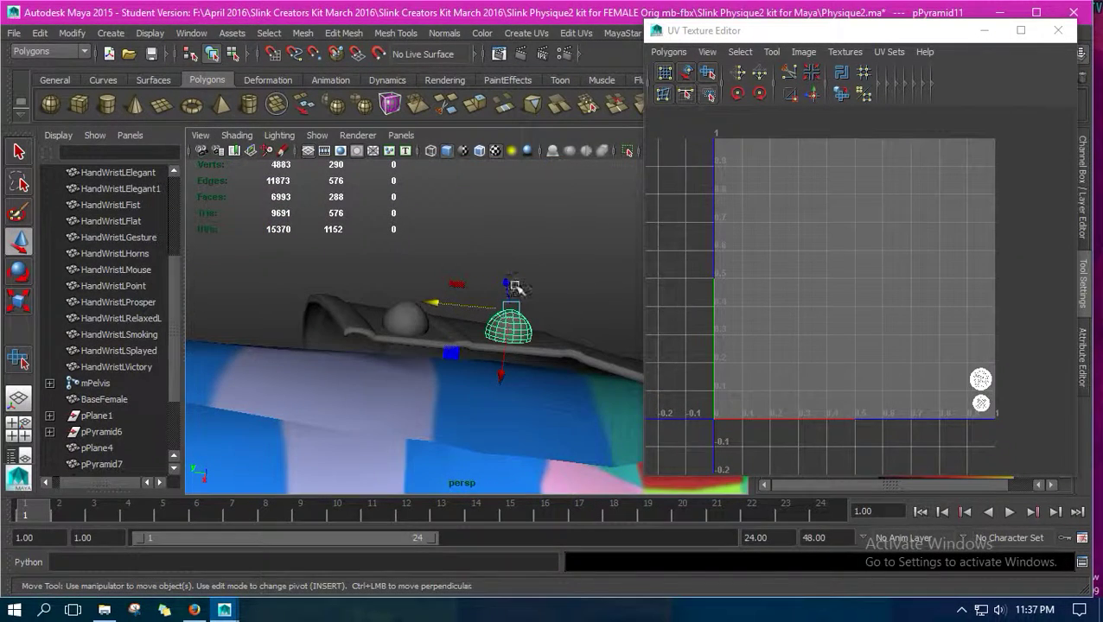
left_click_drag(502, 376, 496, 376)
left_click_drag(496, 377, 278, 390, "alt")
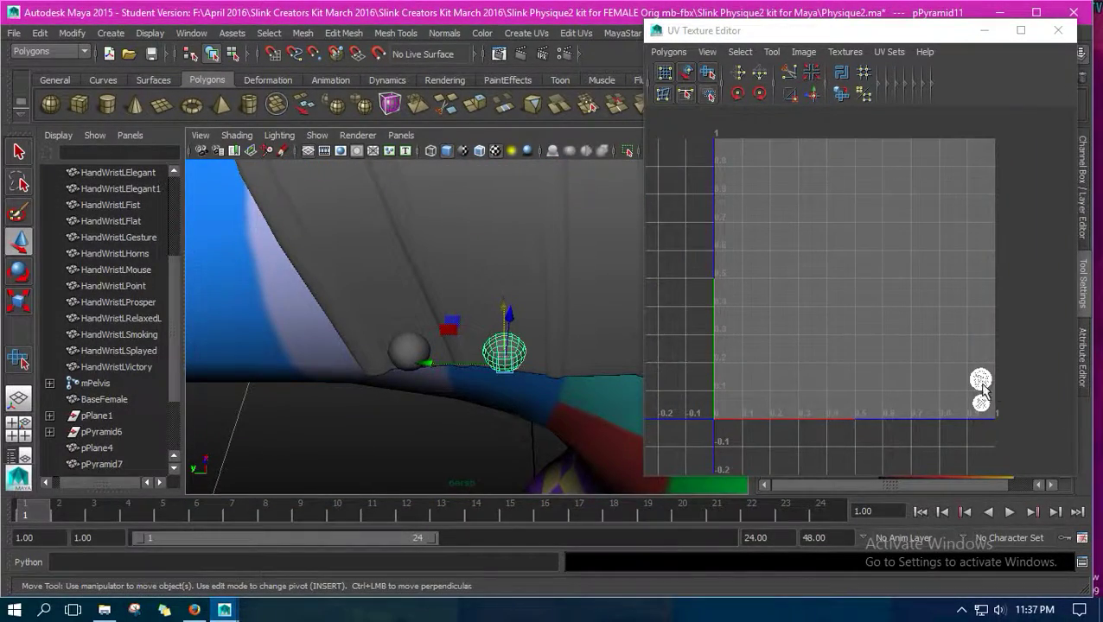
Move all UVs of the middle stud up along V to about 0.35, and return to object selection.
right_click_drag(983, 389, 1033, 381)
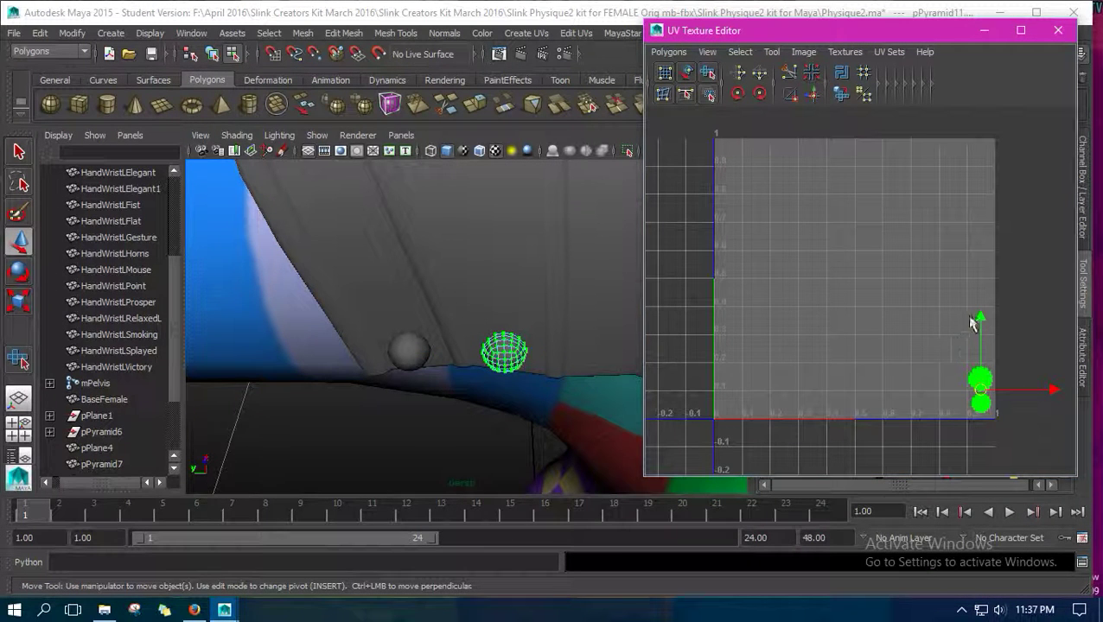
left_click_drag(980, 320, 979, 250)
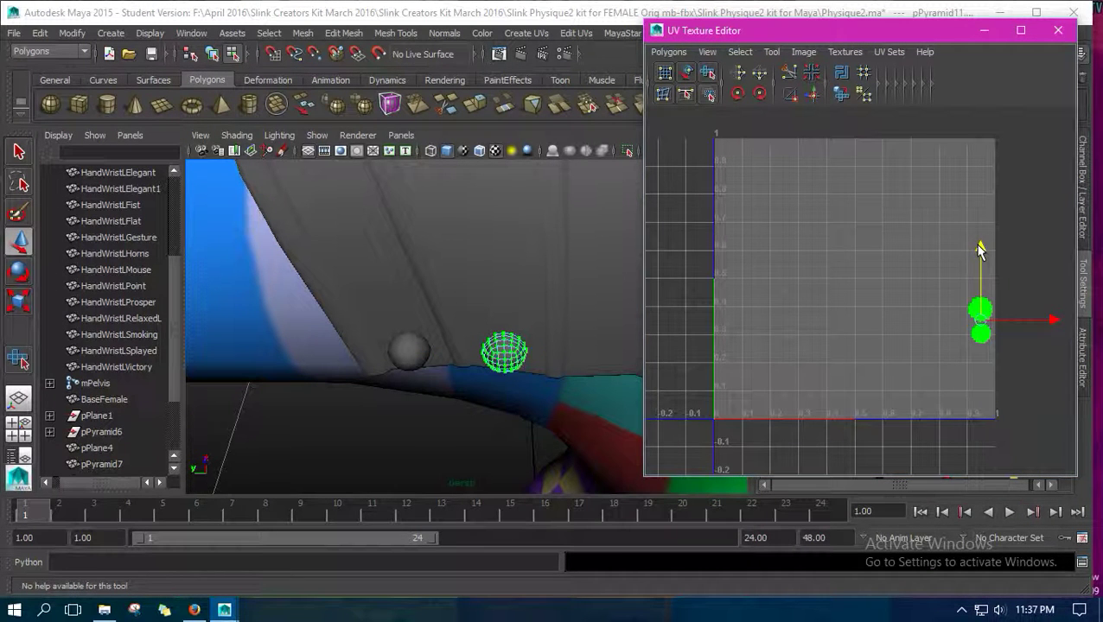
right_click_drag(500, 333, 527, 201)
Duplicate the middle stud, place the copy at the strap's torso-side corner, and rotate it to follow the surface.
left_click(495, 353)
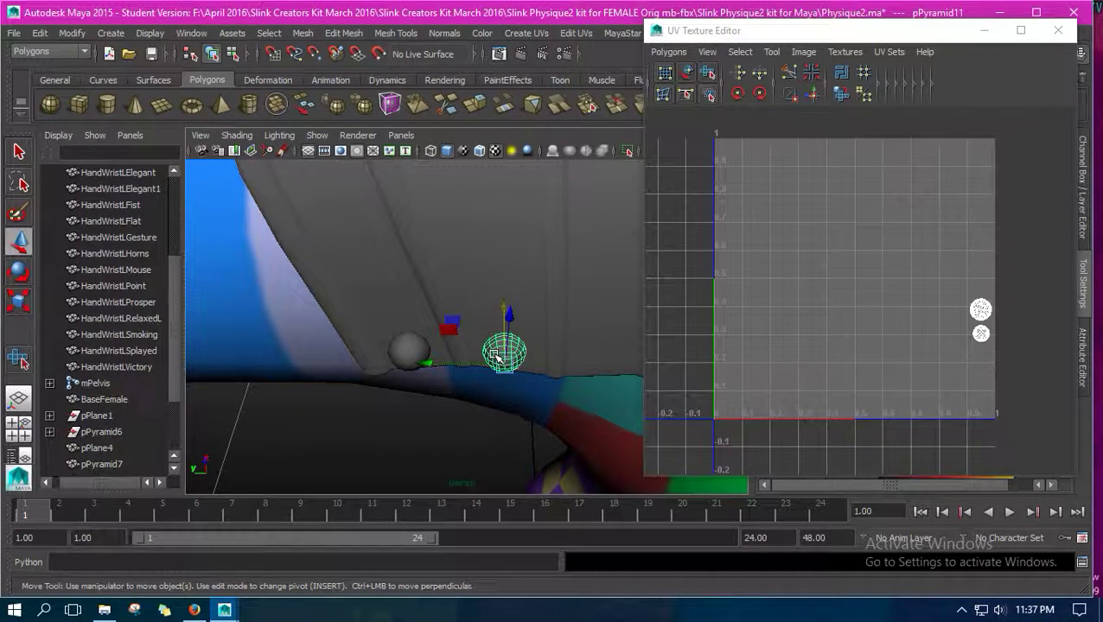
key("ctrl+d")
left_click_drag(439, 368, 376, 299)
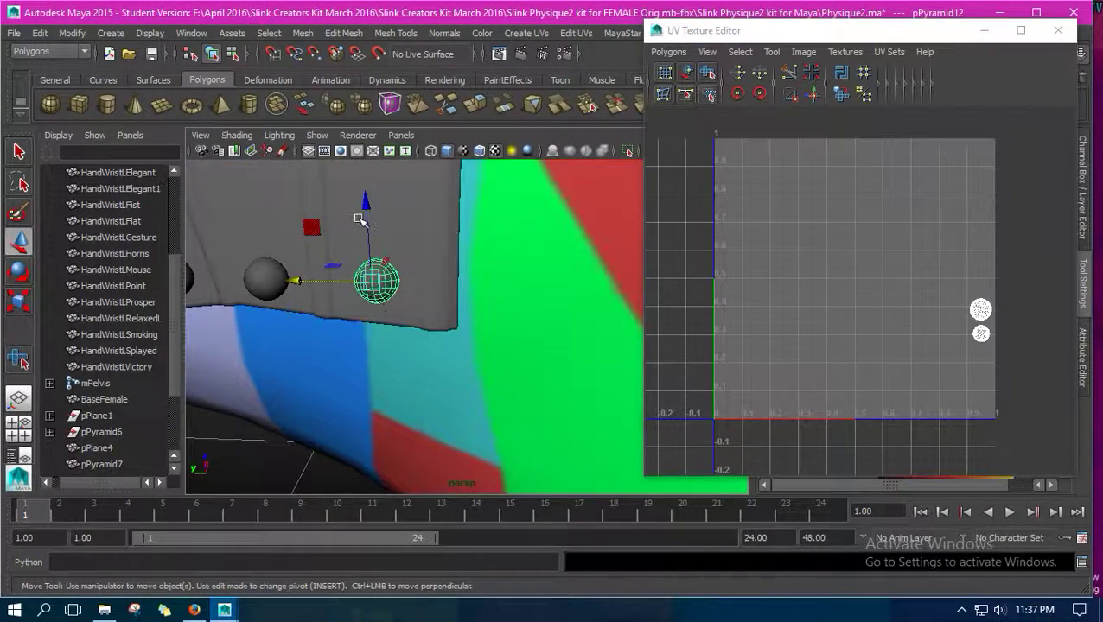
left_click_drag(366, 208, 372, 266)
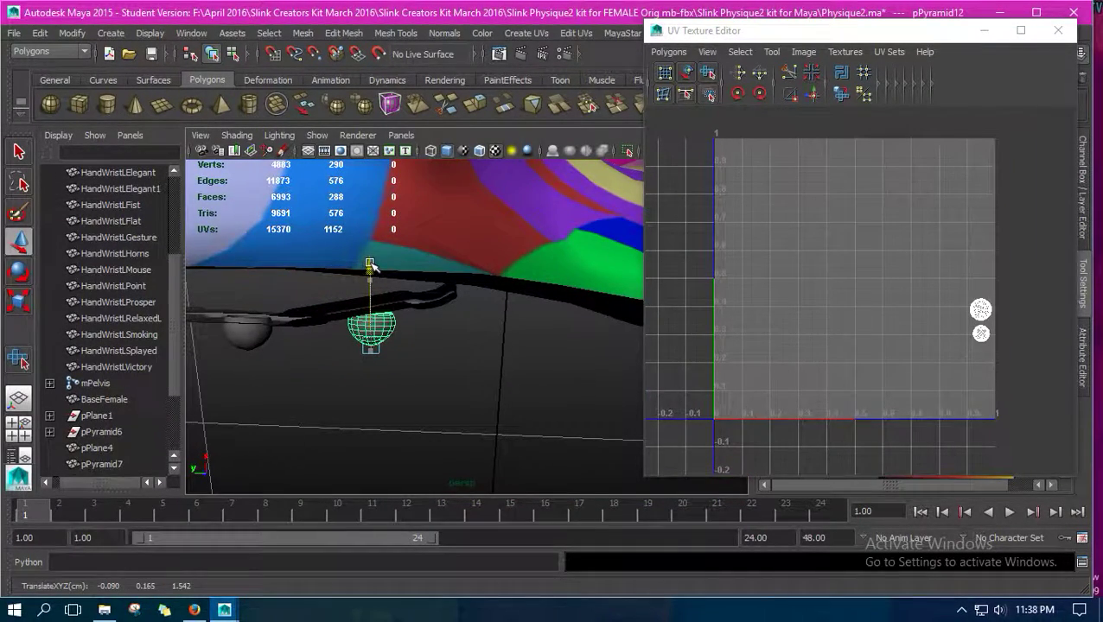
key("e")
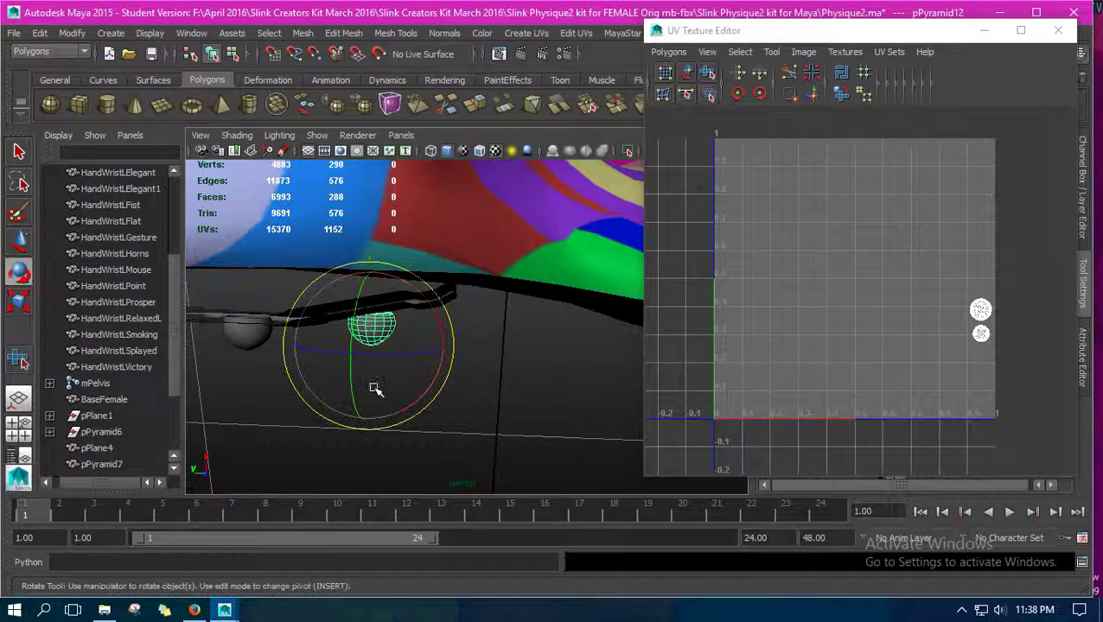
left_click_drag(437, 311, 239, 339)
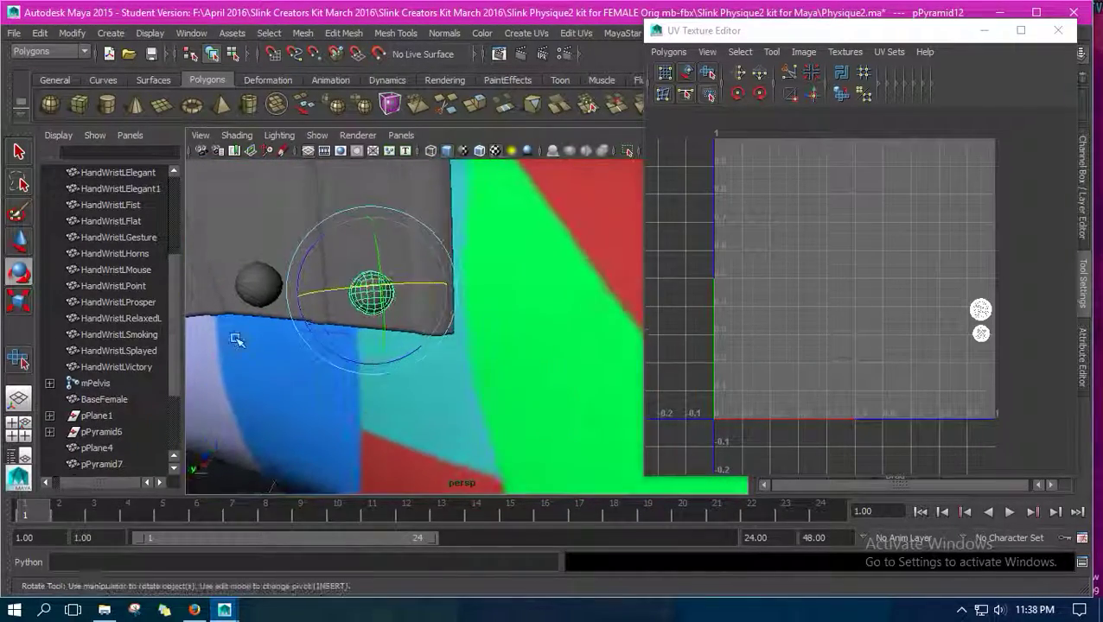
Move all UVs of the torso-side corner stud up along V to about 0.6, and return to object selection.
left_click(19, 241)
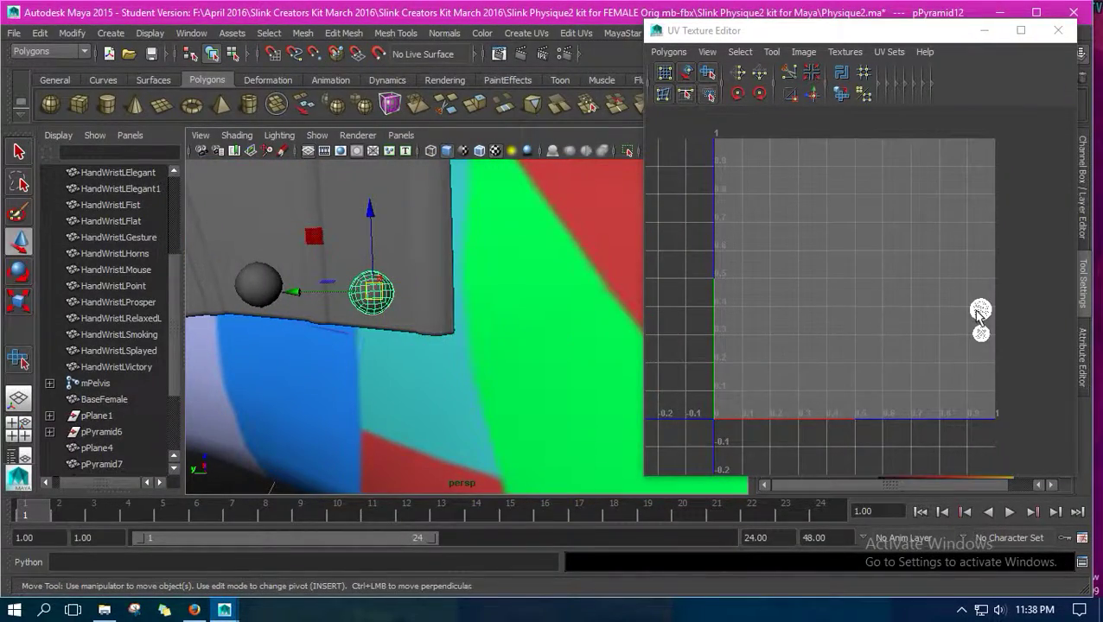
right_click(978, 313)
left_click(1025, 315)
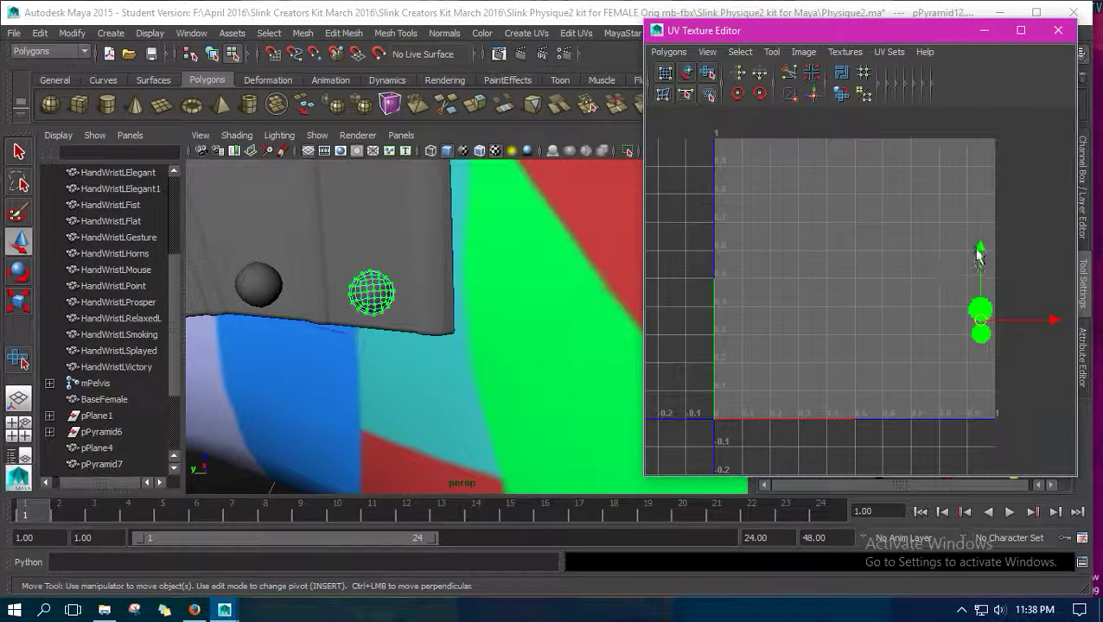
left_click_drag(978, 253, 979, 184)
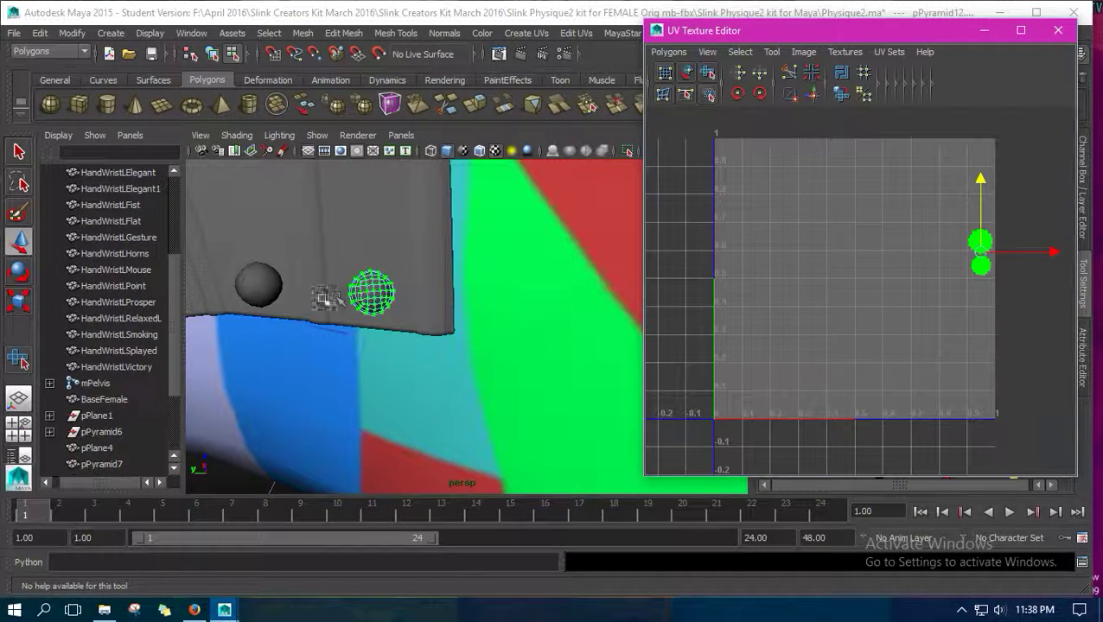
right_click_drag(362, 219, 393, 197)
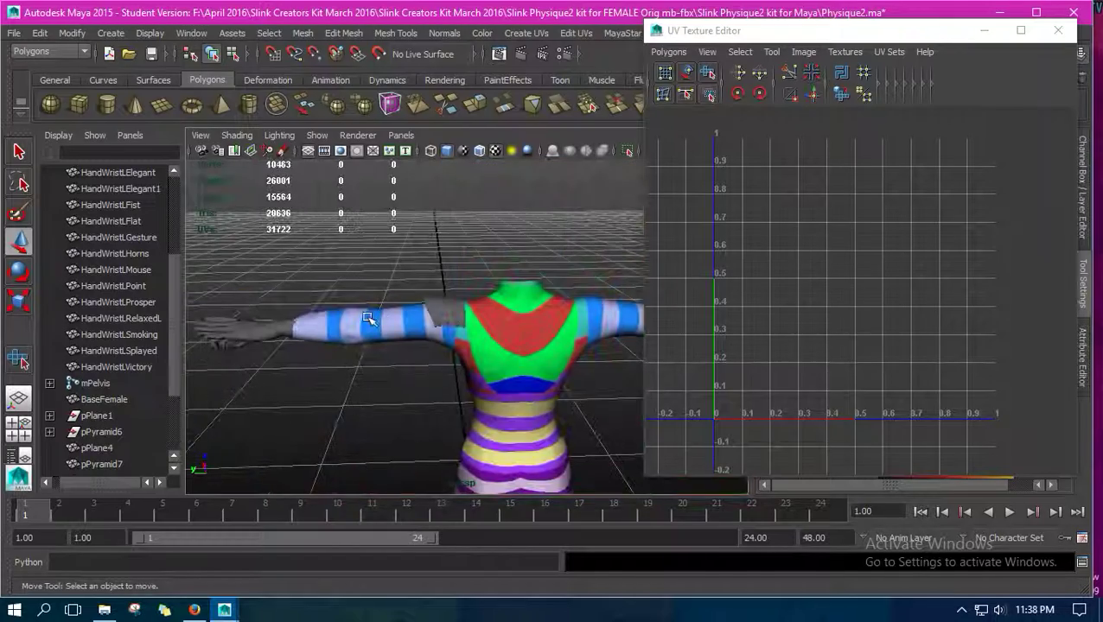
Show the strap's and all studs' UVs together without the body, and shift the upper two stud UV sets of the high-U column slightly down.
left_click(460, 328)
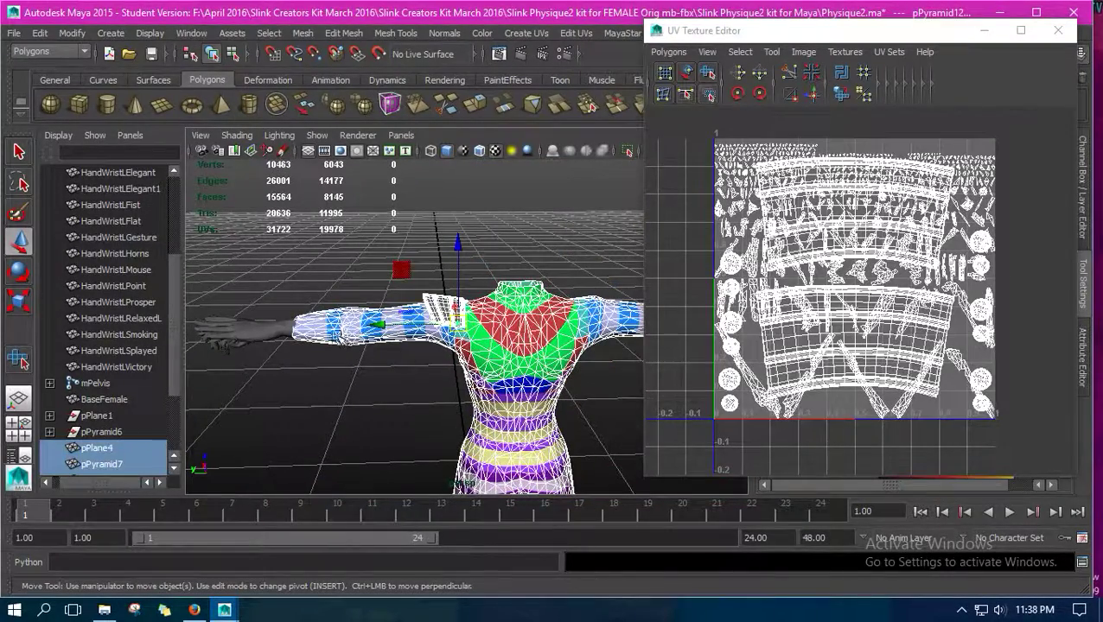
left_click(327, 335, "shift")
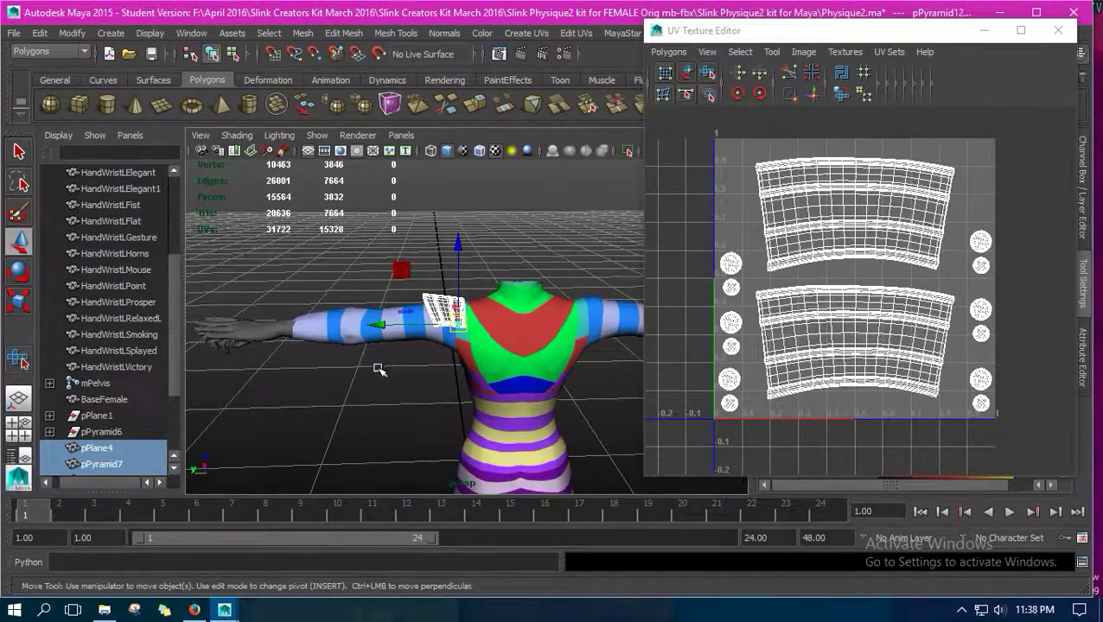
right_click_drag(381, 364, 430, 402, "alt")
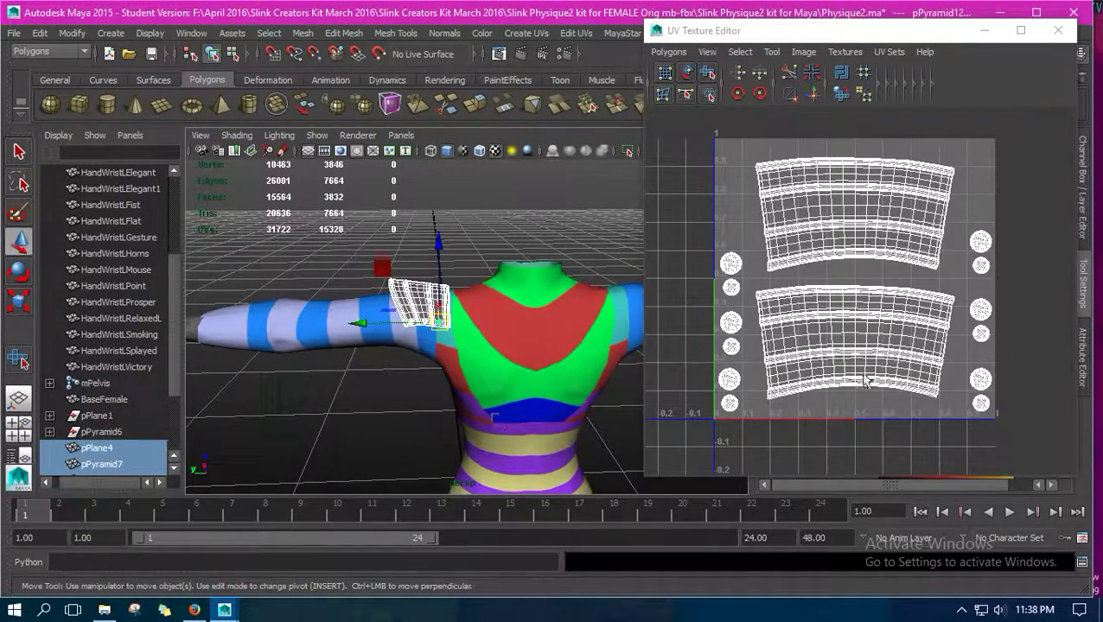
right_click_drag(863, 374, 900, 378)
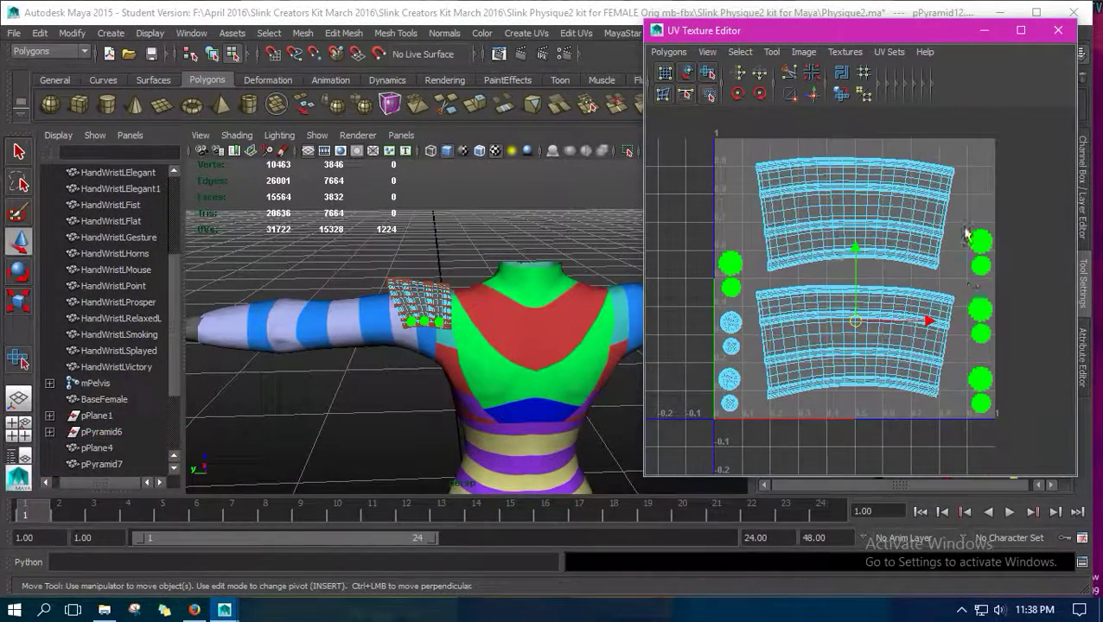
left_click_drag(966, 218, 1025, 356)
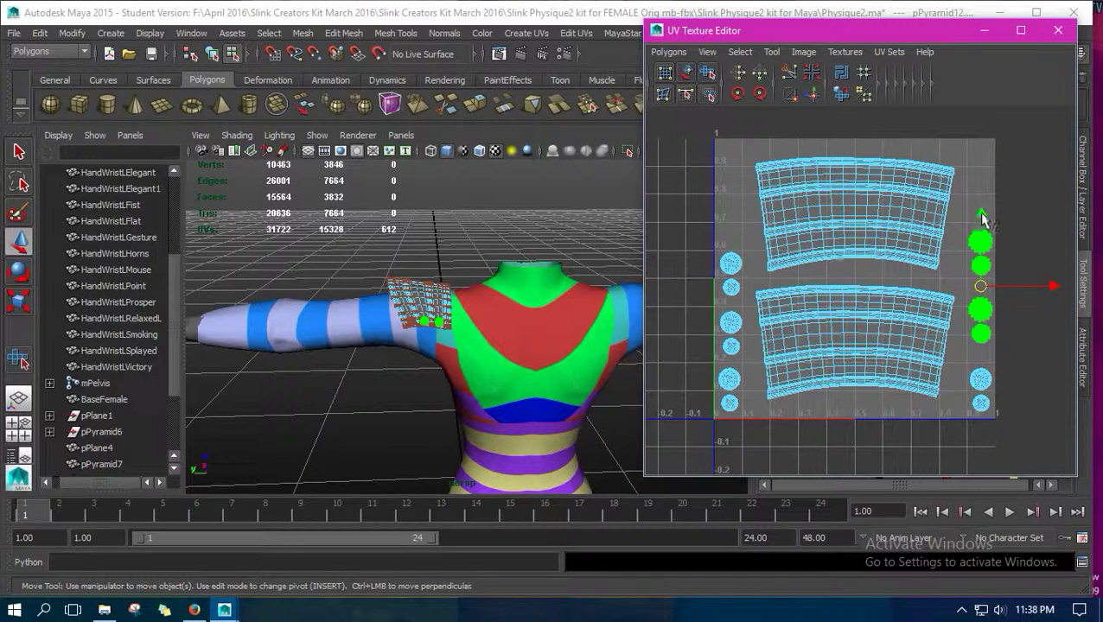
left_click_drag(982, 215, 983, 229)
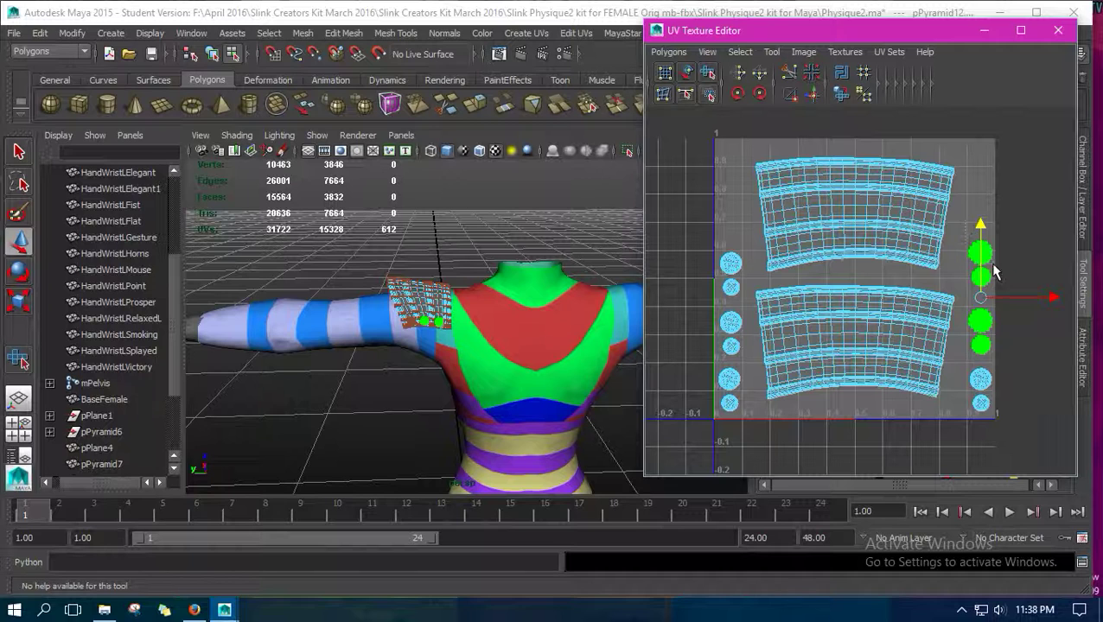
Lower the topmost stud UV set in that column slightly to even out the spacing, and return to object selection.
left_click_drag(996, 235, 966, 289)
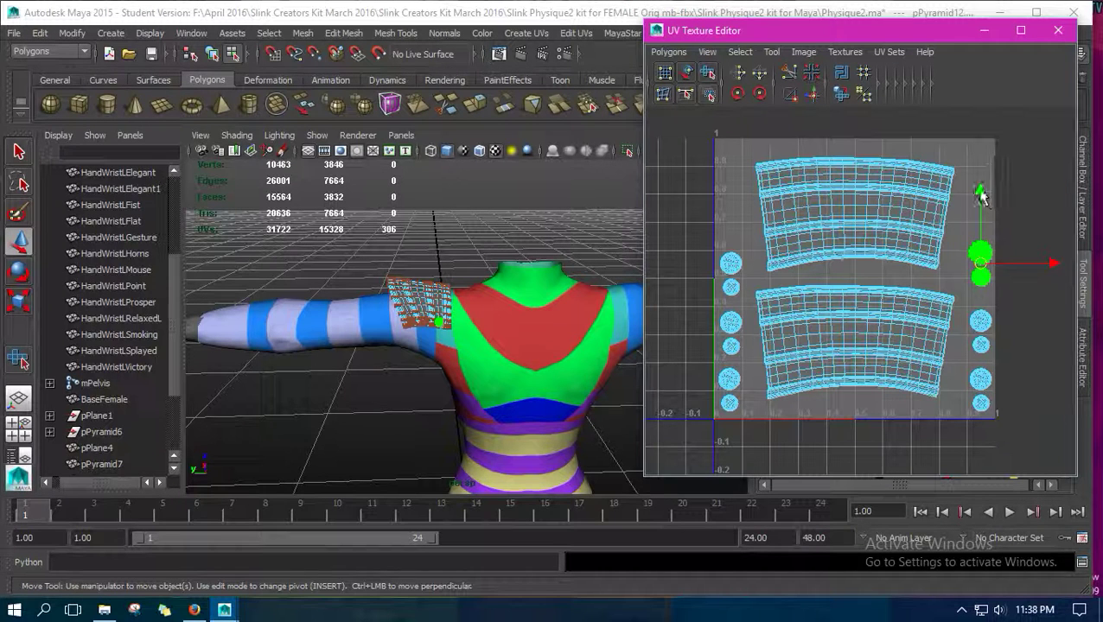
left_click_drag(981, 197, 983, 202)
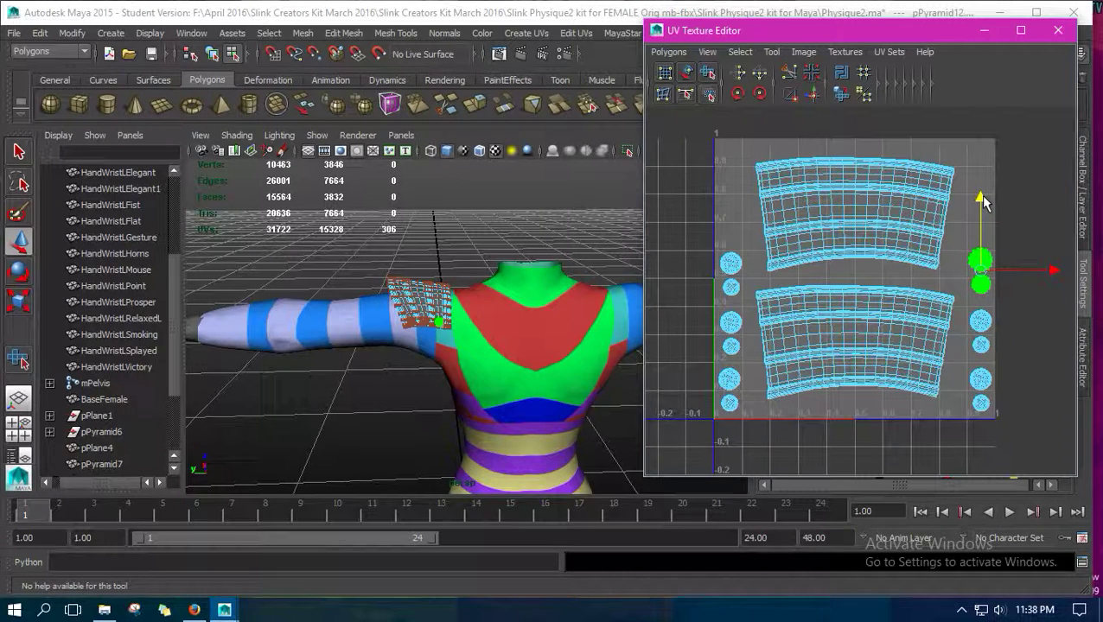
right_click(432, 317)
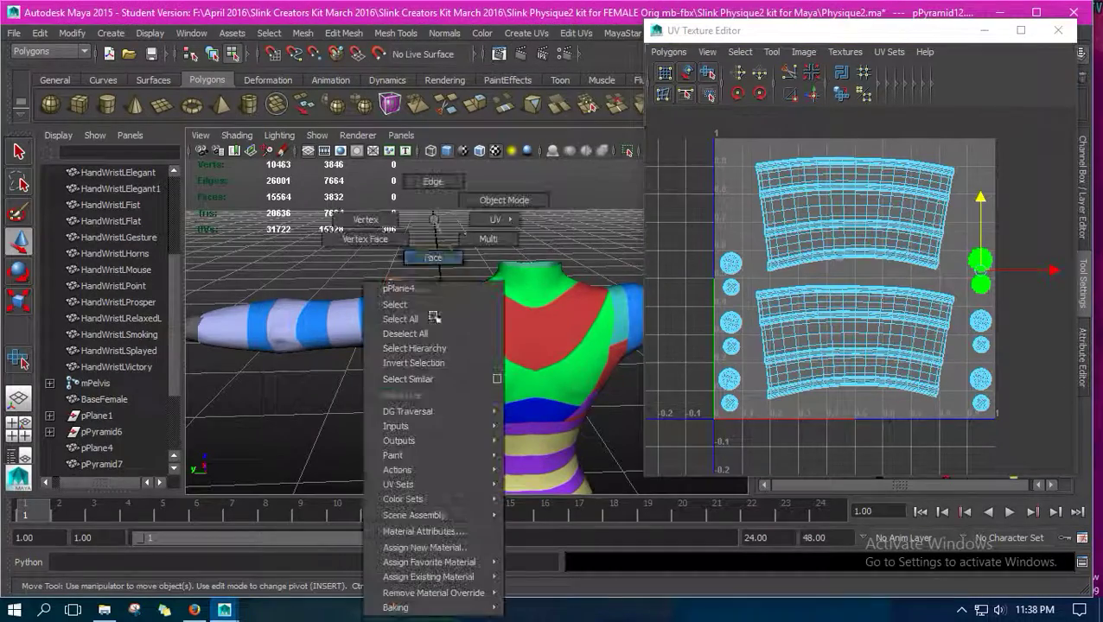
left_click(472, 209)
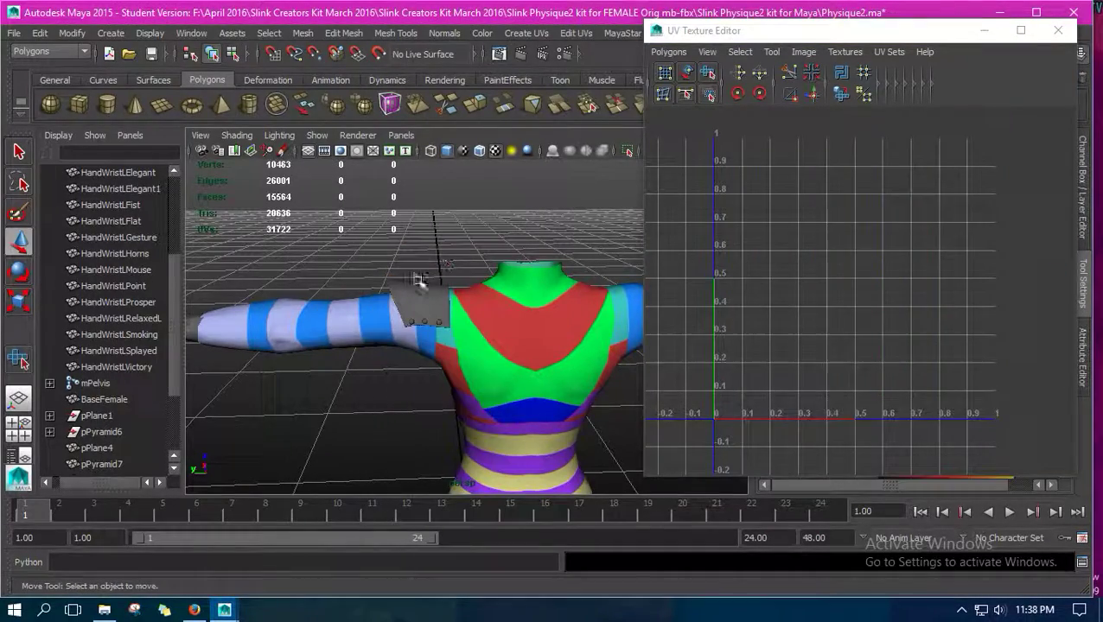
Close the UV Texture Editor and examine the strap and its studs from both the front and back of the body.
left_click(1058, 29)
left_click_drag(362, 381, 661, 343, "alt")
scroll(661, 343, "up", 3)
left_click_drag(546, 320, 593, 325, "alt")
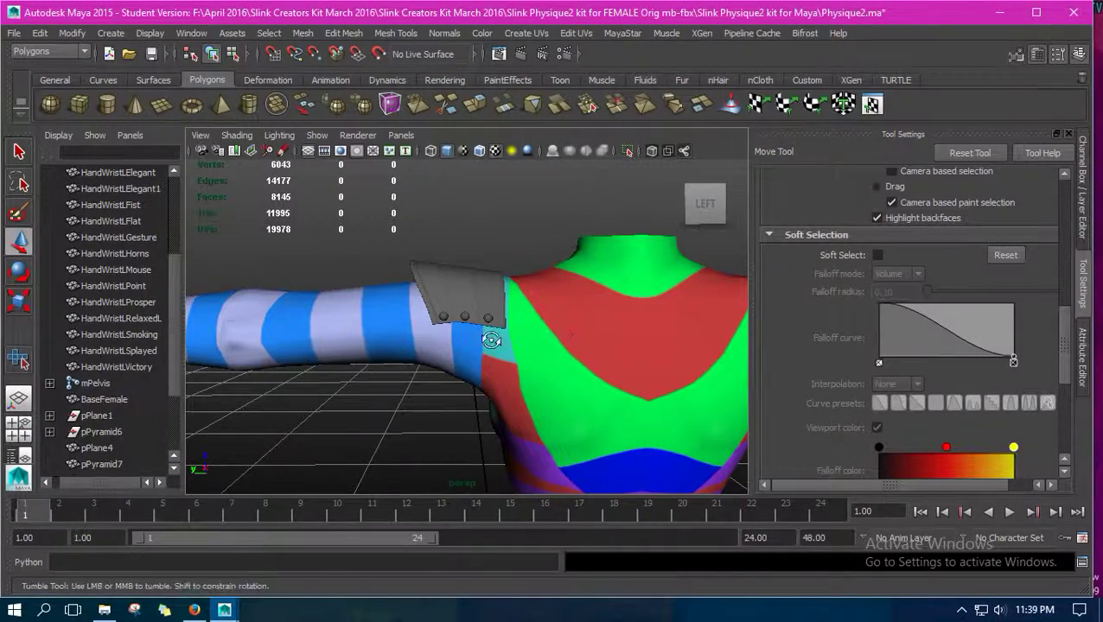
left_click_drag(487, 345, 450, 374, "alt")
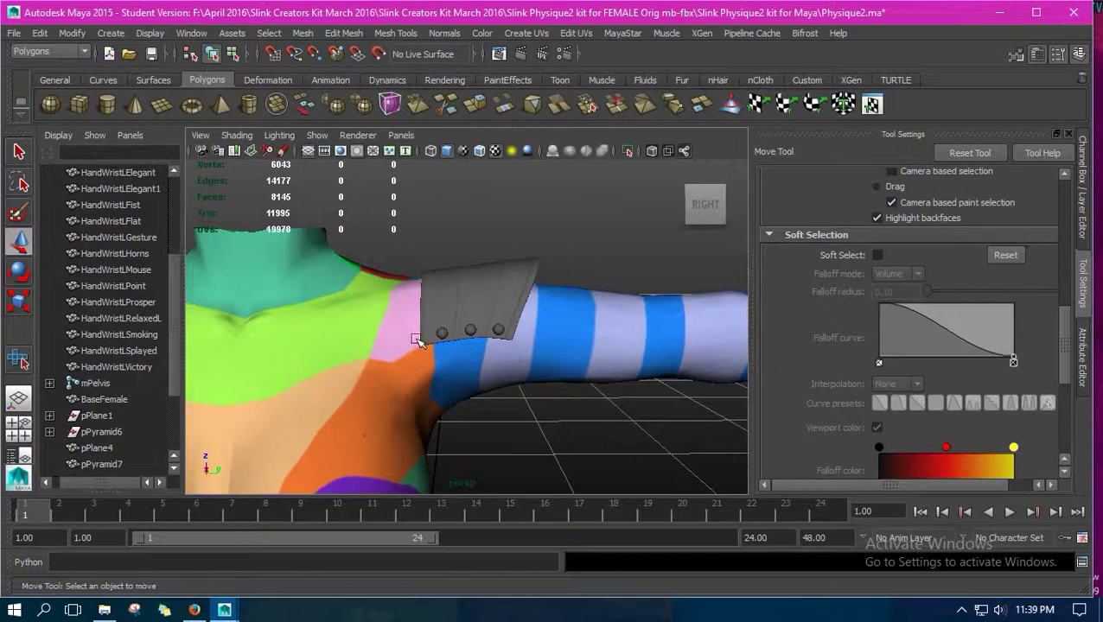
mouse_move(408, 340)
left_mouse_down("alt")
mouse_move(399, 374)
mouse_move(396, 350)
left_mouse_up("alt")
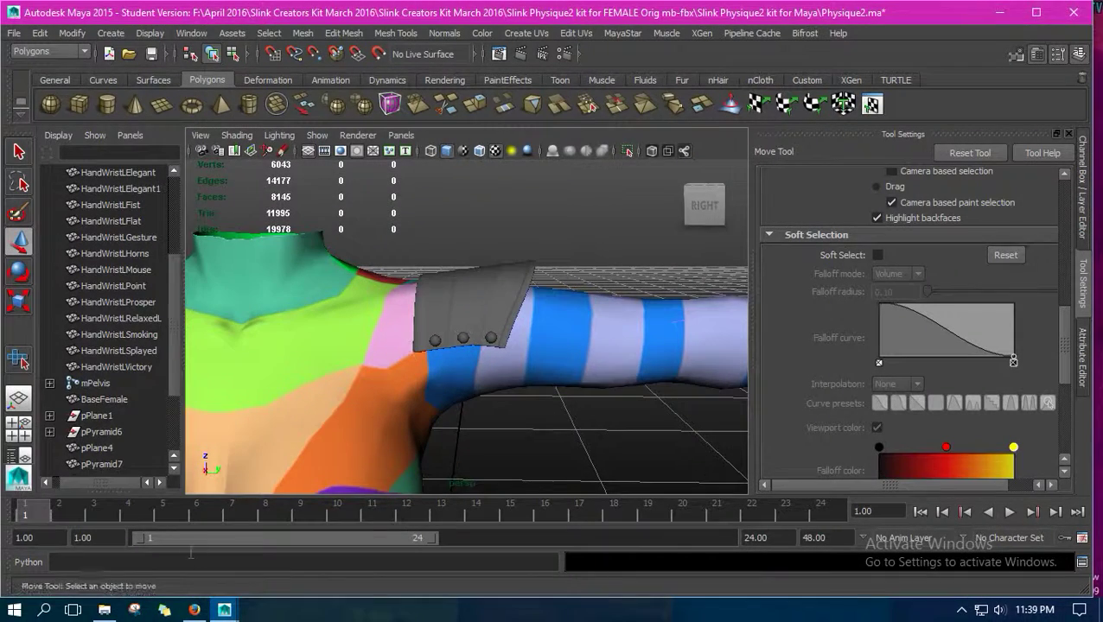
Switch to the sticky note and write "Alrighty, you gotta save them as it is. I'll show you how to do few face layers for mesh.".
left_click(165, 610)
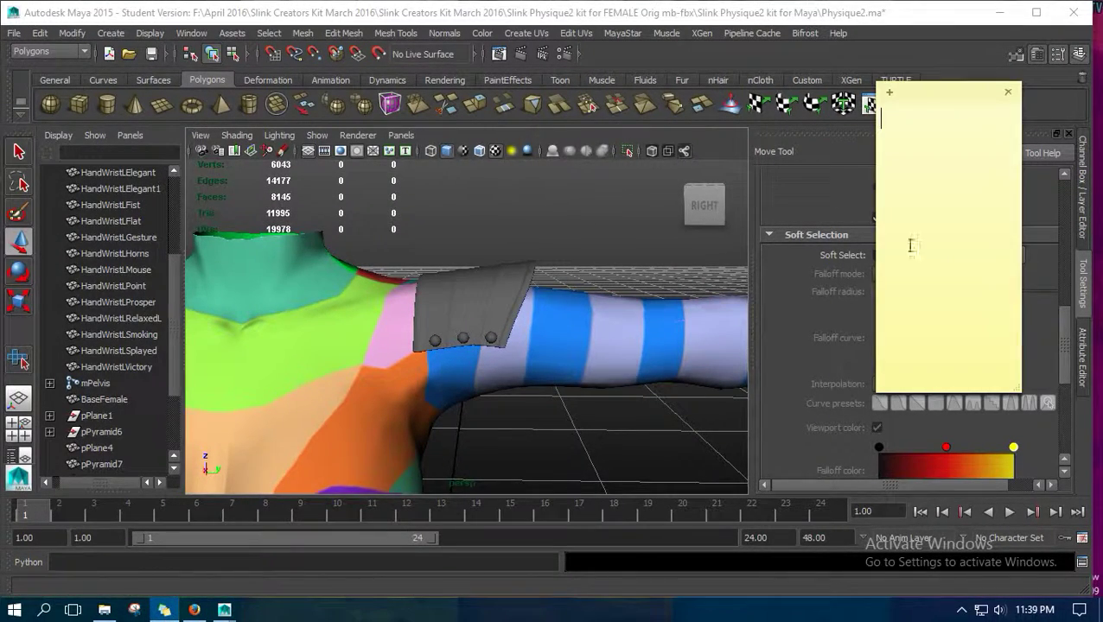
type("Alrighty, you gotta ")
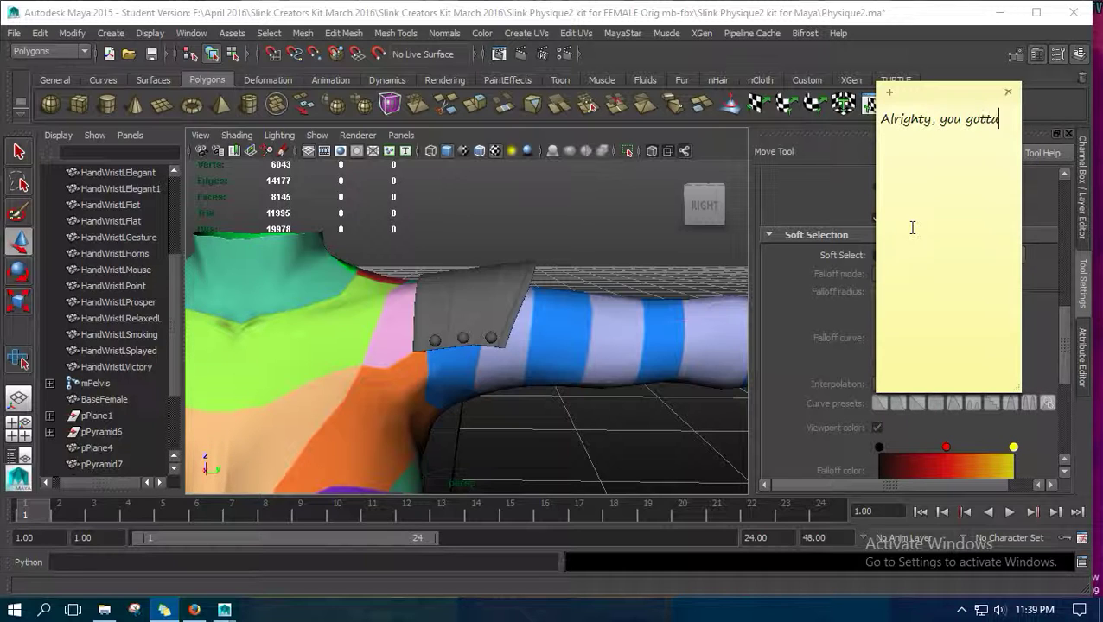
type("saye them as it is. I")
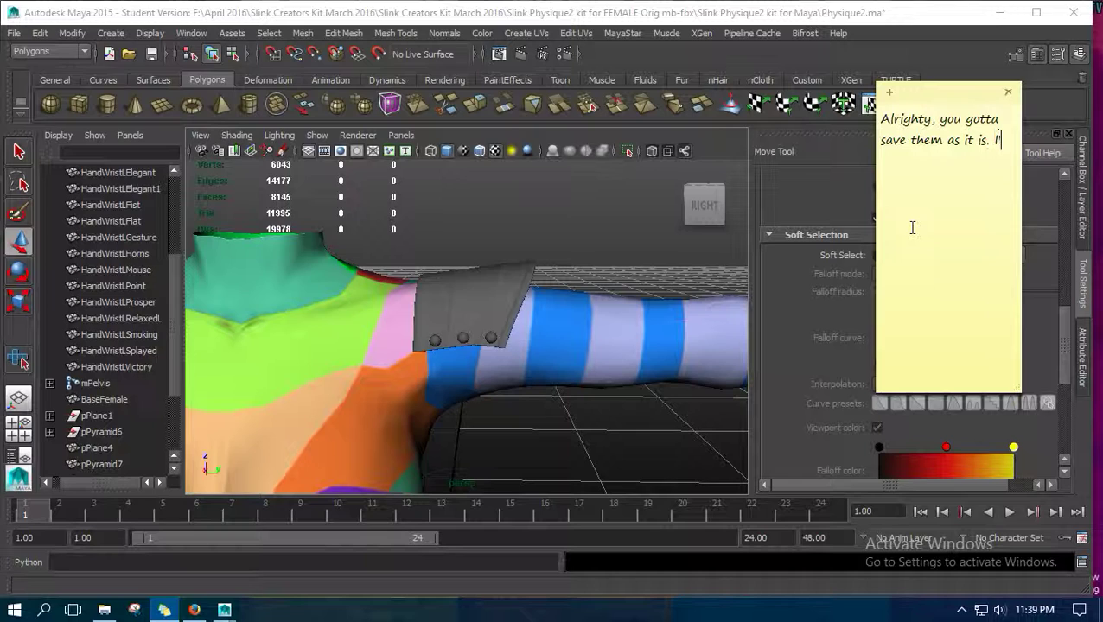
type("show you how")
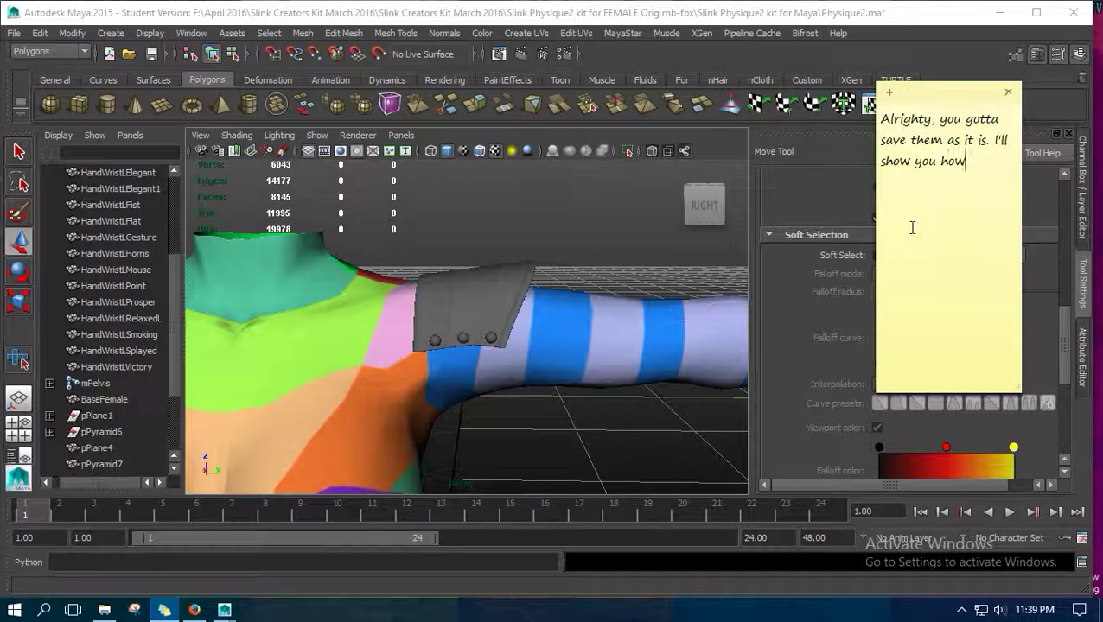
type(" to do few face layers")
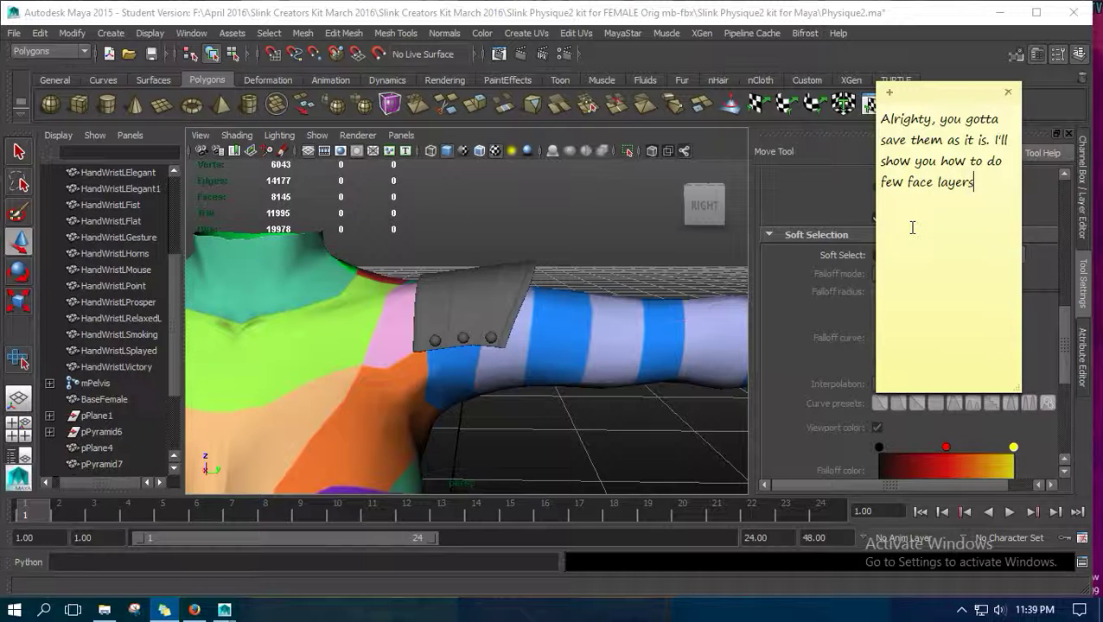
type(" for mesh.")
key("Return")
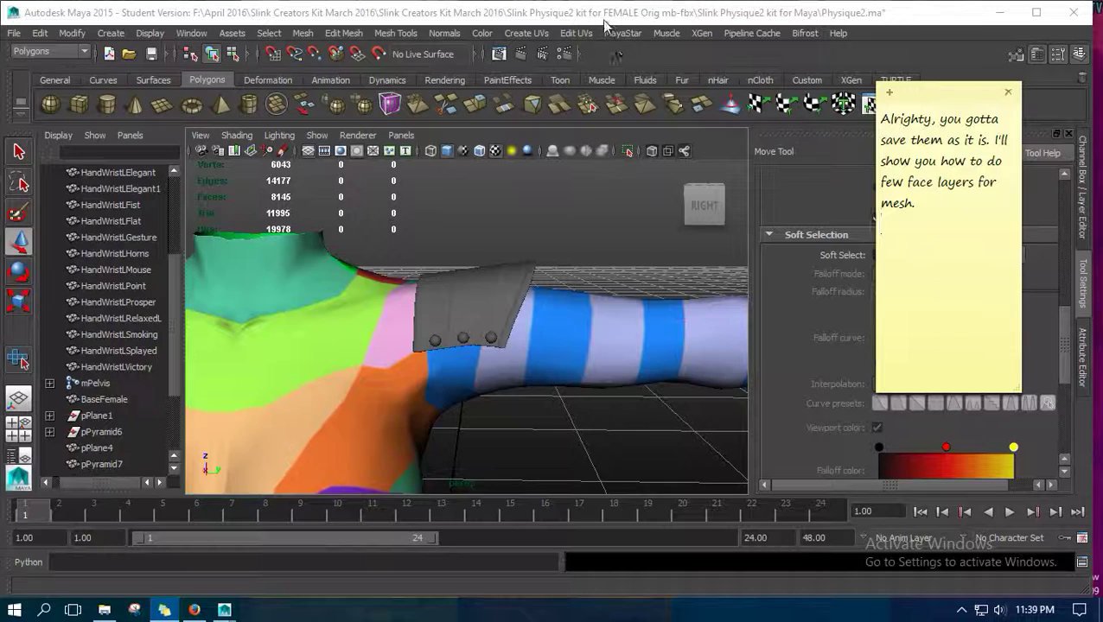
Back in Maya, export only the shoulder strap and its studs, without the body, as an FBX file named Shoulder pad in F:\2016 Mesh\Collar.
left_click(604, 22)
left_click_drag(395, 249, 625, 371)
left_click(644, 335, "ctrl")
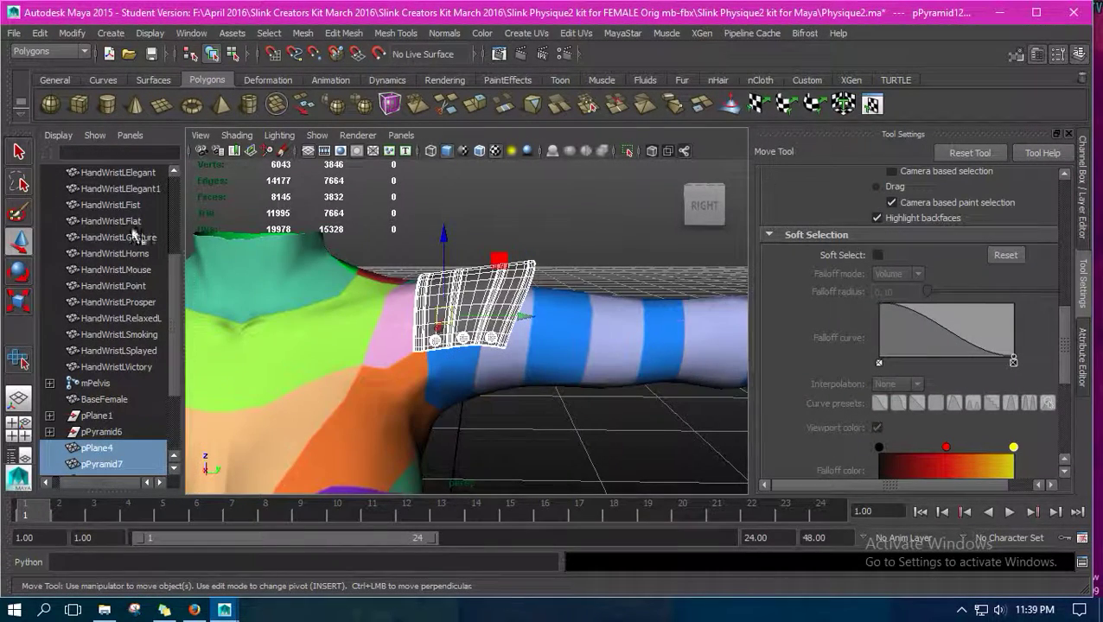
left_click(14, 32)
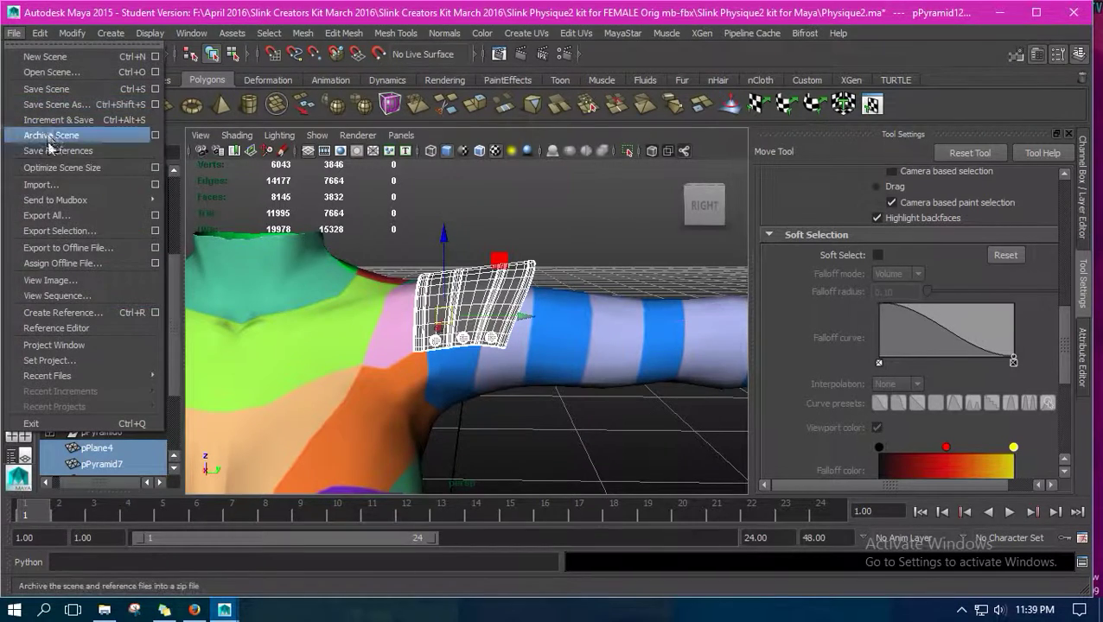
left_click(55, 229)
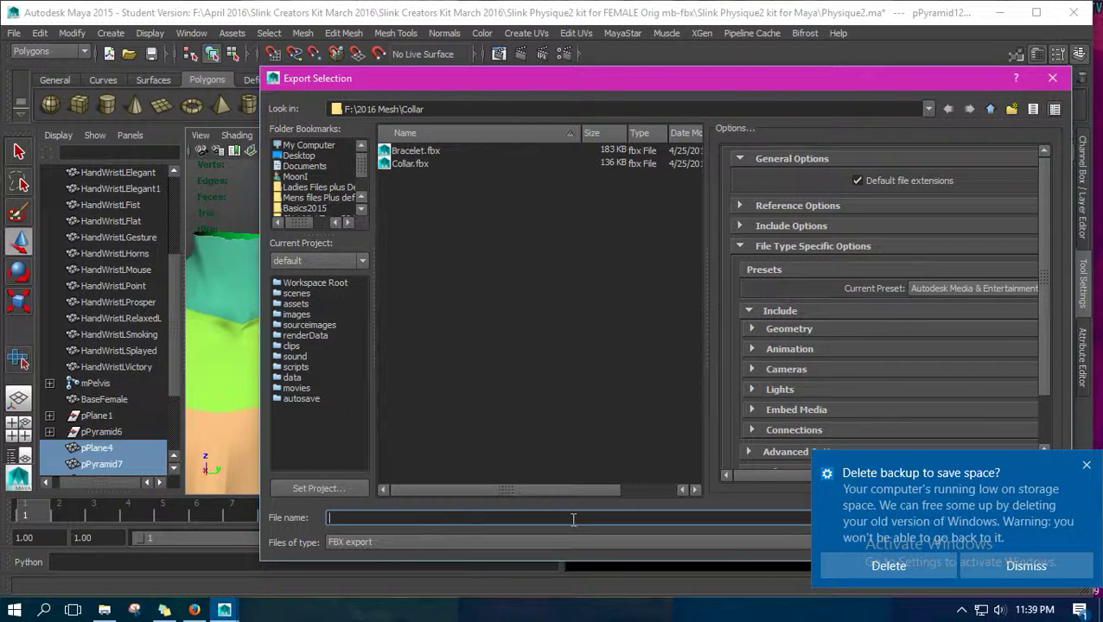
left_click(899, 569)
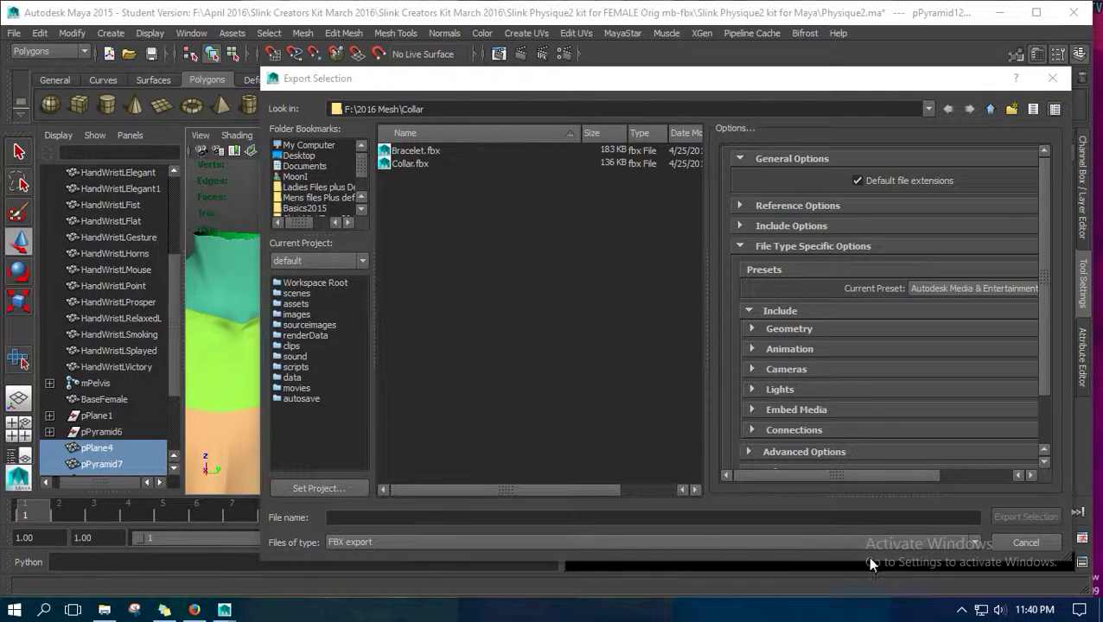
left_click(515, 519)
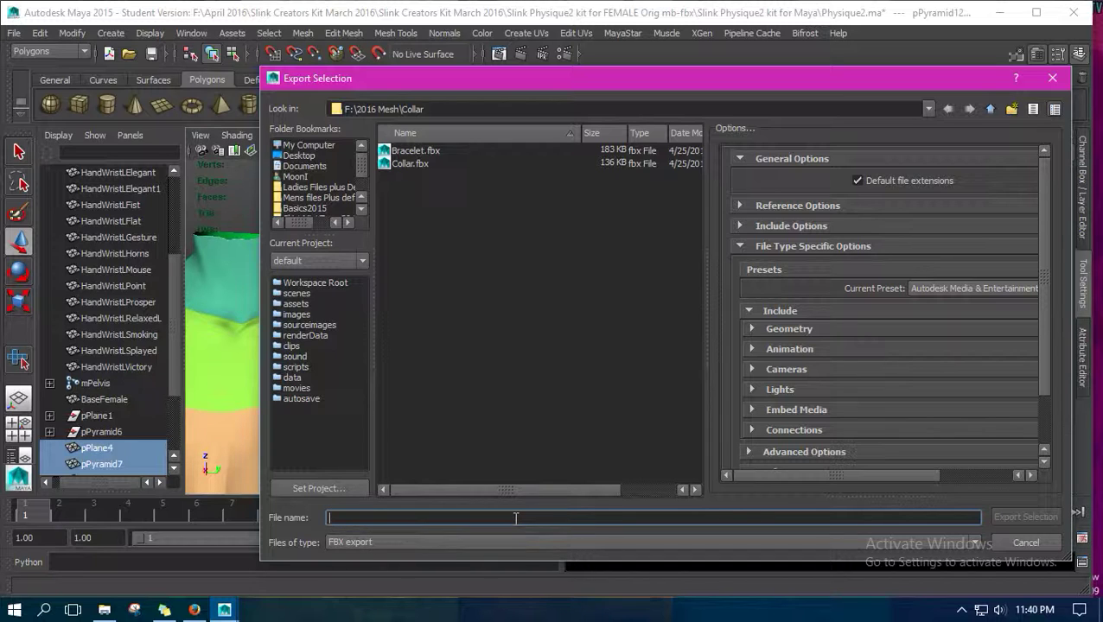
type("Shoulder pad")
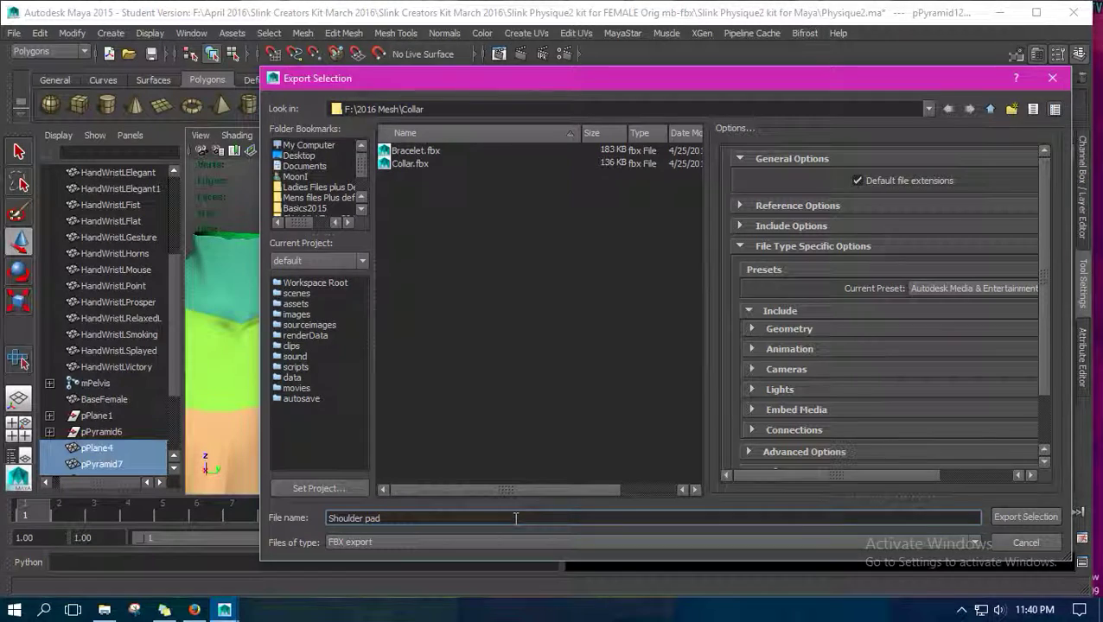
key("Return")
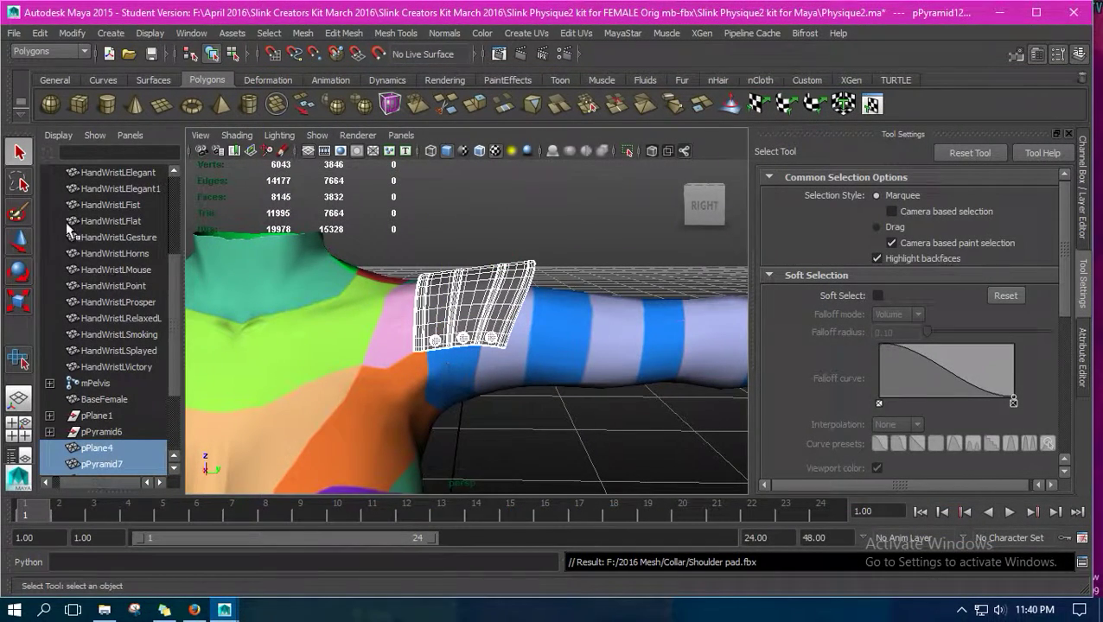
Open the exported Shoulder pad.fbx from the F:\2016 Mesh\Collar folder as the current scene.
left_click(14, 32)
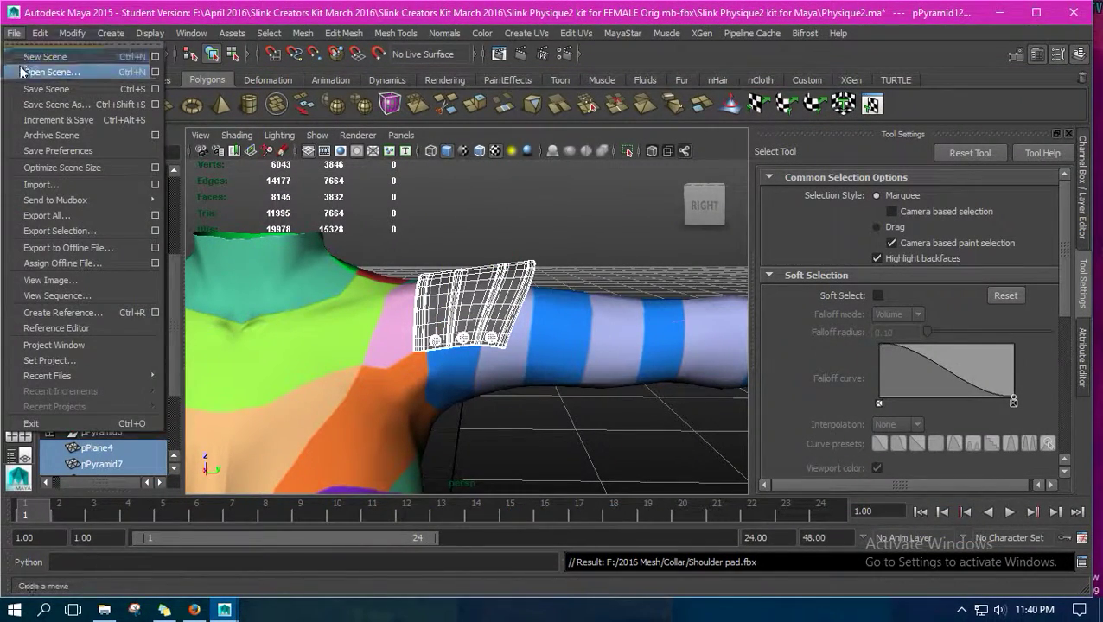
left_click(49, 71)
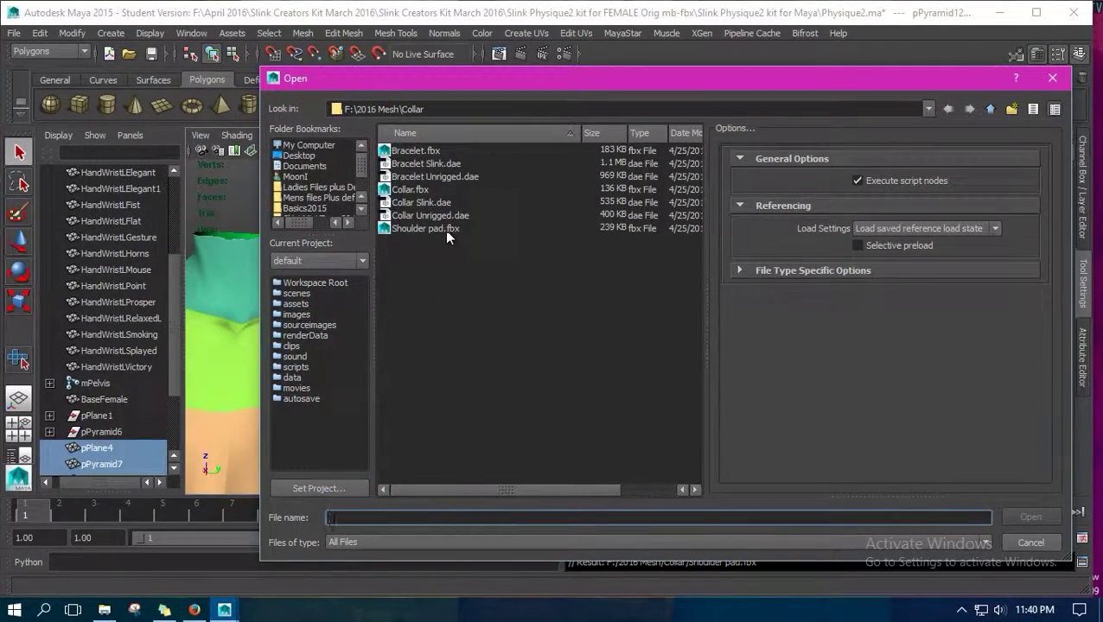
double_click(445, 229)
left_click(554, 315)
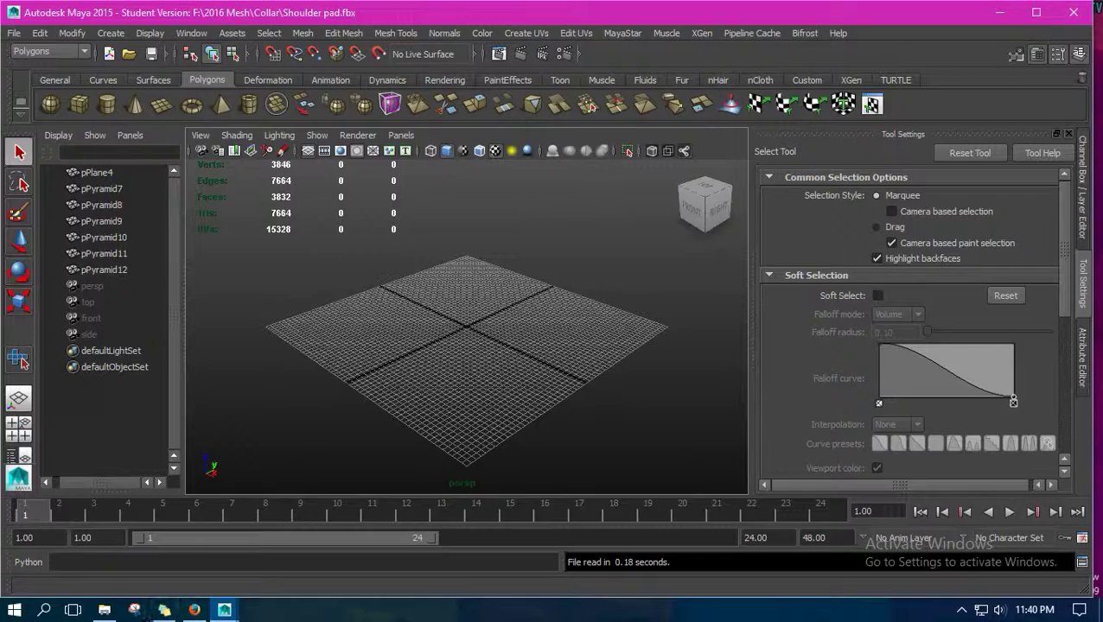
Select the shoulder strap together with all its studs and display their transform values in the Channel Box.
left_click_drag(539, 290, 559, 366, "alt")
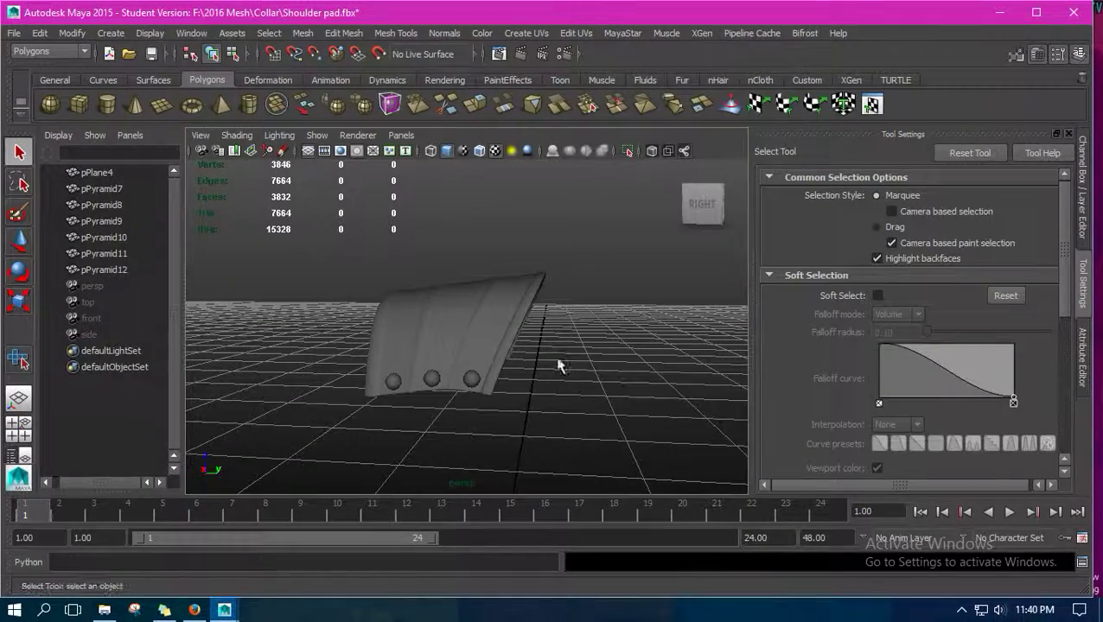
left_click_drag(279, 247, 597, 419)
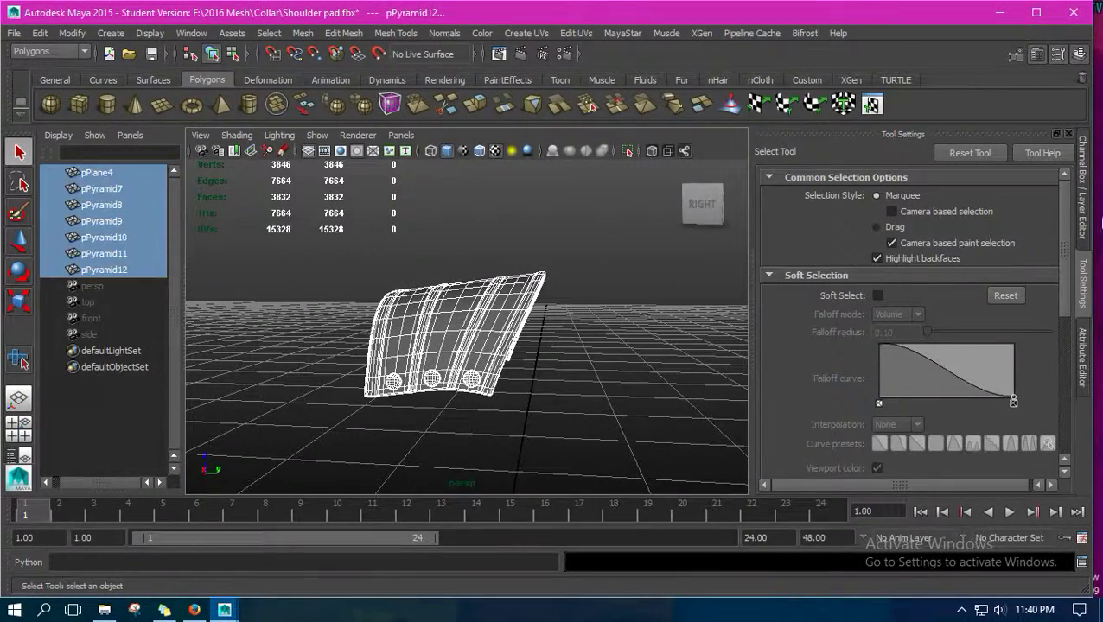
left_click(1082, 190)
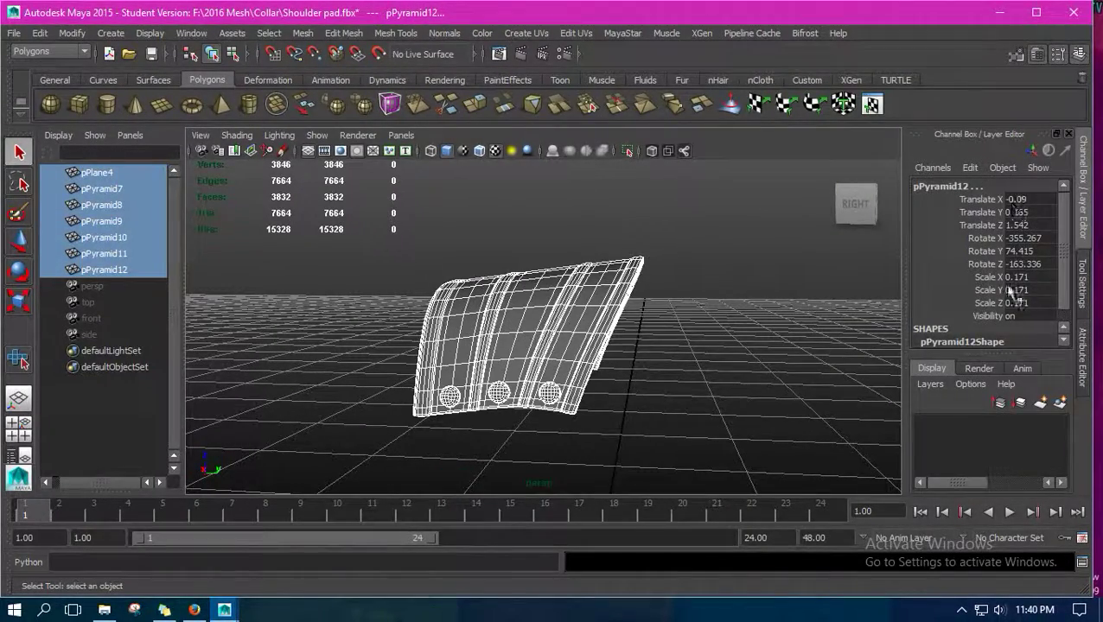
Switch to the sticky note, replace its text with "We gonna freeze transformation and reset transformation. and delete all history." and clear it again.
left_click(164, 611)
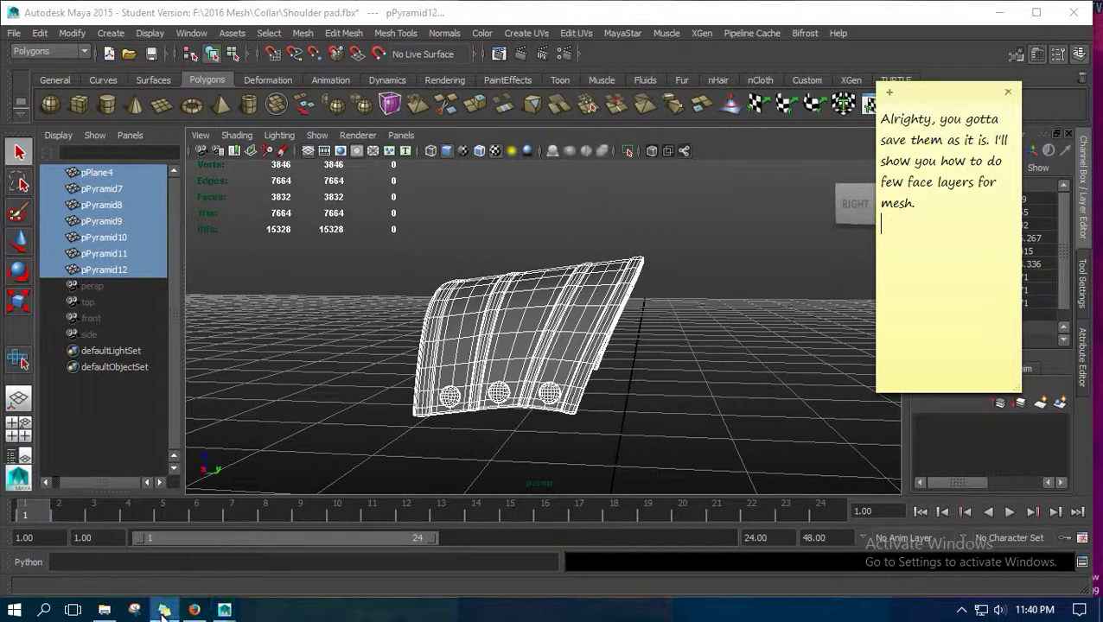
key("ctrl+a")
type("We")
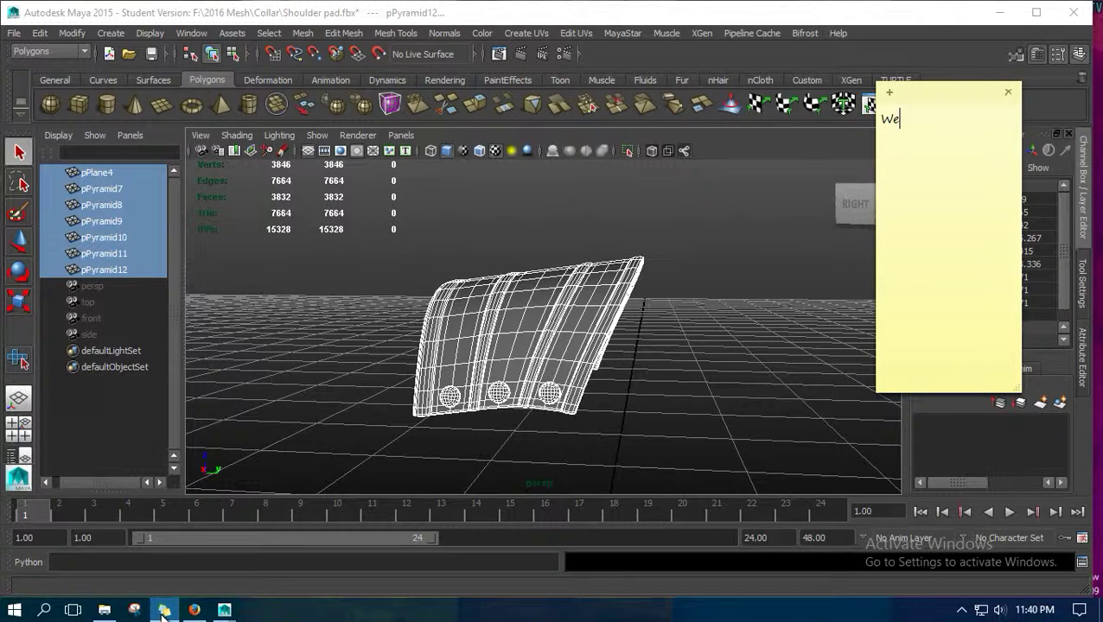
type(" gonna ")
type("clear")
key("BackSpace")
key("BackSpace")
key("BackSpace")
type("ransform")
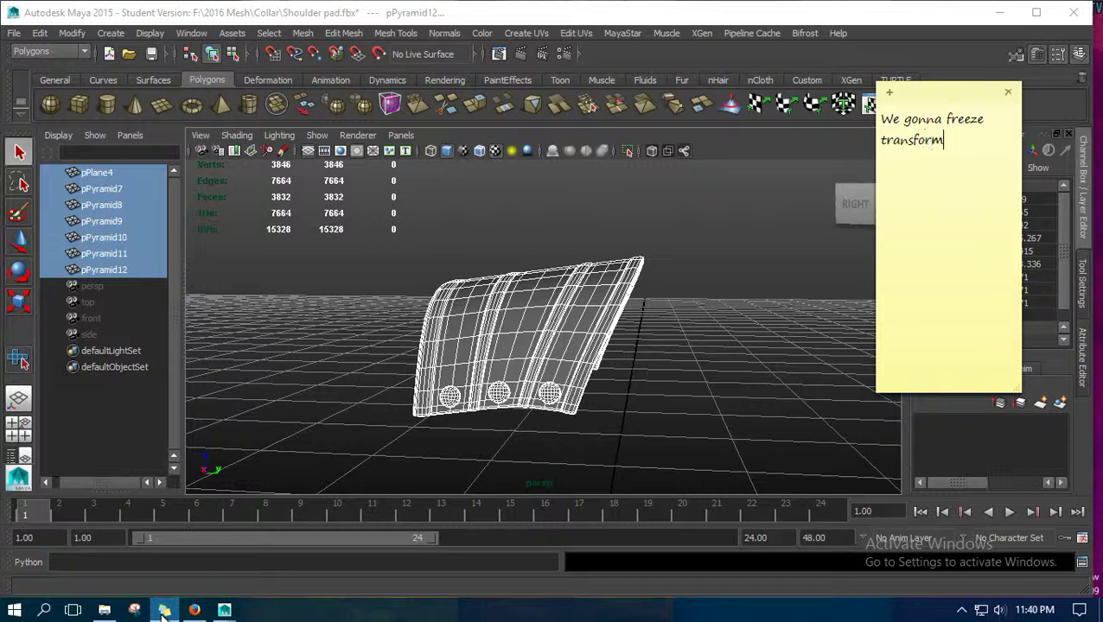
type("ation and reset tr")
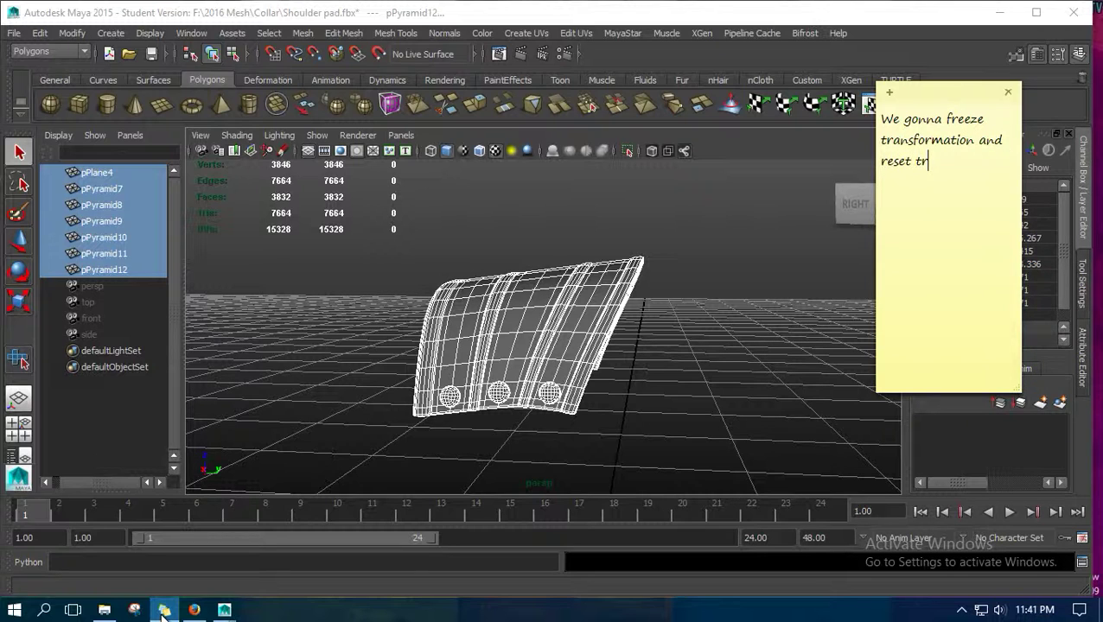
type("ansformation. and dele")
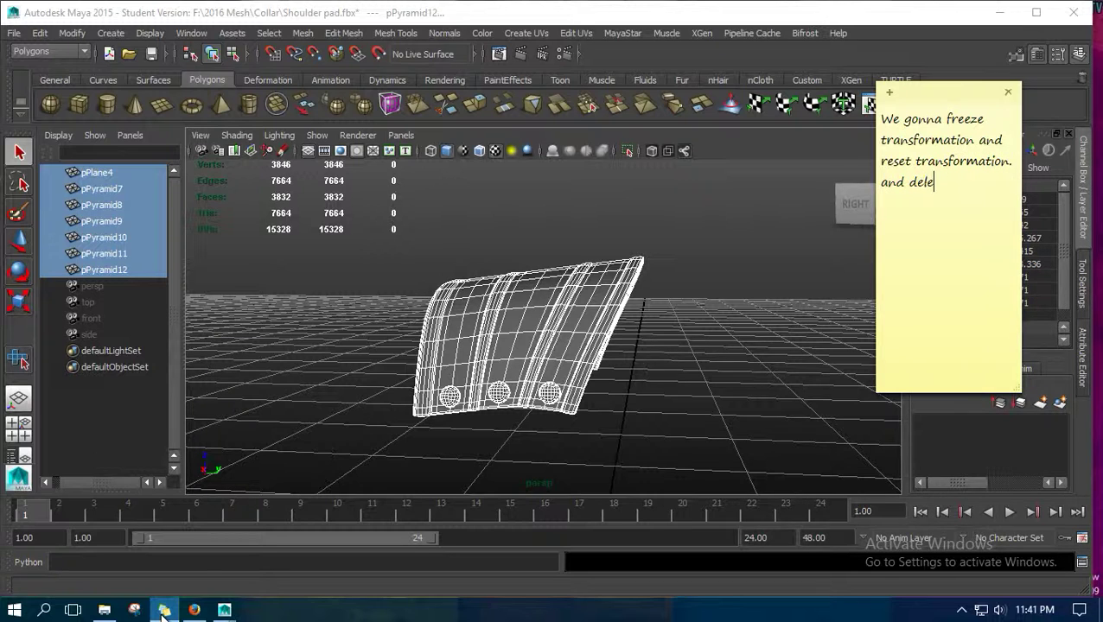
type("te all history.")
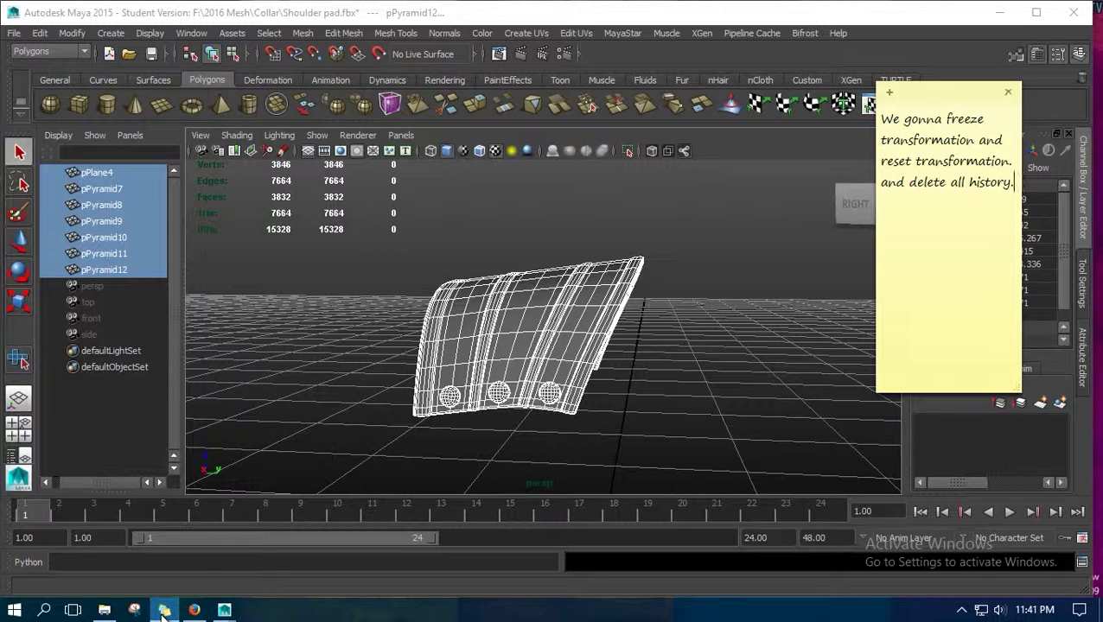
key("ctrl+a")
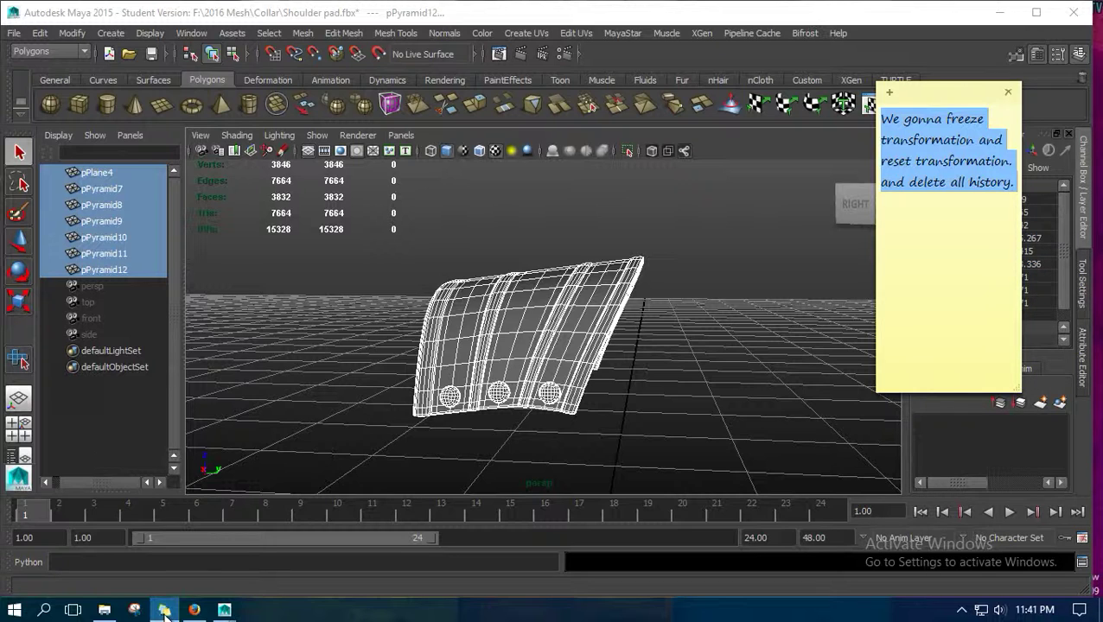
key("BackSpace")
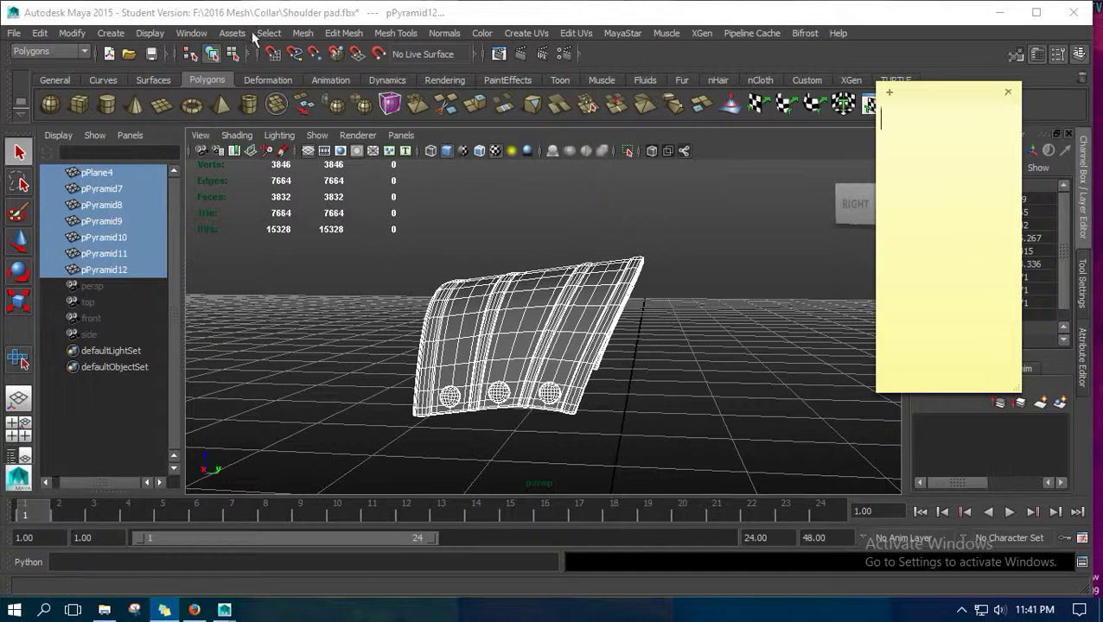
Back in Maya, freeze and reset the transformations of the selected strap and studs.
left_click(263, 16)
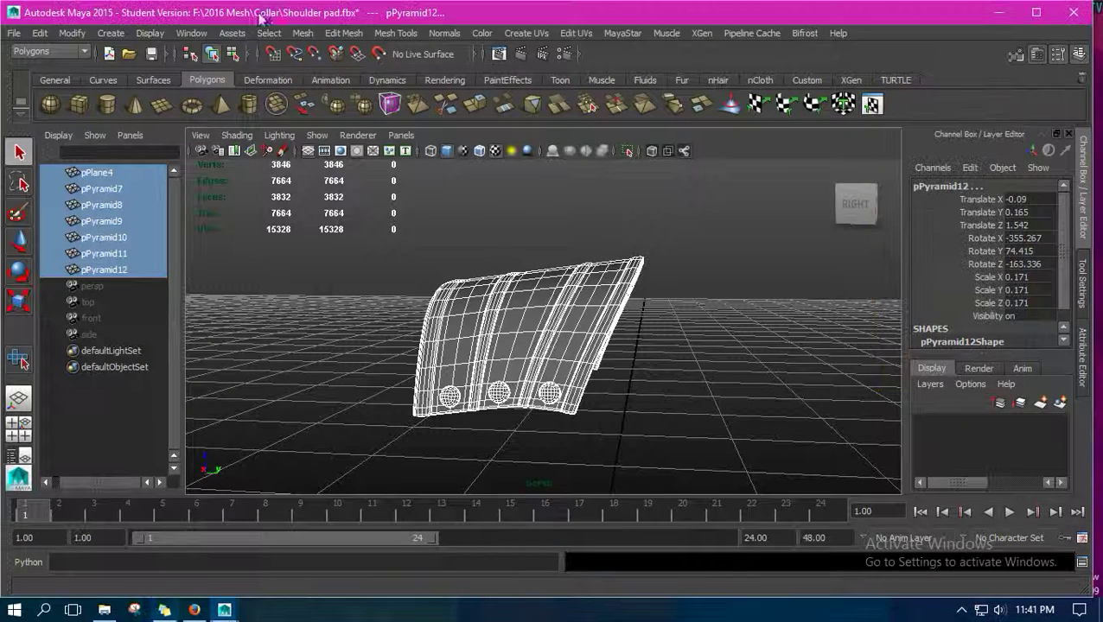
left_click(73, 35)
left_click(93, 89)
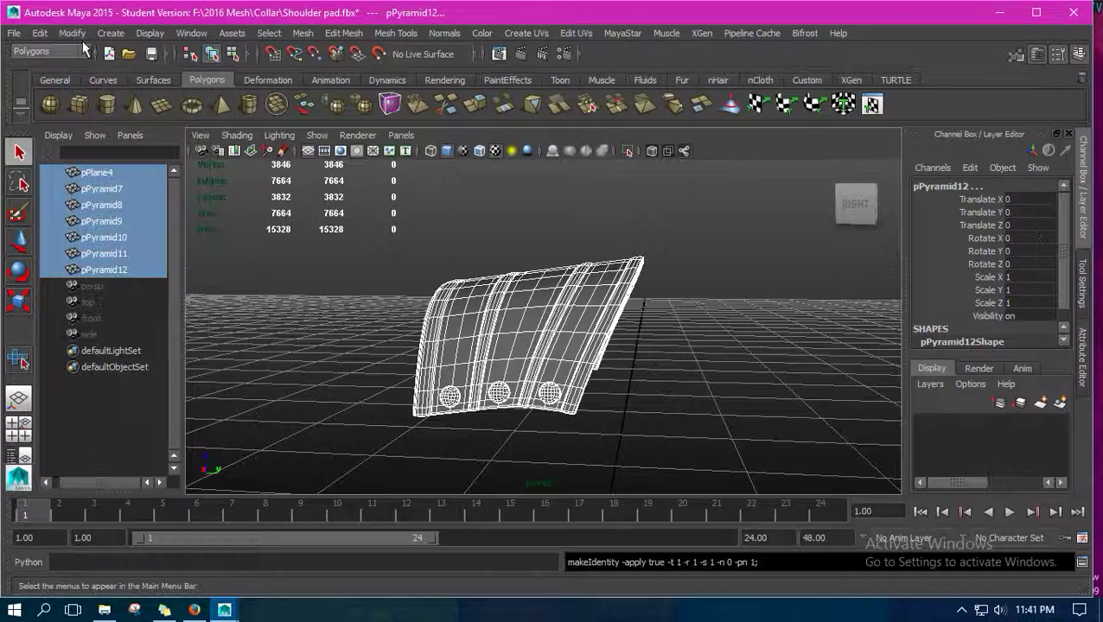
left_click(74, 35)
left_click(86, 73)
Delete all construction history in the scene and check the strap from above.
left_click(39, 33)
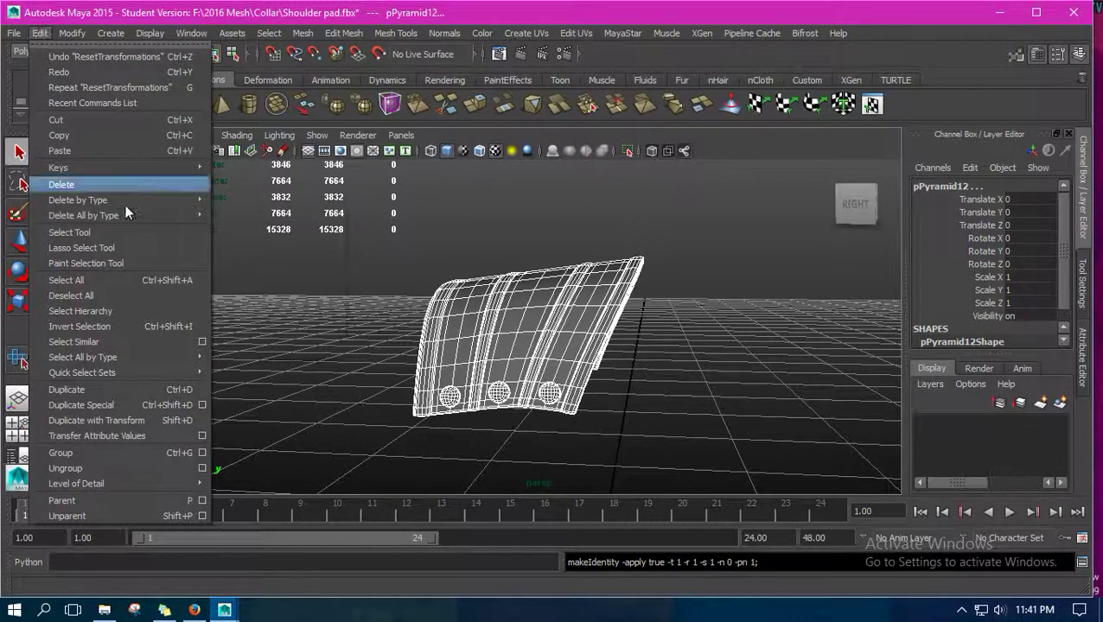
mouse_move(134, 215)
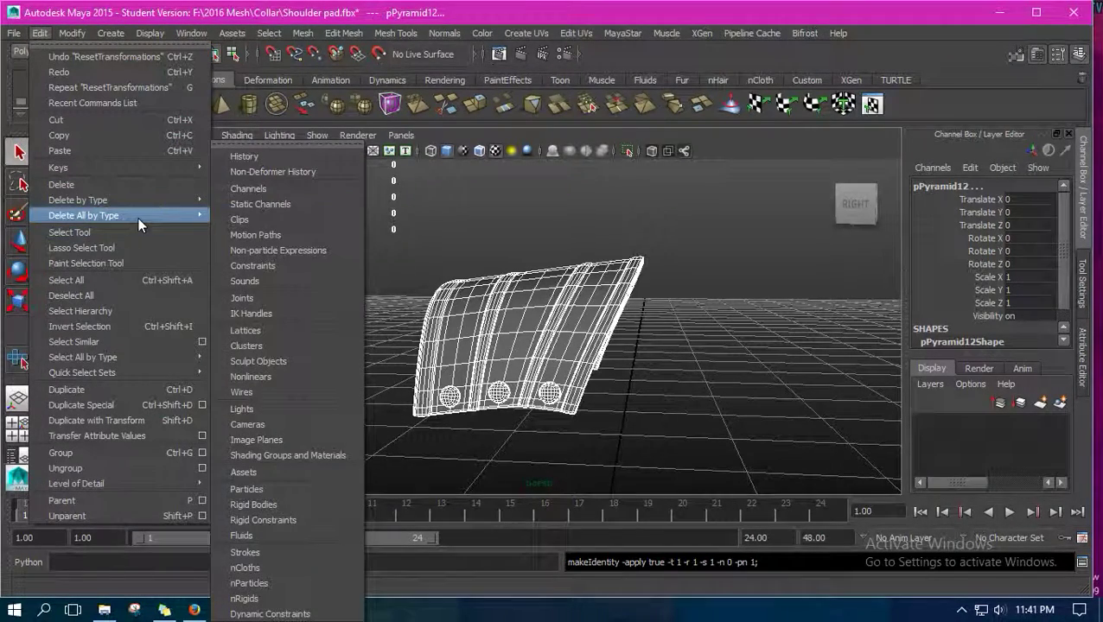
left_click(232, 157)
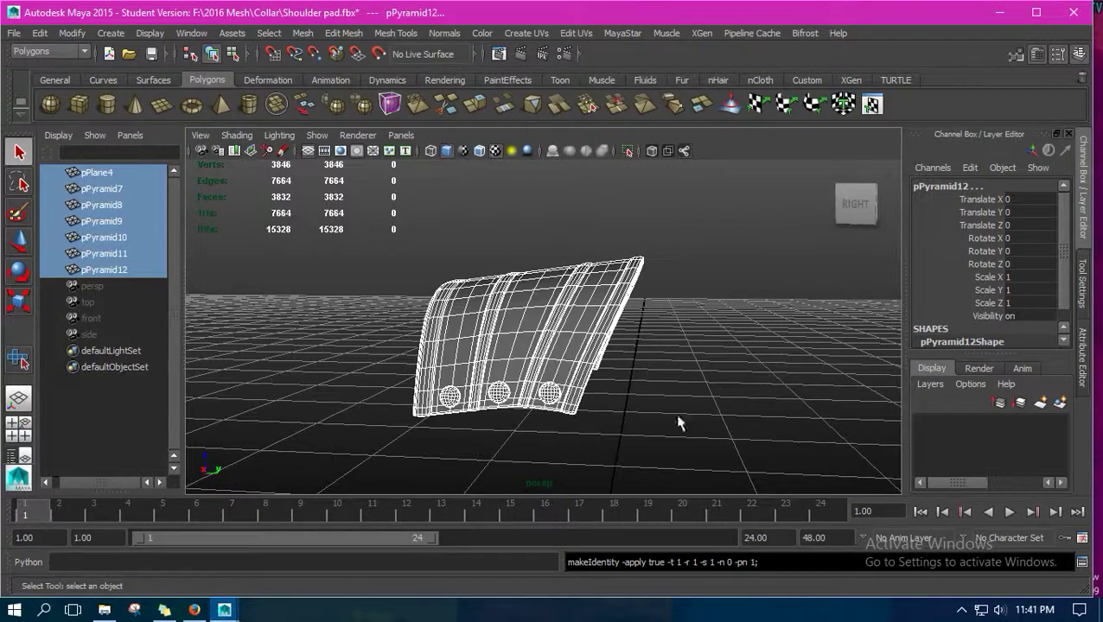
left_click_drag(655, 397, 563, 430, "alt")
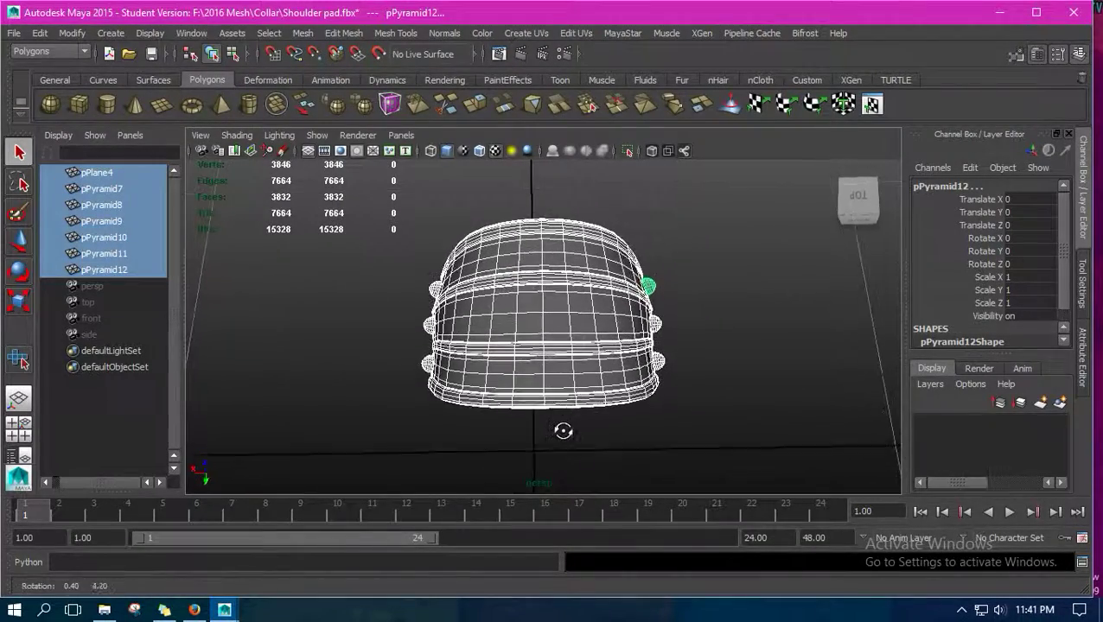
Switch to the sticky note and write "You can linked all mesh into one and make faced layers. Example like this. Look closely.".
left_click(164, 609)
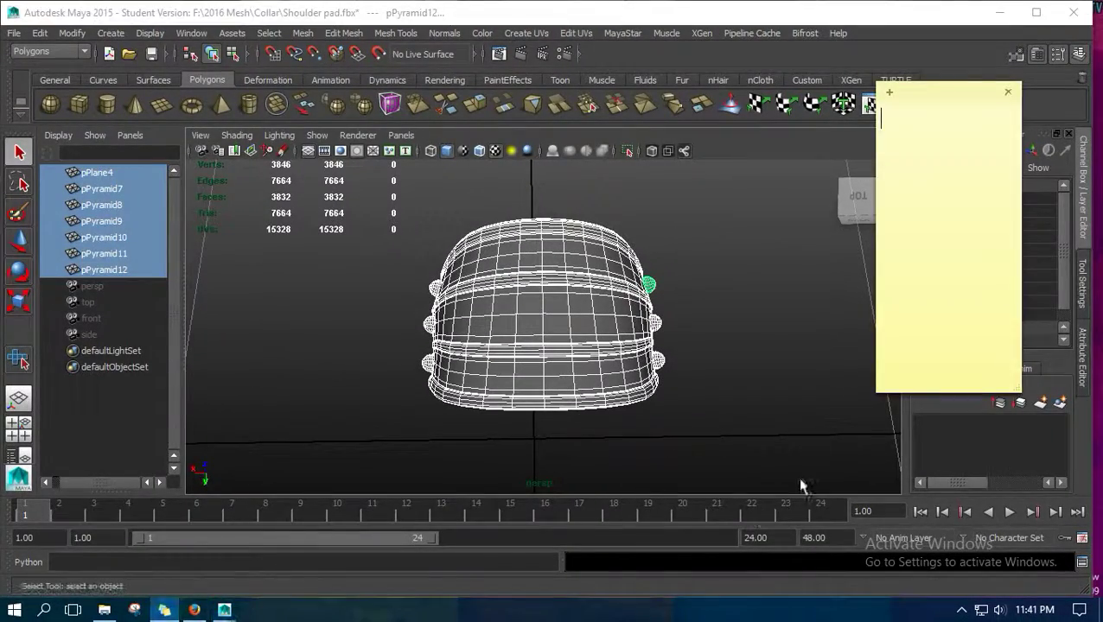
type("You can")
type("linked a")
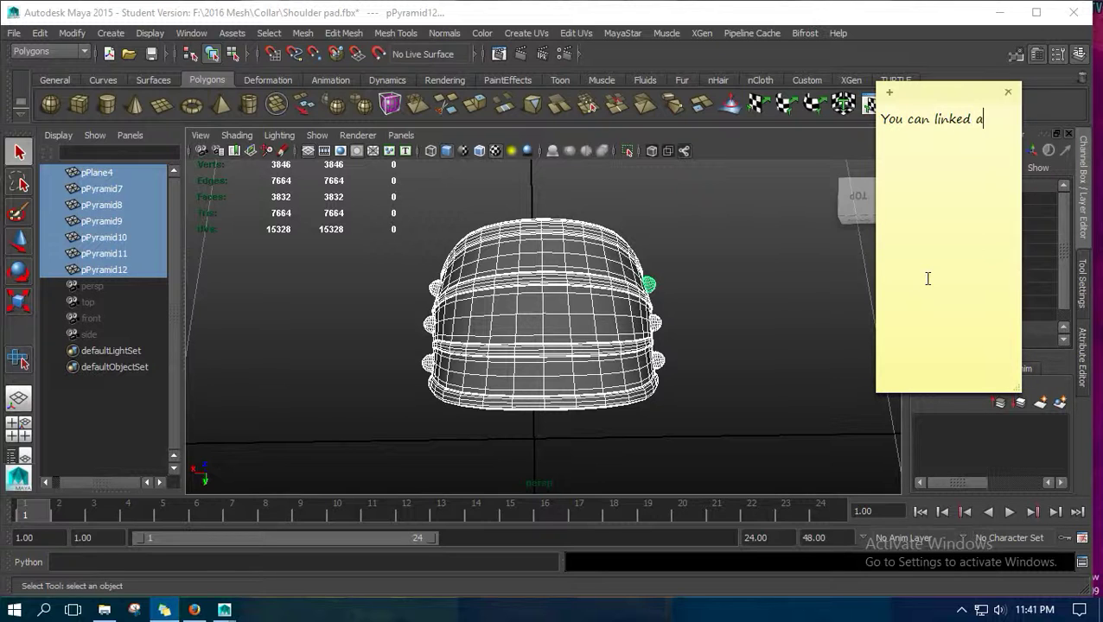
type("ll mesh into one and ")
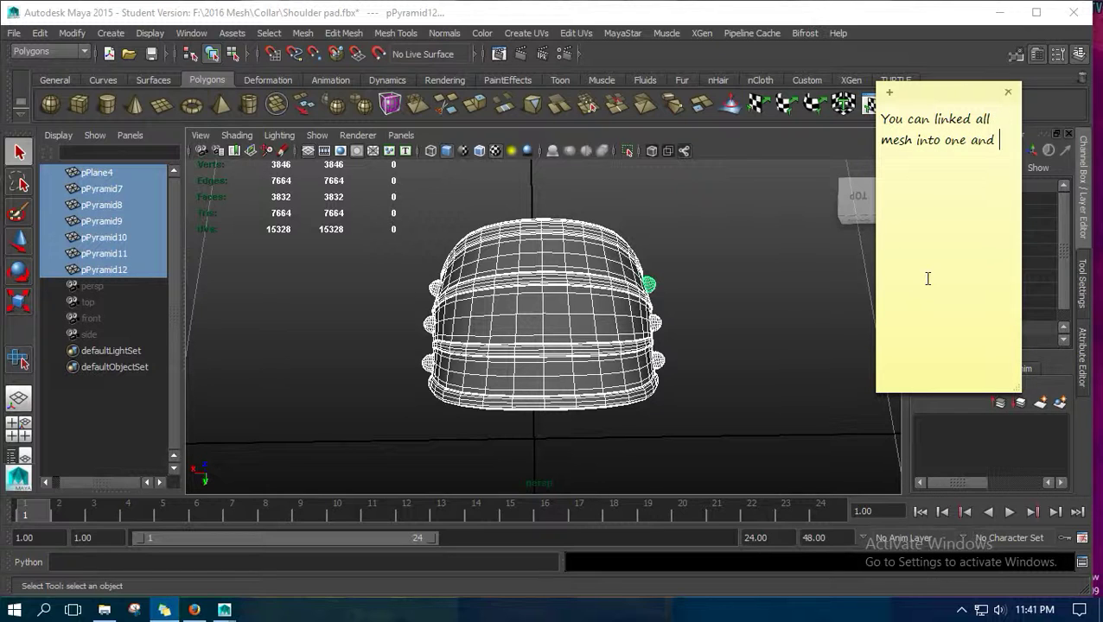
type("make faced layers")
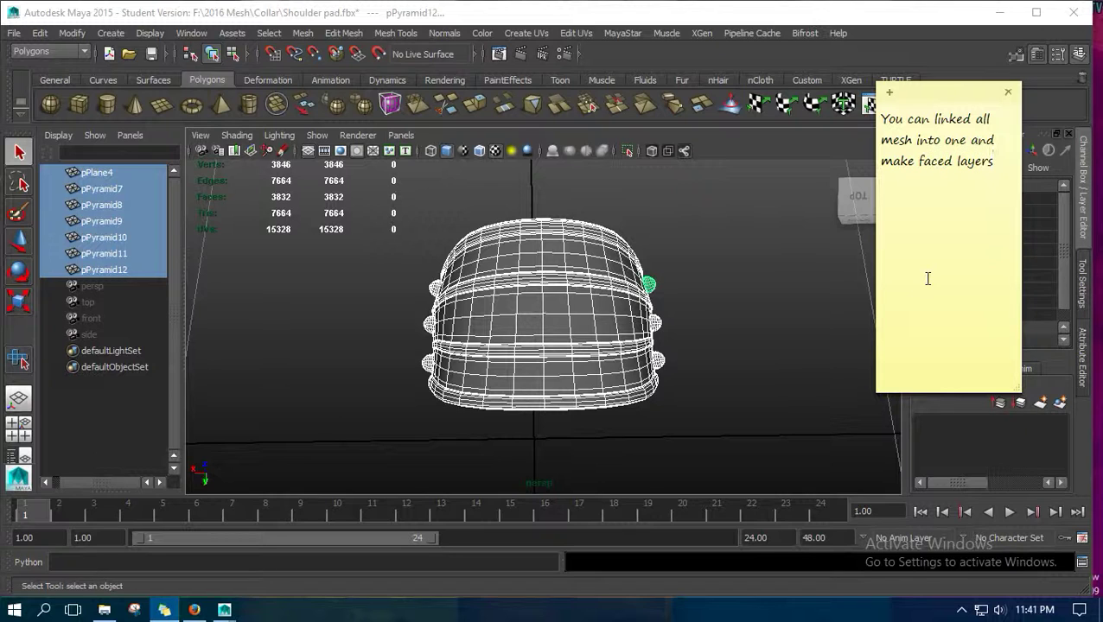
type(". ")
type("Example li")
type("ke this")
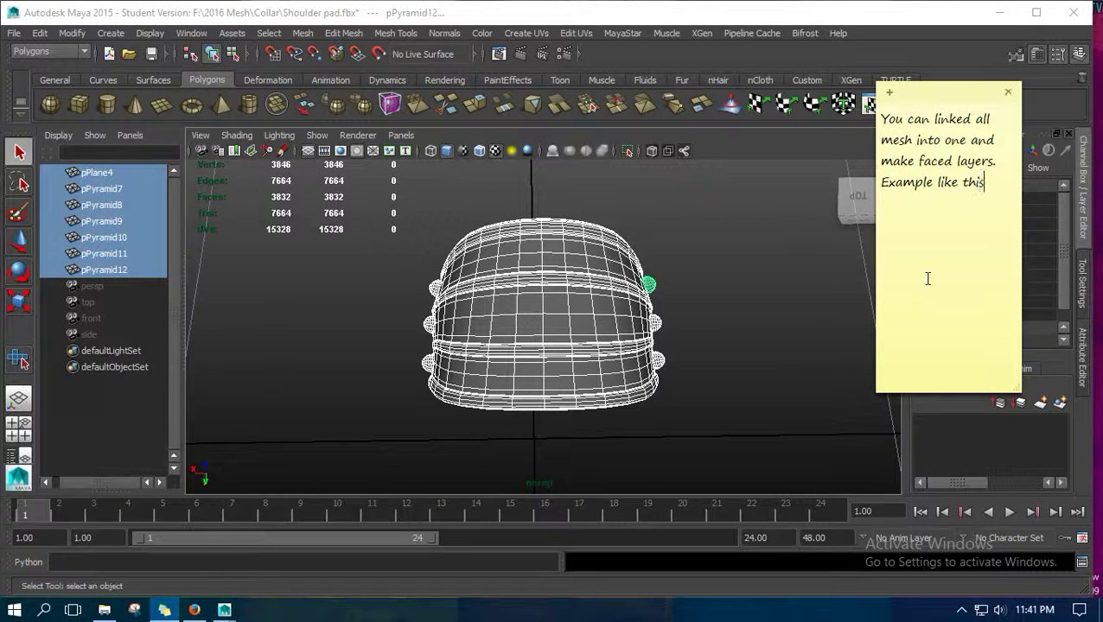
type(". Look ")
type("closely.")
key("Return")
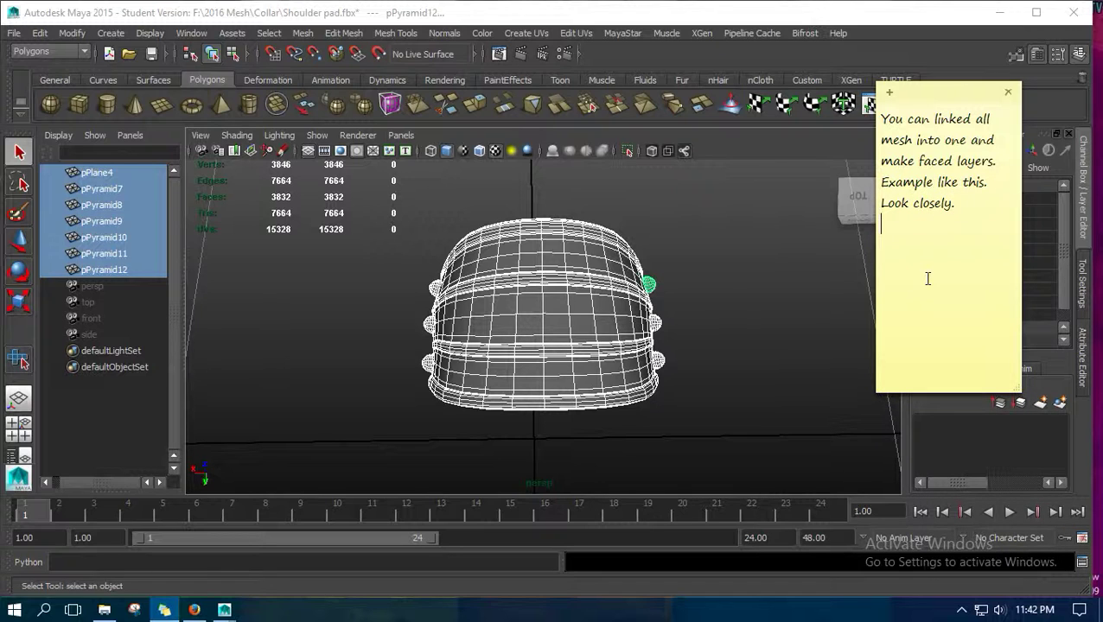
Back in Maya, combine the strap and all its studs into a single mesh and show its attributes in the Attribute Editor.
left_click(612, 17)
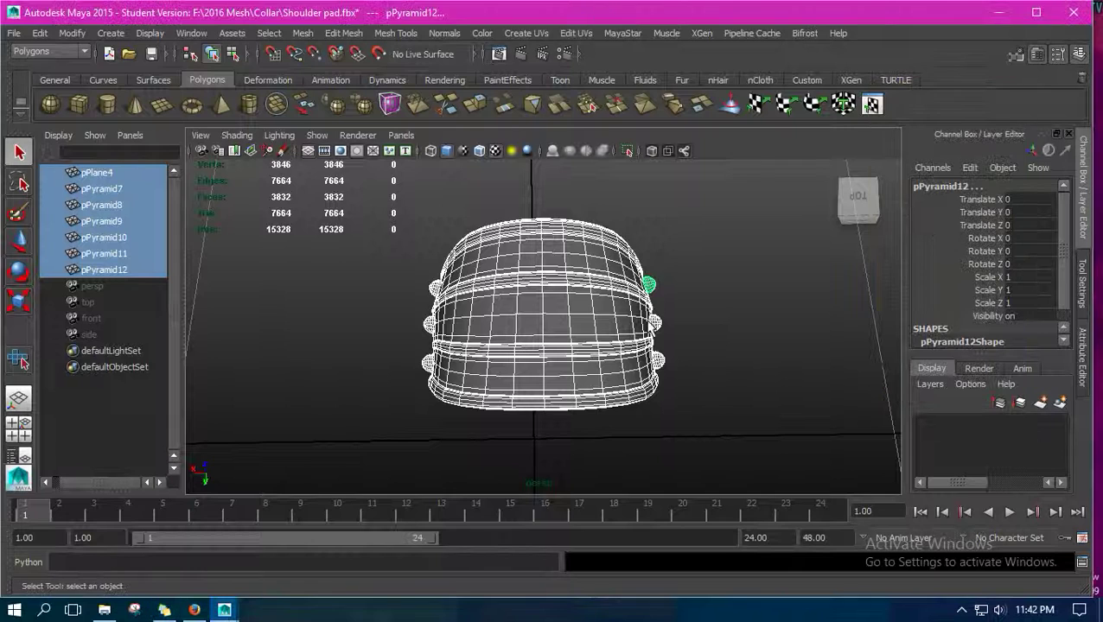
left_click(302, 35)
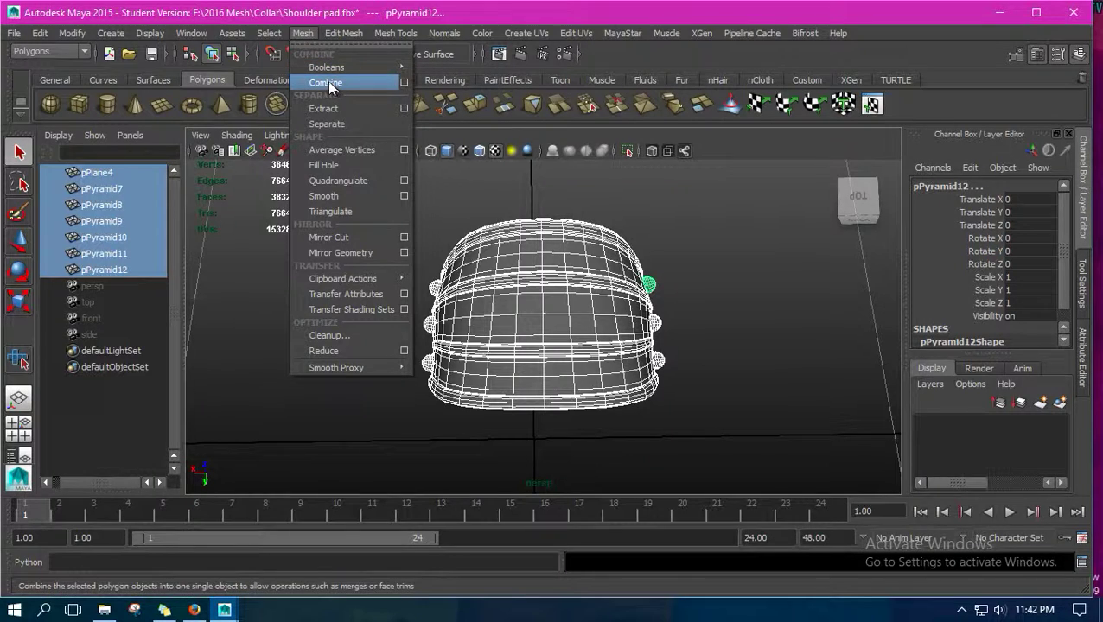
left_click(327, 81)
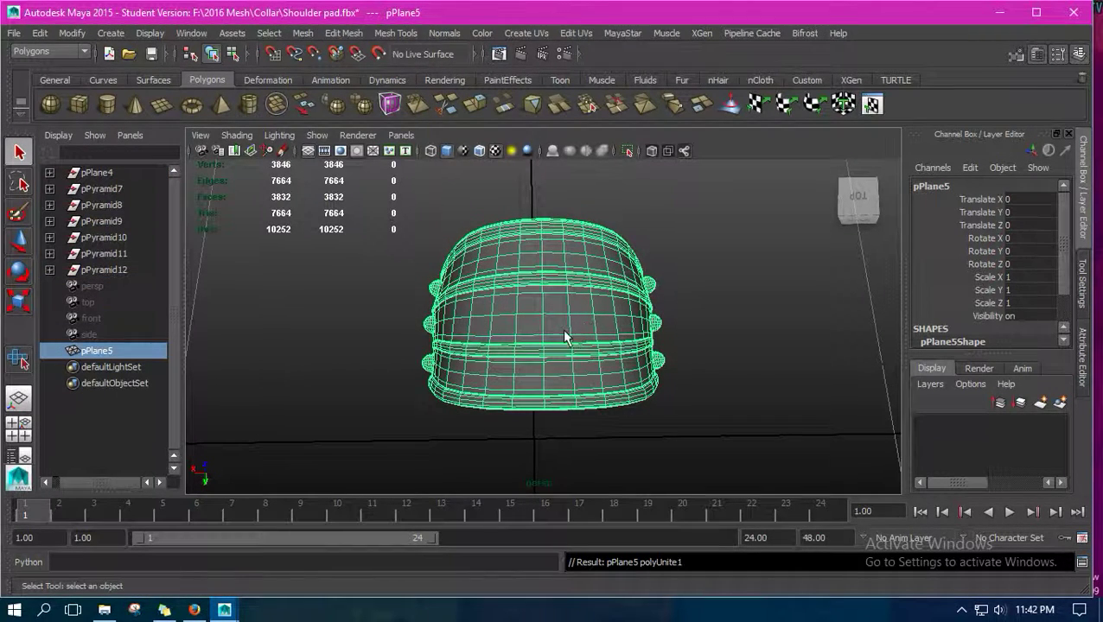
left_click_drag(387, 358, 556, 293, "alt")
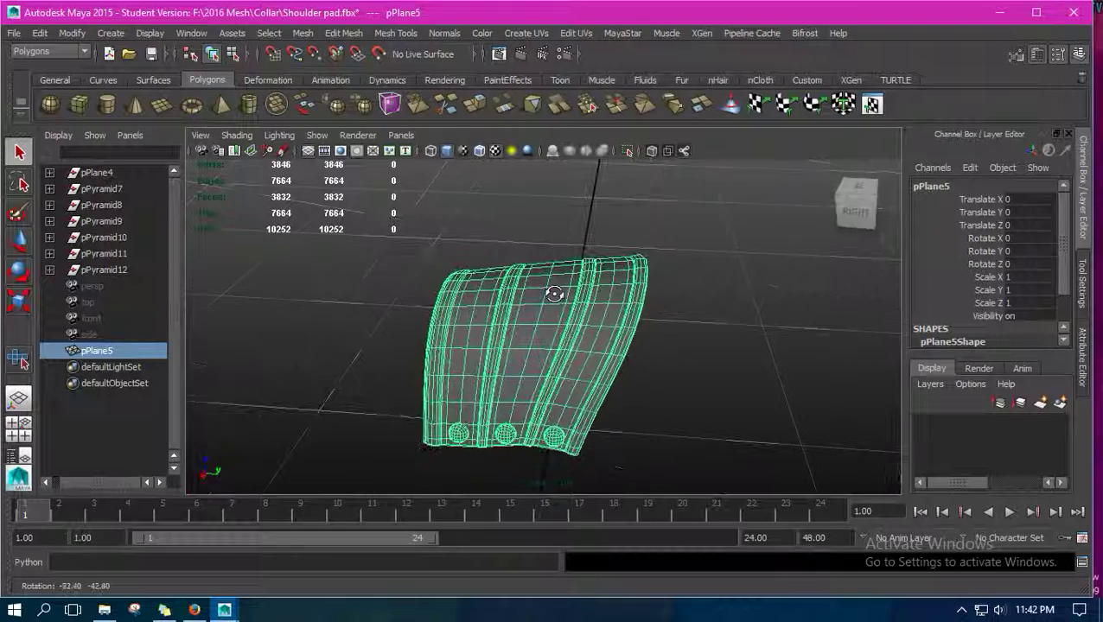
left_click(1083, 285)
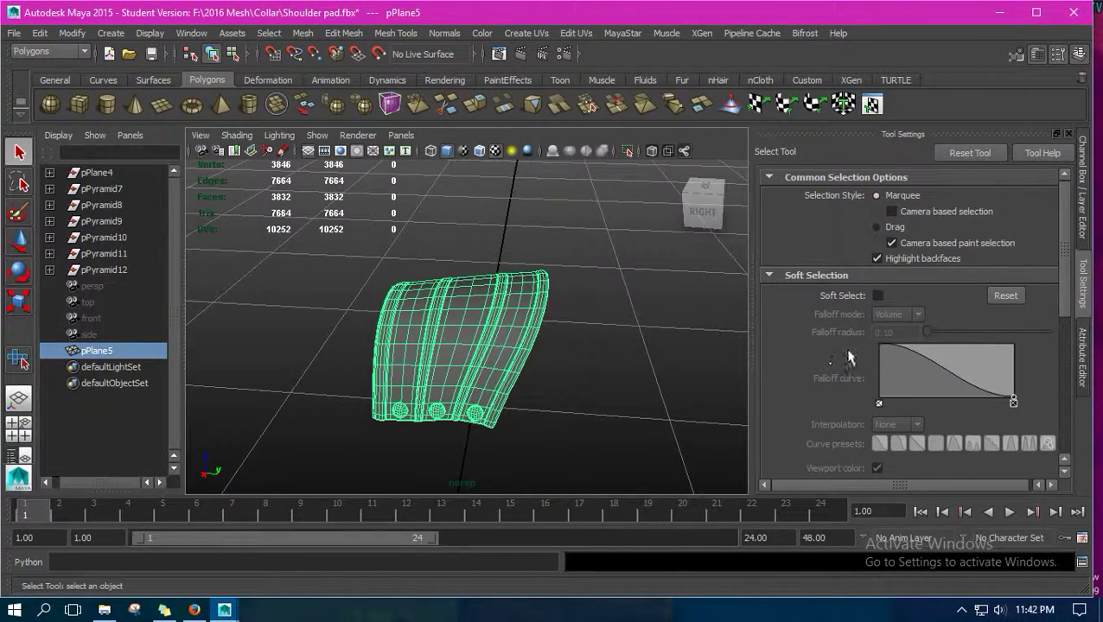
left_click(1080, 359)
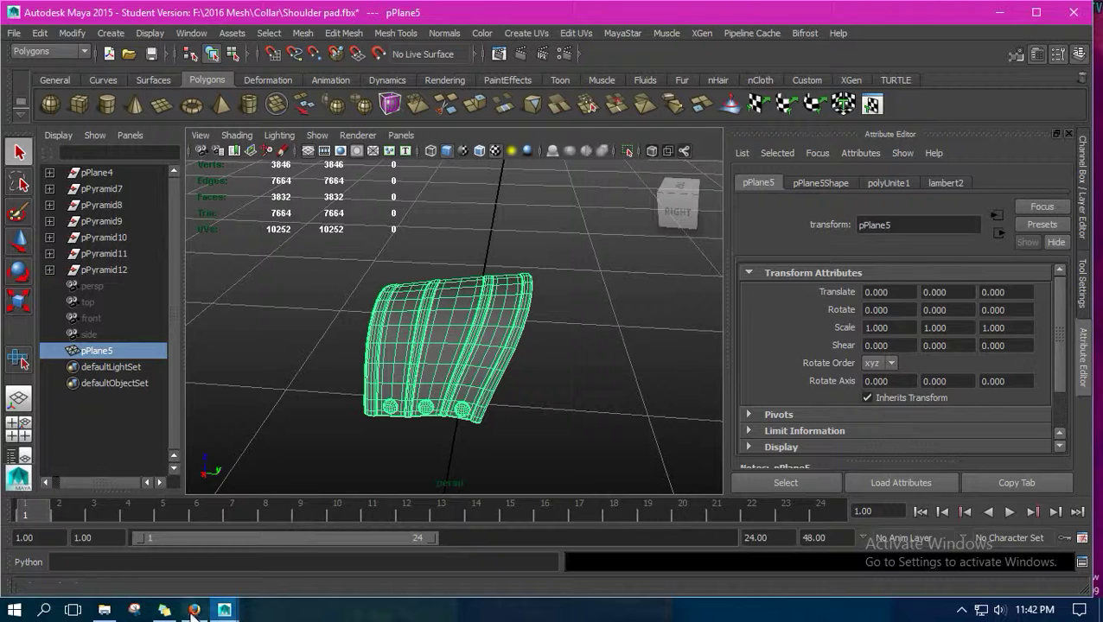
Switch to the sticky note and replace its text with "See that?".
left_click(164, 610)
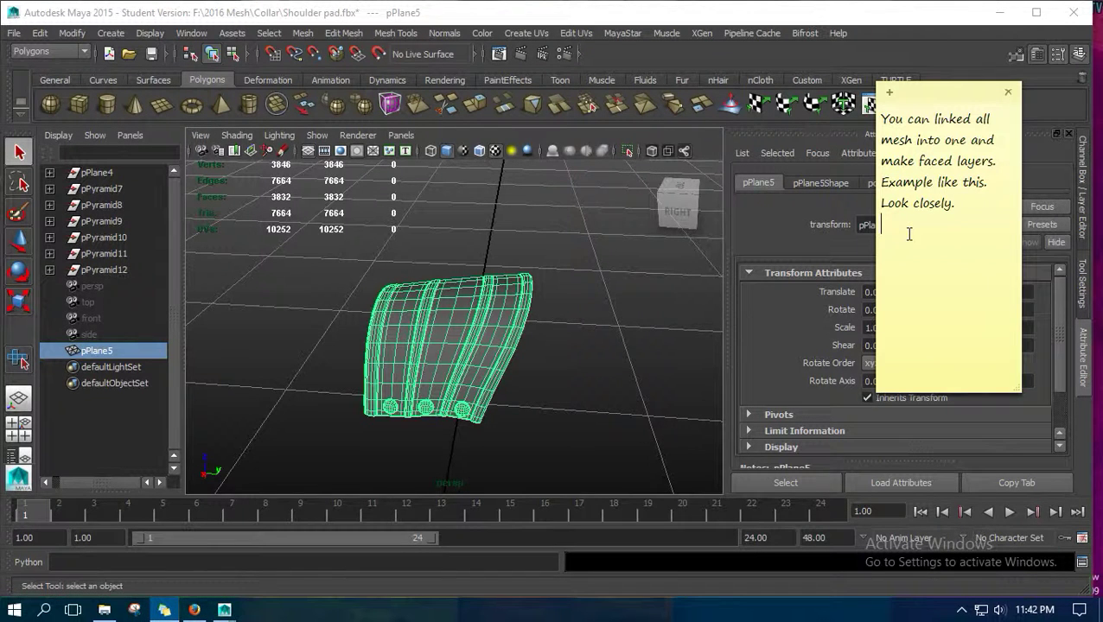
key("ctrl+a")
type("See that?")
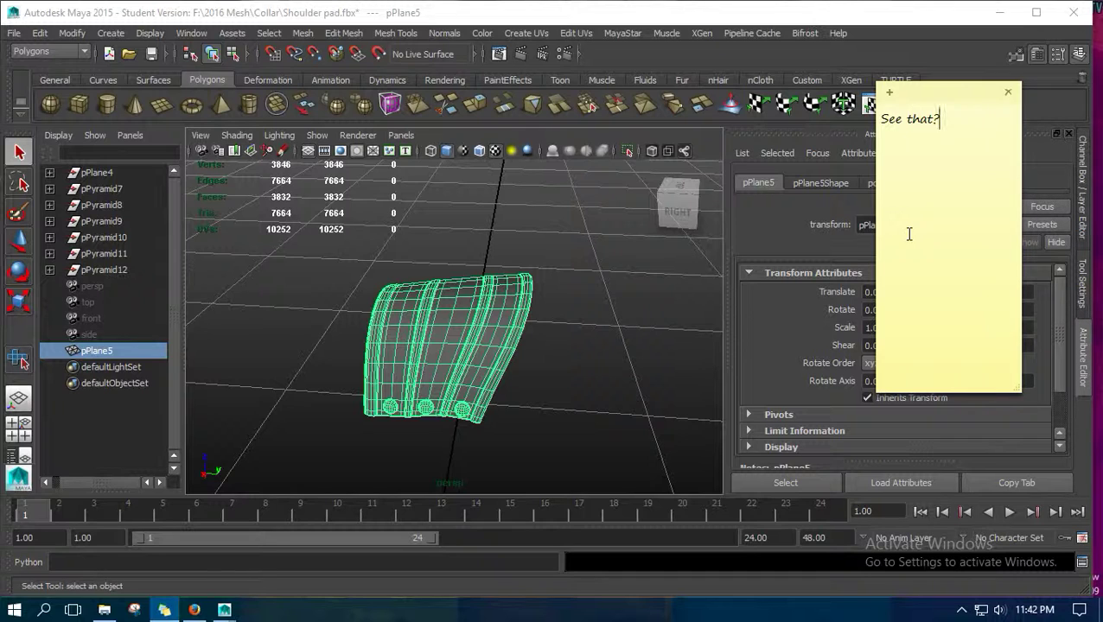
Replace the sticky note's text with "So now the mesh are all in one.".
key("ctrl+a")
type("So now the mesah")
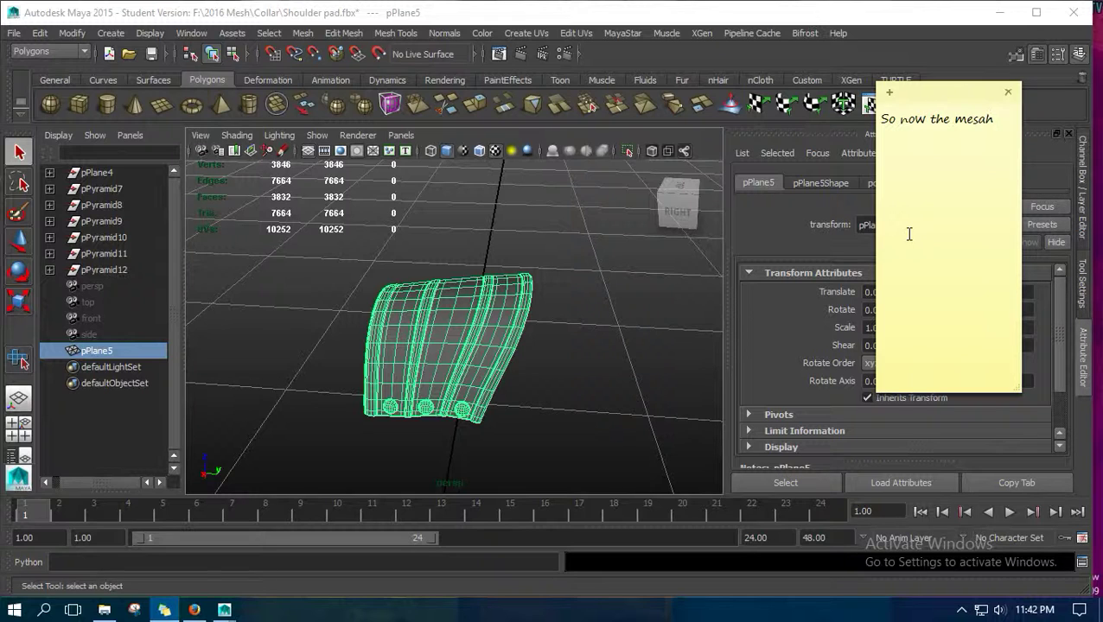
key("BackSpace")
key("BackSpace")
key("BackSpace")
type("h are all in one.")
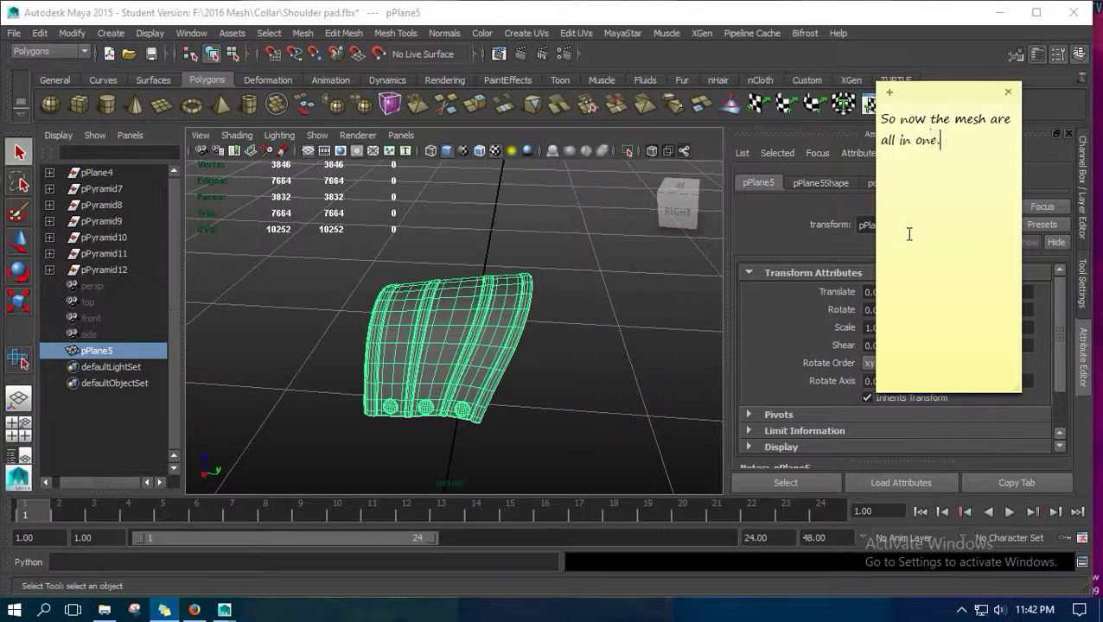
Continue the note with "so when you upload it to sl, inworldz or whatever whichever grid, you can unlinked them".
type(" so When you upload it to ")
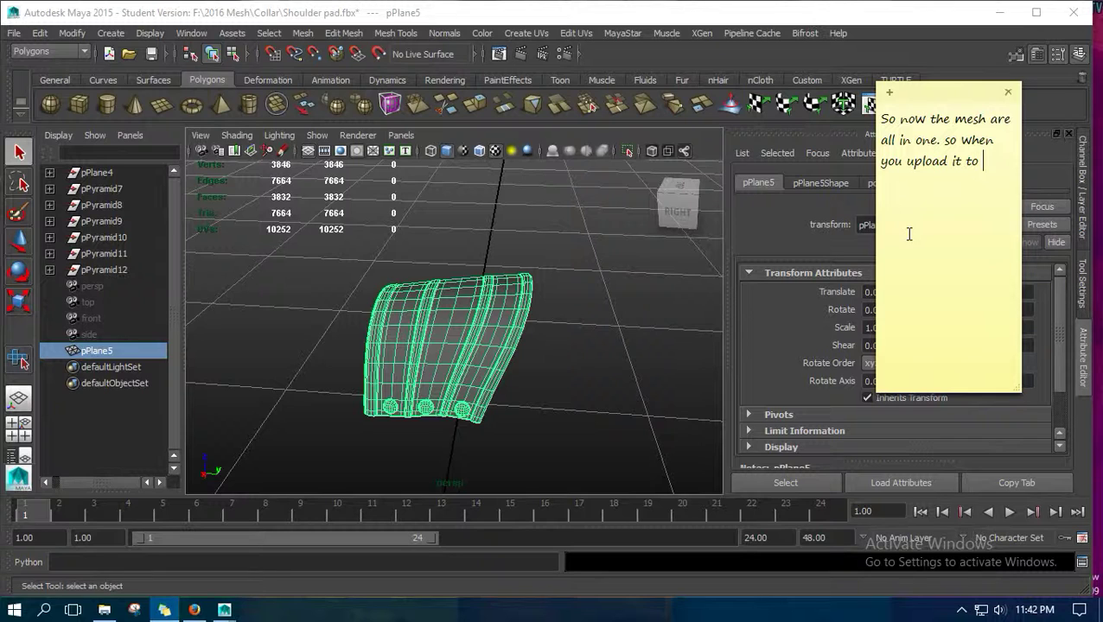
type("sl, inworld")
type("z or ")
type("what")
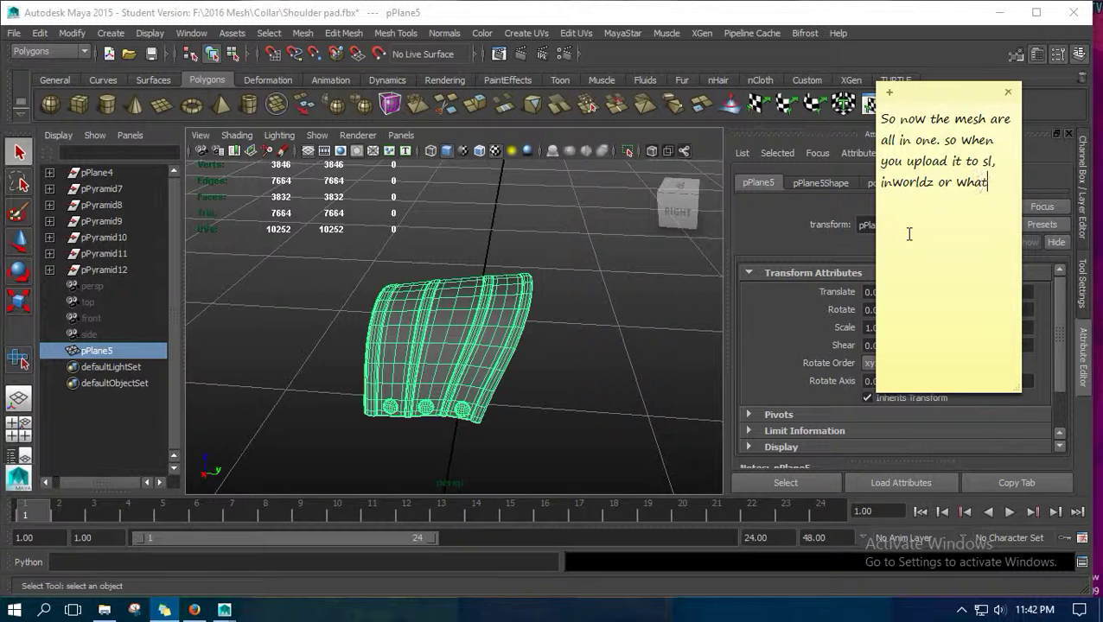
type("ever whichever grid")
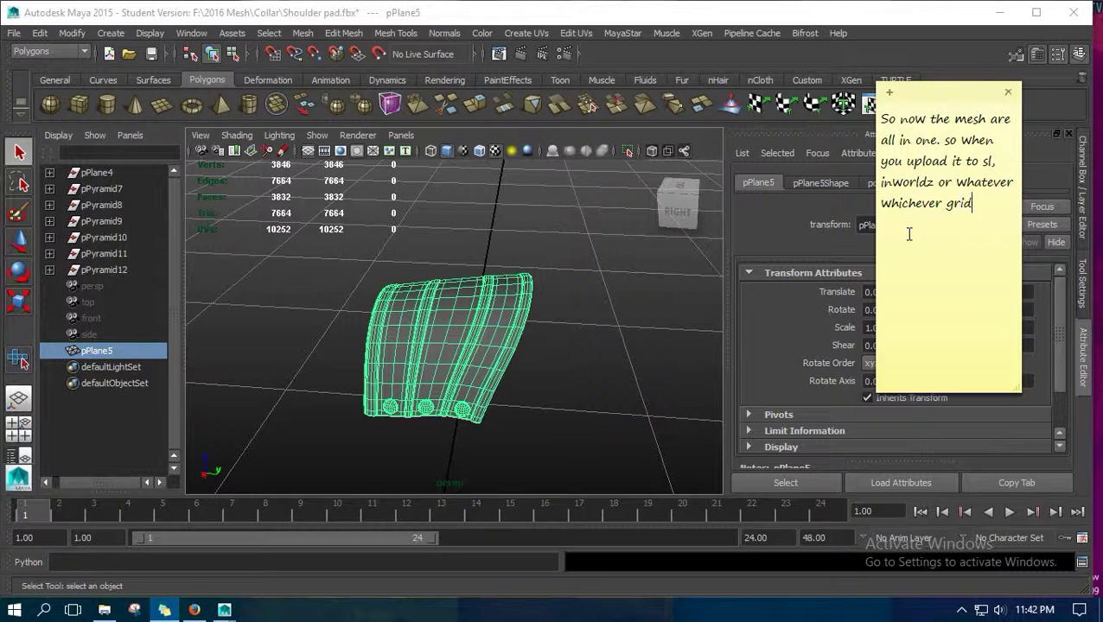
type(", you can unlinked them")
Add "Either you play with the textures or planning to do something something which I don't know of." to the note.
type(". Either yo")
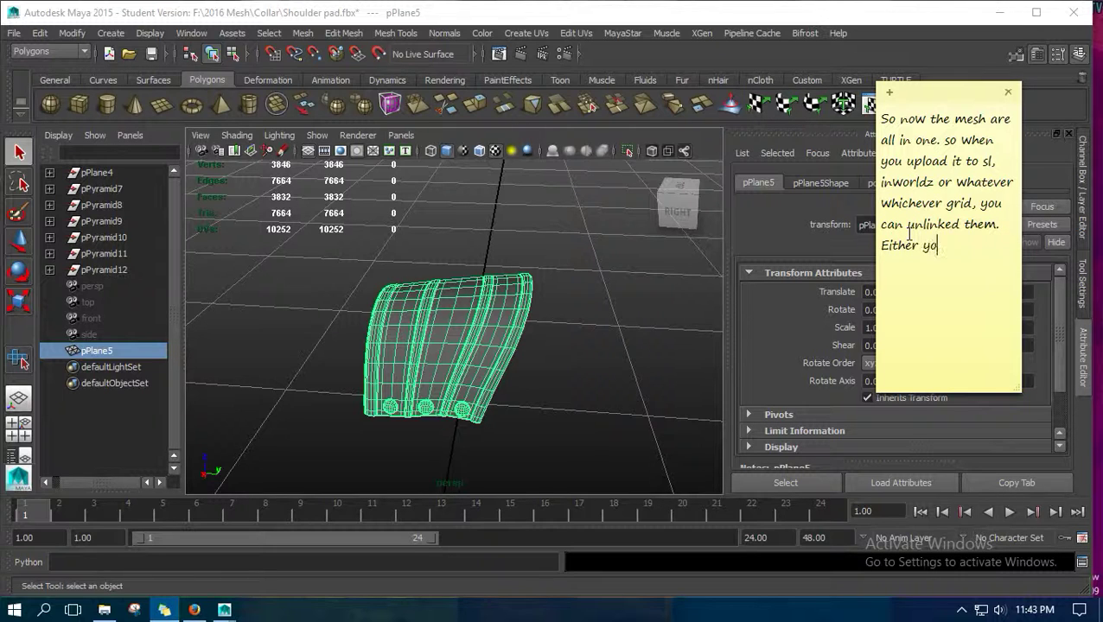
type("u play with t")
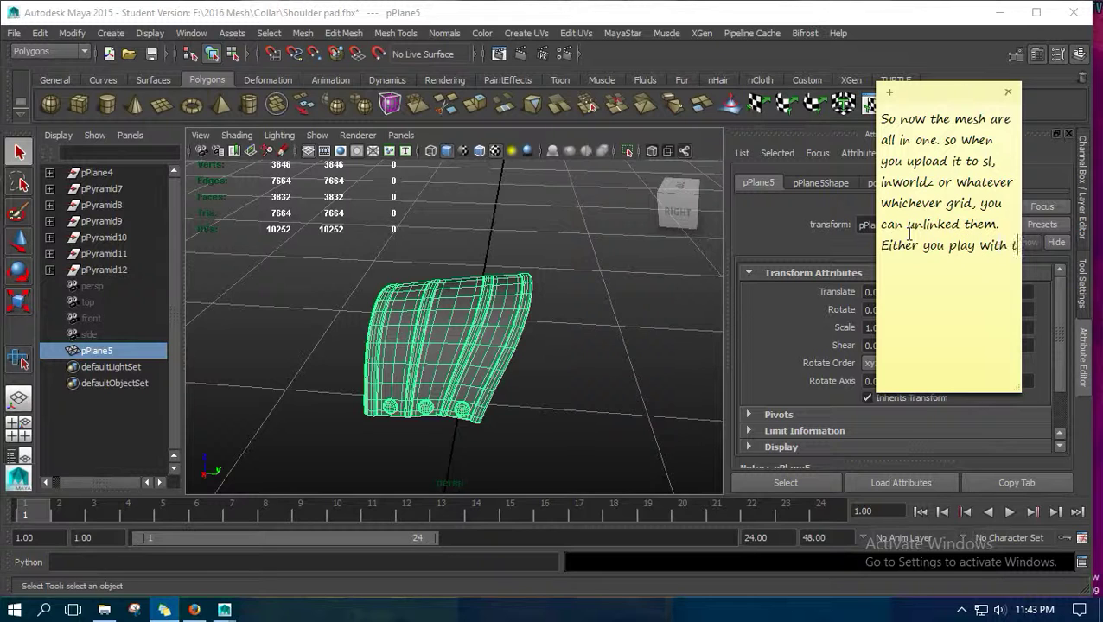
type("he textures or")
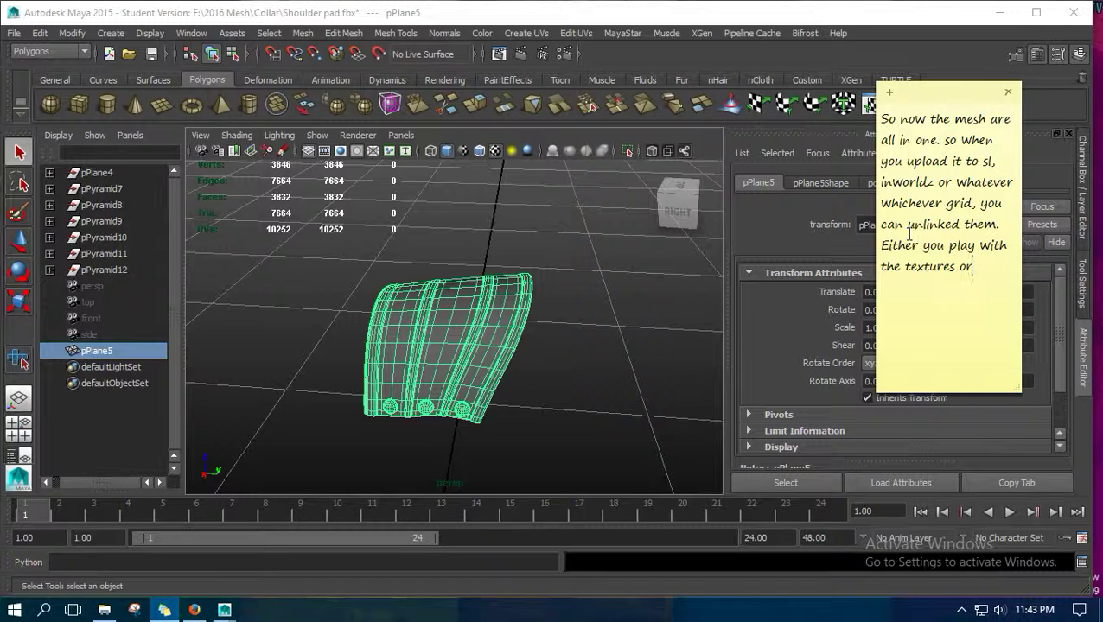
type(" pla")
key("BackSpace")
key("BackSpace")
type("planning to")
type("do ")
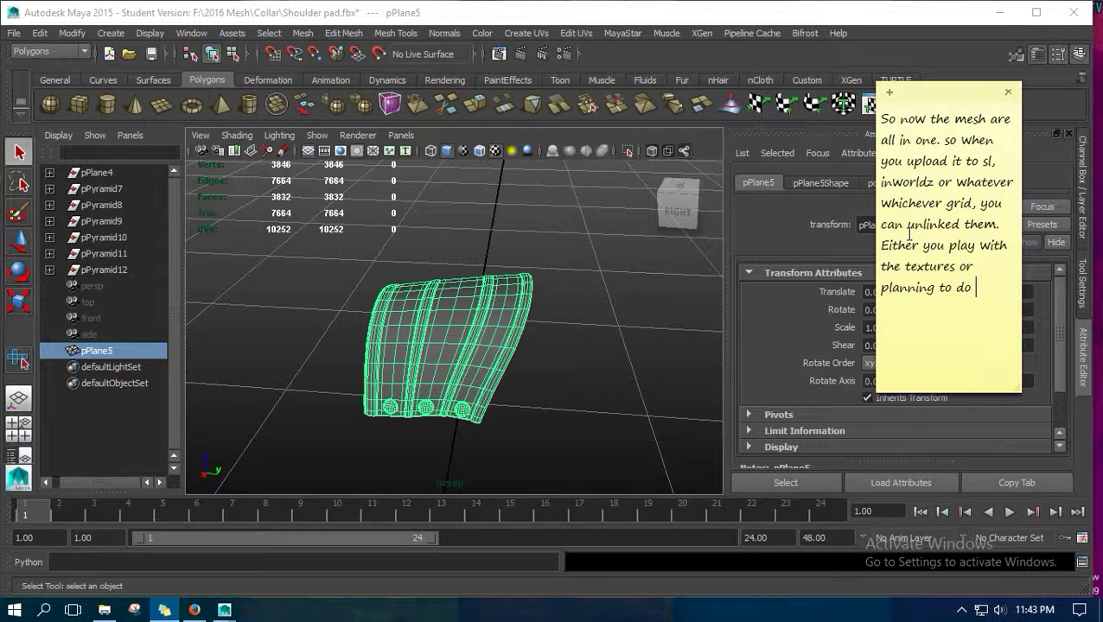
type("something")
type(" th")
key("BackSpace")
key("BackSpace")
type("something")
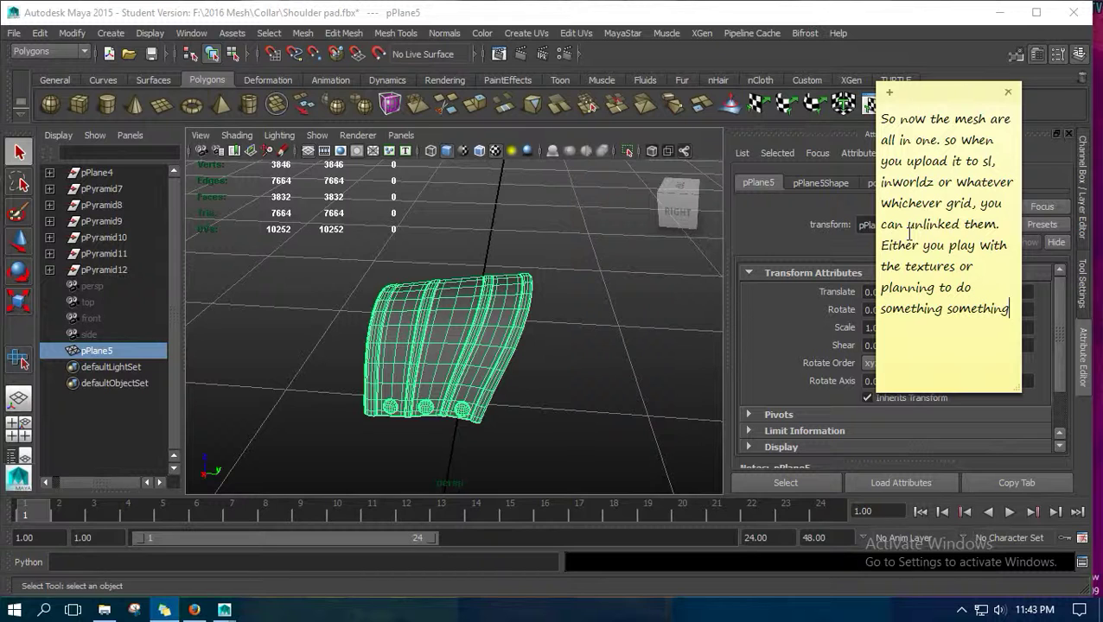
type(" Which I don't know of.")
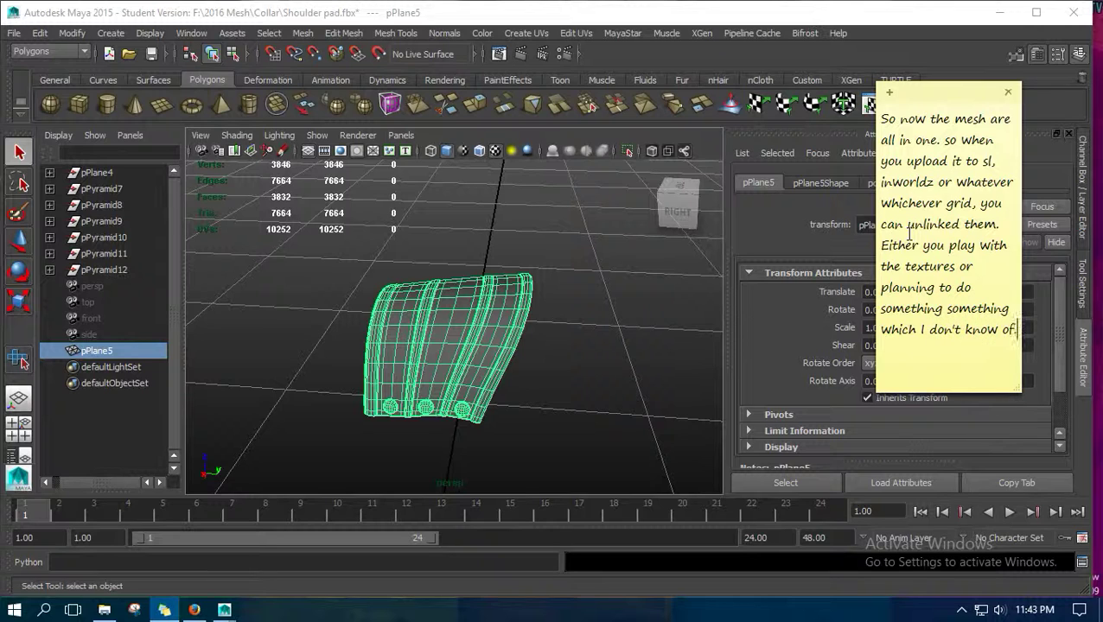
Add the remark "(Idk what I'm typing about.... >.<)" on a new line of the note.
key("Return")
type("(Idk What I'm ty")
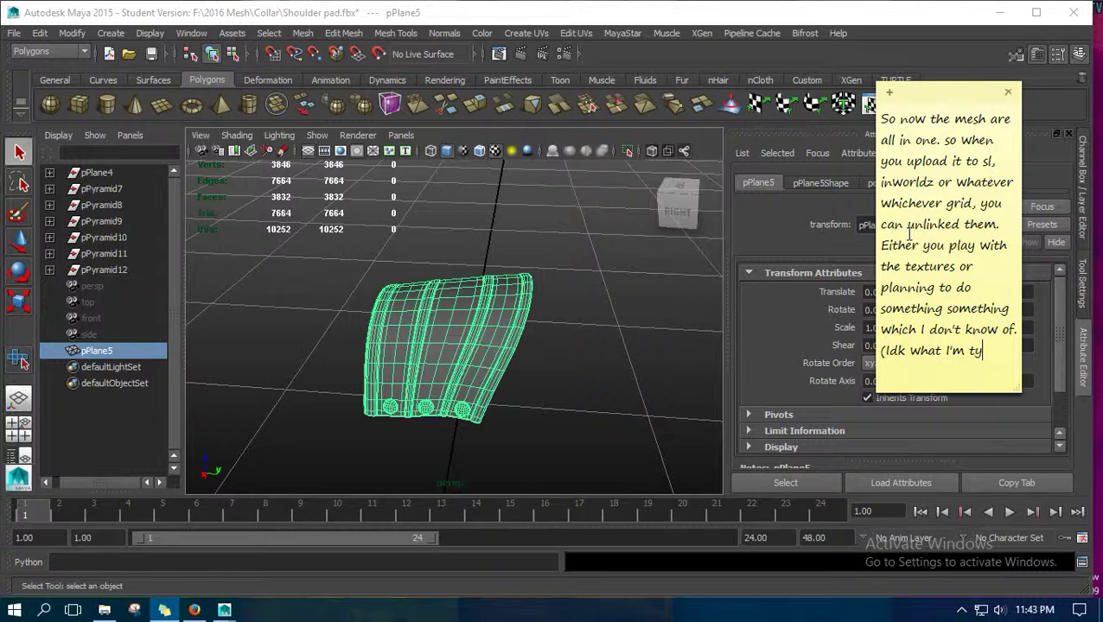
type("ping about.... >.<")
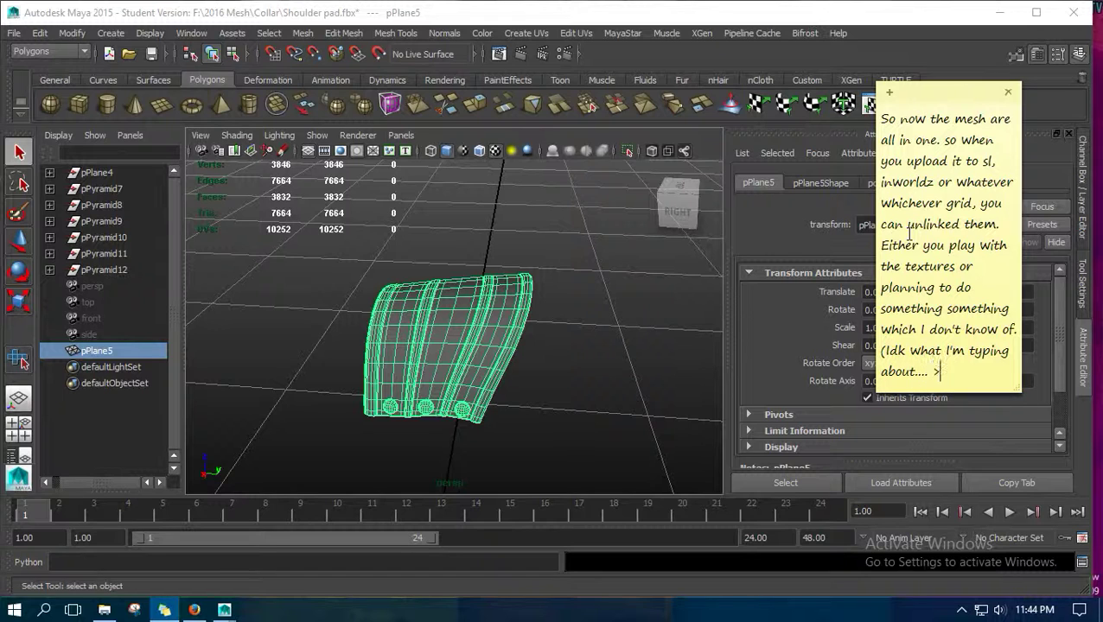
type(")")
key("Return")
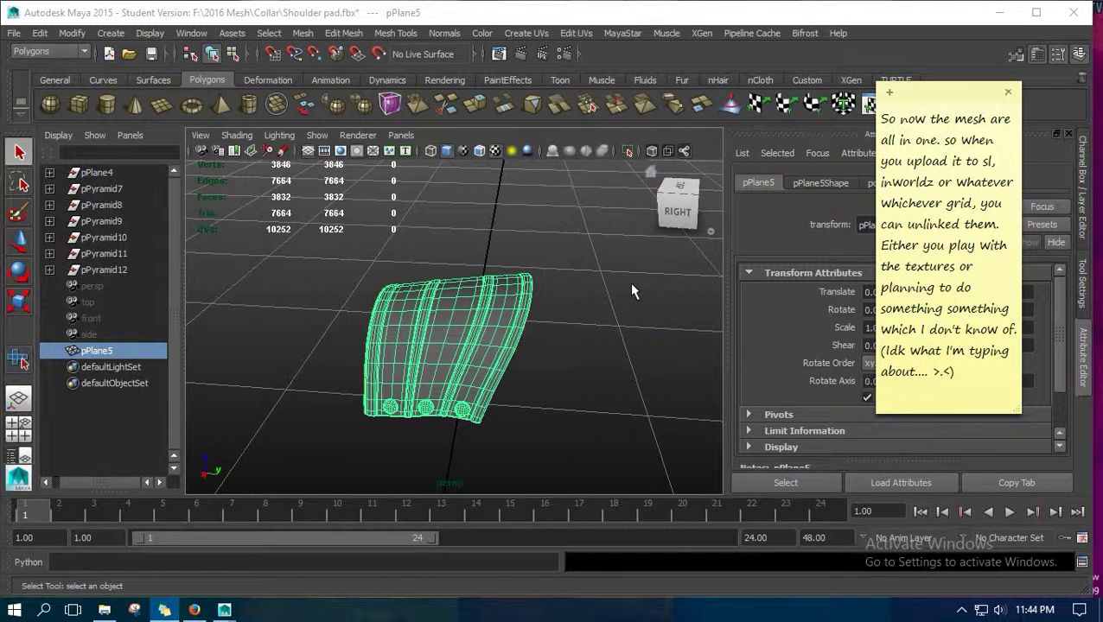
Replace the whole note with "Look closely again at how I play with face layers".
key("ctrl+a")
key("BackSpace")
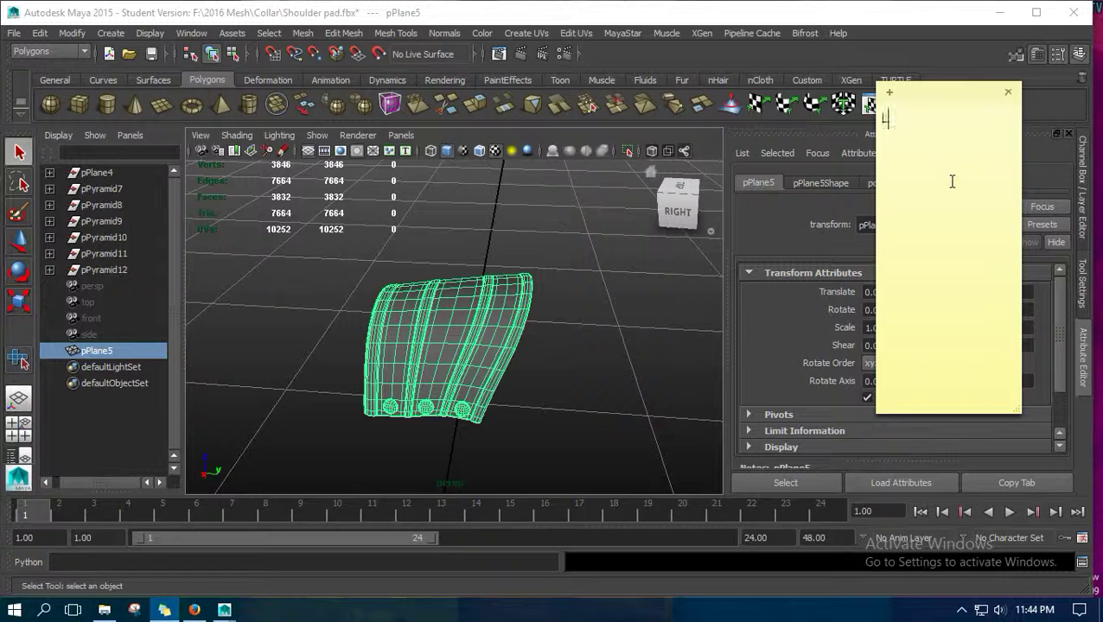
type("Look closely again at how I")
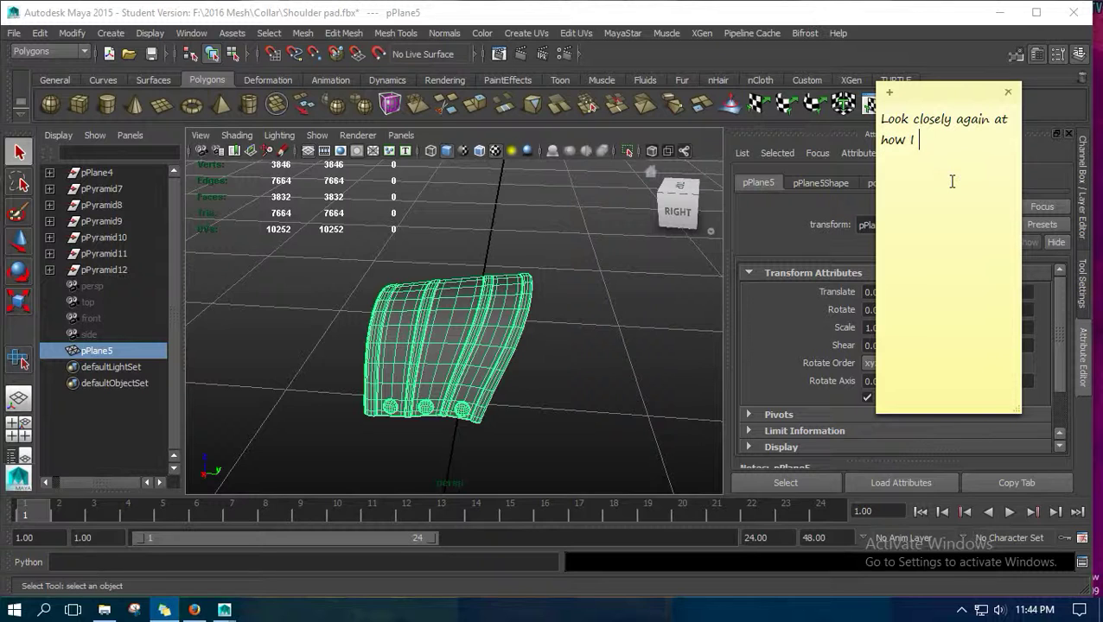
type(" play with face layers")
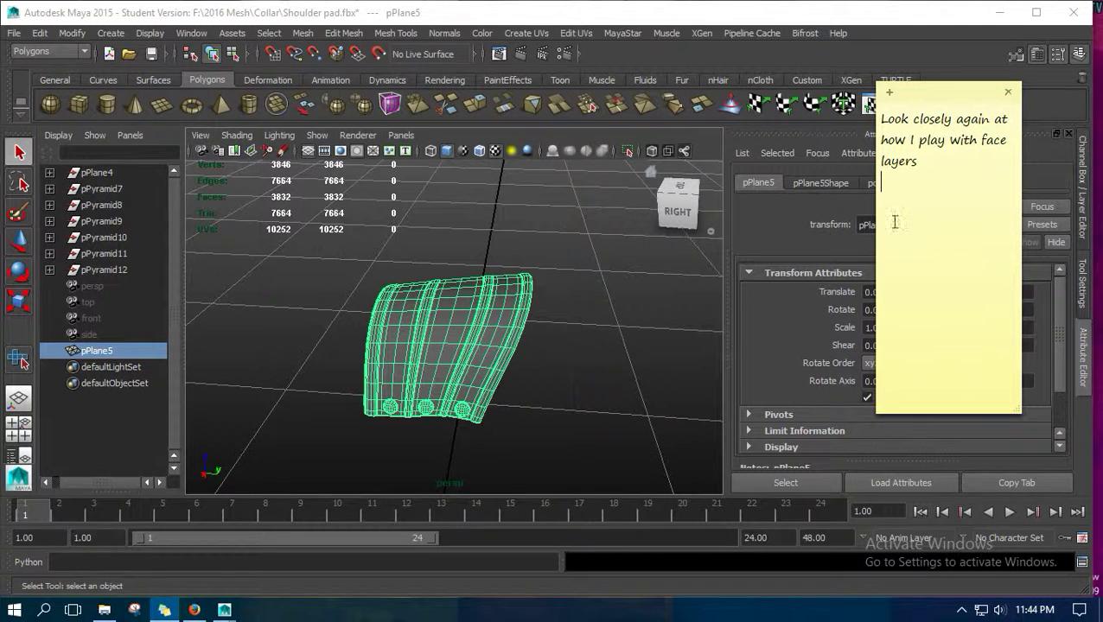
Back in Maya, check the combined mesh's lambert2 material and assign a new Phong material to the mesh.
left_click(431, 300)
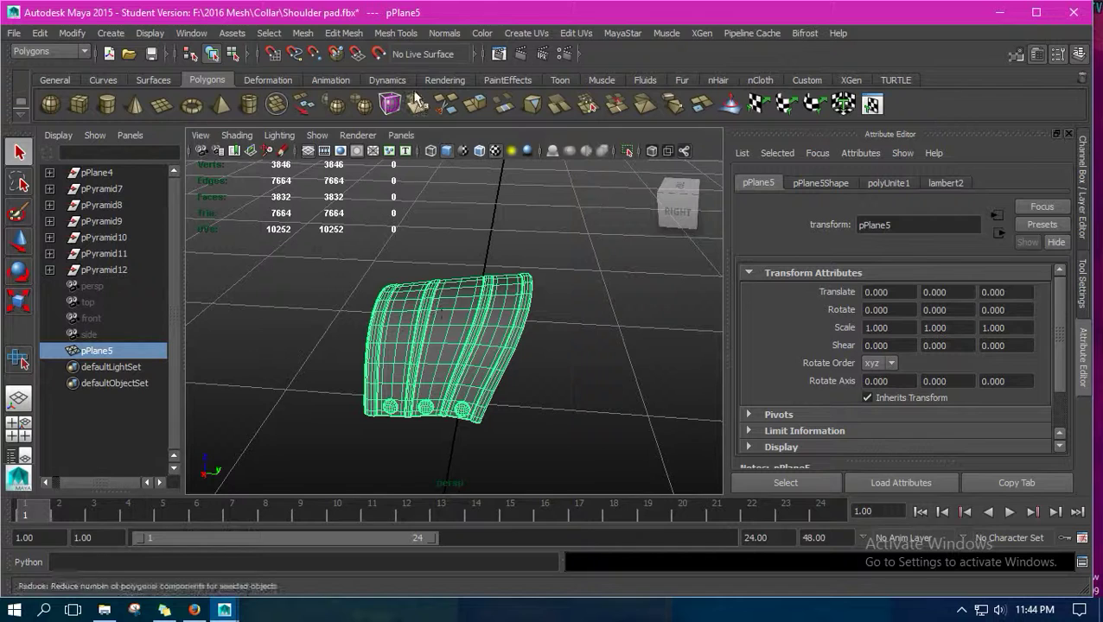
left_click(444, 80)
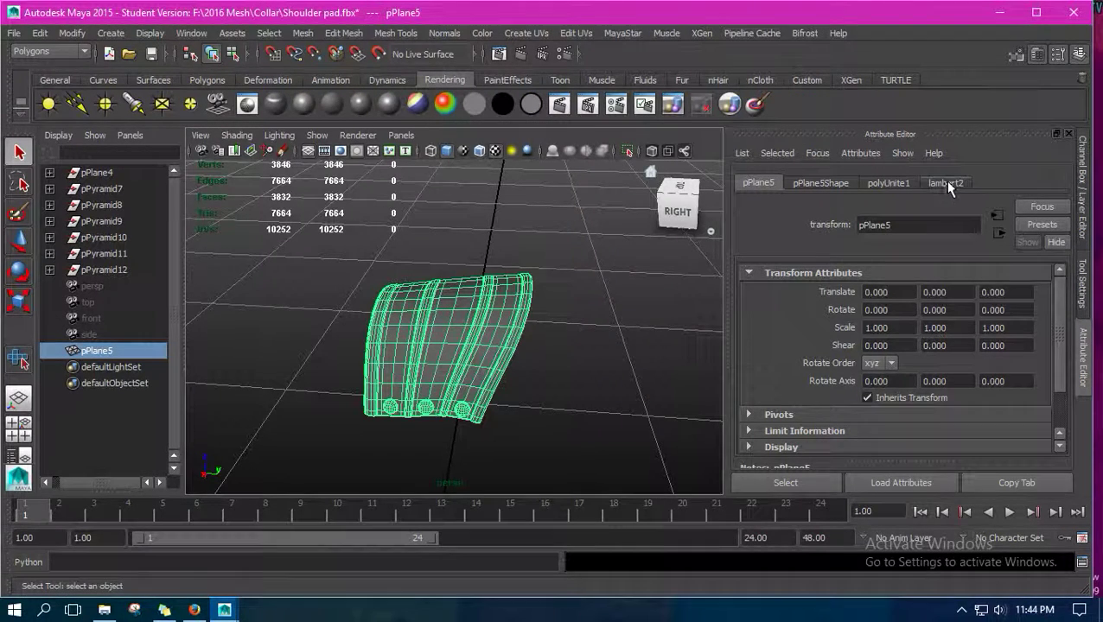
left_click(946, 183)
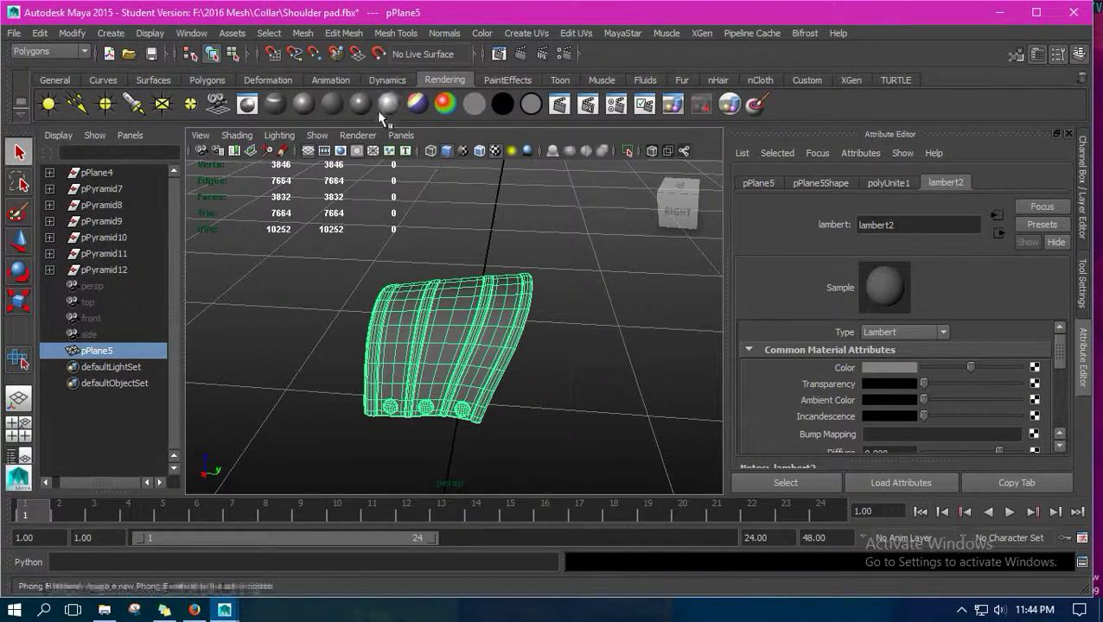
left_click(382, 112)
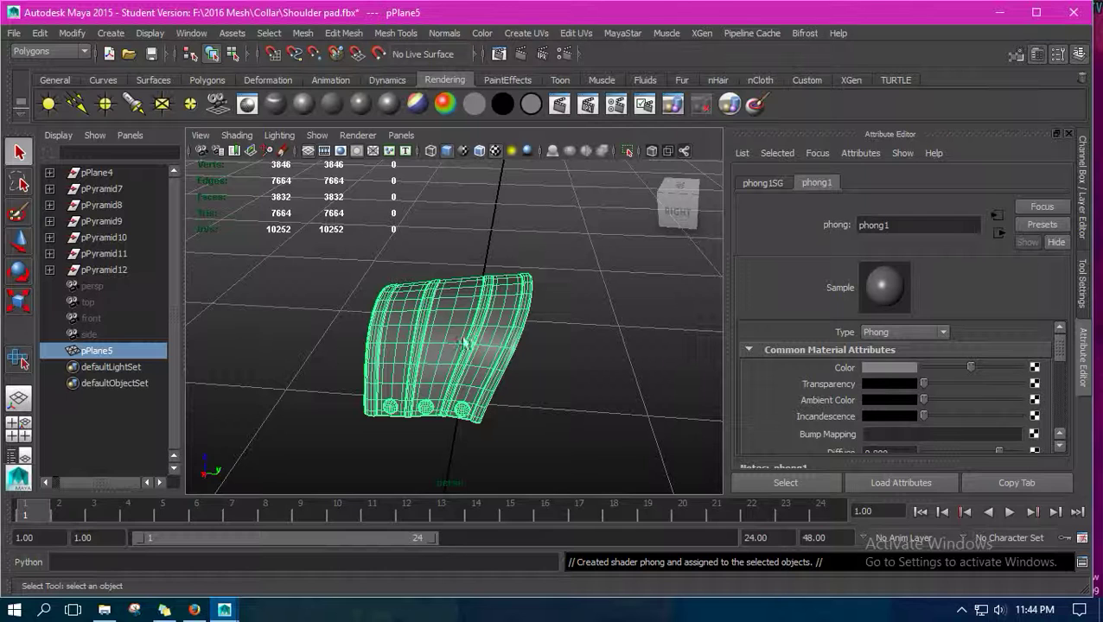
In the UV Texture Editor, select the faces of all the round stud shells on both sides and assign them a separate new Phong material.
left_click(207, 78)
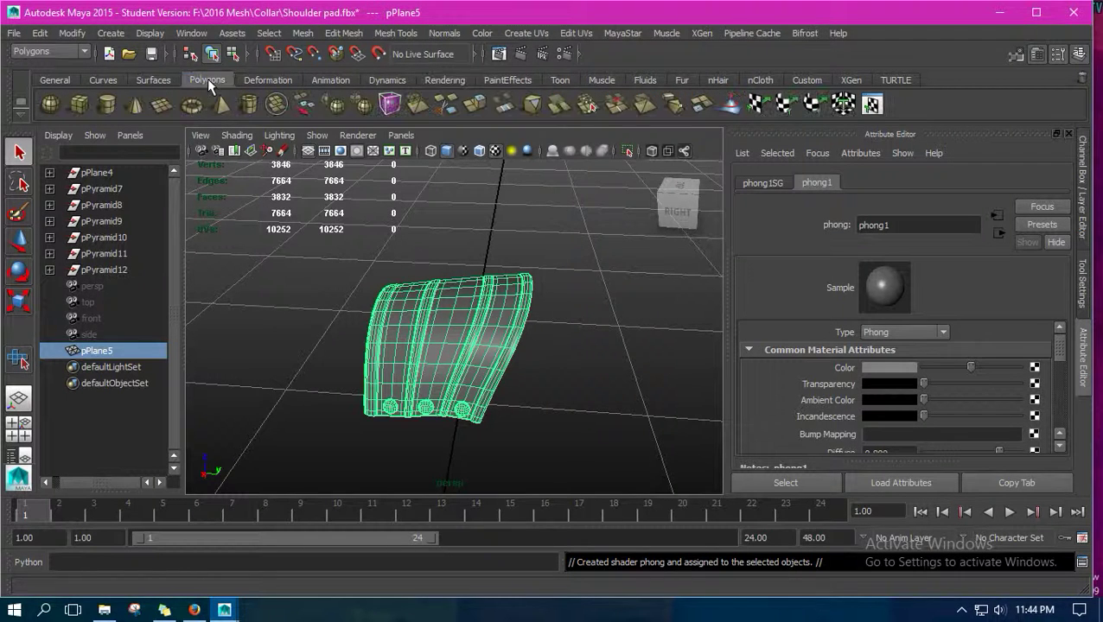
left_click(871, 104)
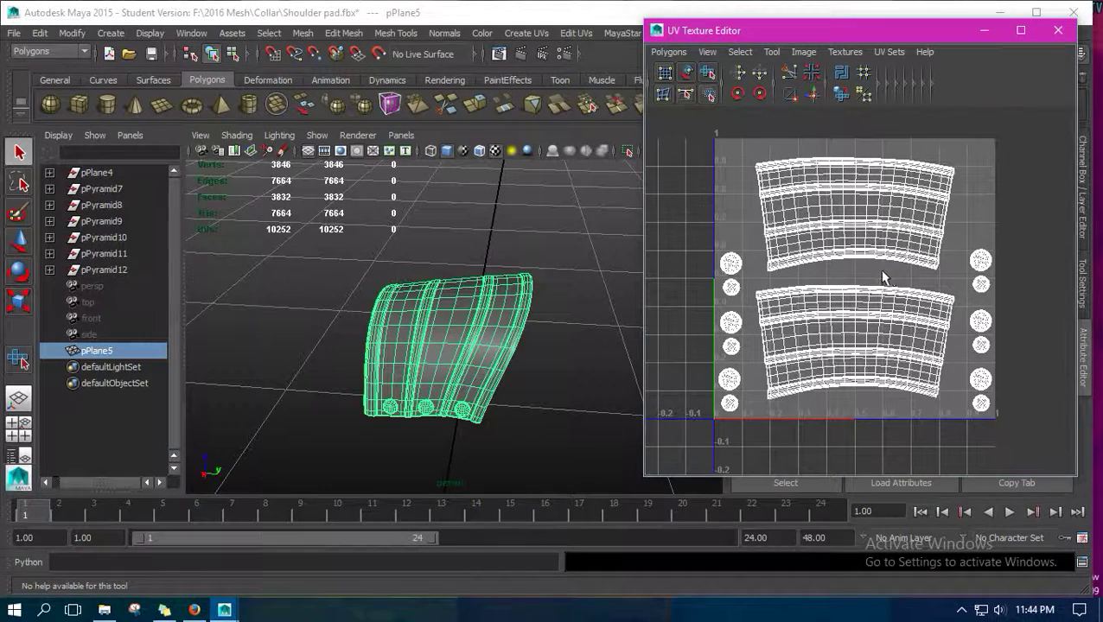
right_click_drag(873, 276, 889, 322)
left_click_drag(688, 229, 747, 461)
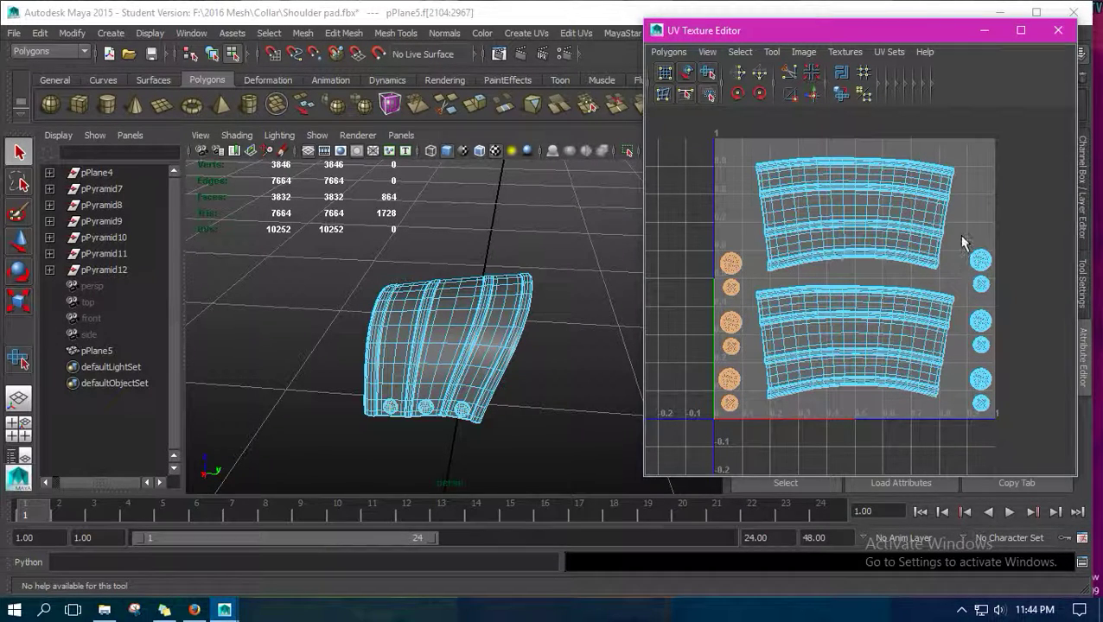
left_click_drag(966, 239, 1018, 465, "shift")
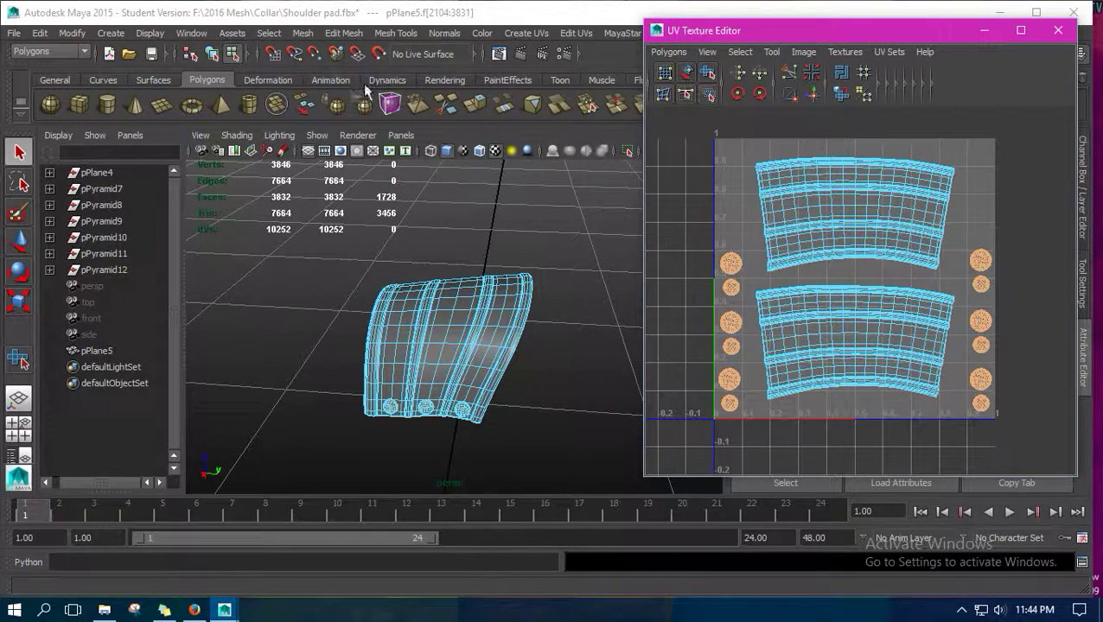
left_click(428, 78)
left_click(354, 104)
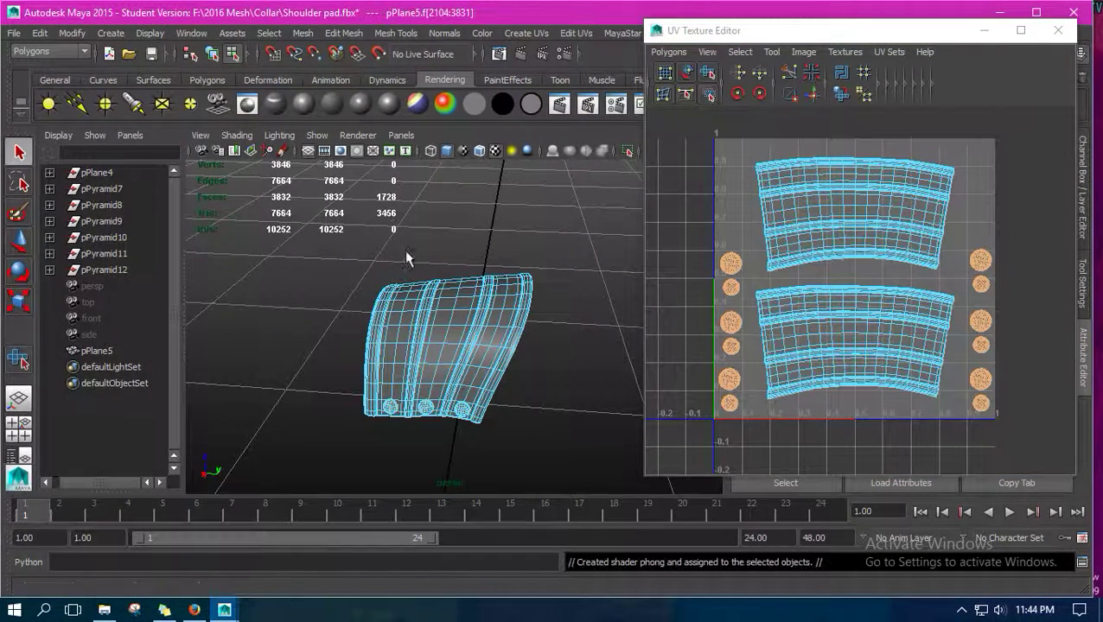
Close the UV Texture Editor, select the combined mesh as an object and show the attributes of its phong2 material.
right_click_drag(445, 390, 506, 201)
left_click(1058, 30)
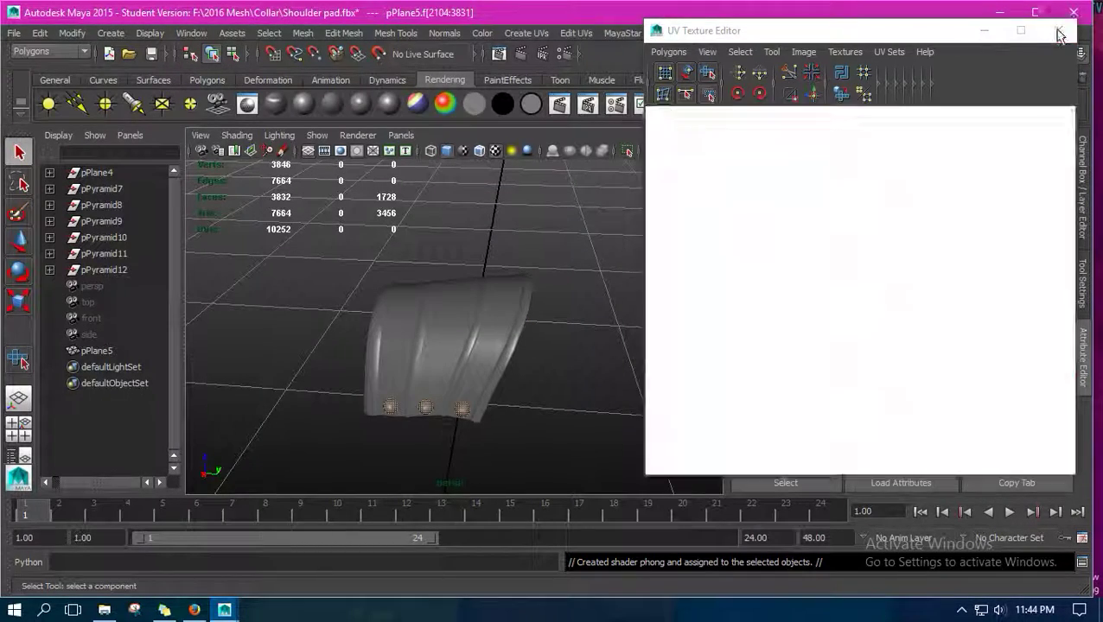
left_click(521, 339)
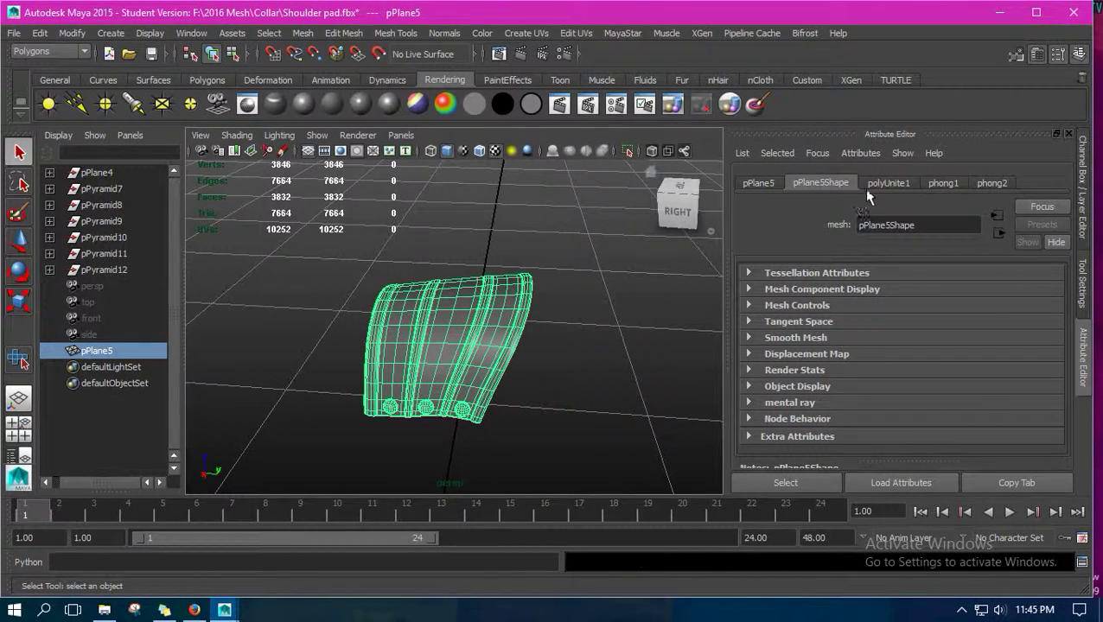
left_click(987, 182)
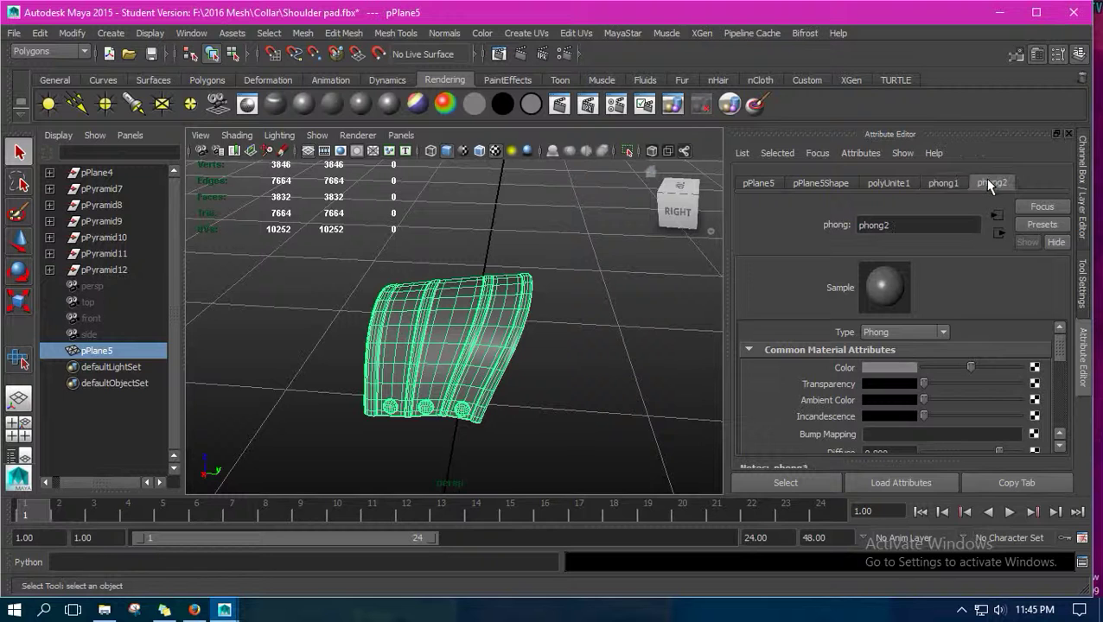
Replace the sticky note's text with "There, considering this mesh has been reassigned with face layers. 2 of it.".
left_click(165, 609)
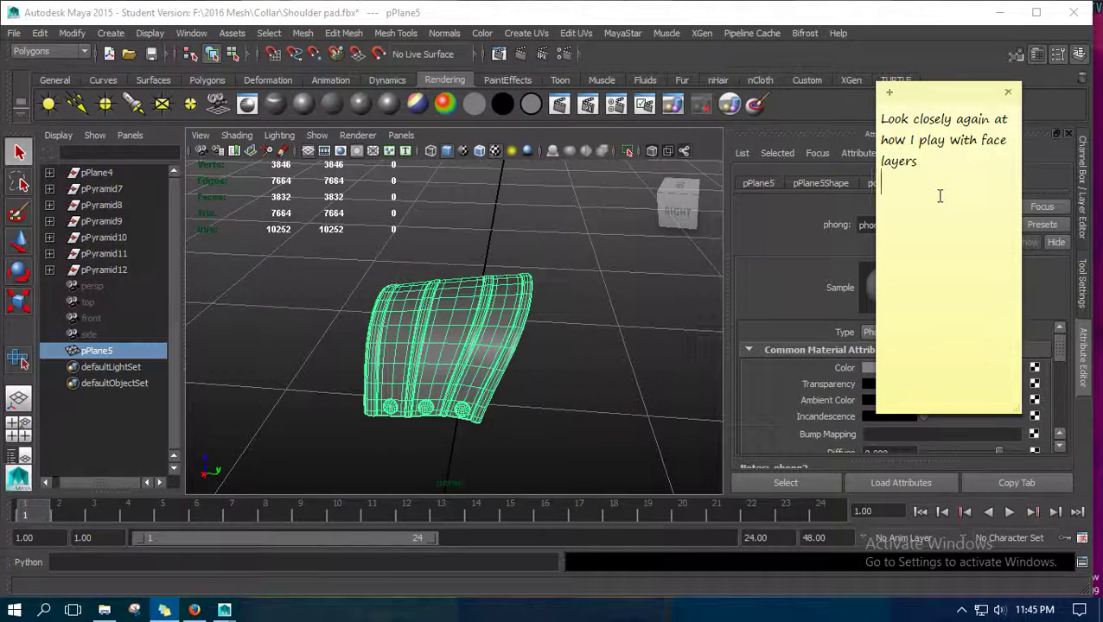
key("ctrl+a")
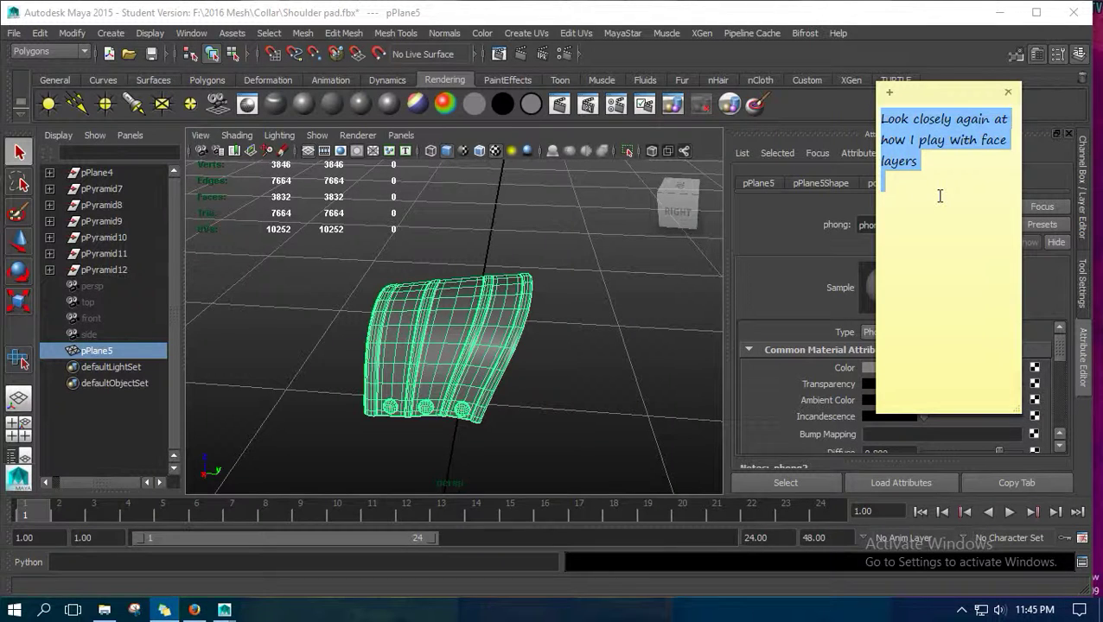
type("There,")
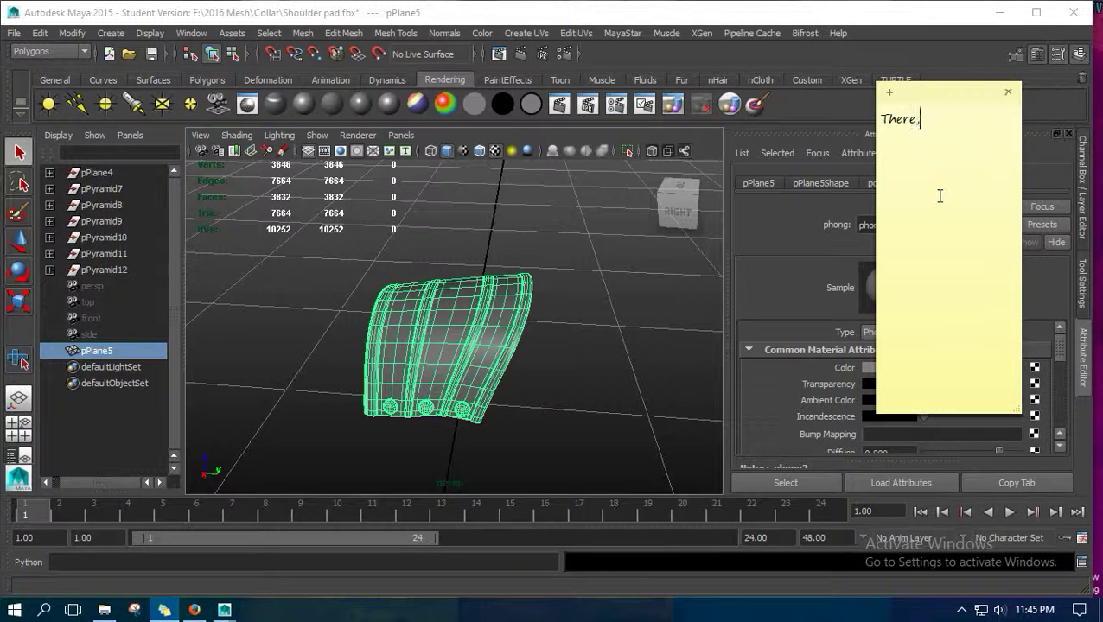
type(" considering this")
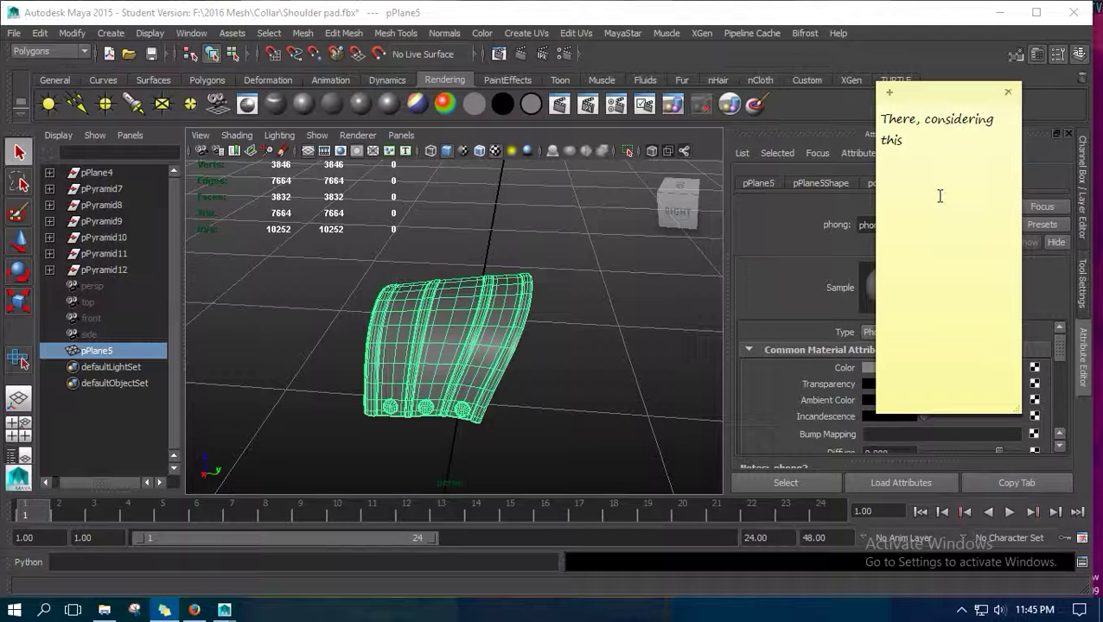
type(" mesh has been face")
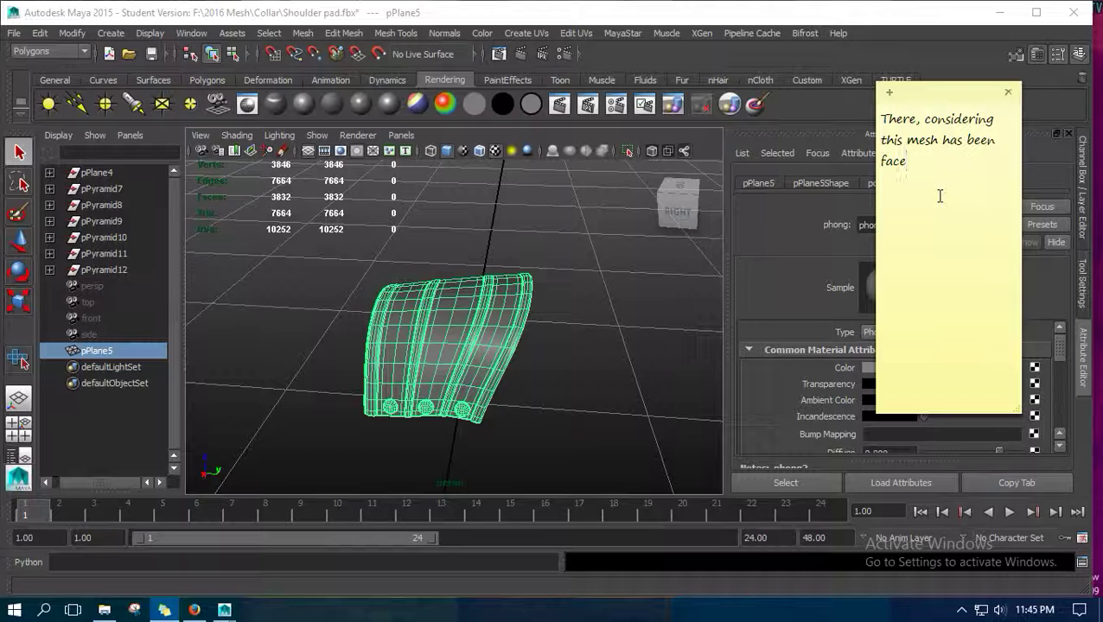
key("BackSpace")
key("BackSpace")
key("BackSpace")
type("reassigned Wi")
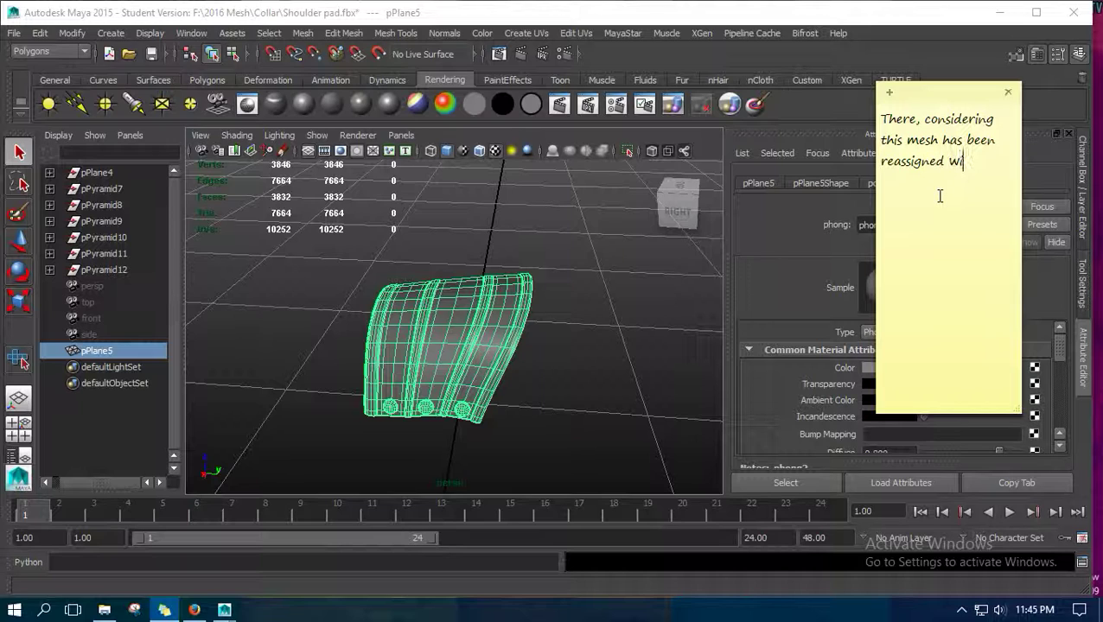
type("th face layer")
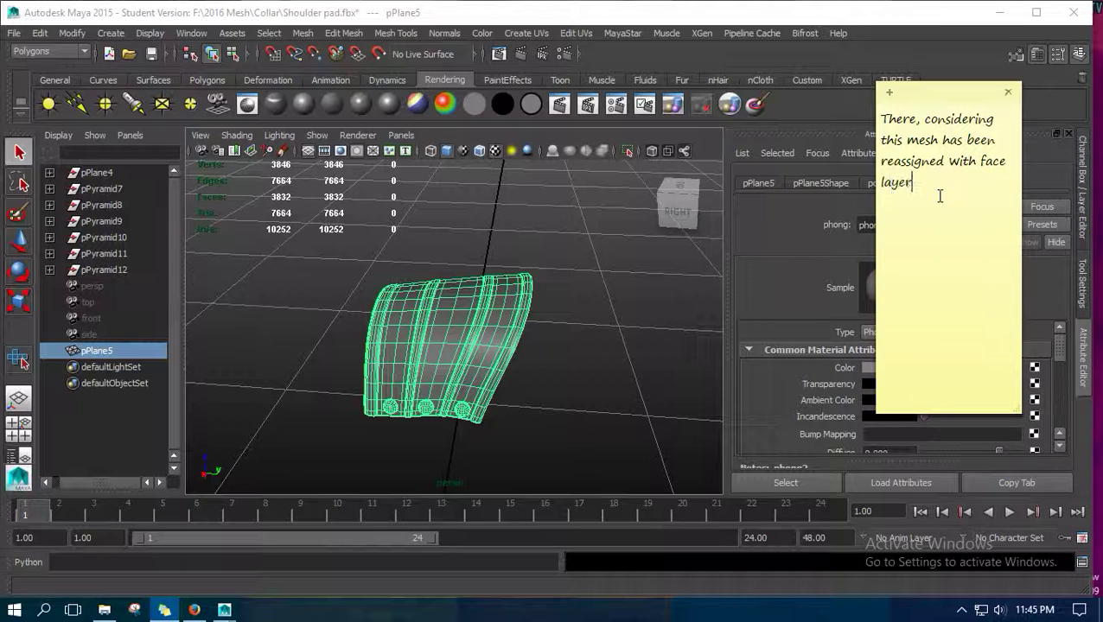
type("s. 2 of it")
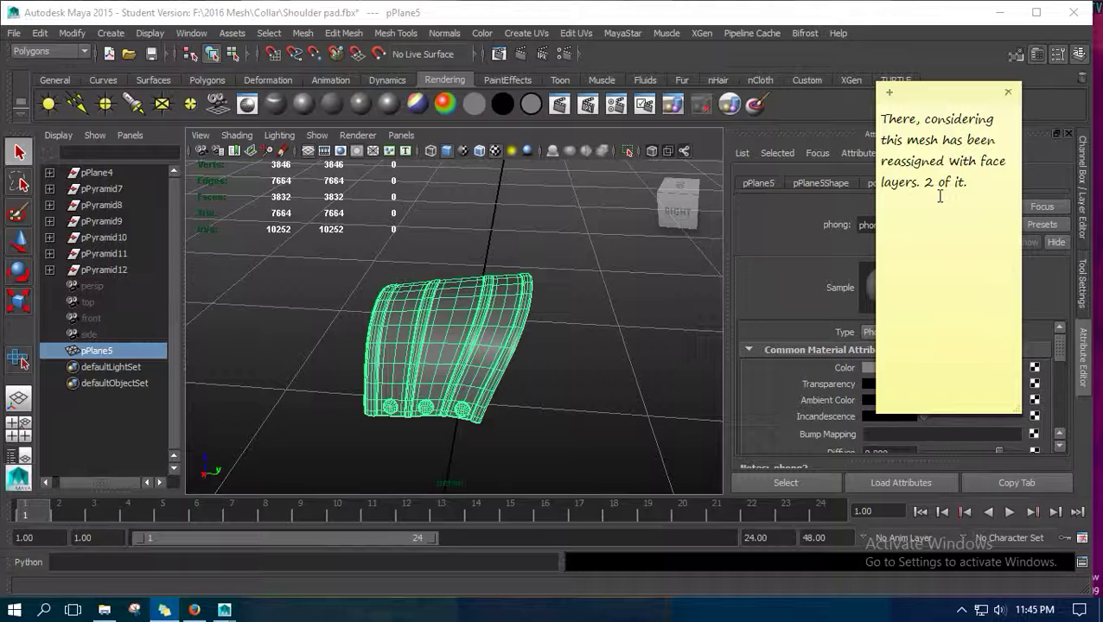
Continue the note with "If you don't want to be linked and not being able to unl;inked them inworld".
type("If you don't want ")
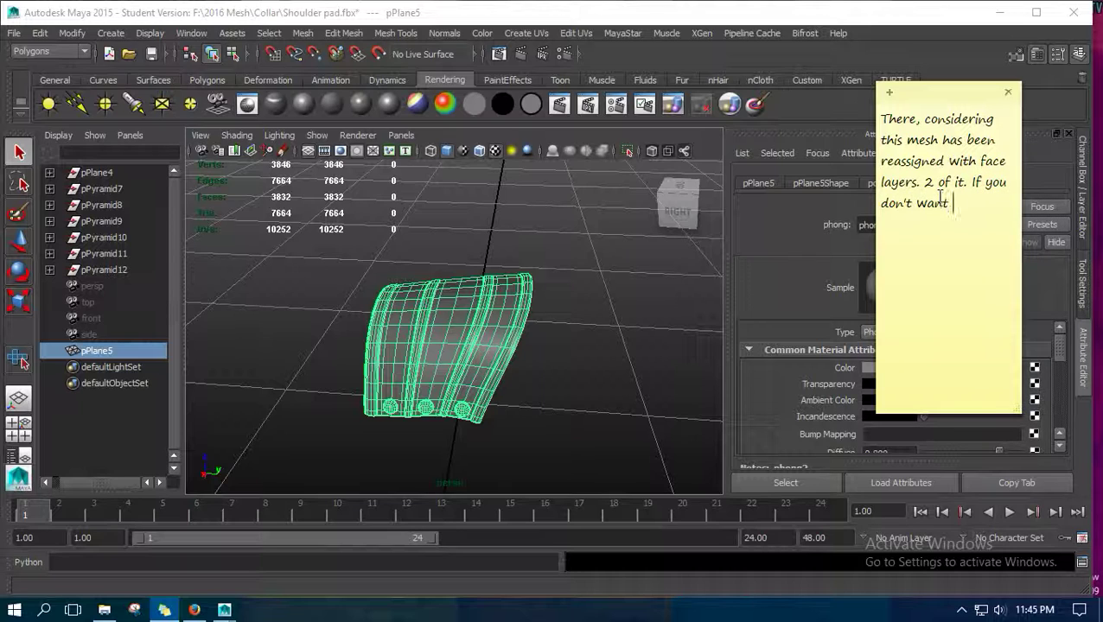
type("to be linked a")
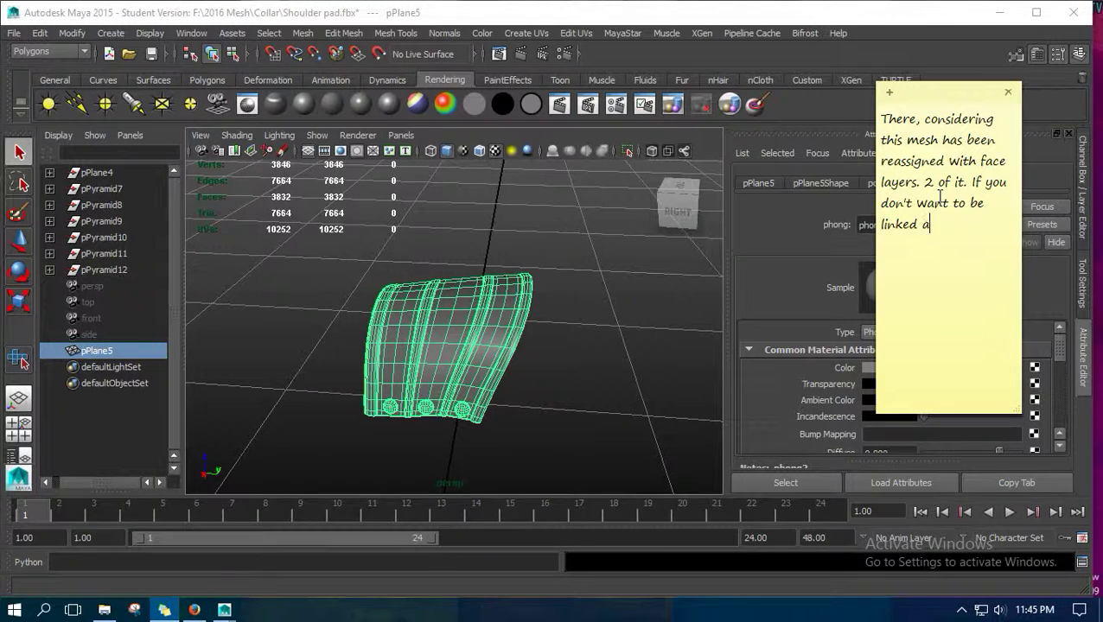
type("nd not being")
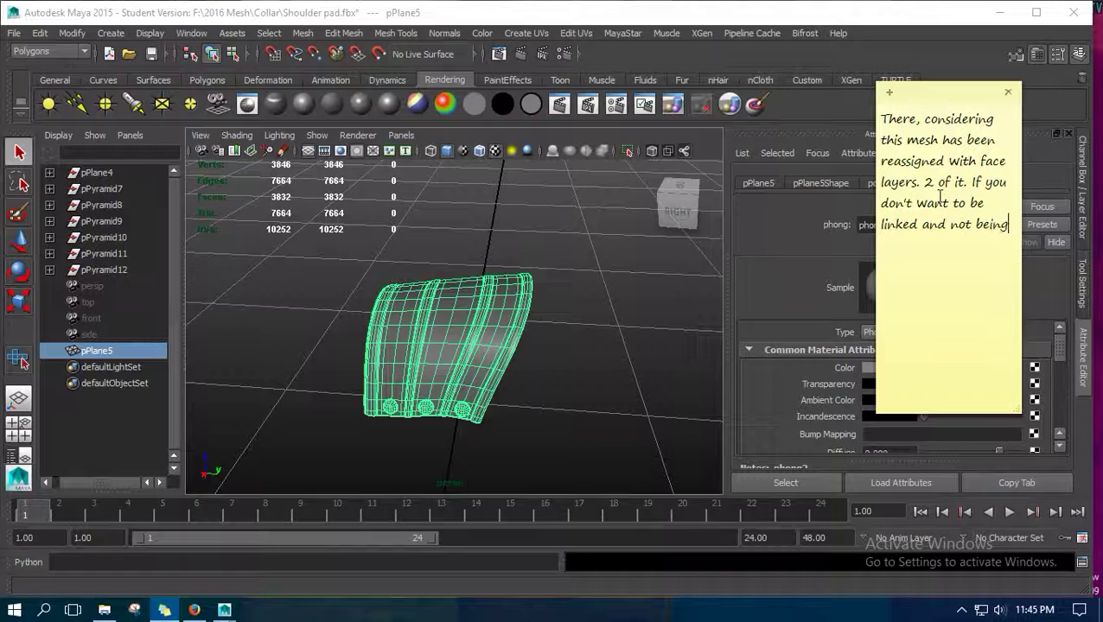
type(" able to unl;inked the")
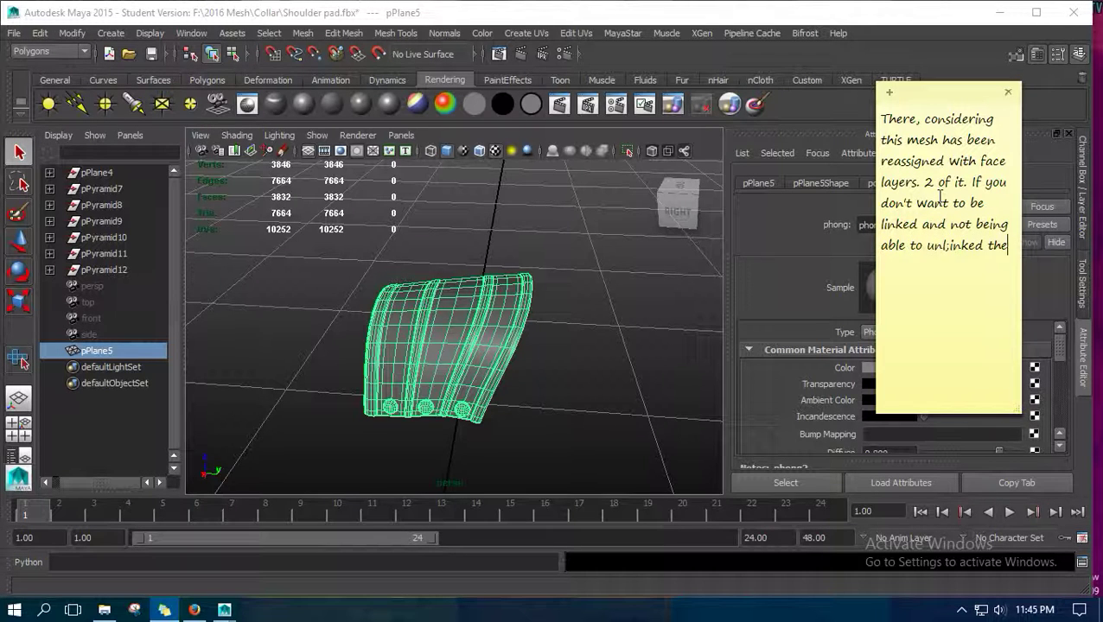
type("m inworld")
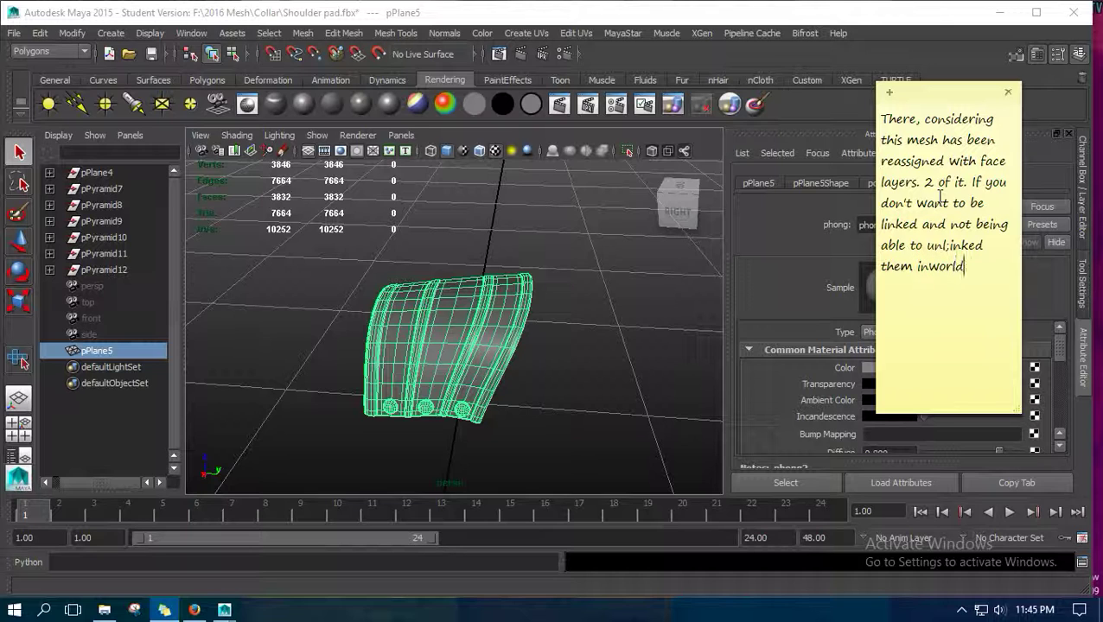
Finish the note's sentence with "then you can unlinked them in autodesk and do like this. watch.".
type(" then you can unlink")
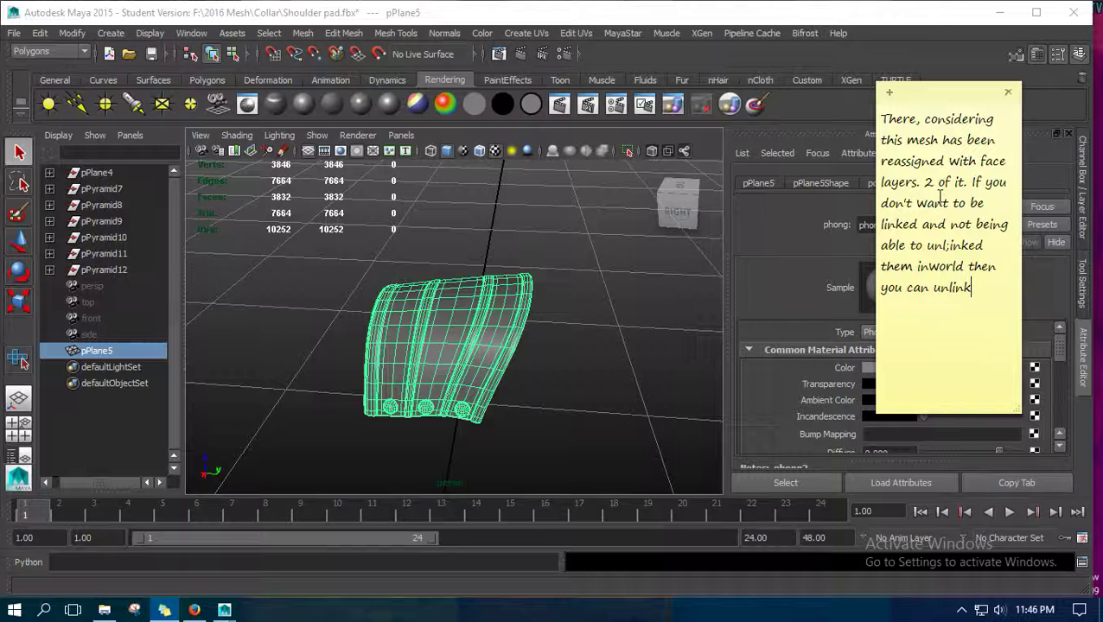
type("ed them in autodesk")
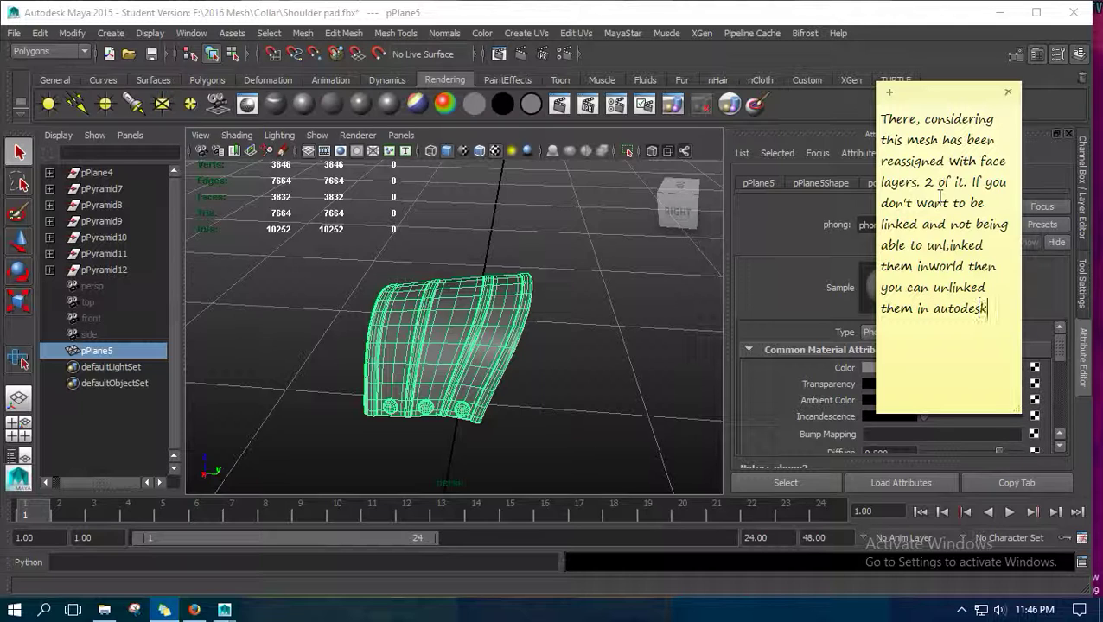
type(" and do like th")
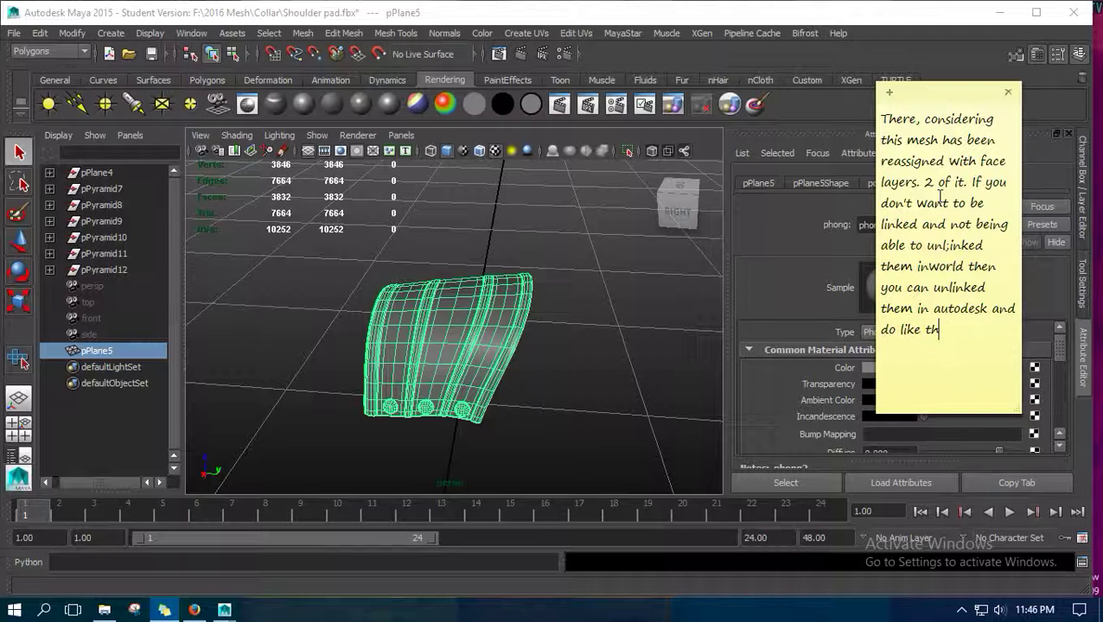
type("is. watch.")
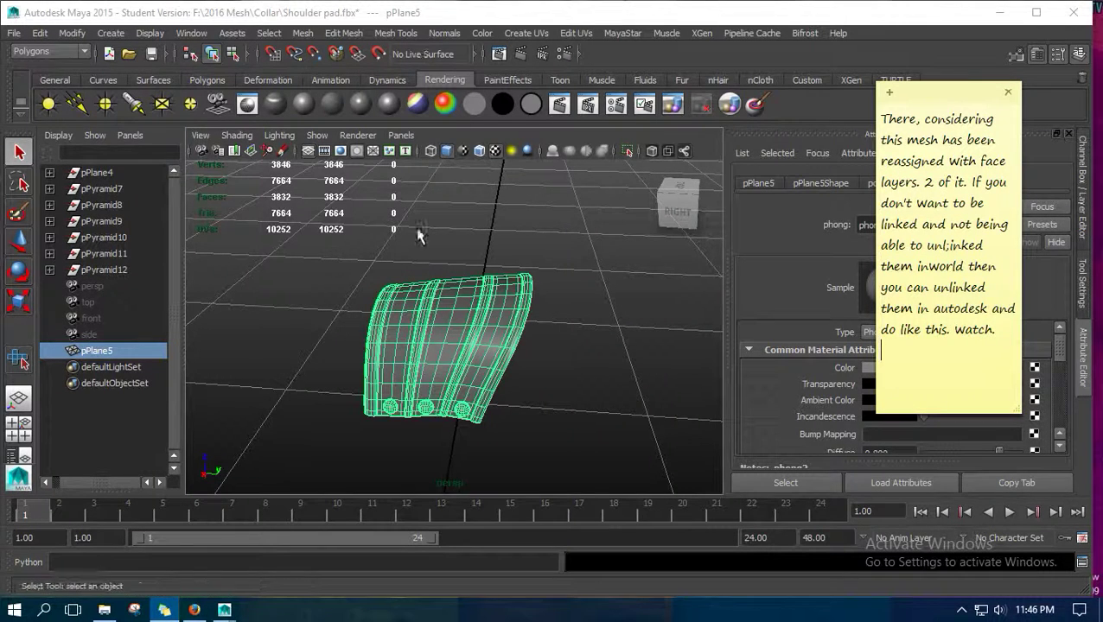
Back in Maya, separate the combined shoulder pad mesh into its individual pieces.
left_click(426, 378)
left_click(303, 33)
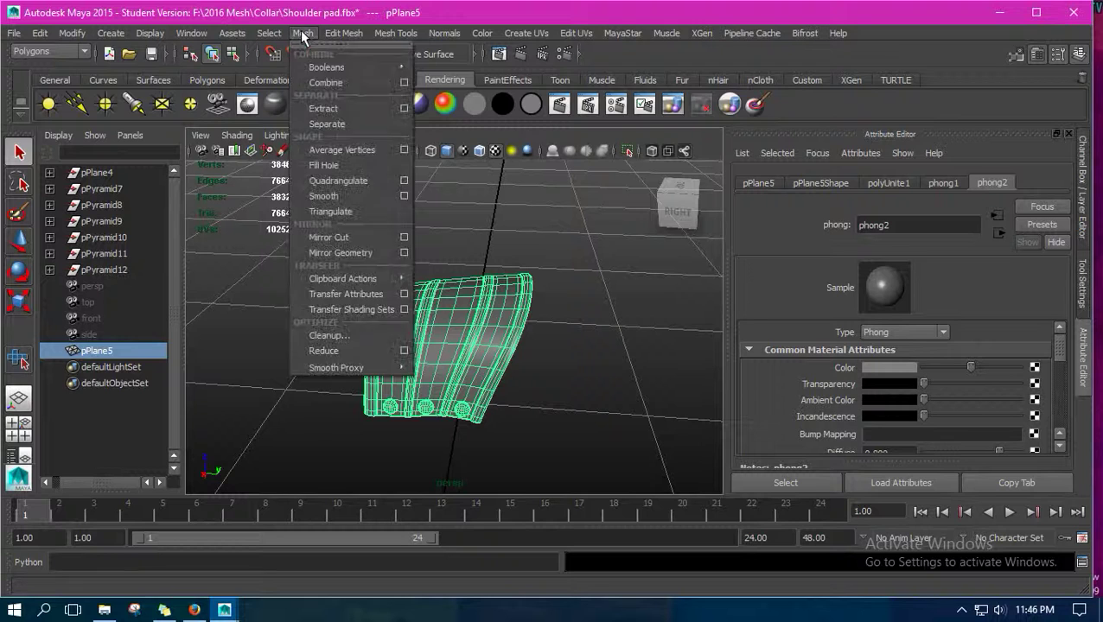
left_click(327, 123)
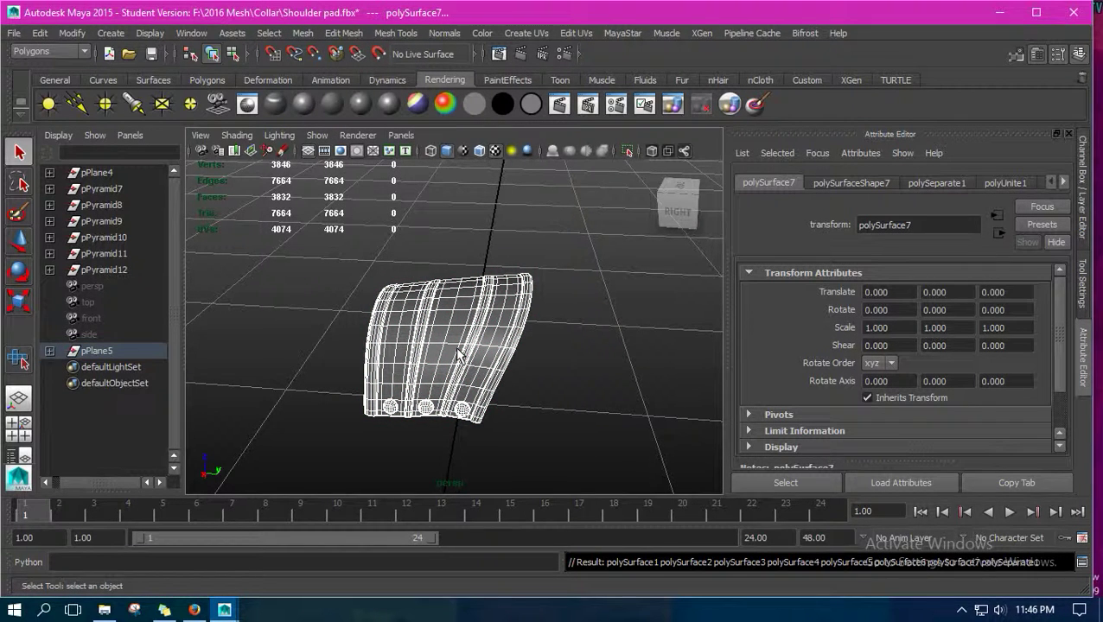
Remove the shoulder strap from the selection and combine the round studs of both sides into one mesh.
left_click_drag(554, 374, 378, 408, "alt")
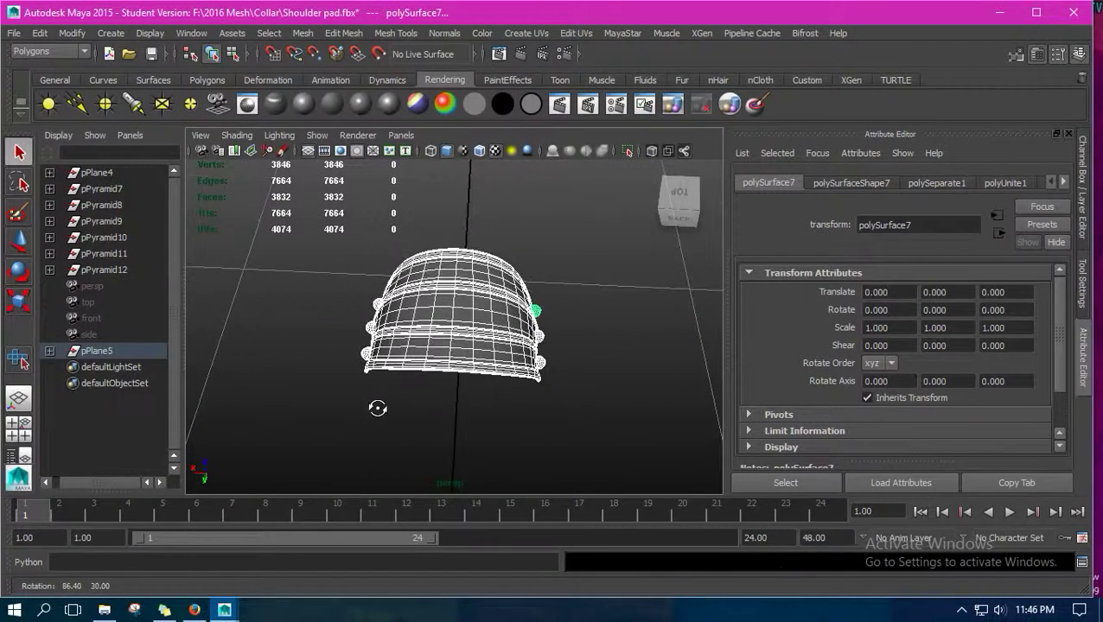
left_click(411, 366)
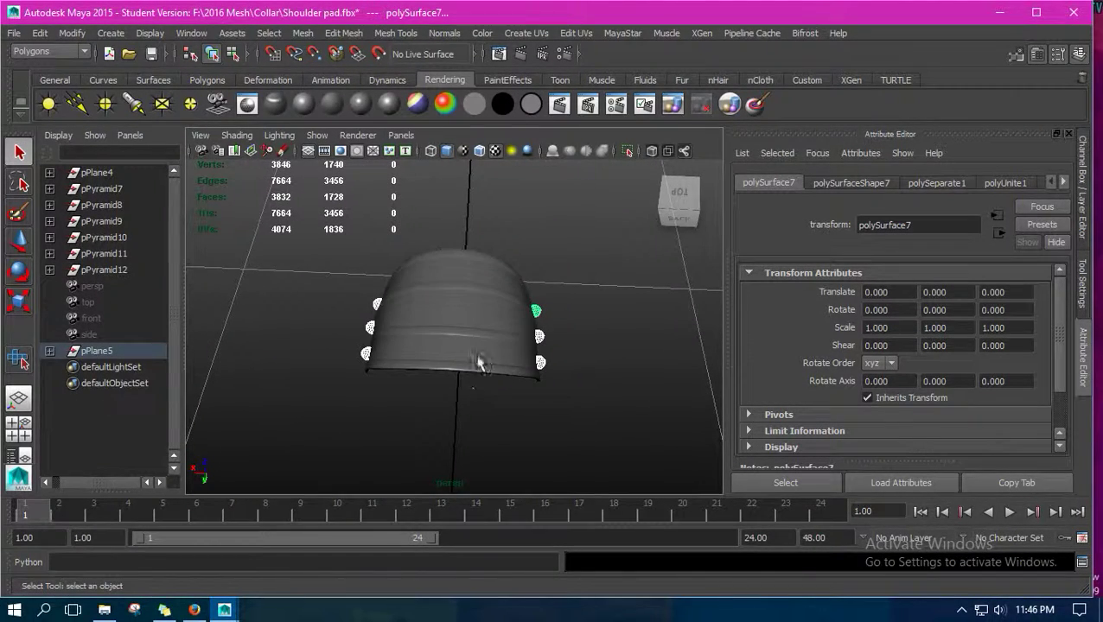
left_click_drag(544, 421, 510, 226, "alt")
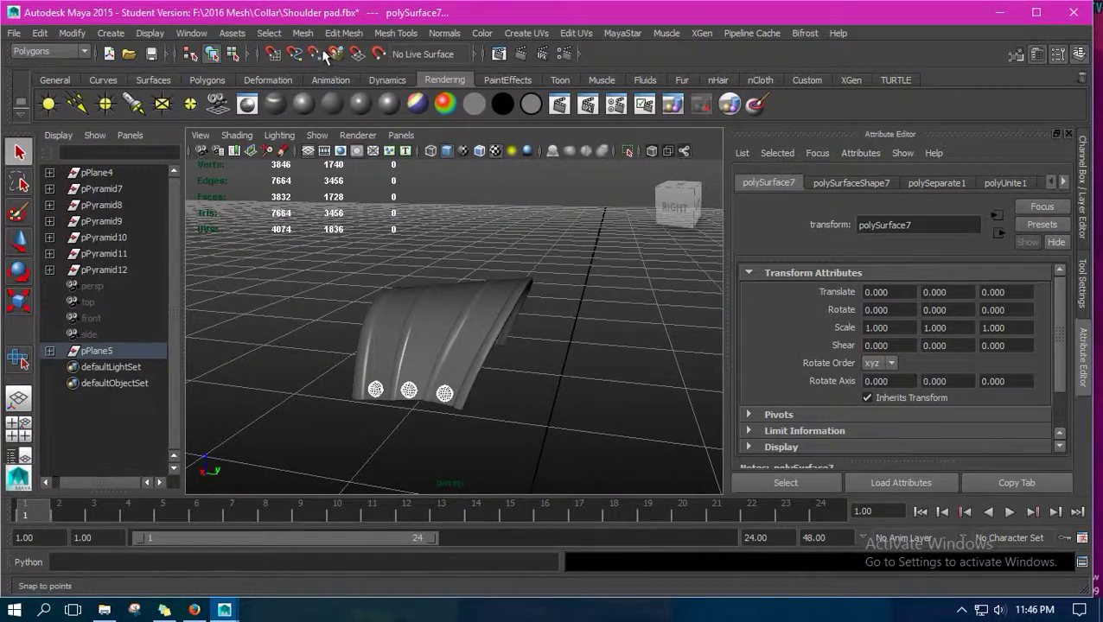
left_click(303, 33)
left_click(328, 81)
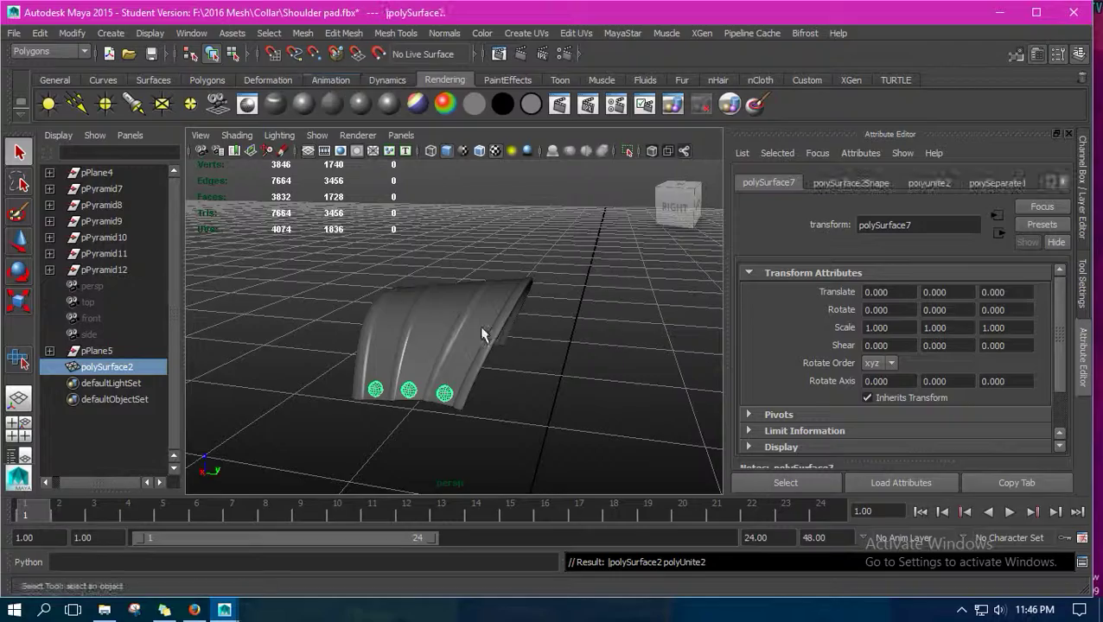
Add the shoulder strap to the stud mesh selection, then freeze and reset the transformations of both.
left_click_drag(481, 333, 518, 355, "alt")
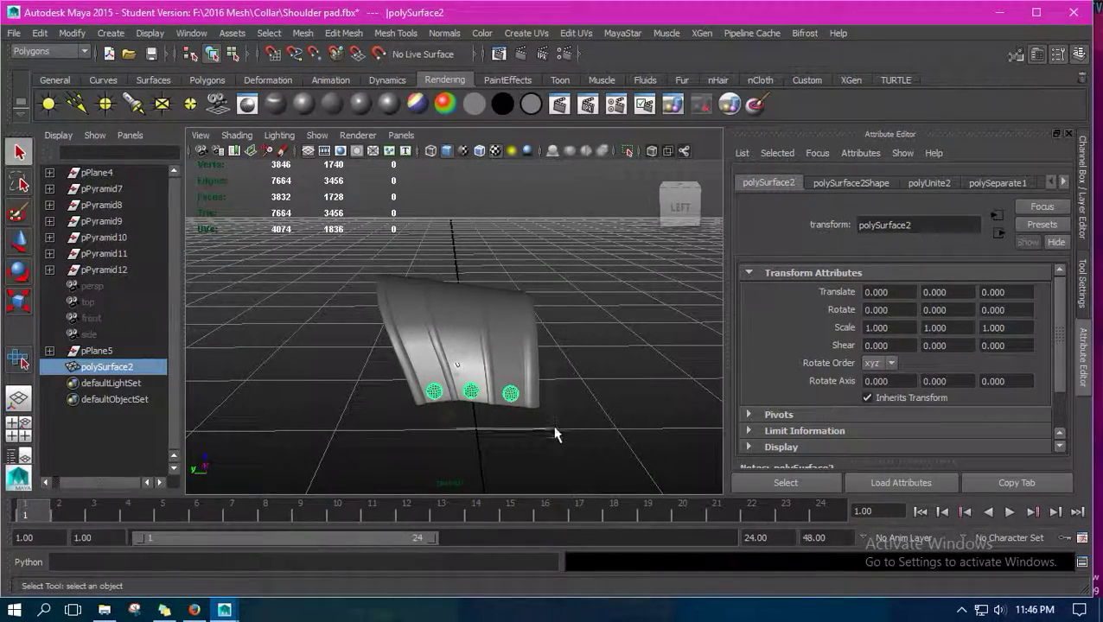
left_click(73, 33)
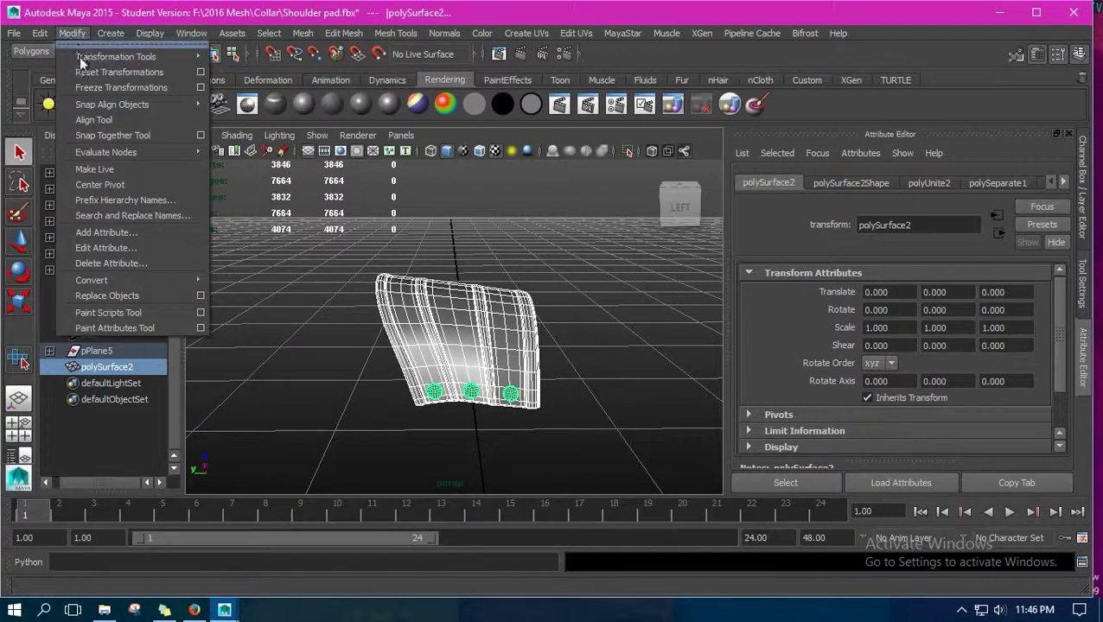
left_click(80, 88)
left_click(73, 33)
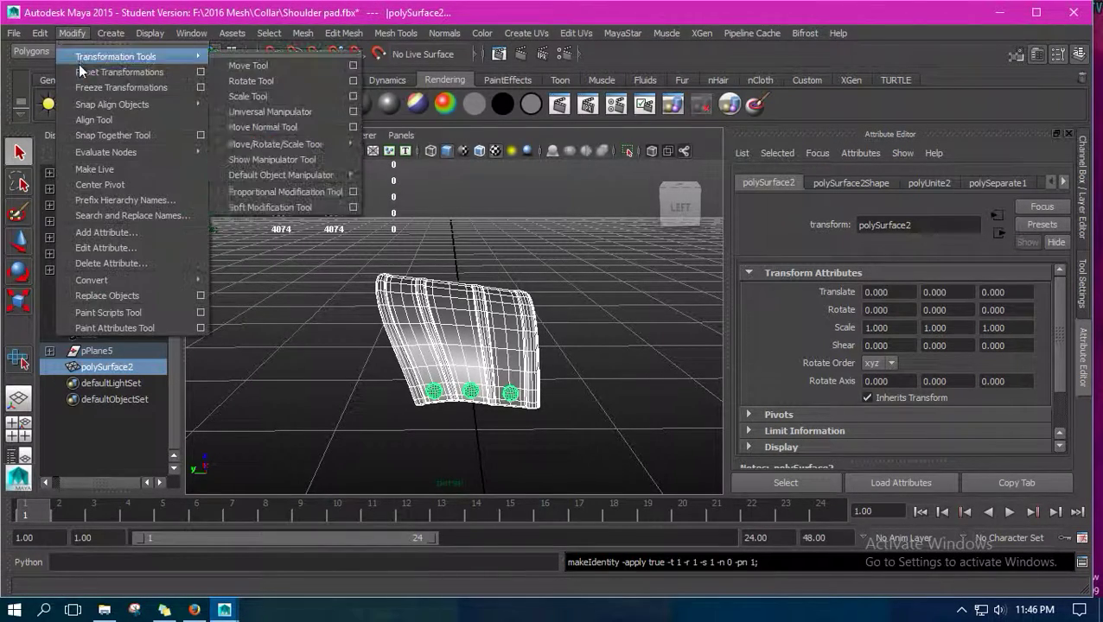
left_click(79, 72)
Delete all construction history in the scene.
left_click(40, 33)
mouse_move(83, 215)
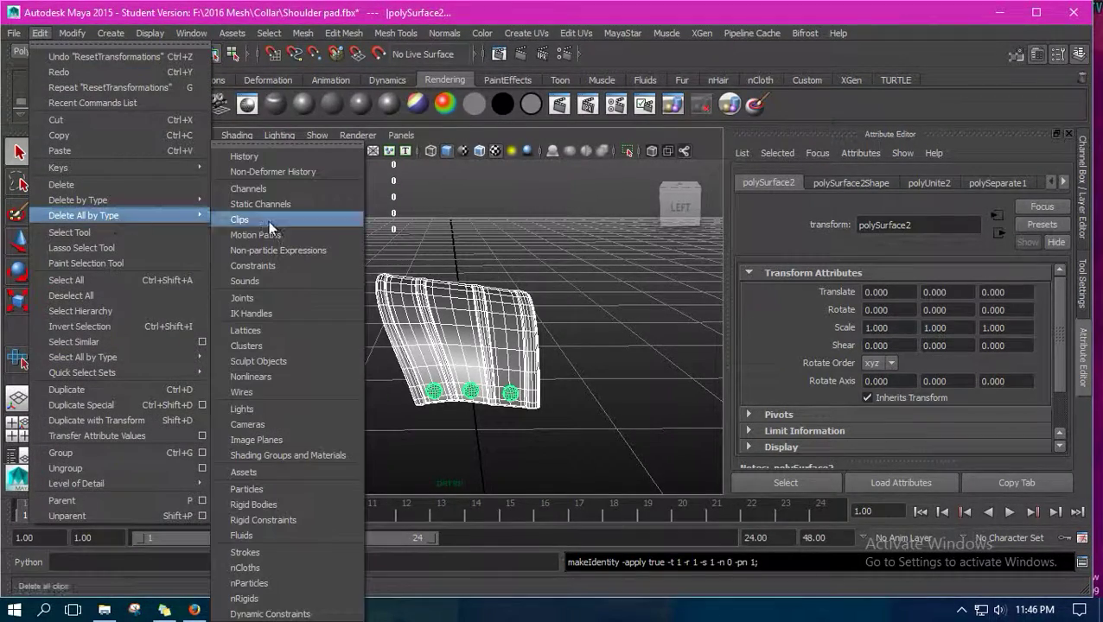
left_click(260, 155)
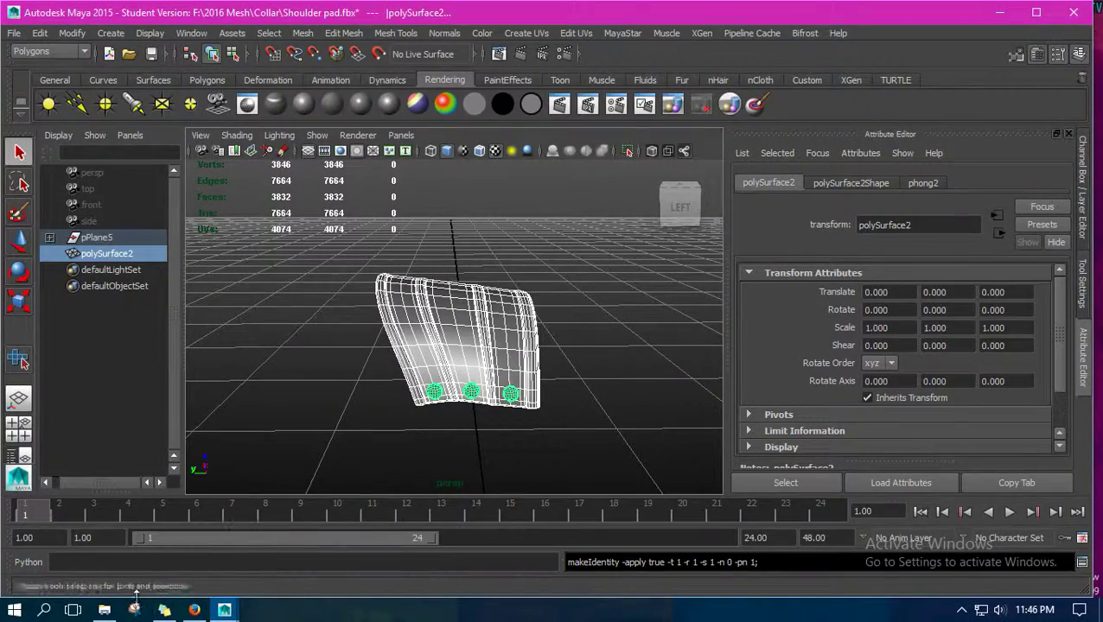
Switch to Sticky Notes and replace the note with text explaining there's one for the shoulder and another for the rounded buttons, studs or rounded tags.
left_click(194, 610)
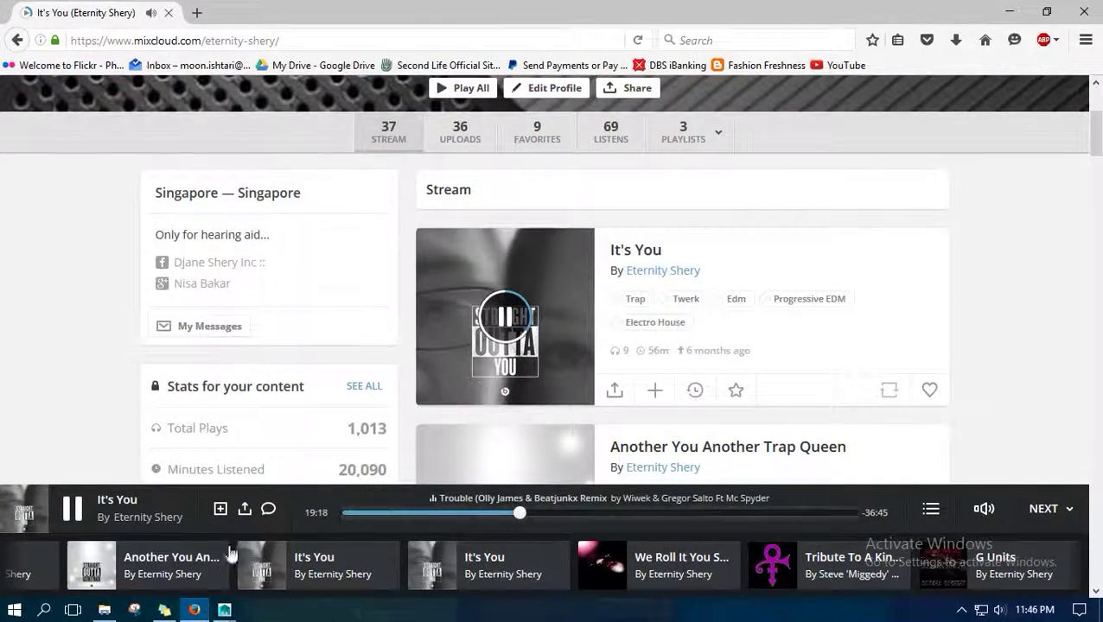
left_click(194, 610)
left_click(164, 610)
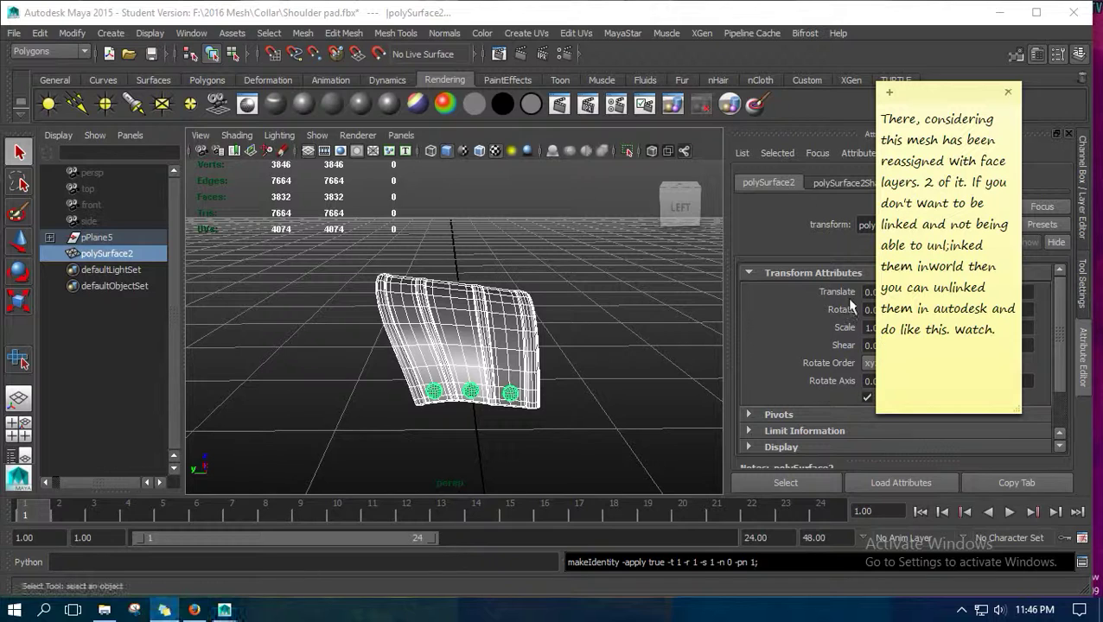
key("ctrl+a")
key("BackSpace")
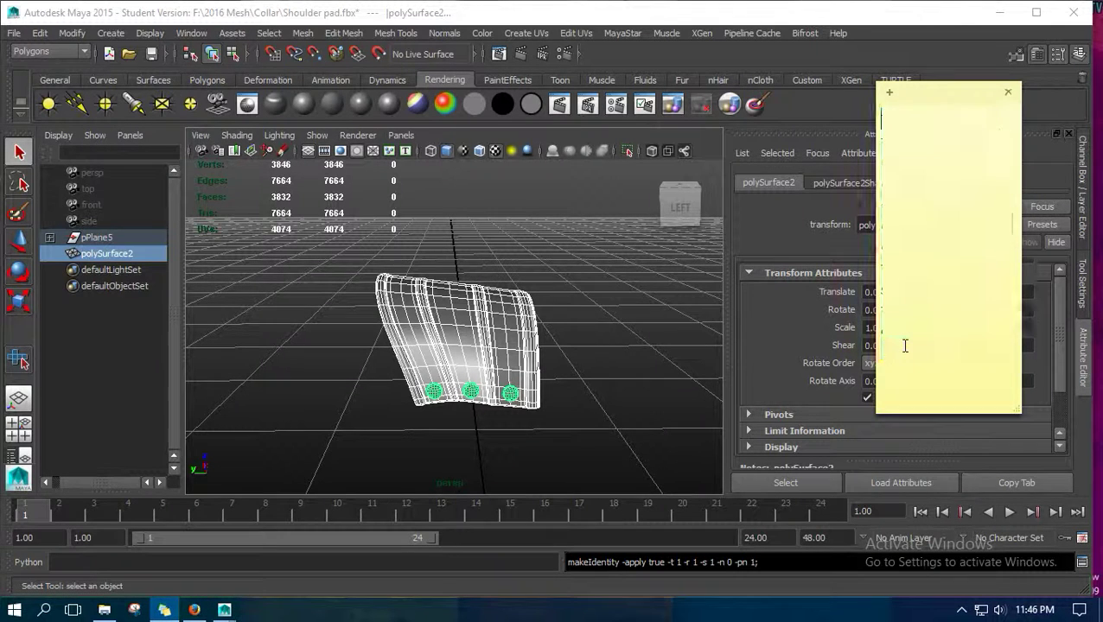
type("So as yo")
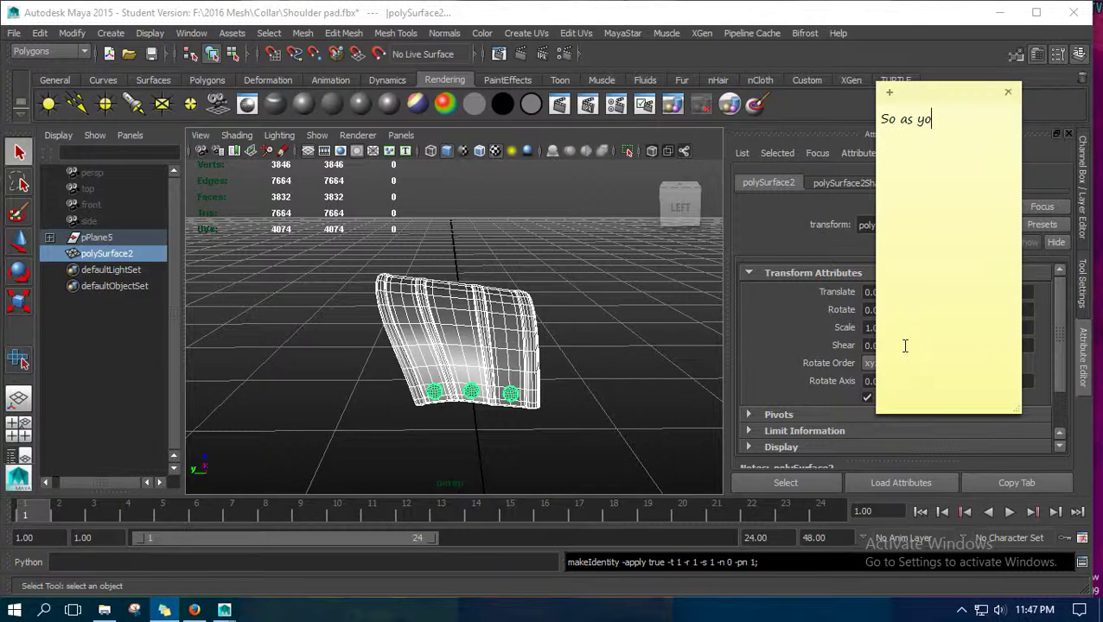
type("u can see there's one for the")
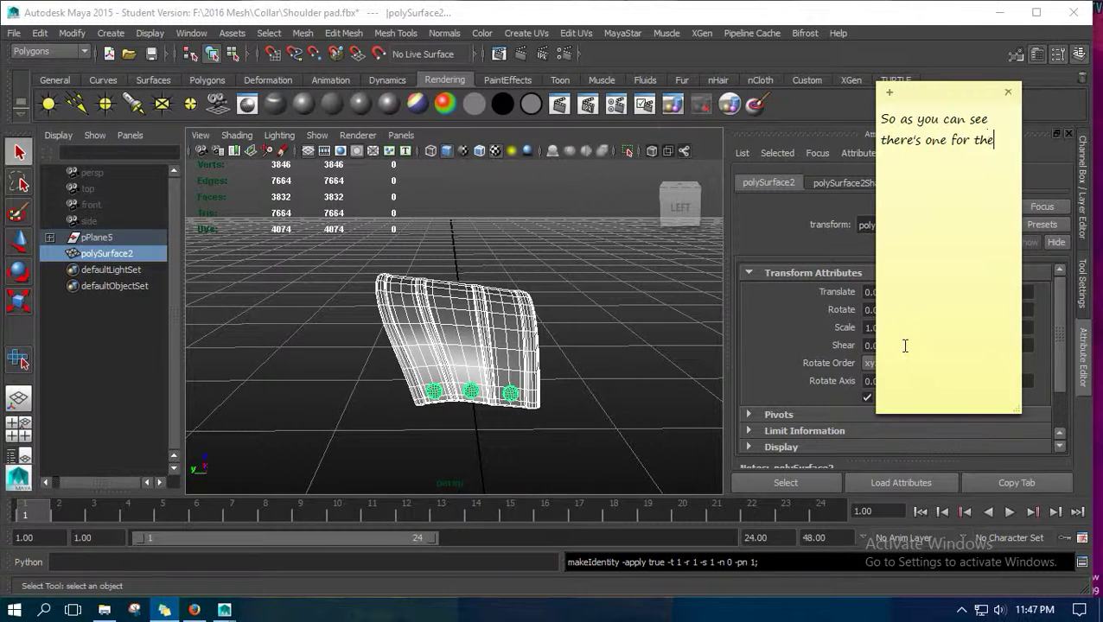
type(" shoulder and anoth")
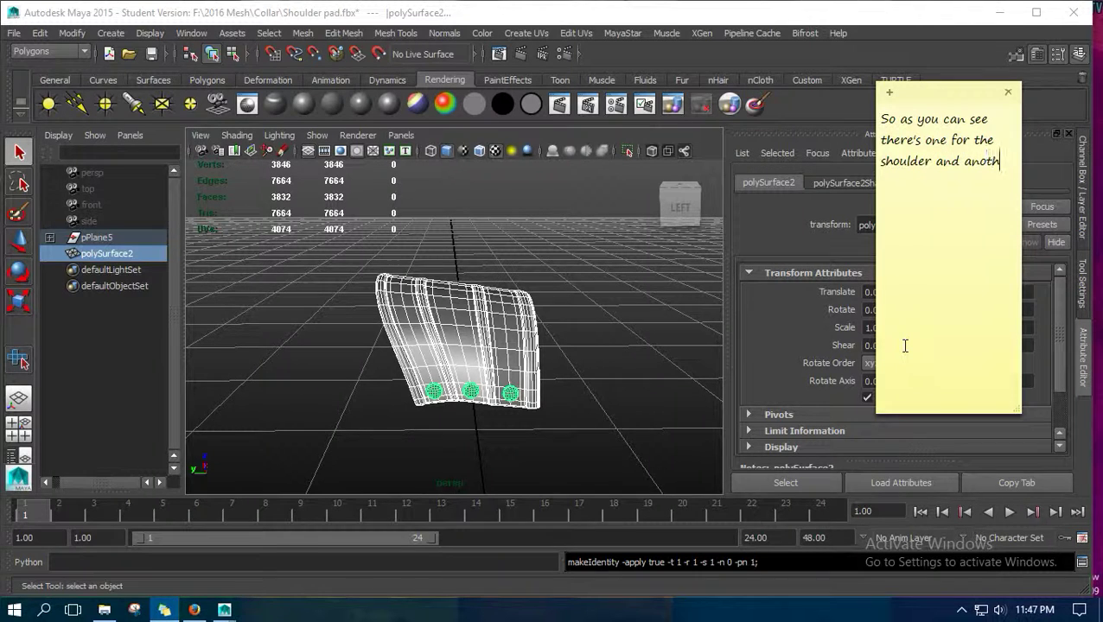
type("er one for the r")
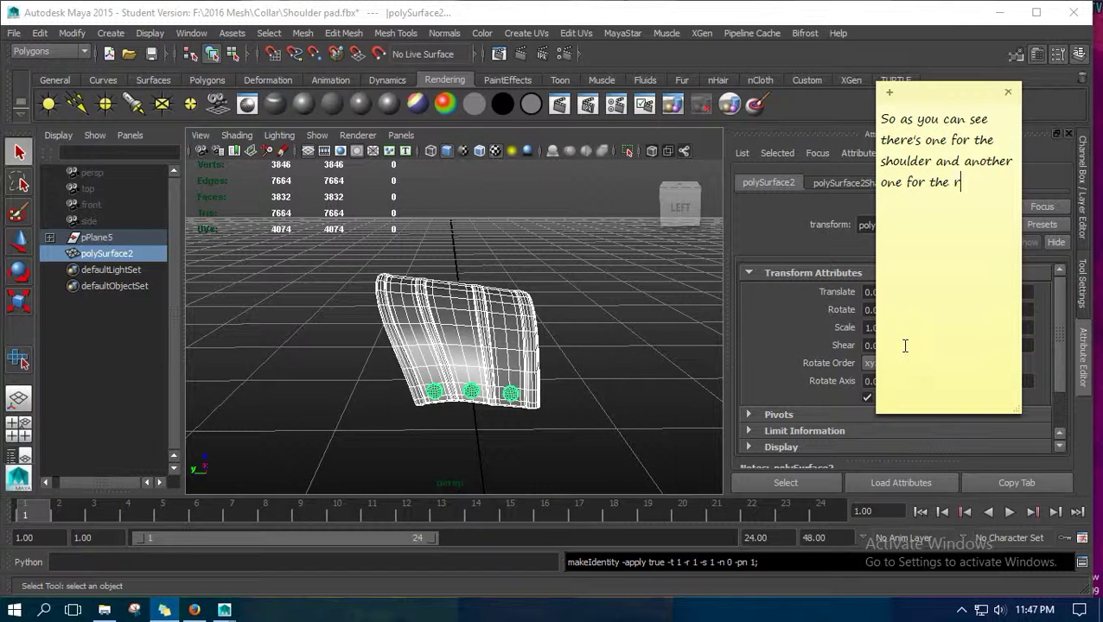
type("ounded buttons")
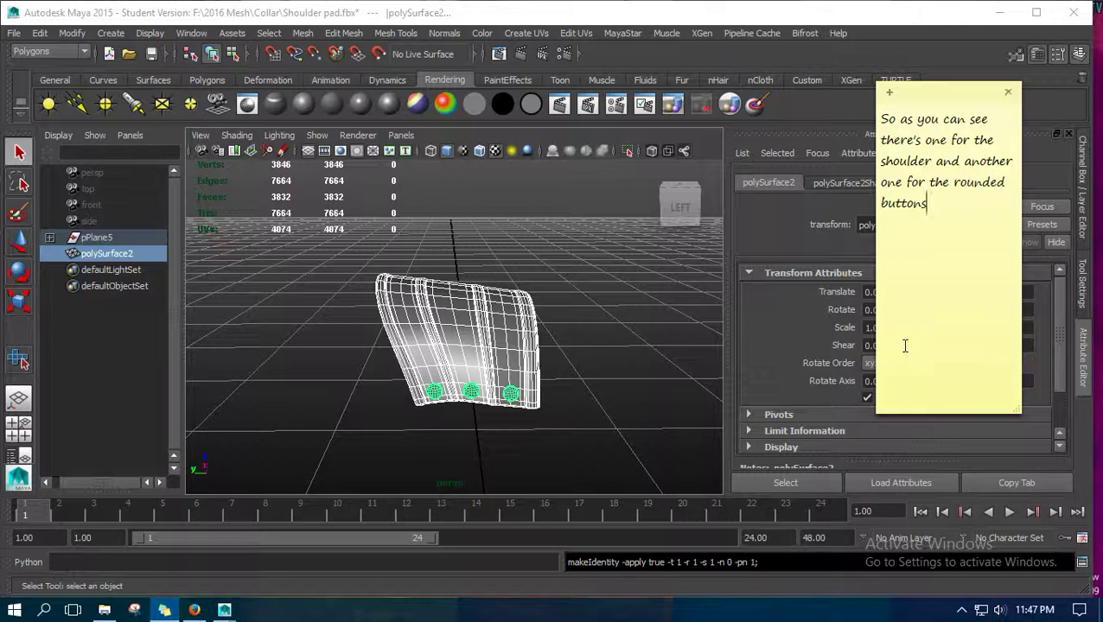
type(" or studs or roun")
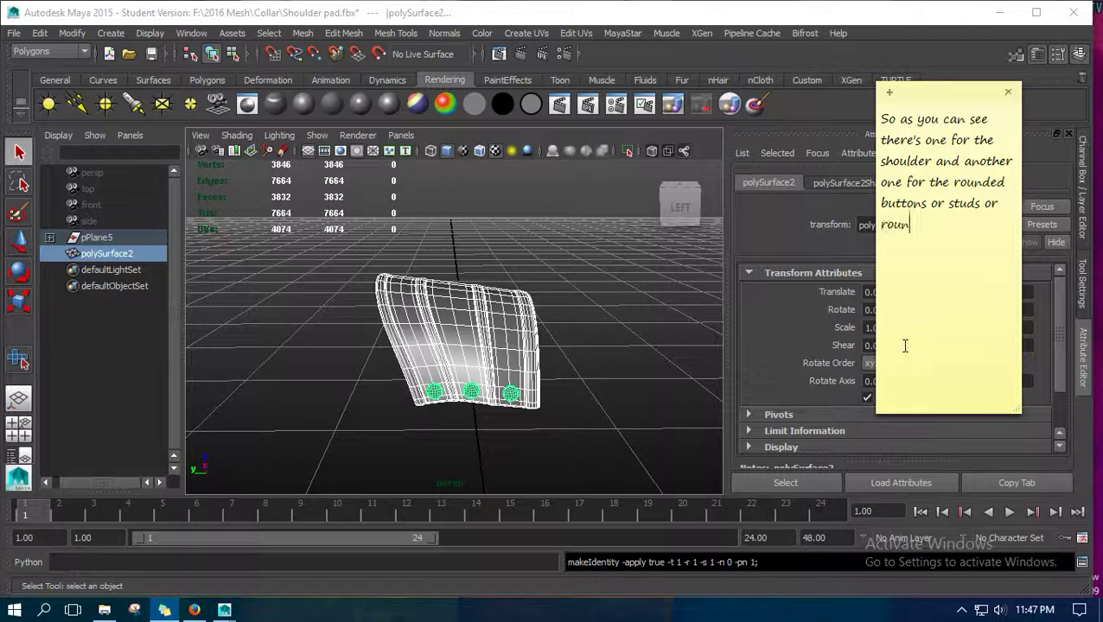
type("ded tags Which")
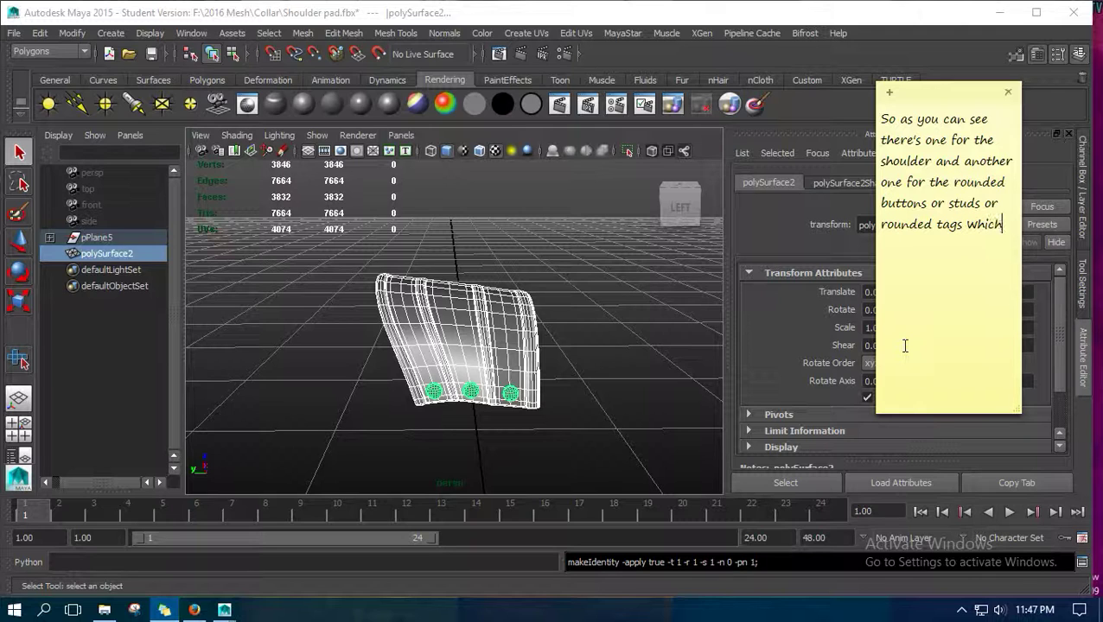
type("ever you ")
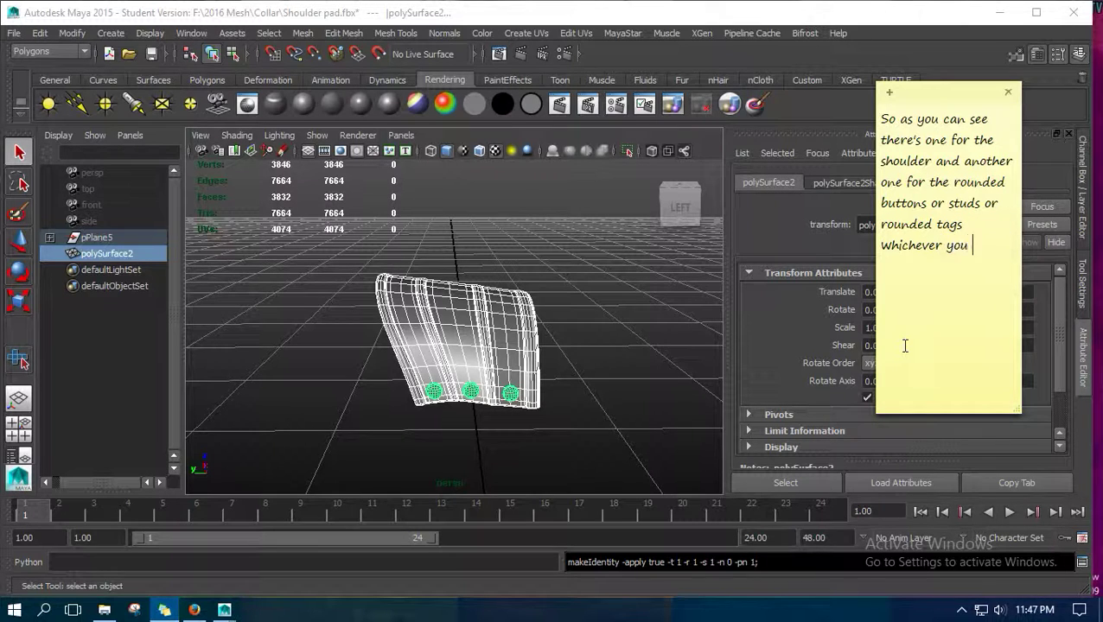
type("called it.")
Replace the sticky note's text with "save it like this as unrigged. Look again".
key("ctrl+a")
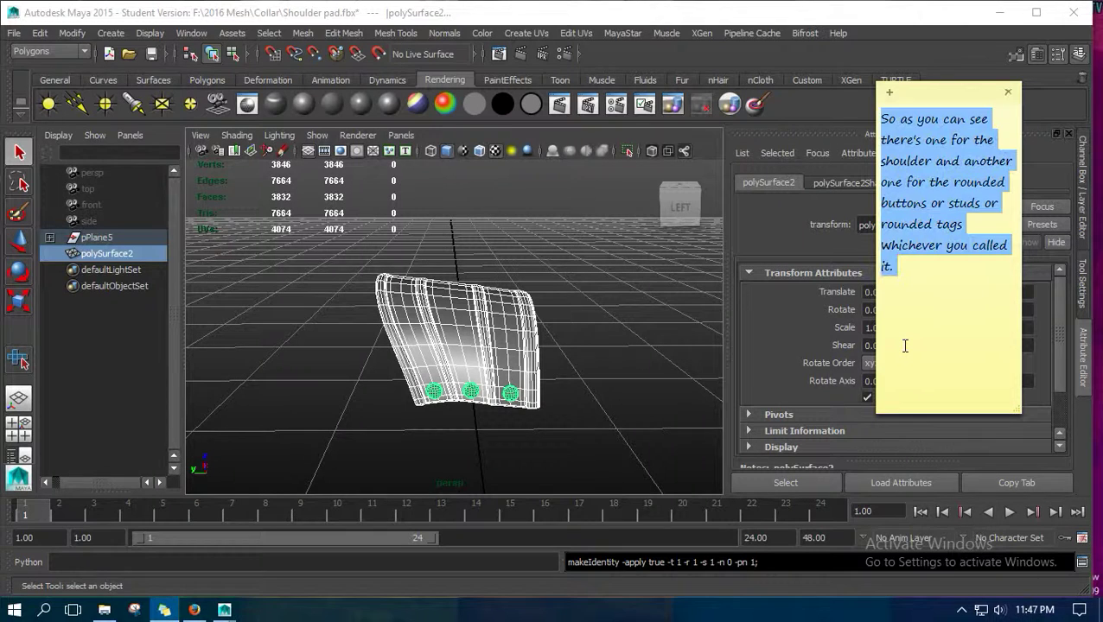
key("BackSpace")
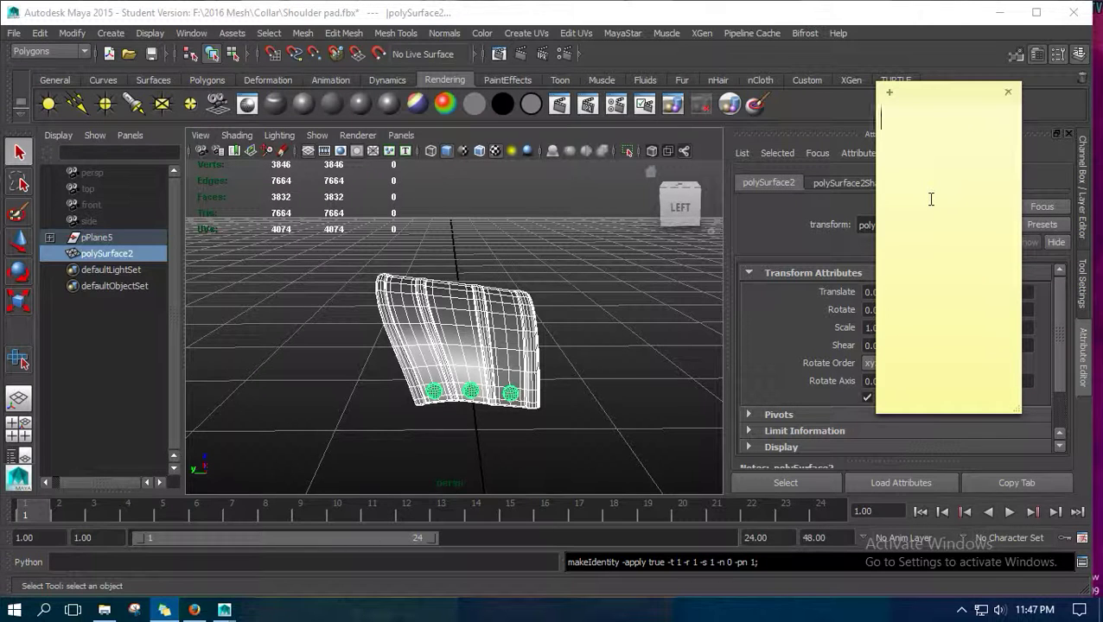
type("save it like this")
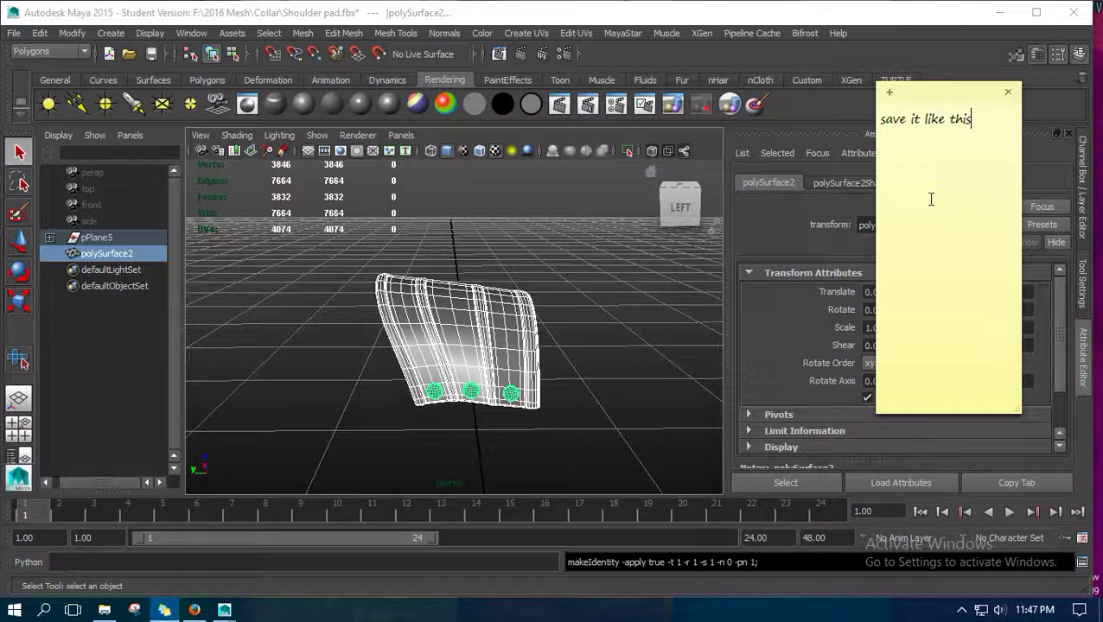
type(" as unrigged. Look again")
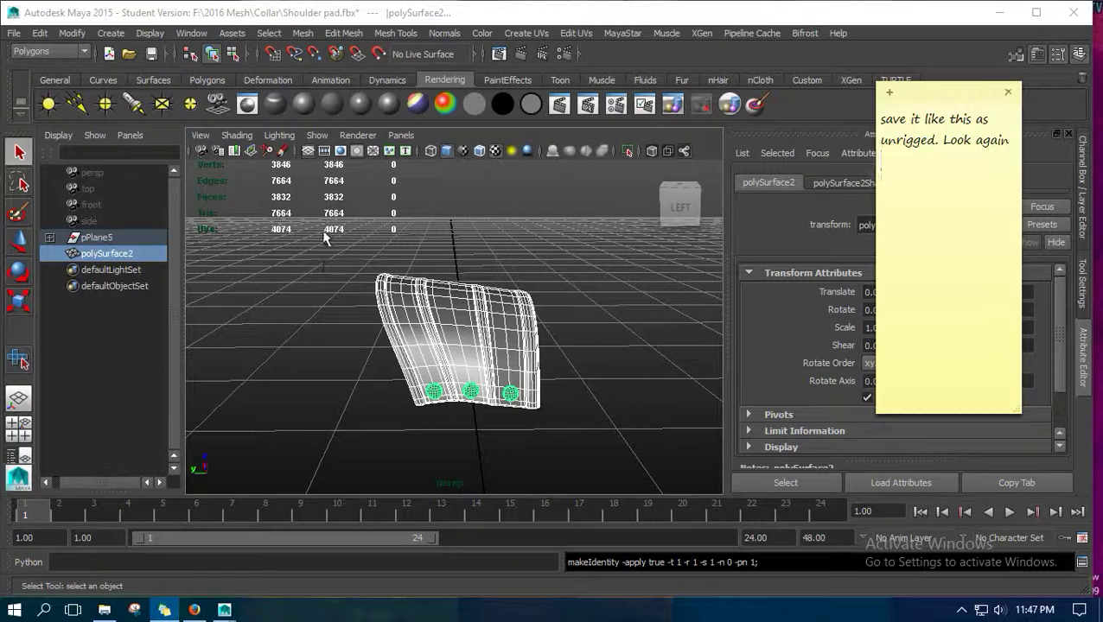
Back in Maya, set Rotate X to -90 and the X, Y and Z scale to 100 for the selected strap and stud meshes.
left_click(497, 361)
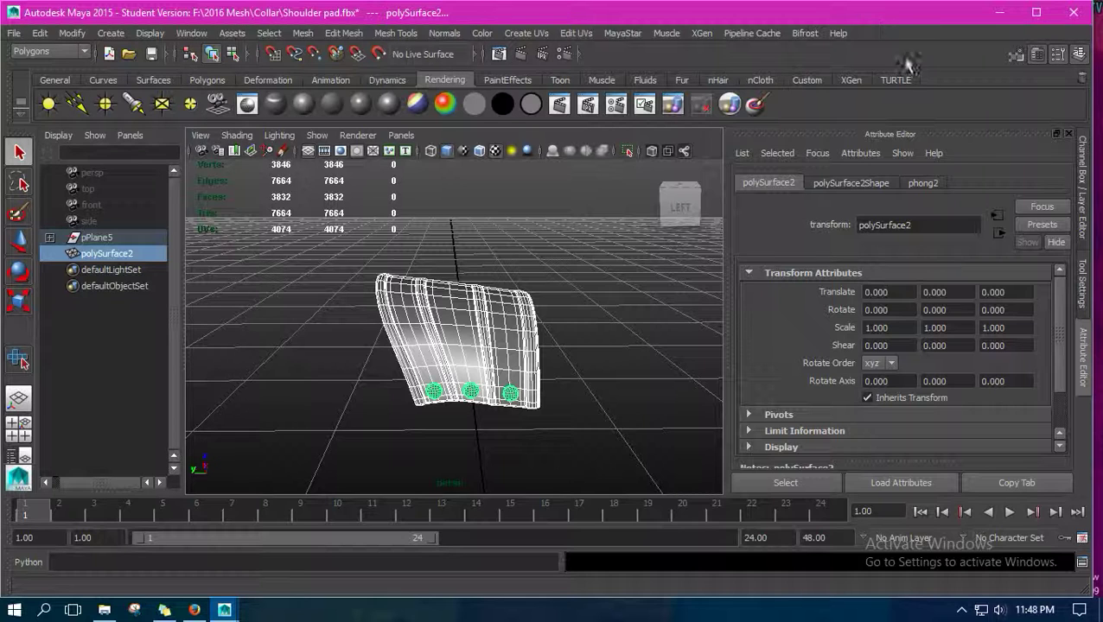
left_click(1081, 173)
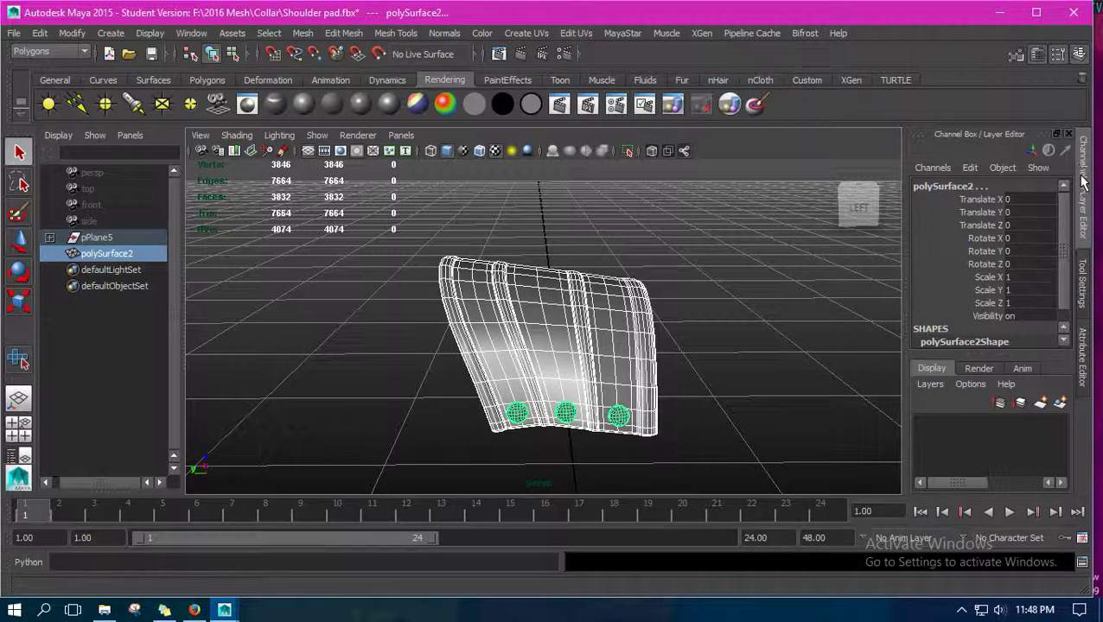
left_click(1016, 237)
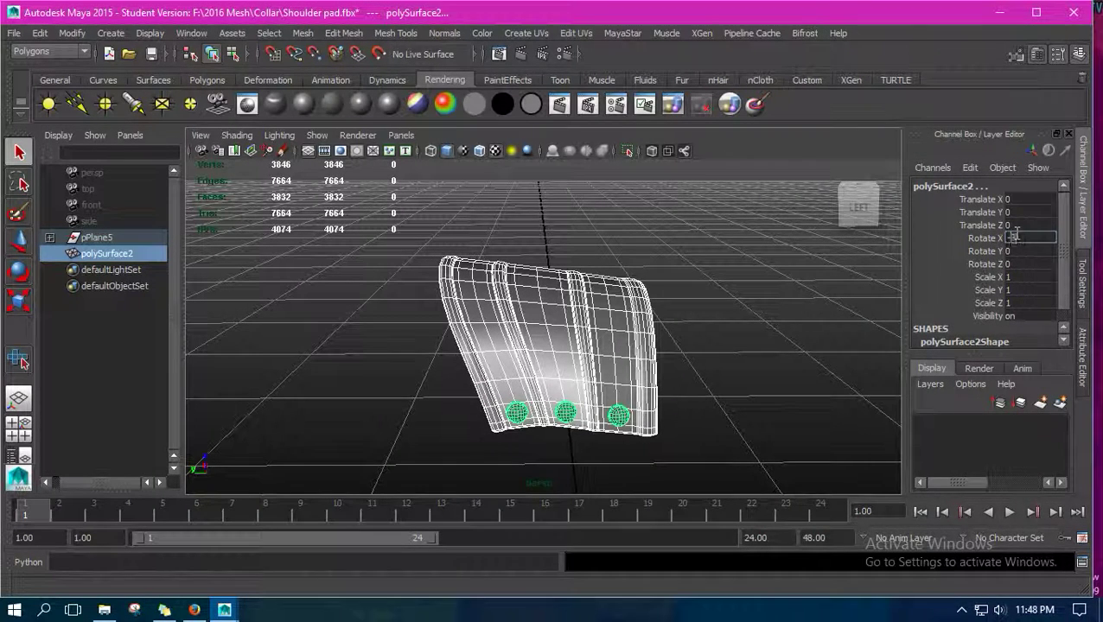
left_click_drag(1008, 277, 1020, 302)
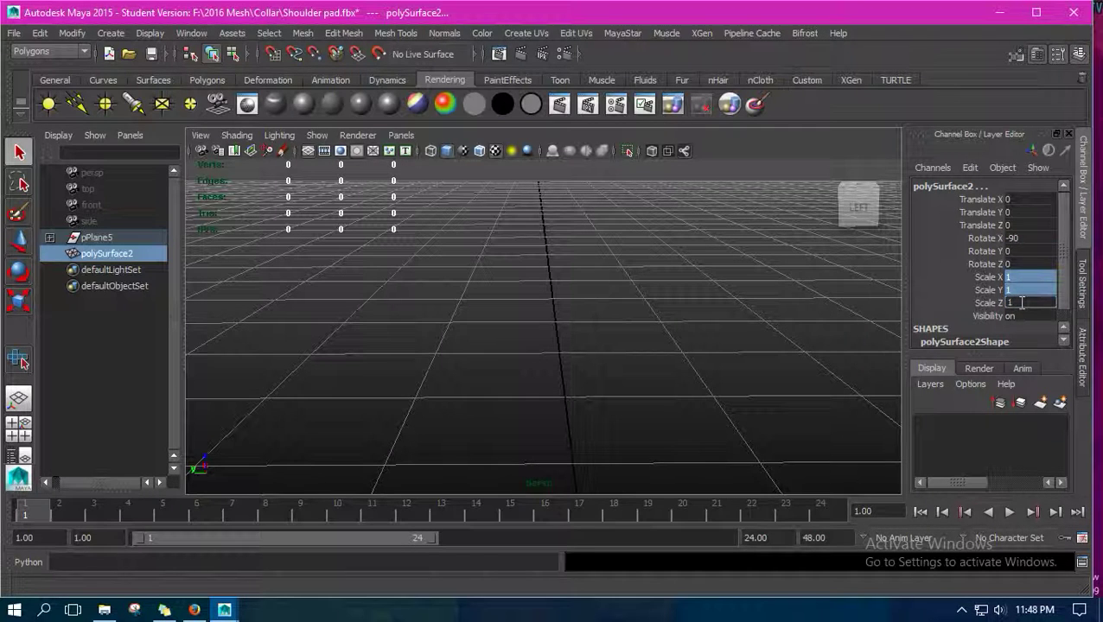
type("100")
key("Return")
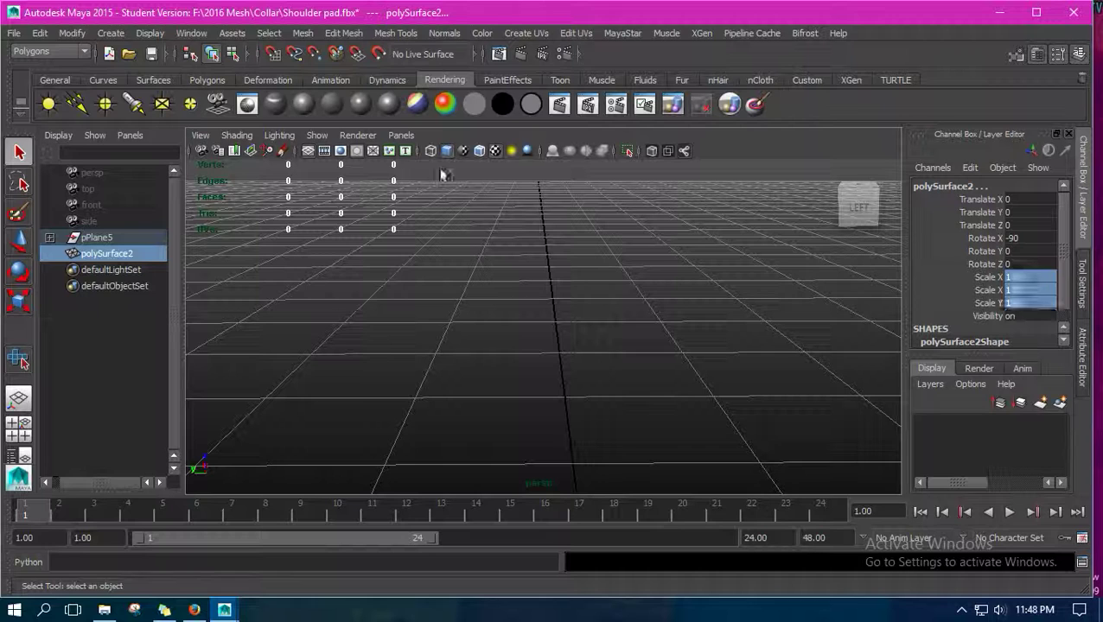
Freeze and reset the transformations of the rotated and enlarged meshes.
left_click(78, 33)
left_click(98, 88)
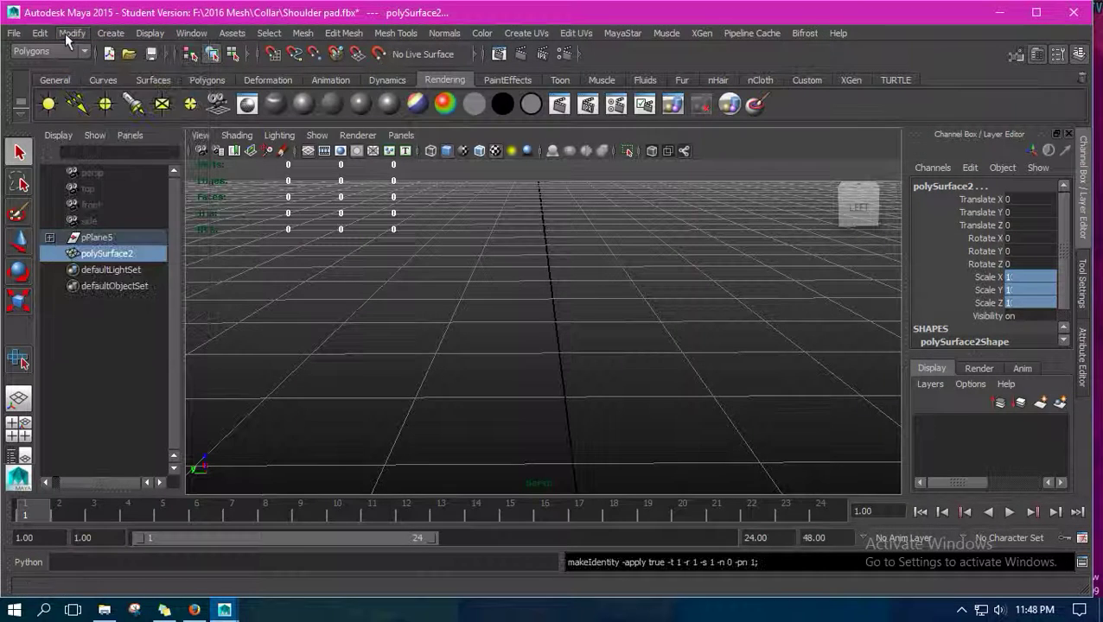
left_click(69, 33)
left_click(90, 72)
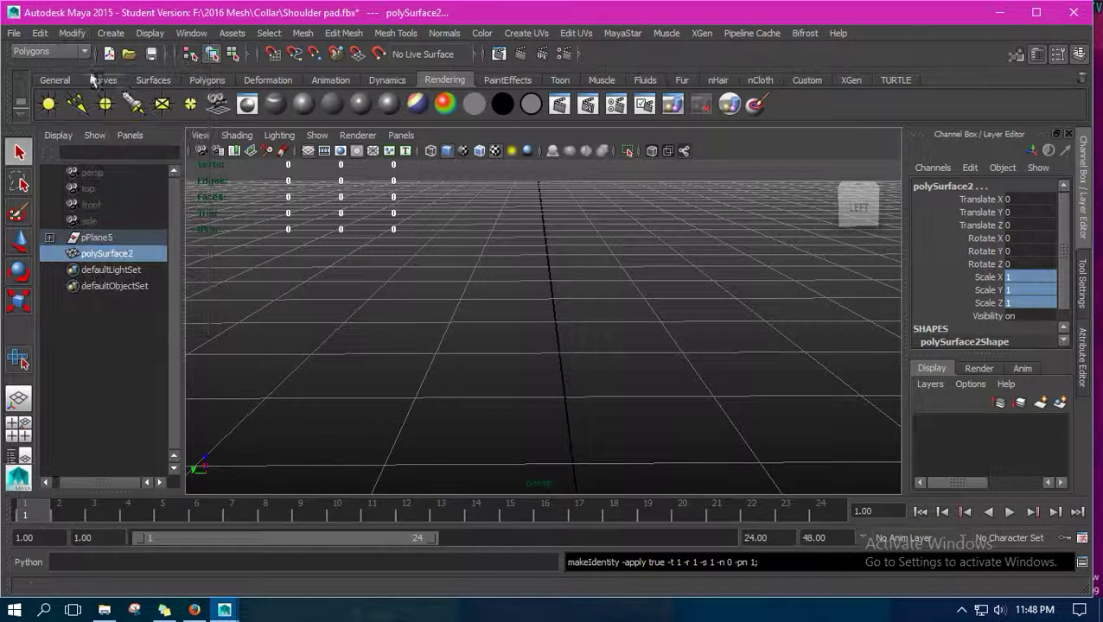
Set Rotate X to 90 and the X, Y and Z scale to 0.01 for both selected meshes.
left_click(1020, 237)
type("90")
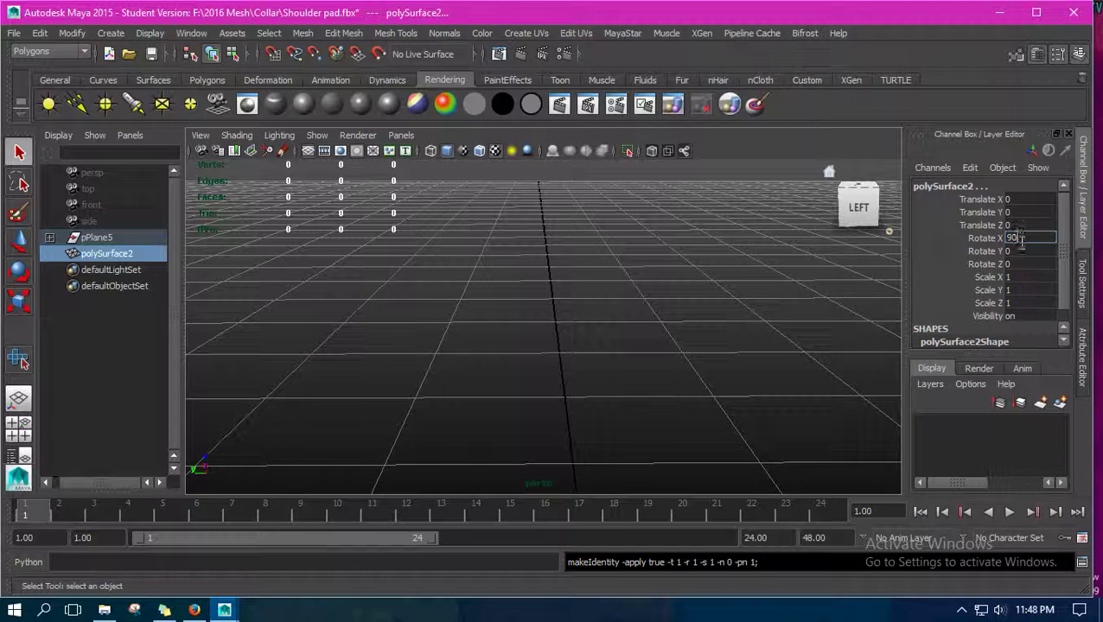
left_click_drag(1018, 276, 1026, 293)
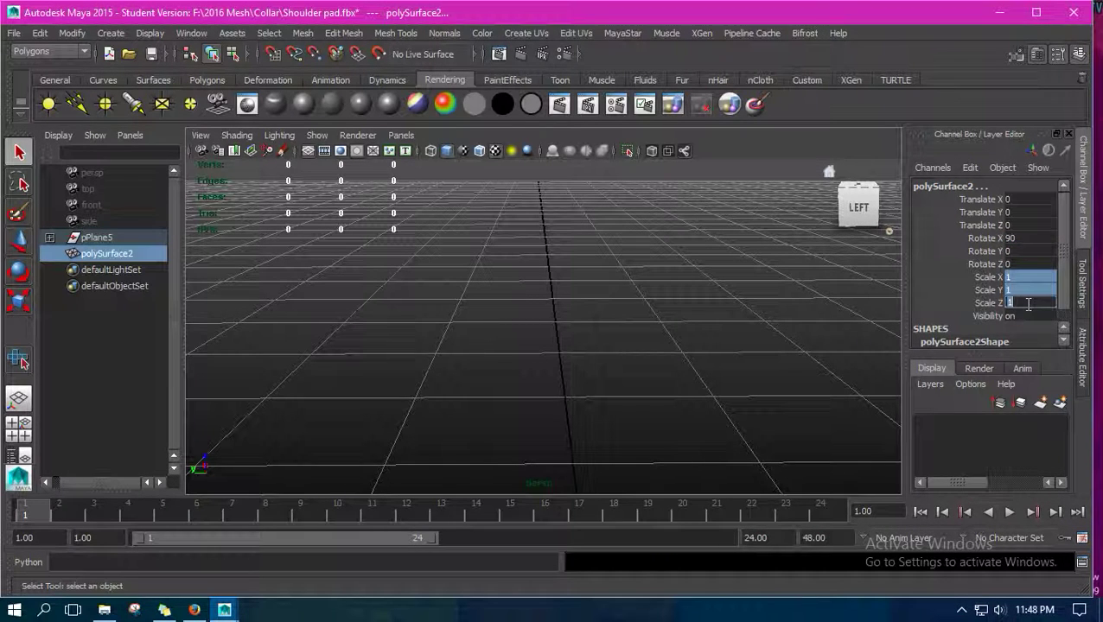
key("Return")
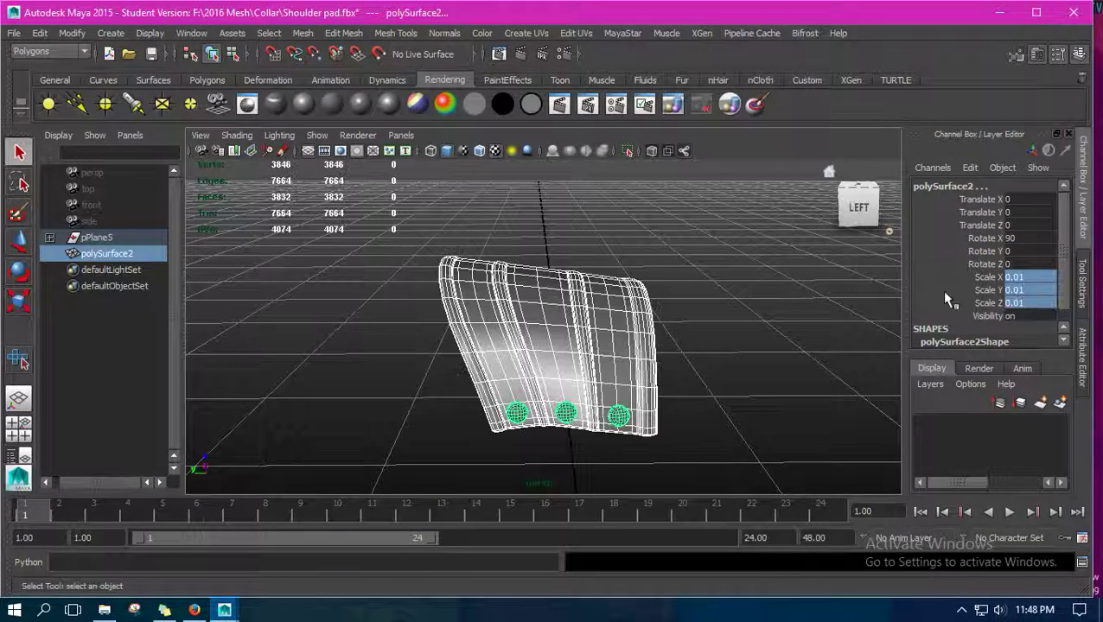
Export the selected meshes in DAE_FBX format as "Shoulder pad Unrigged.dae" in the Collar folder, and review and dismiss the export warning.
left_click(14, 34)
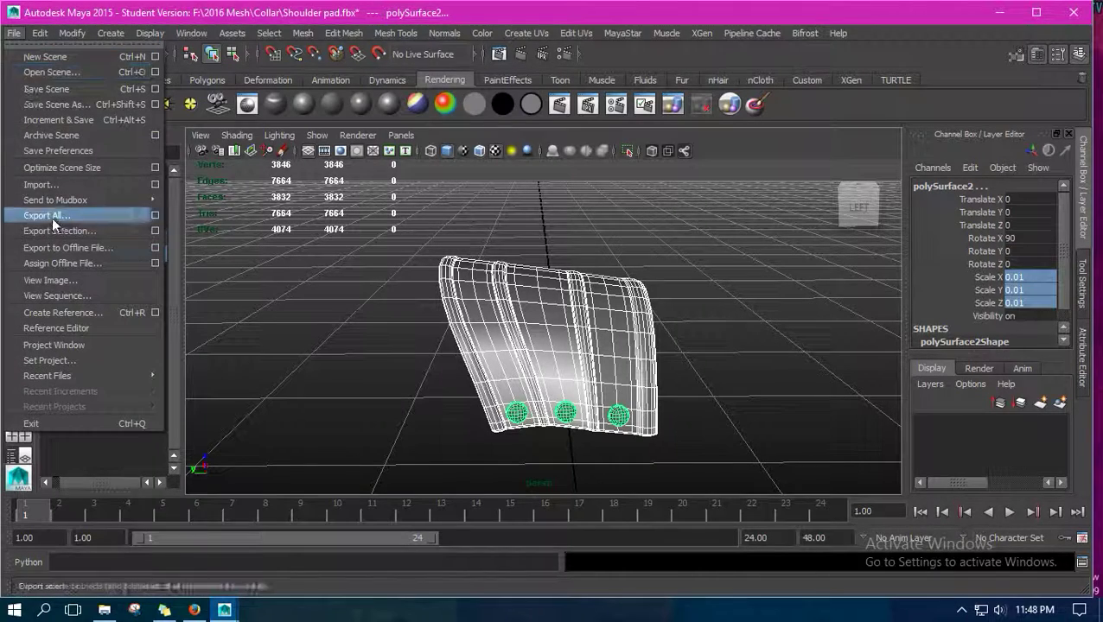
left_click(54, 234)
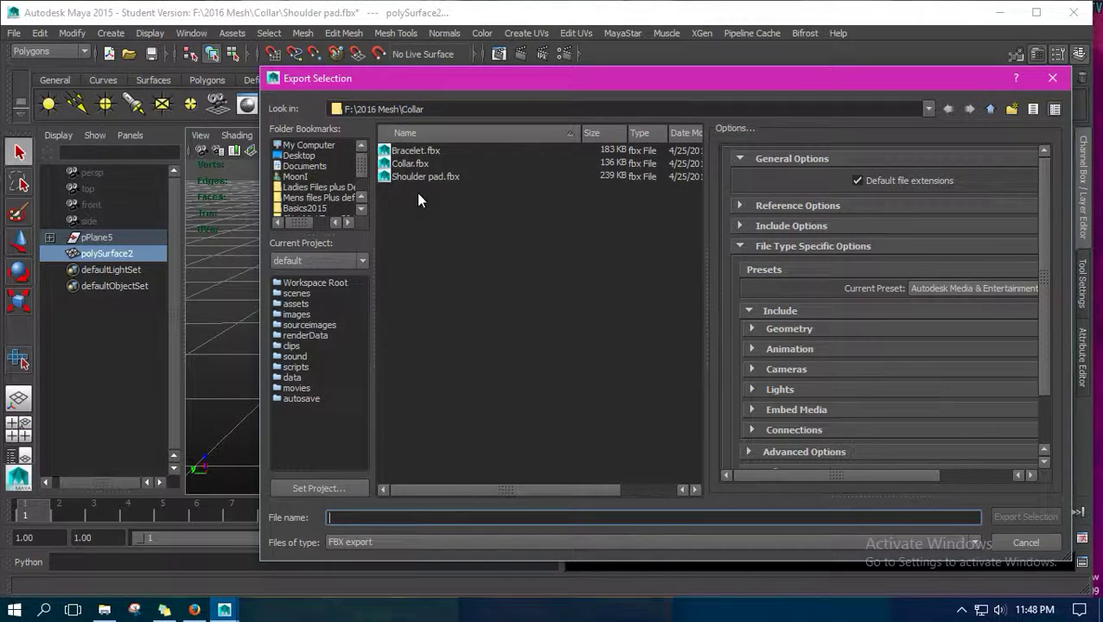
left_click(417, 177)
left_click(411, 540)
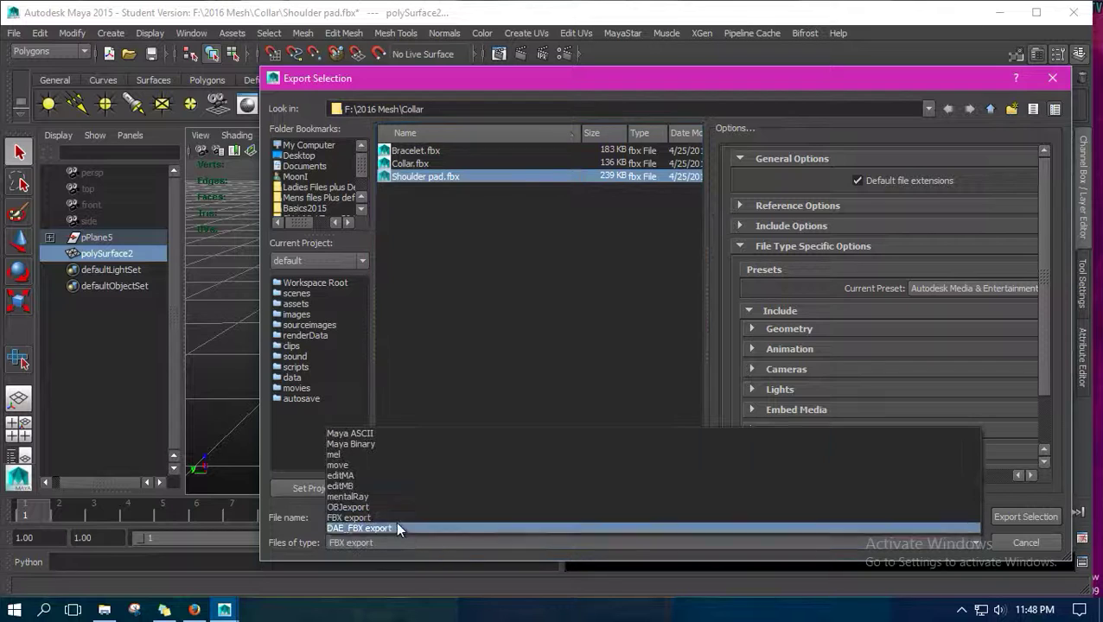
left_click(395, 527)
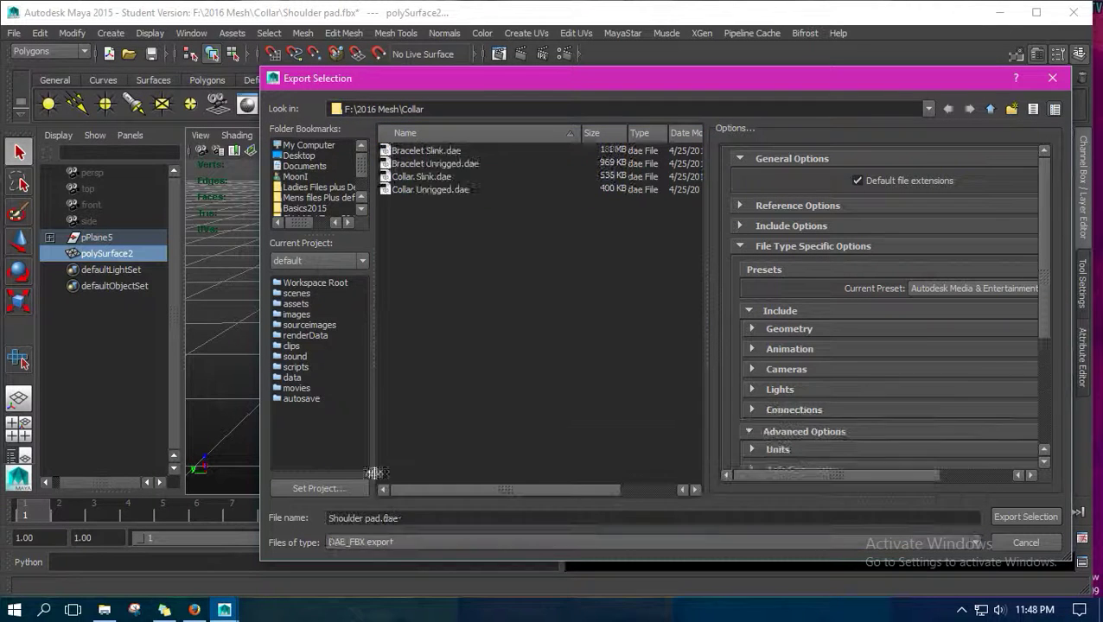
left_click(381, 517)
type("Unrig")
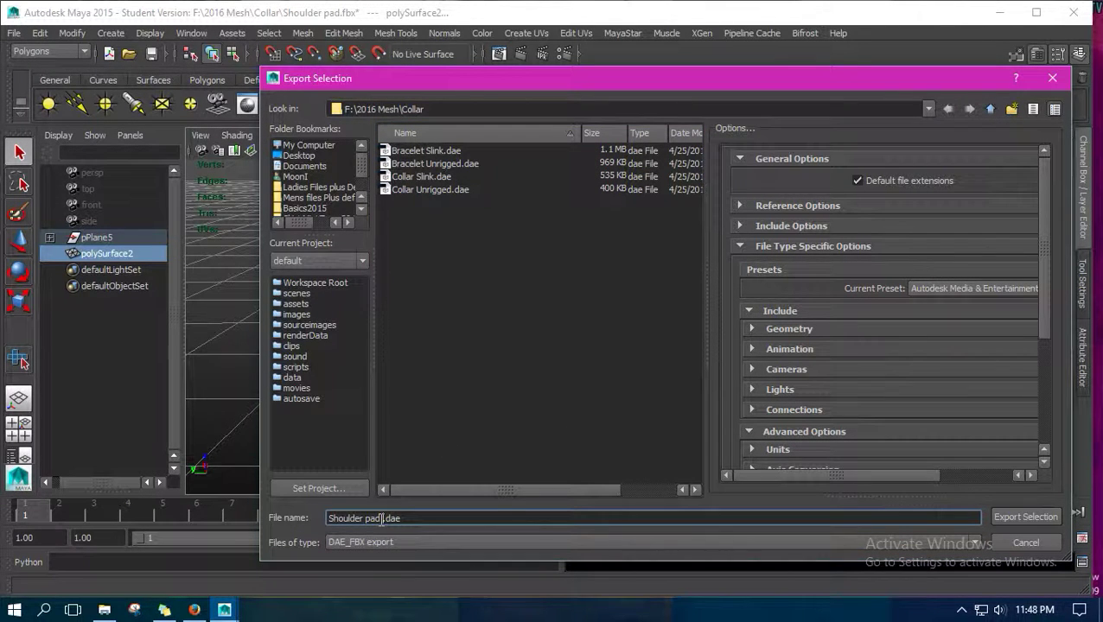
type("ged")
left_click(1020, 519)
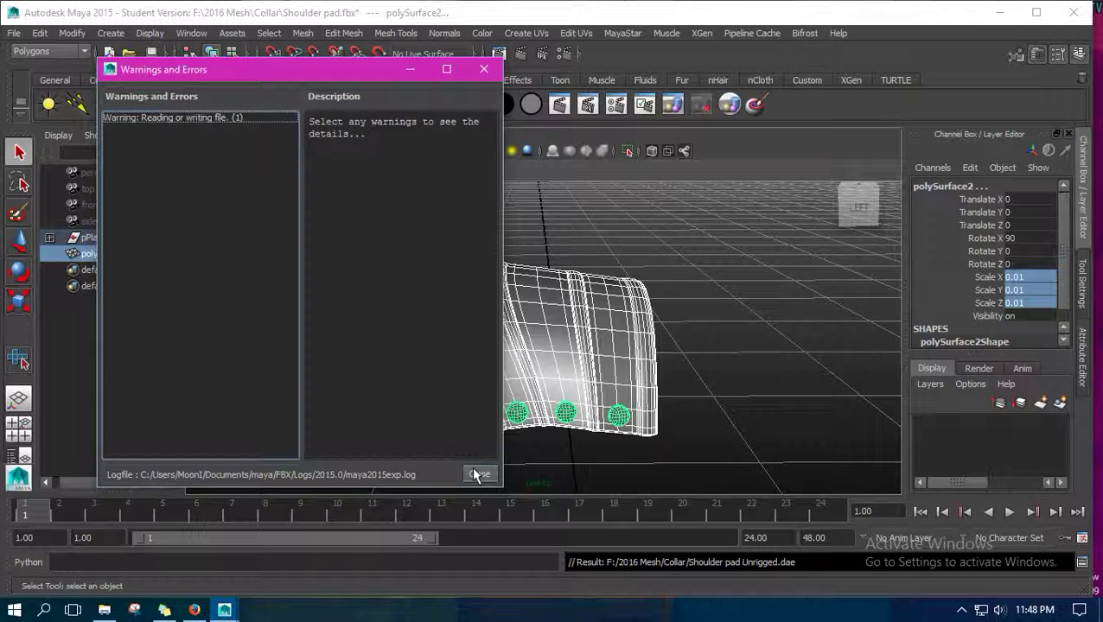
left_click(229, 117)
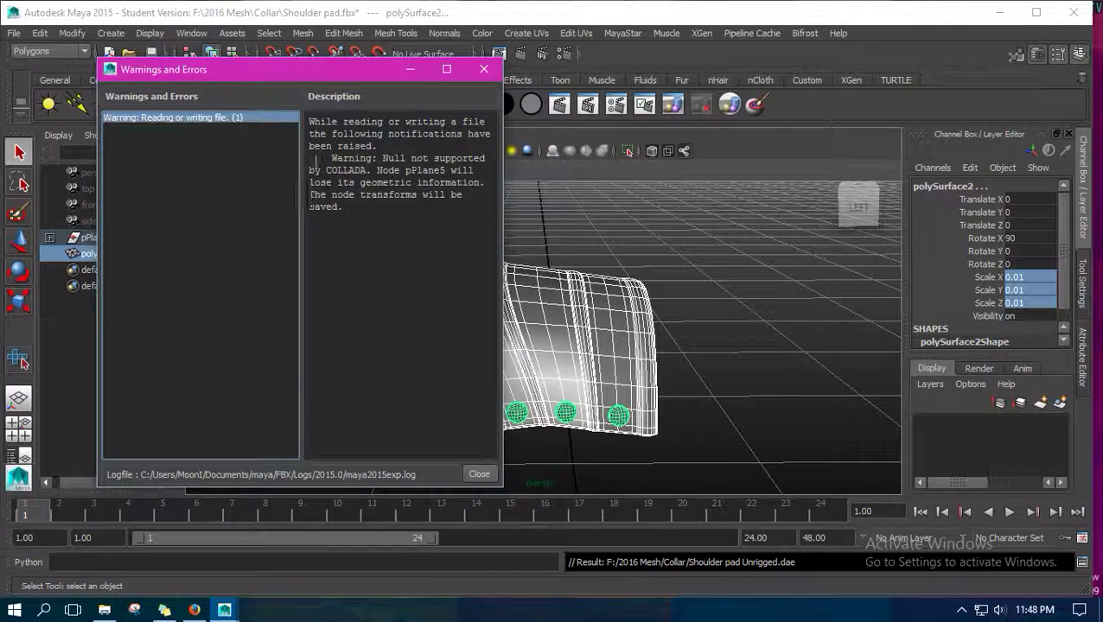
left_click(478, 474)
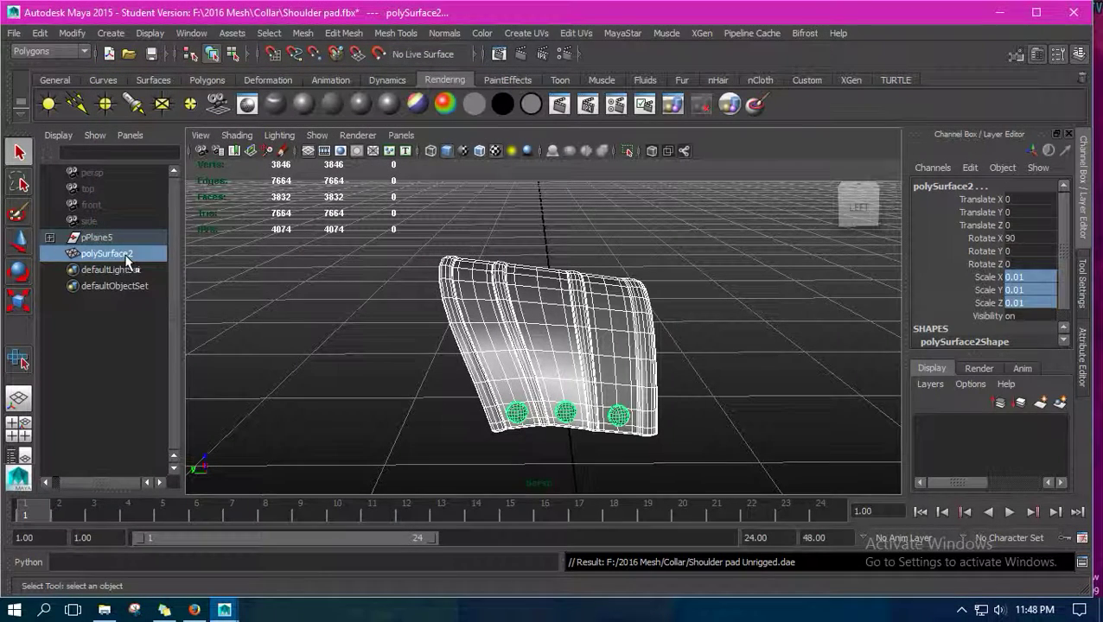
Switch to the sticky note and replace its text with "Like that or the first one when you linked them all together and".
left_click(441, 428)
left_click_drag(443, 426, 845, 413, "alt")
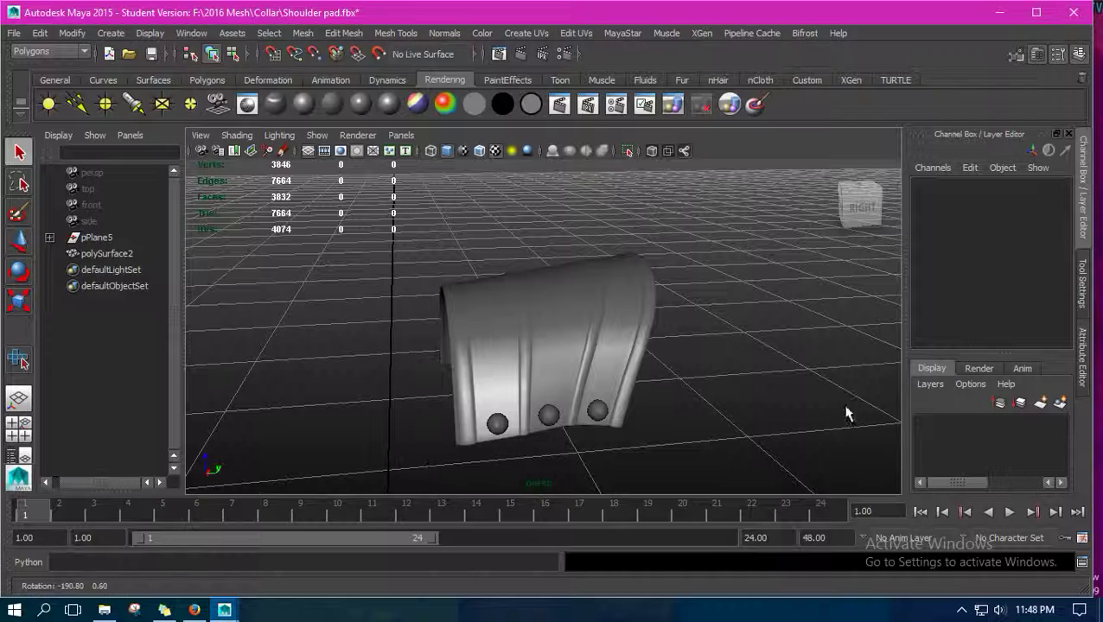
left_click(166, 611)
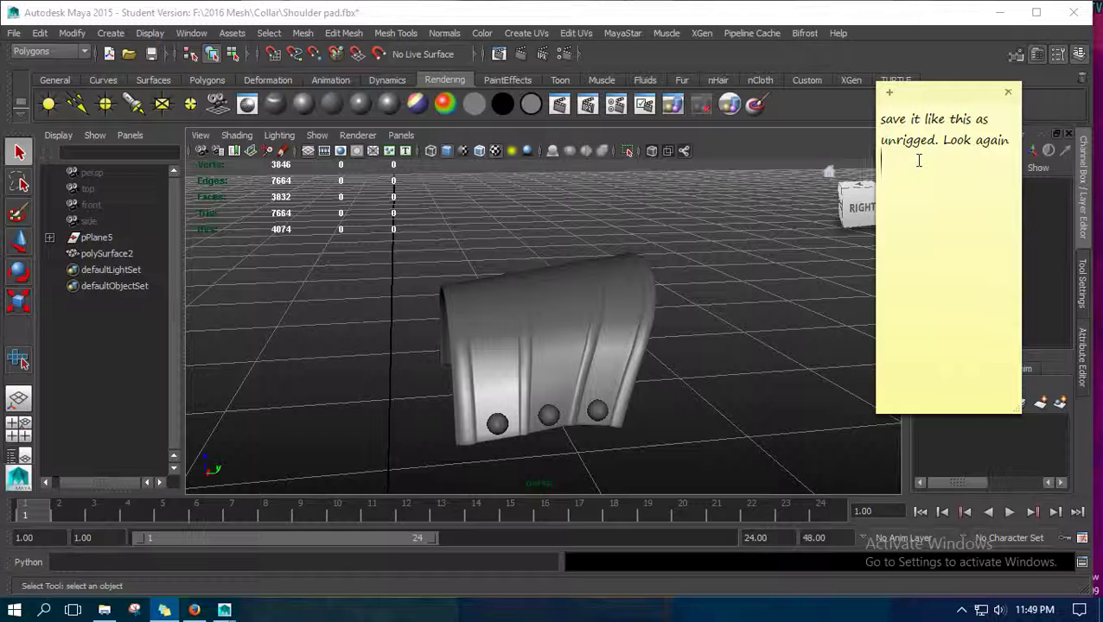
key("ctrl+a")
type("L")
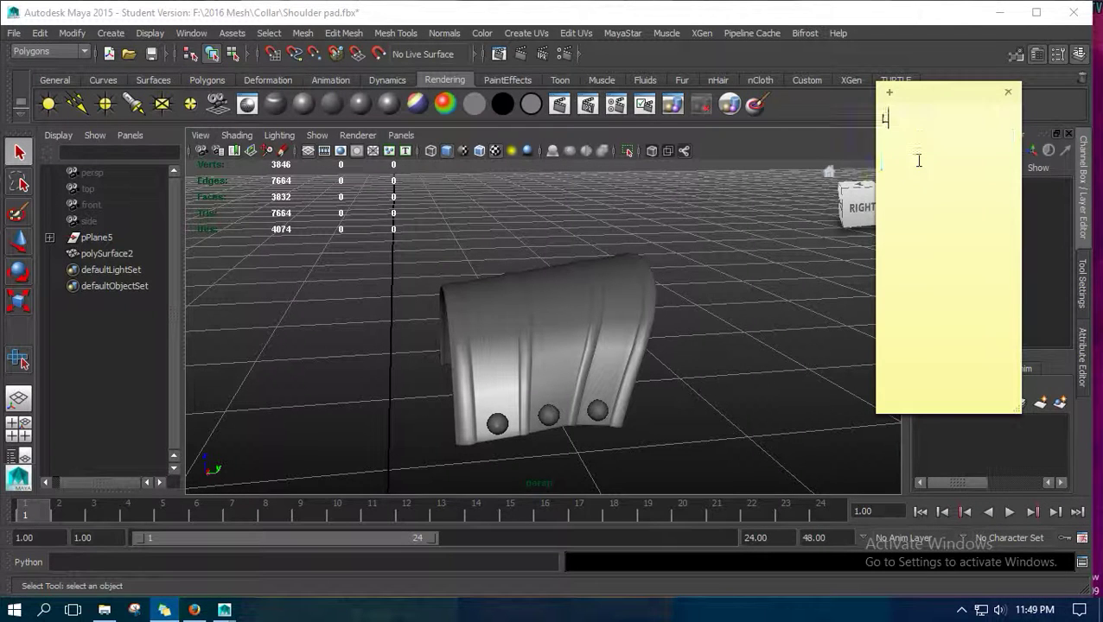
type("ike that or the first ")
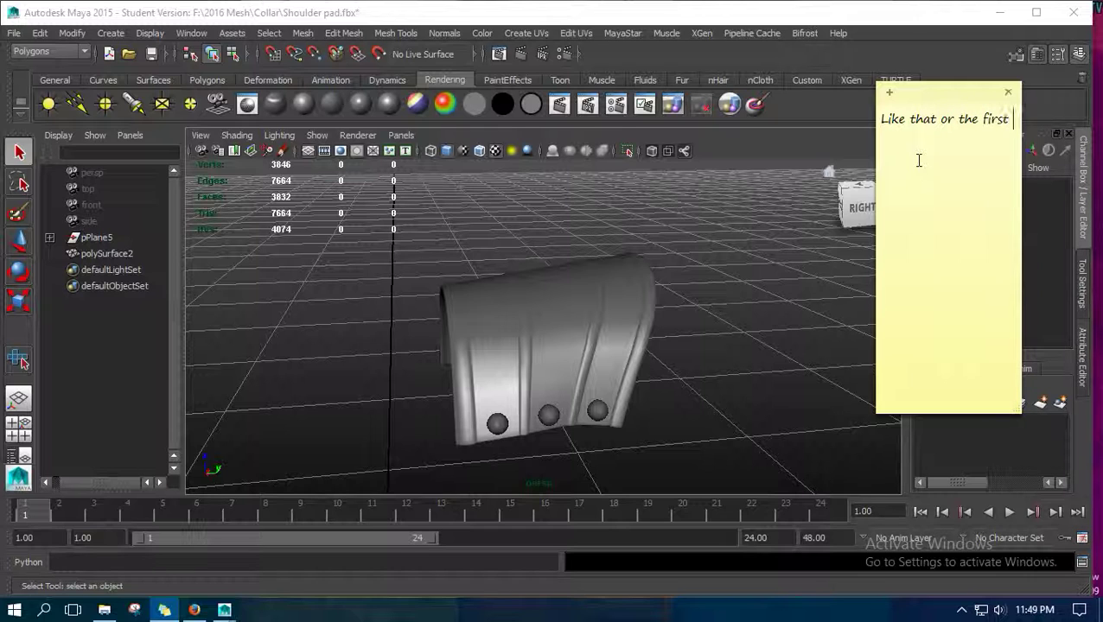
type("one When you linked them ")
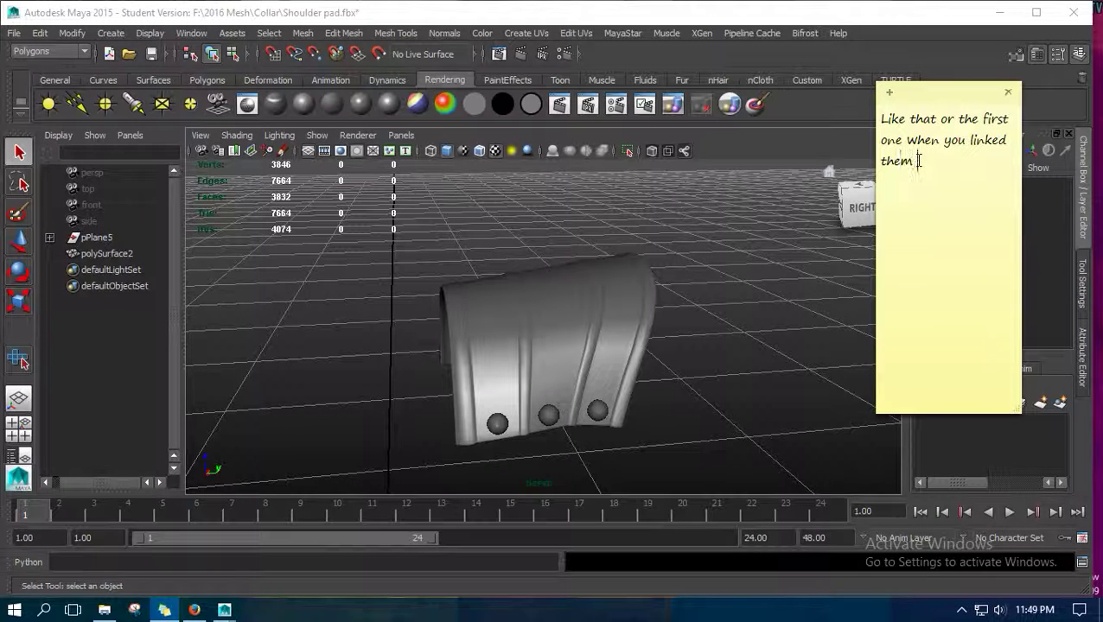
type("all together and")
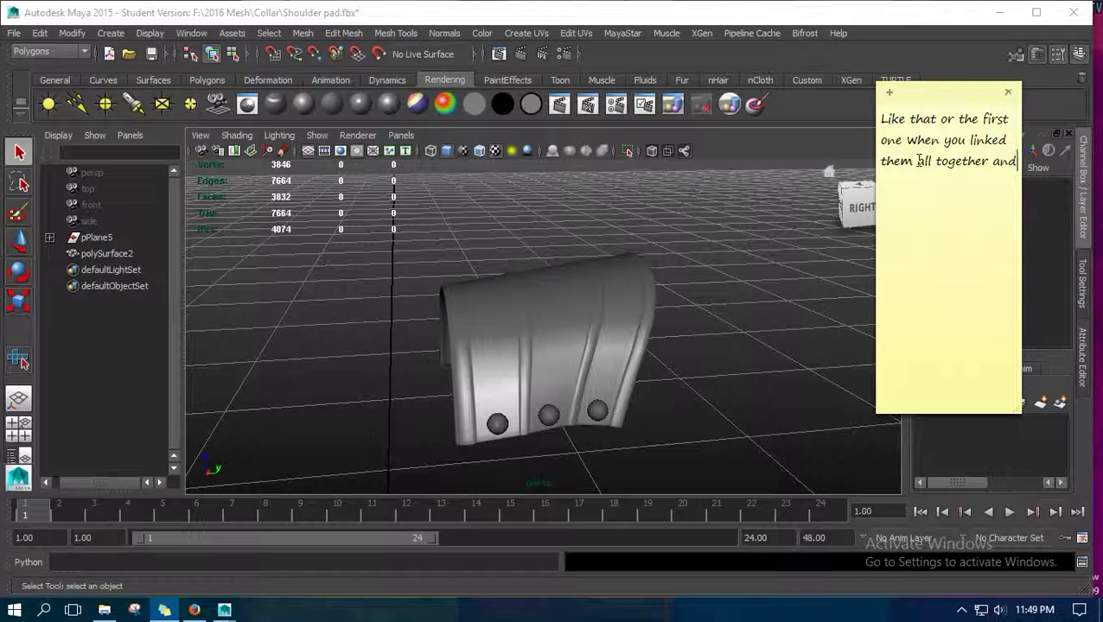
Continue the note with "do face layers and export it as it is, Shoulder pads unrigged.".
type(" do face layer")
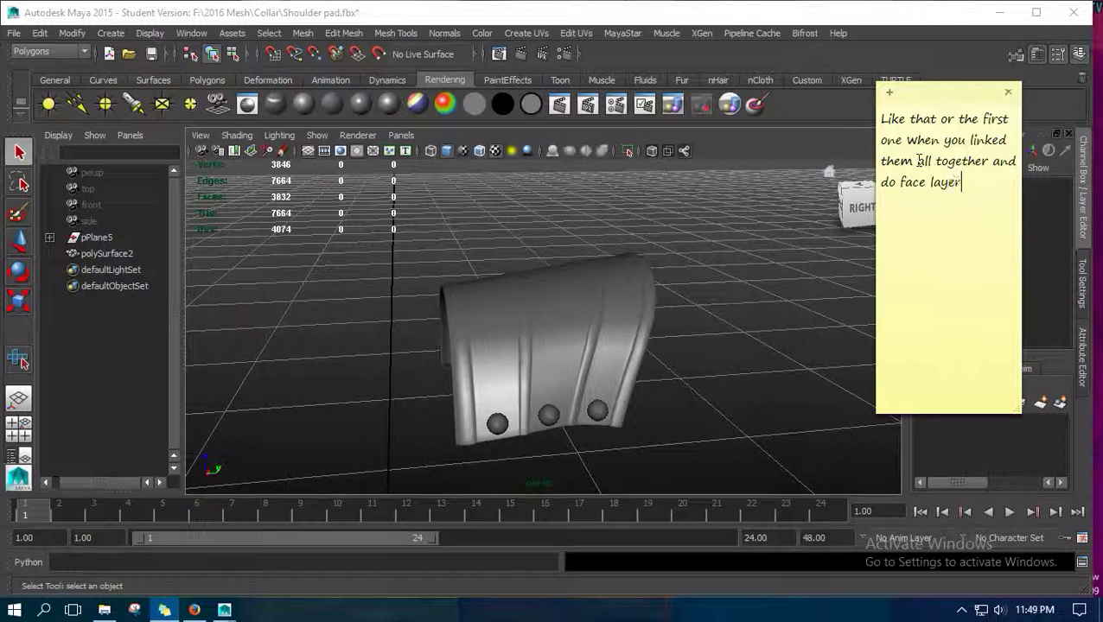
type("s and export it as")
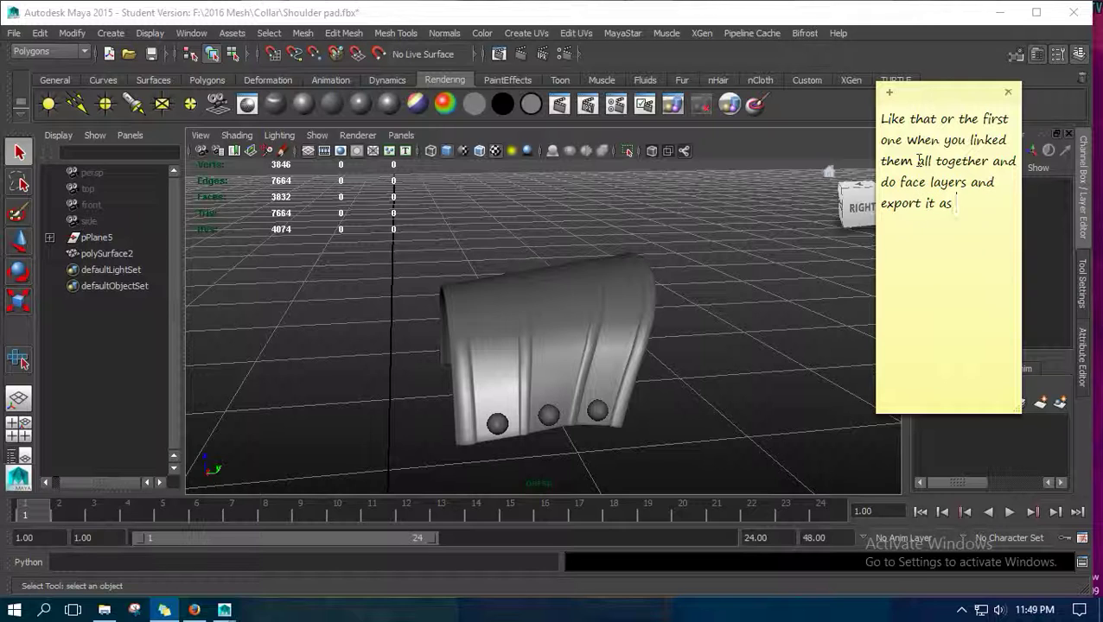
type(" it is")
type(", Shoulde")
type("r ")
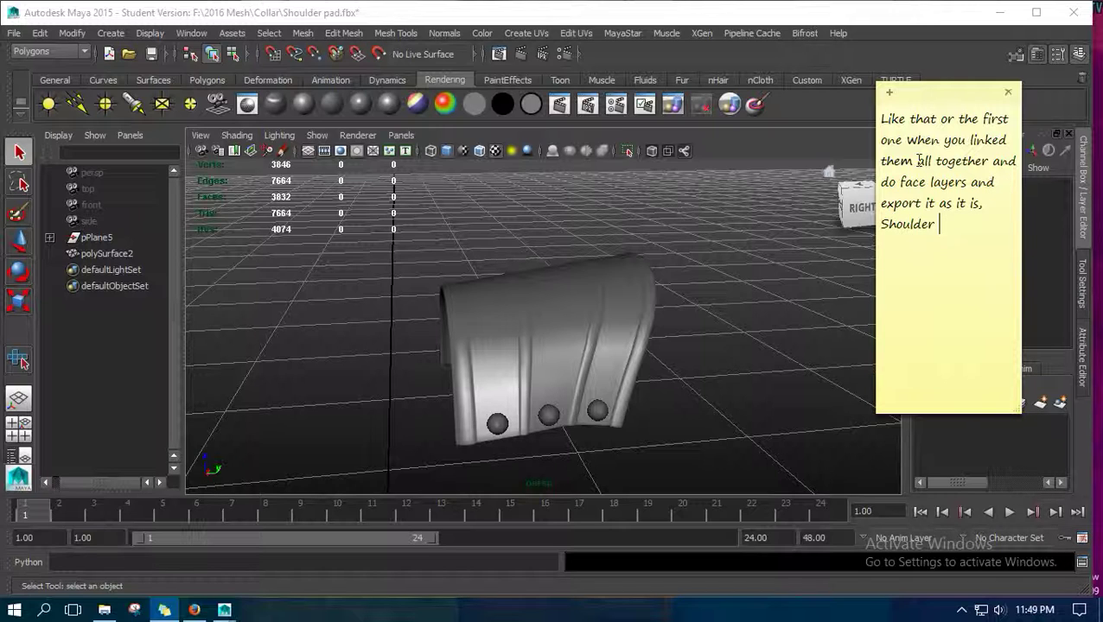
type("pads unrigged ")
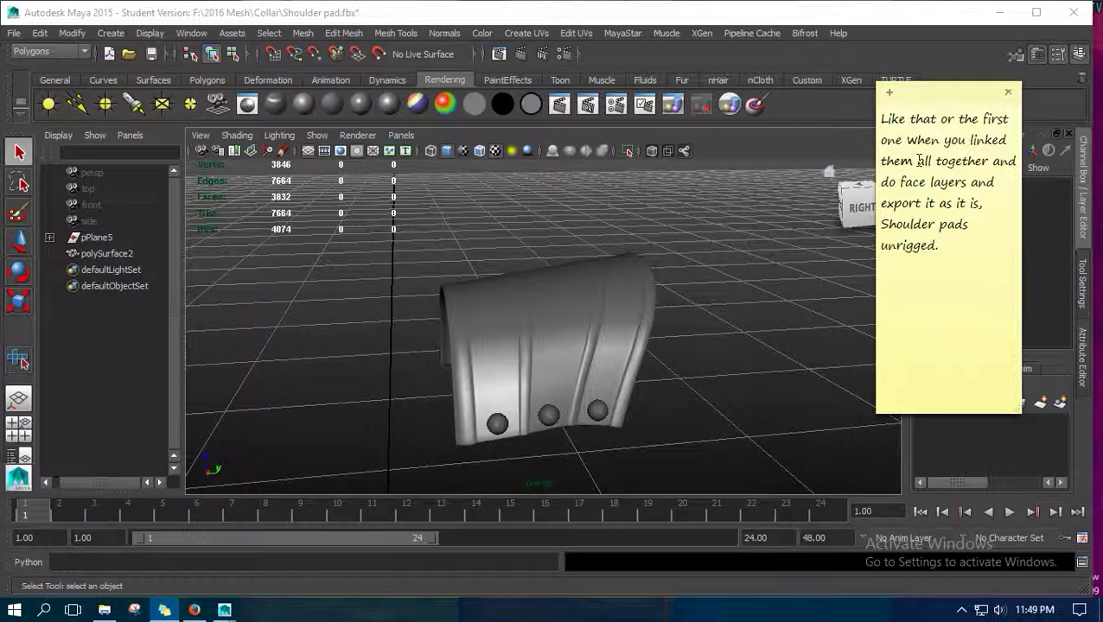
Add "The same thing but the difference was the face layers and linked meshes" to the note.
type(" The same thing")
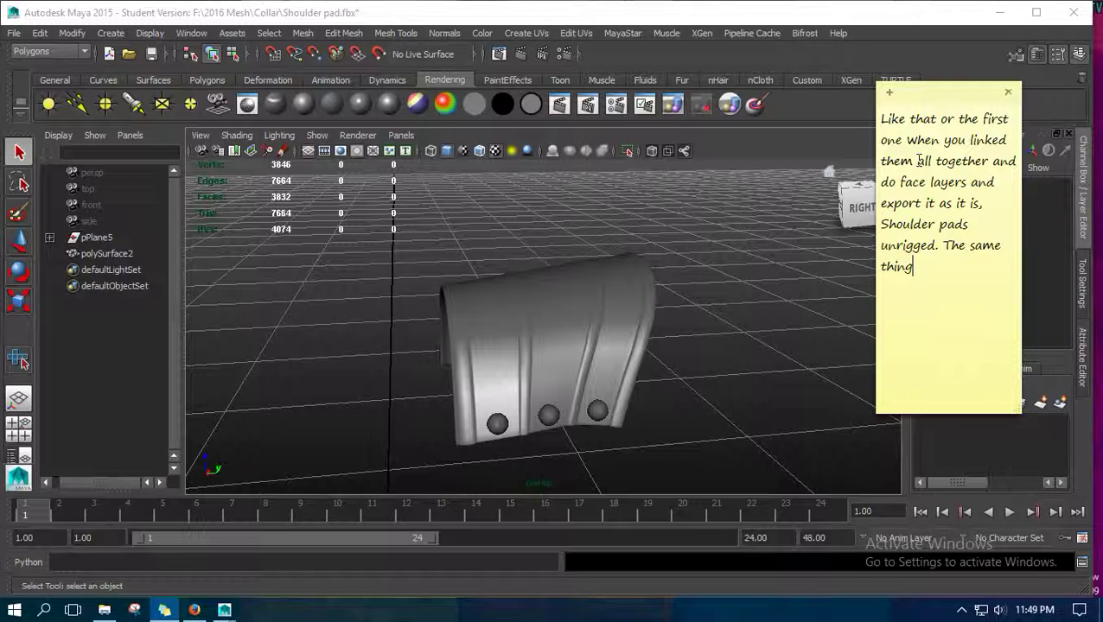
type(" but the difference ")
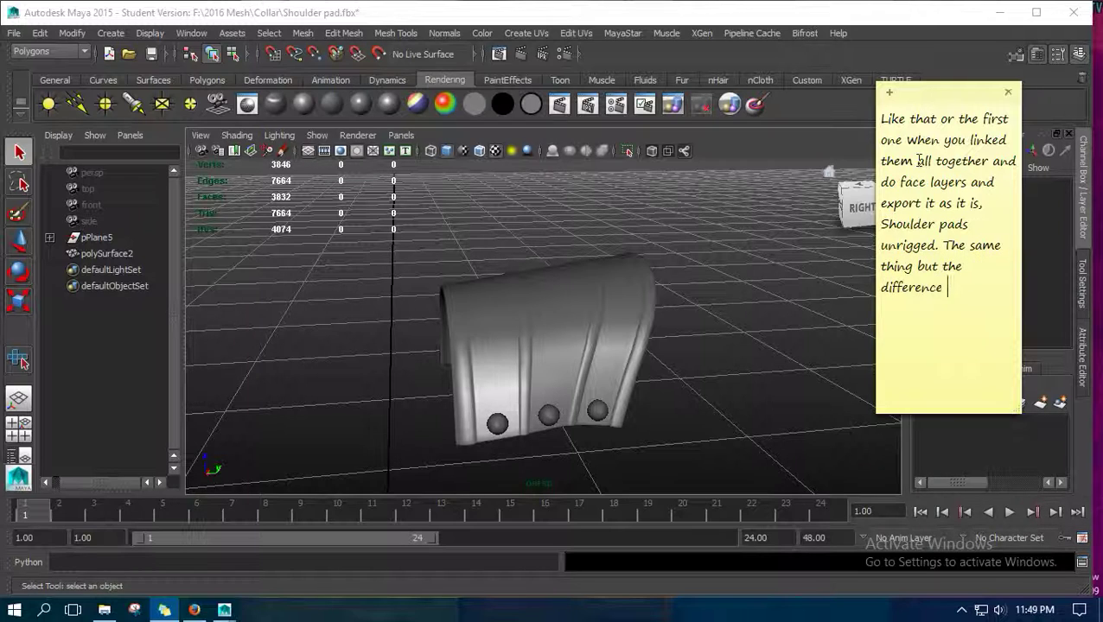
type("was the face")
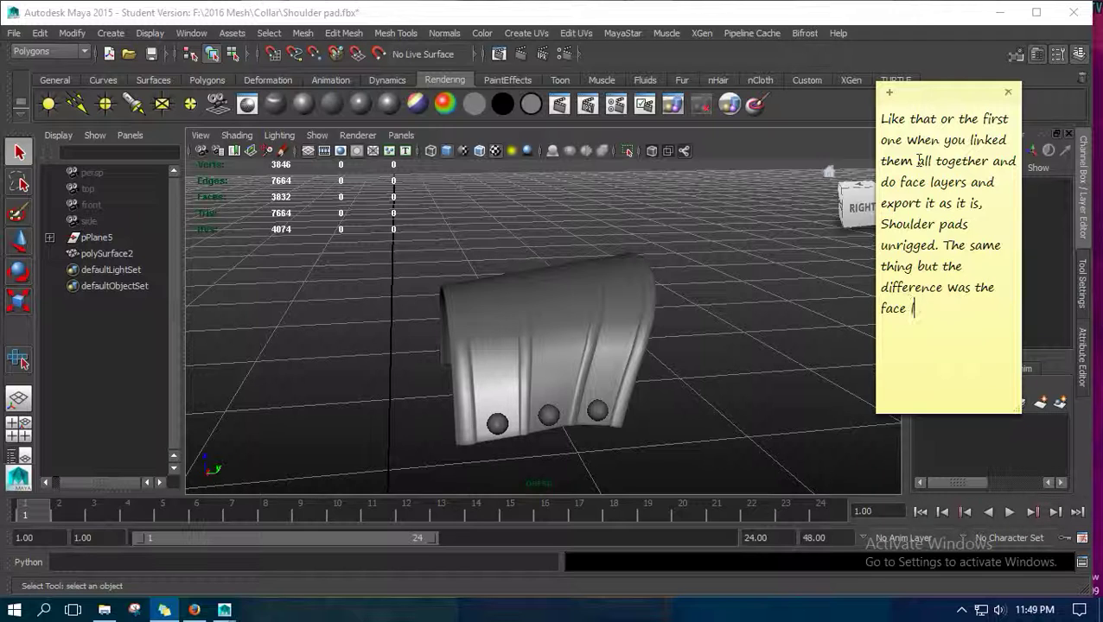
type(" layers and ")
type("lin")
type("nked meshes")
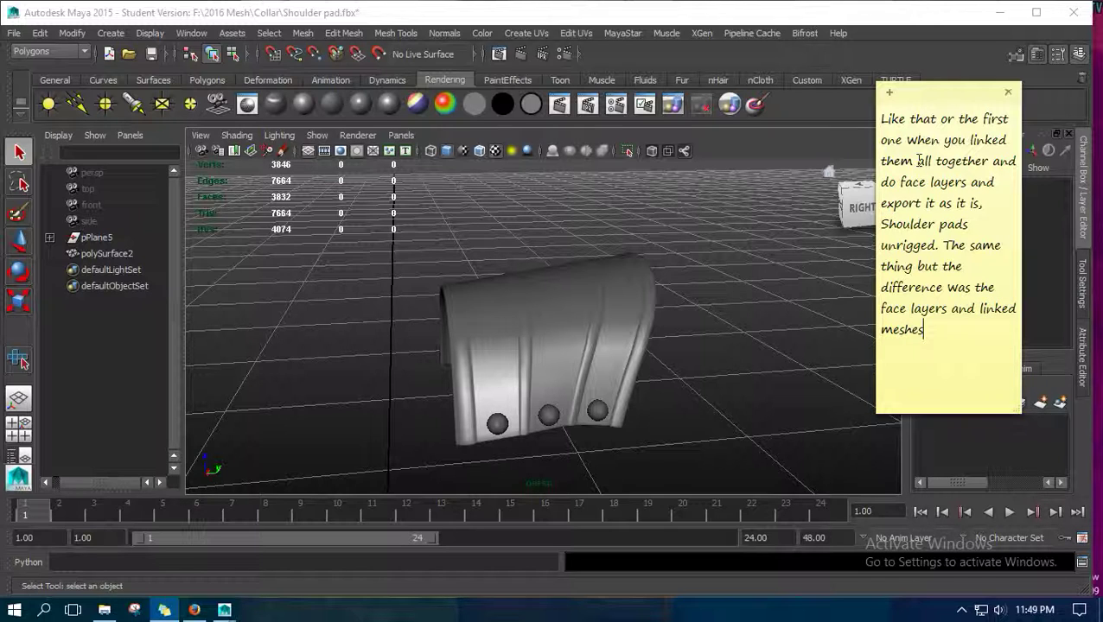
Finish the note with "as one which you can edit link and unlinked them. :)" and clear the whole note.
type(" as one Which you can ")
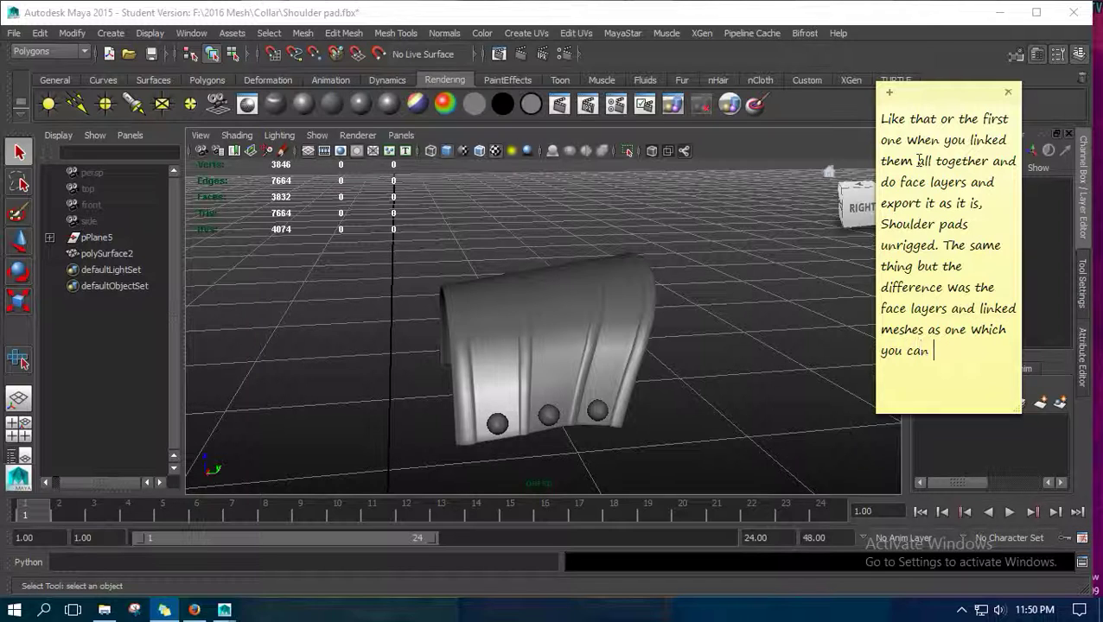
type("edit.link and unlinked th")
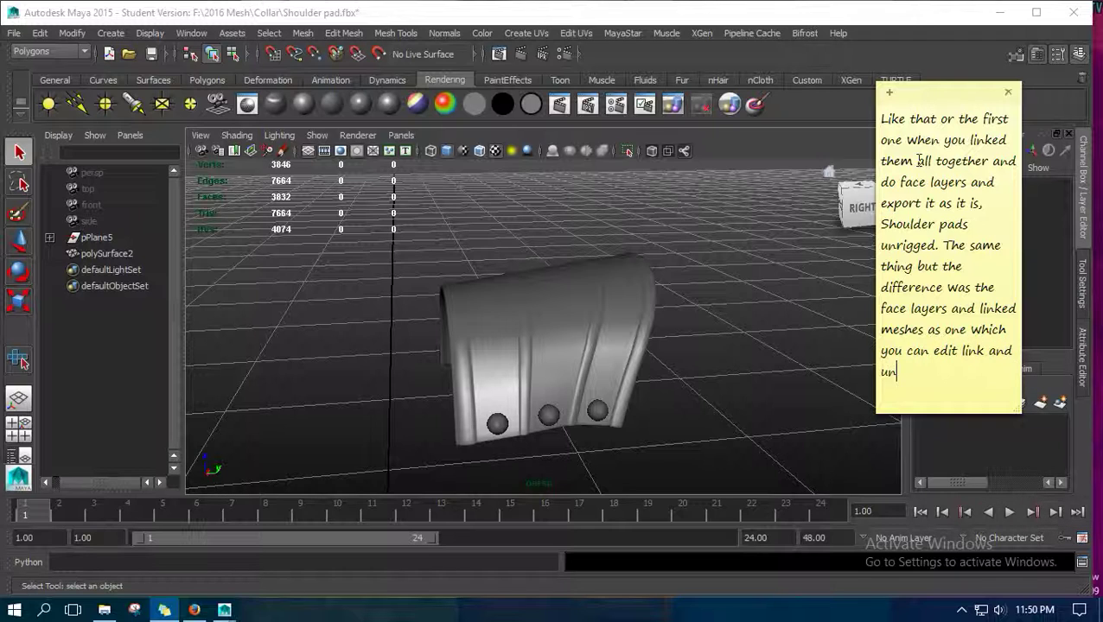
type("em. :)")
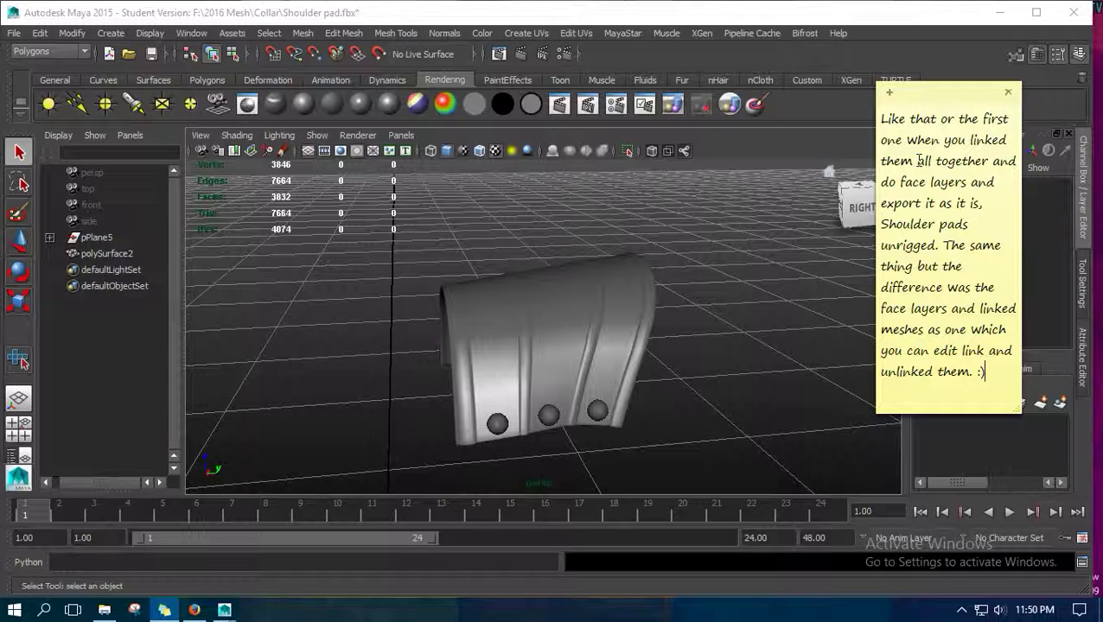
key("ctrl+a")
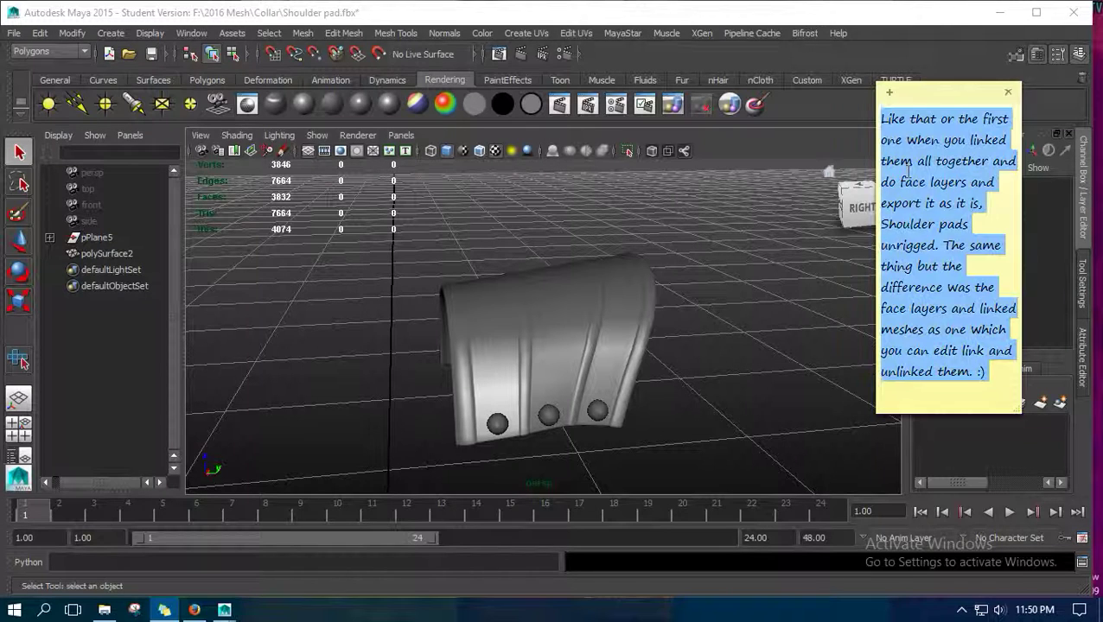
key("BackSpace")
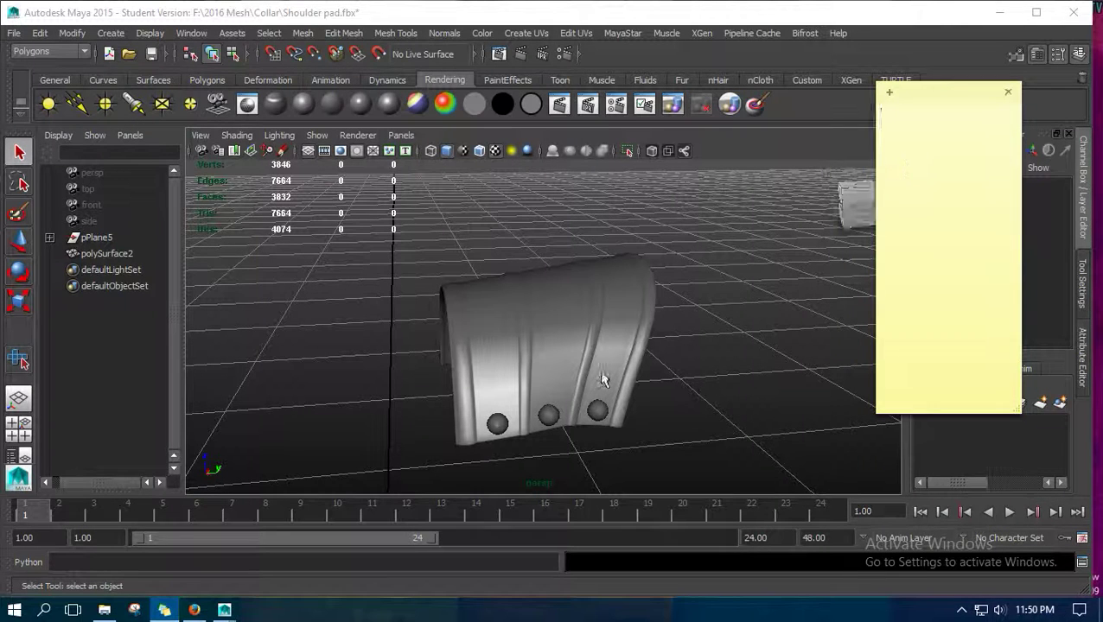
Back in Maya, export the stud and strap meshes together in FBX format, replacing "Shoulder pad.fbx" in the Collar folder.
left_click(476, 21)
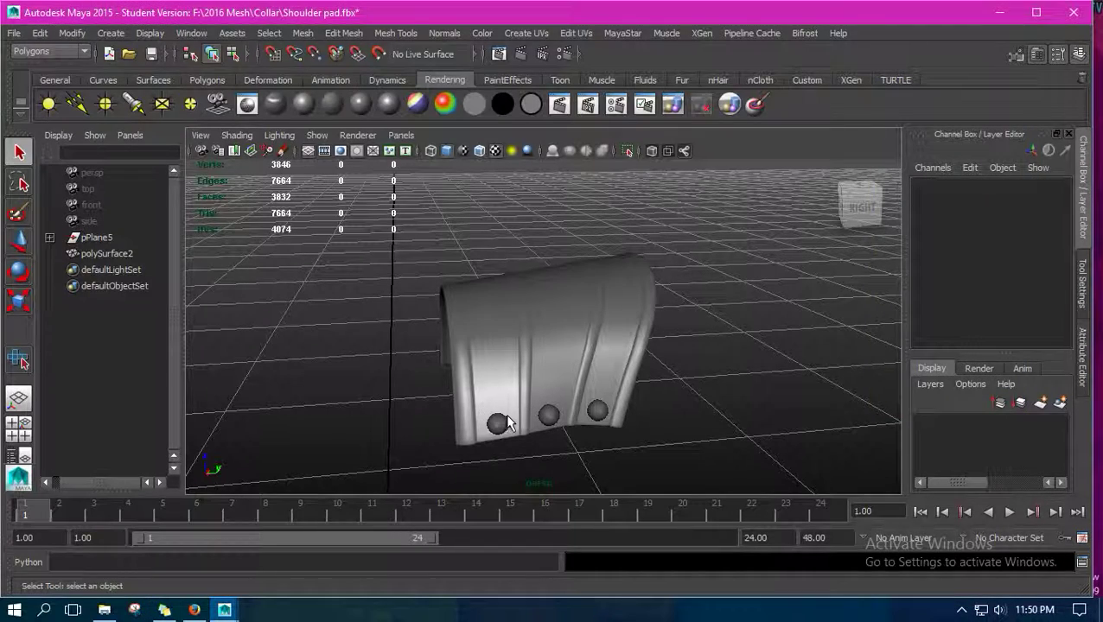
left_click(550, 419)
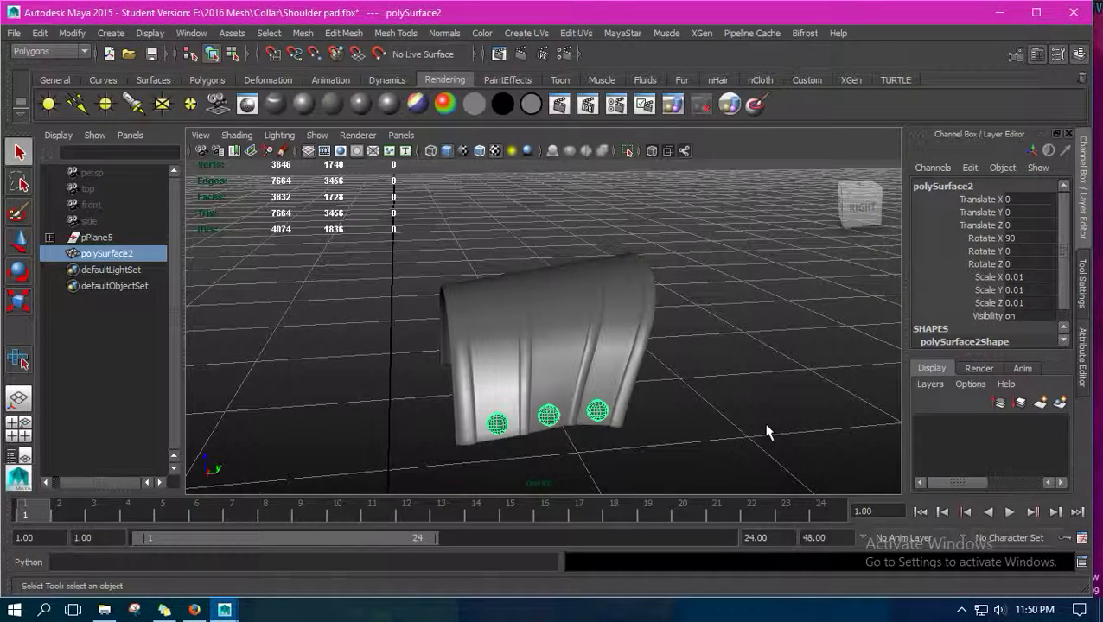
left_click_drag(754, 419, 728, 394, "alt")
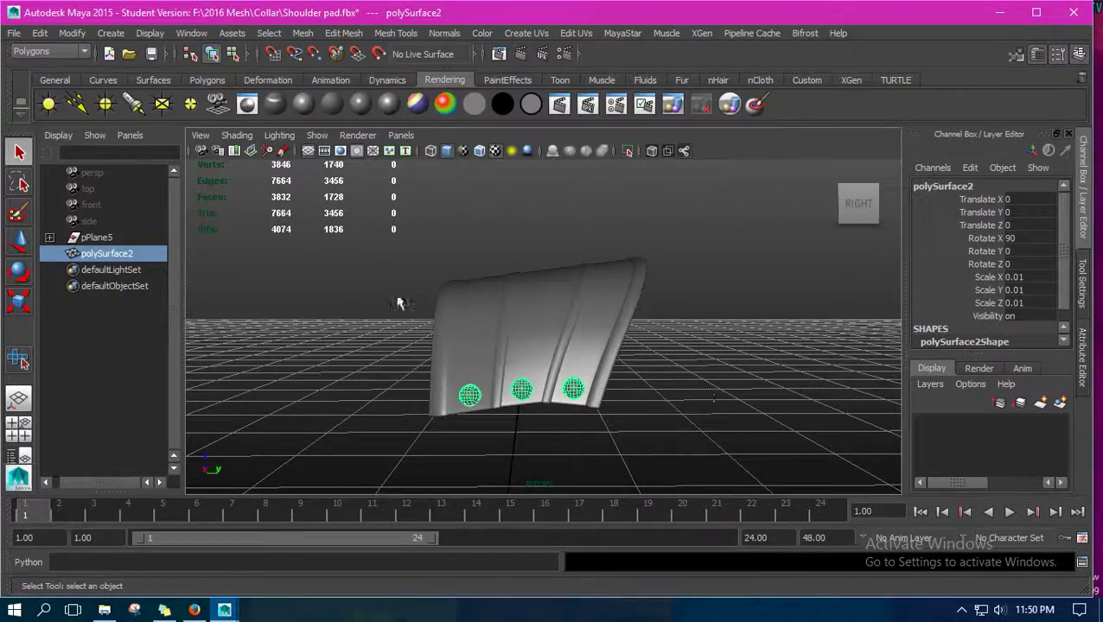
left_click(601, 412, "shift")
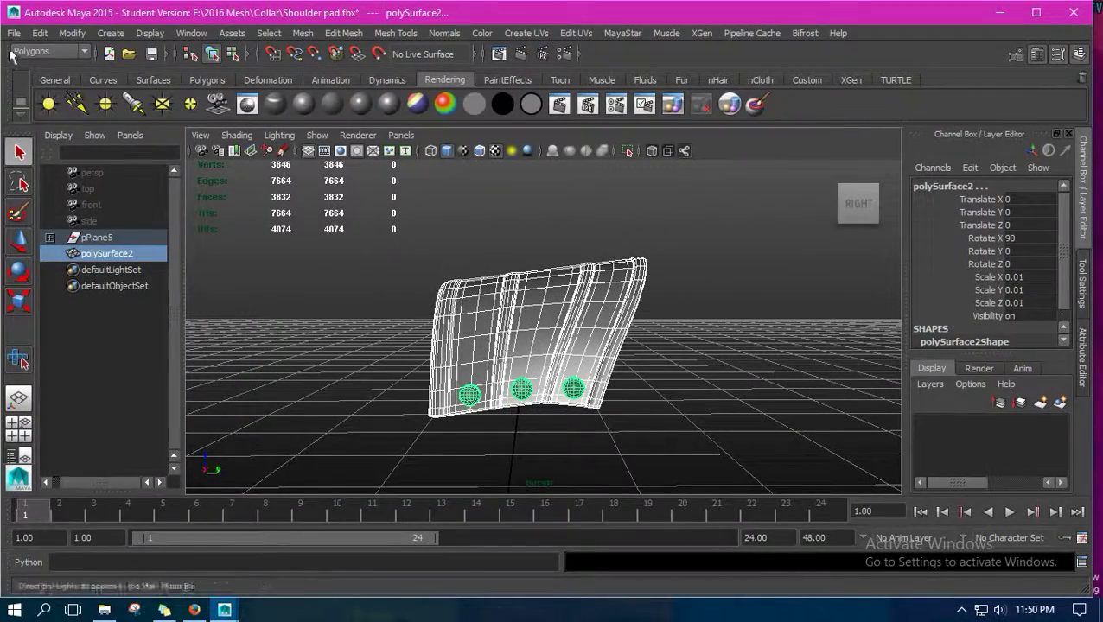
left_click(14, 34)
left_click(86, 221)
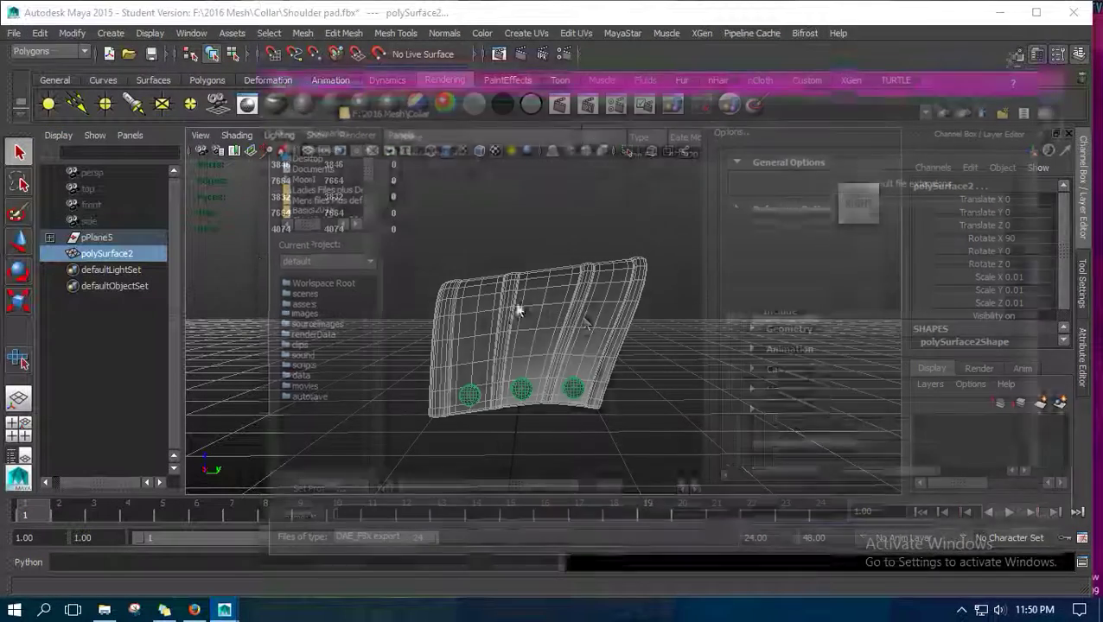
left_click(478, 541)
left_click(457, 519)
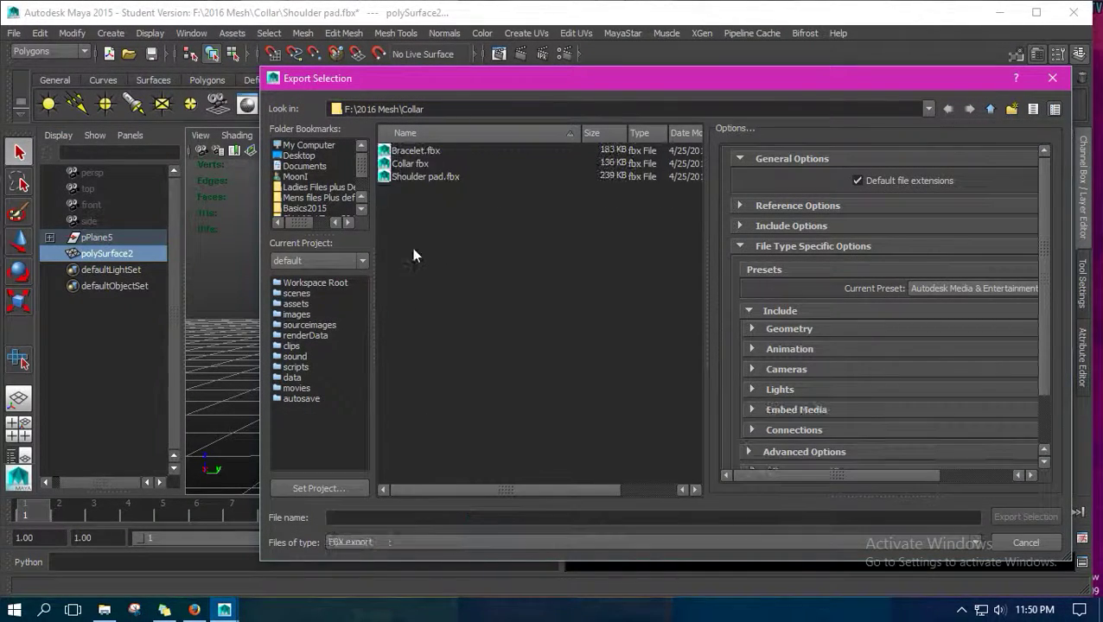
double_click(415, 177)
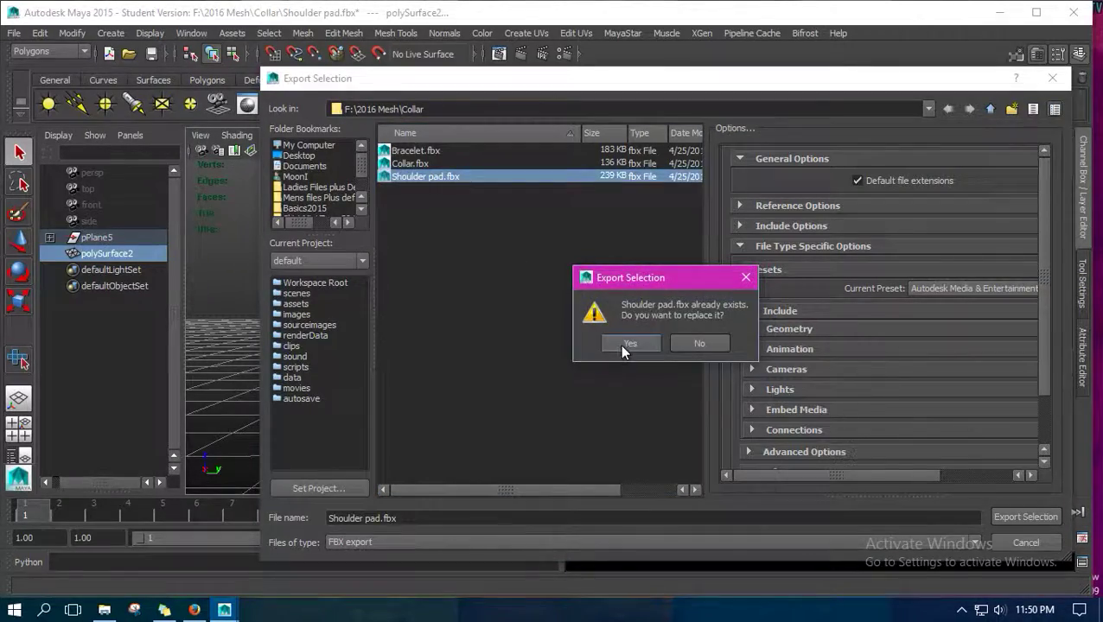
left_click(621, 344)
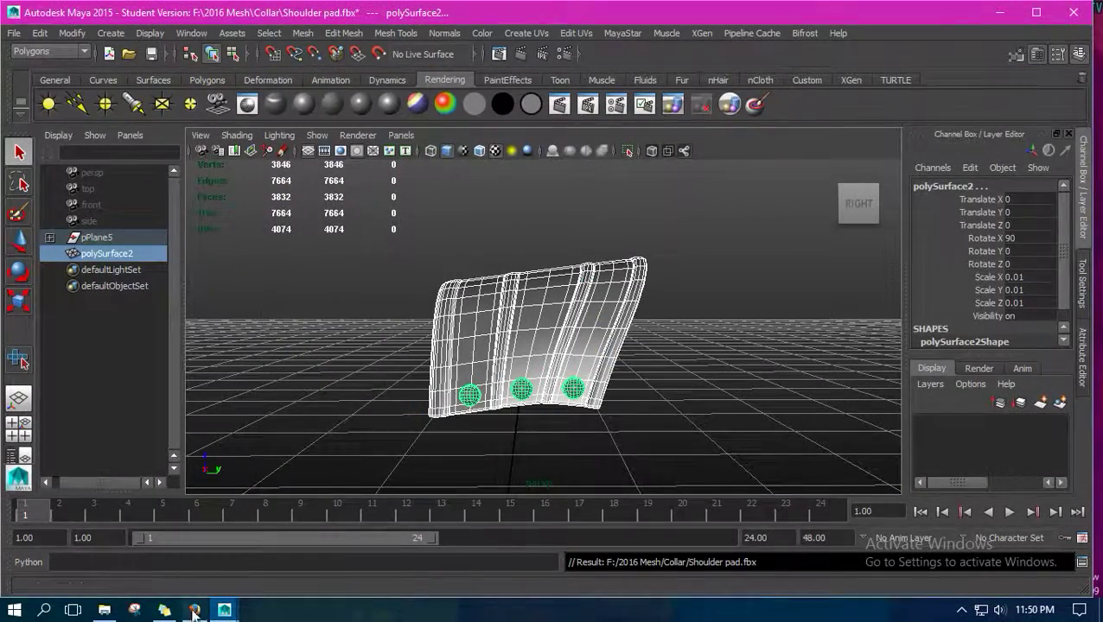
Switch to the browser, bring up the empty sticky note over it, and write "that is all for today. Hope you enjoy".
left_click(193, 610)
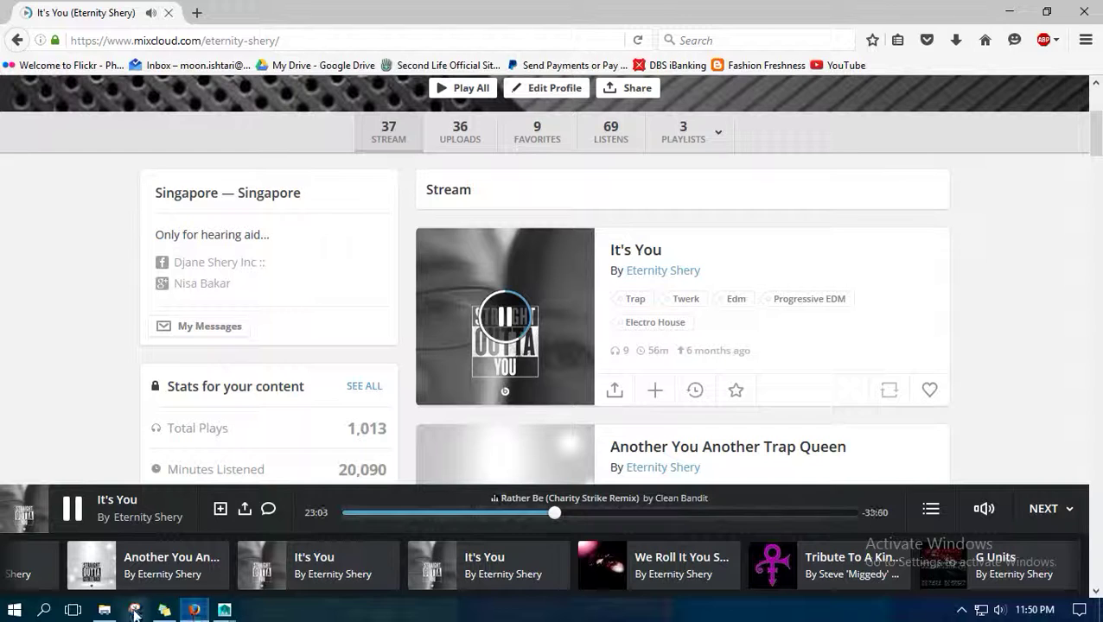
left_click(164, 610)
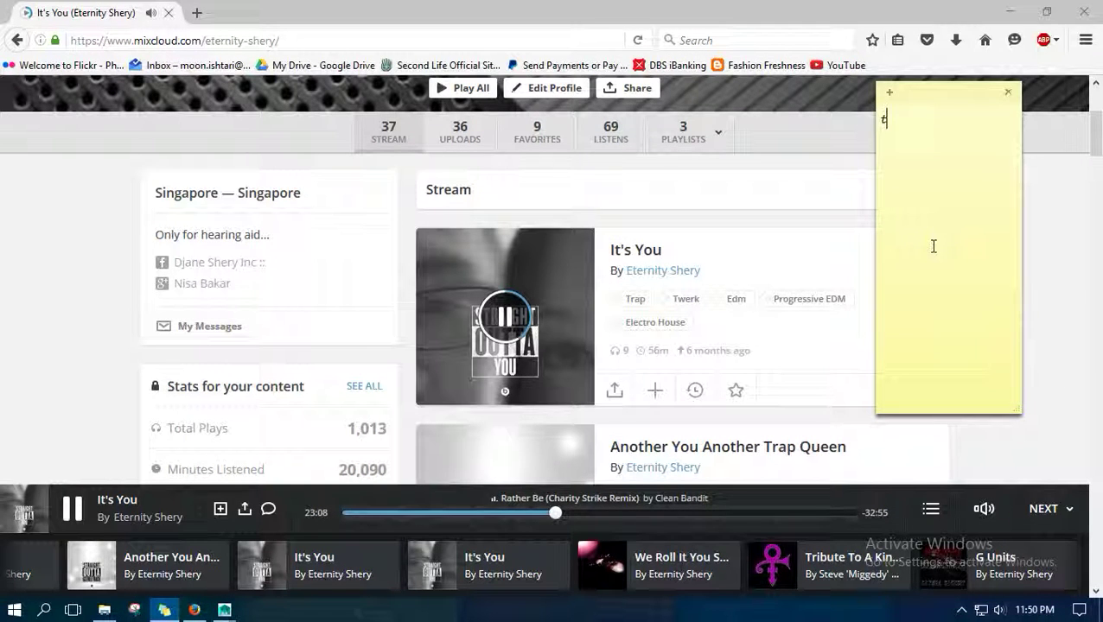
type("hat is all for to")
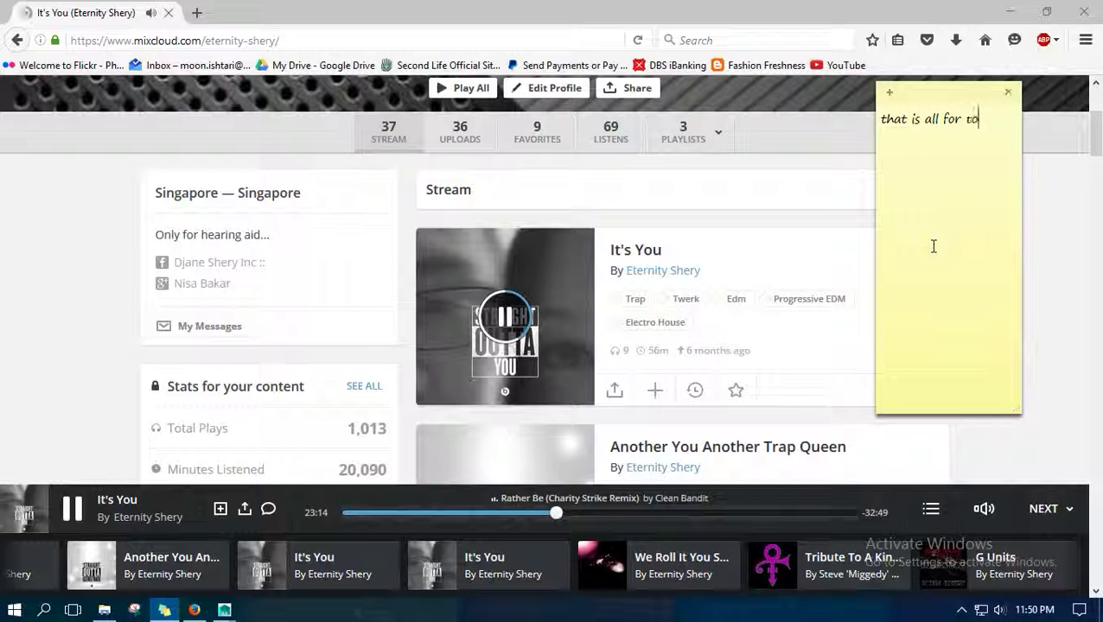
type("ay.H")
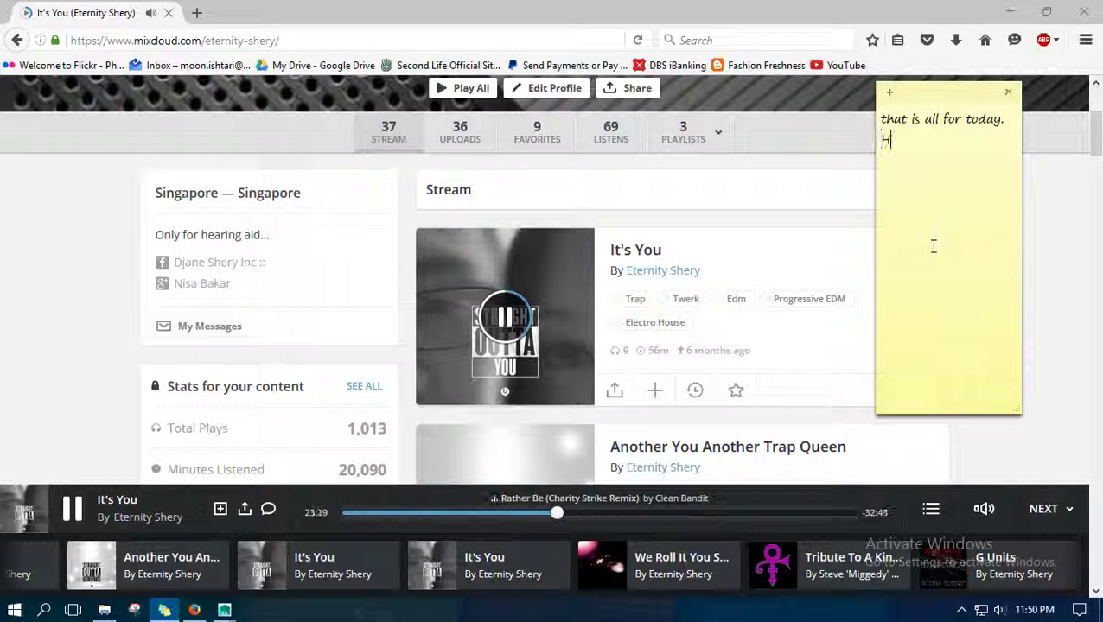
type("ope you enjoy")
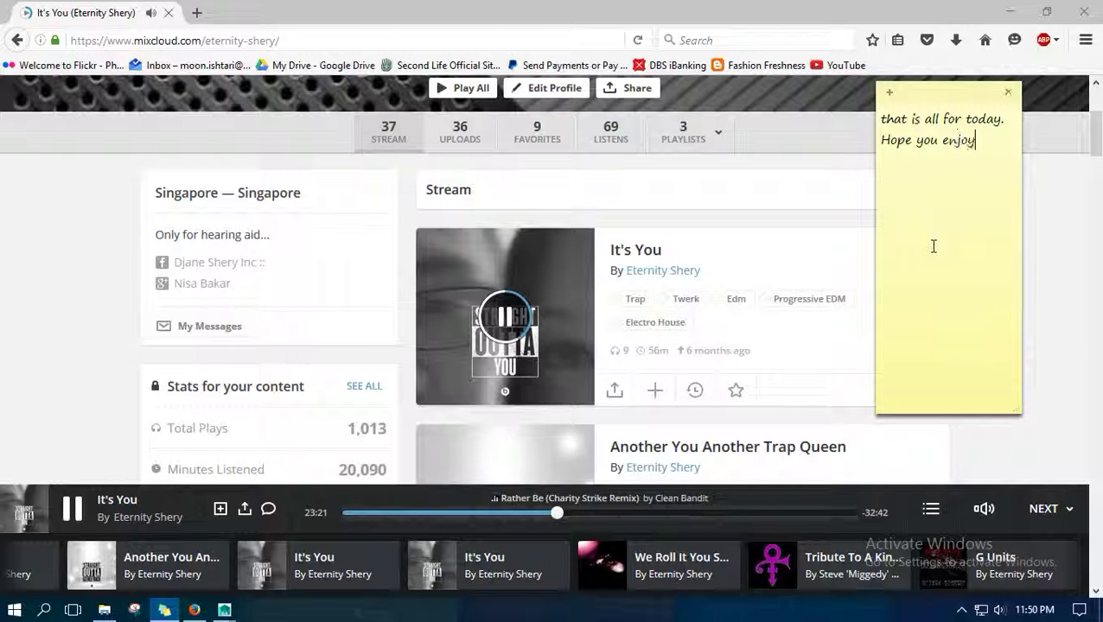
Continue the note with ". Part 3 will be on the baking part. easy does it (maybe)".
type(". Part ")
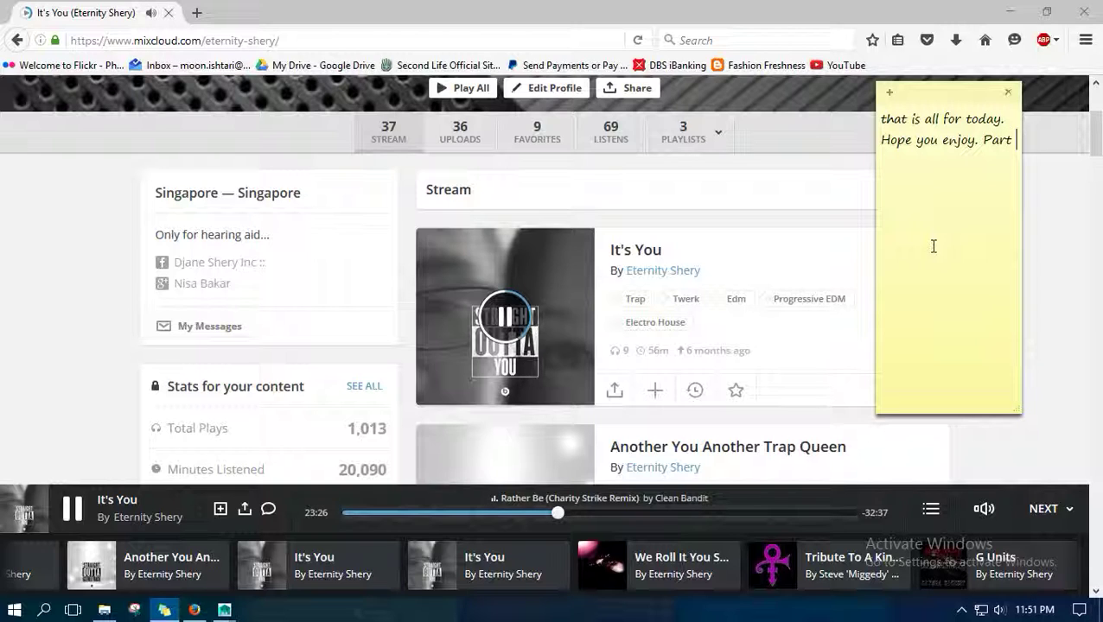
type("3 Will be on")
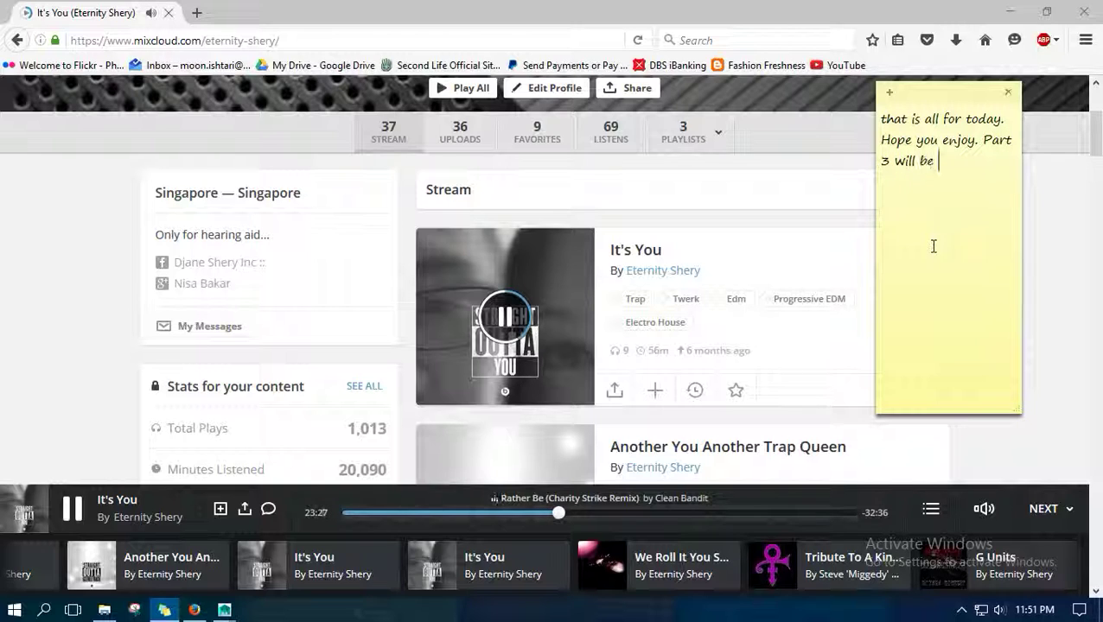
type(" the baking pp")
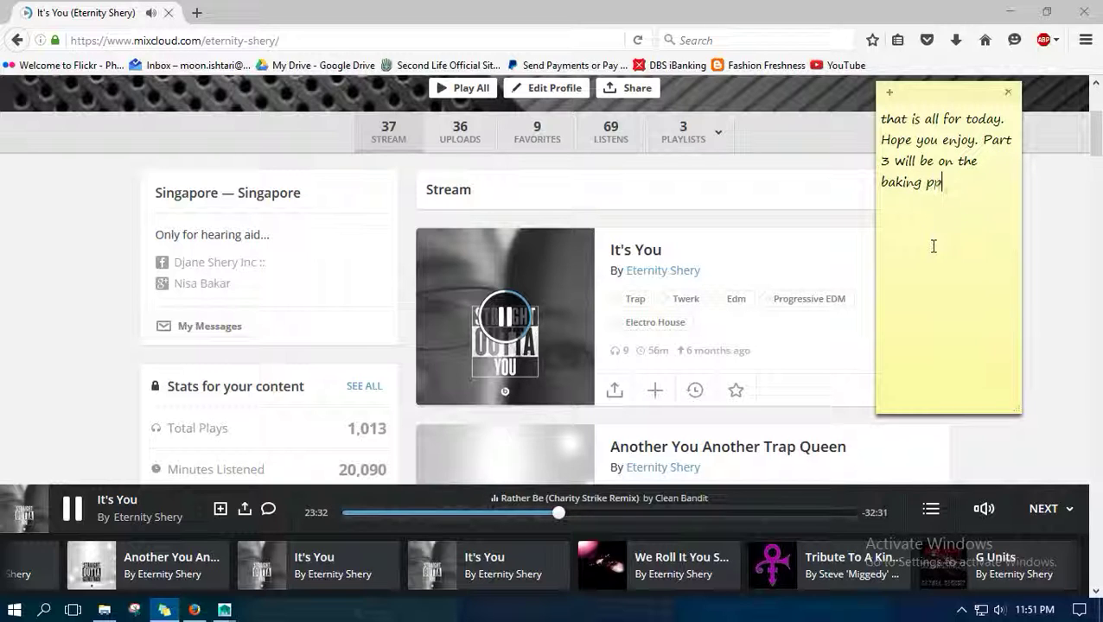
key("BackSpace")
type("art. easy does it")
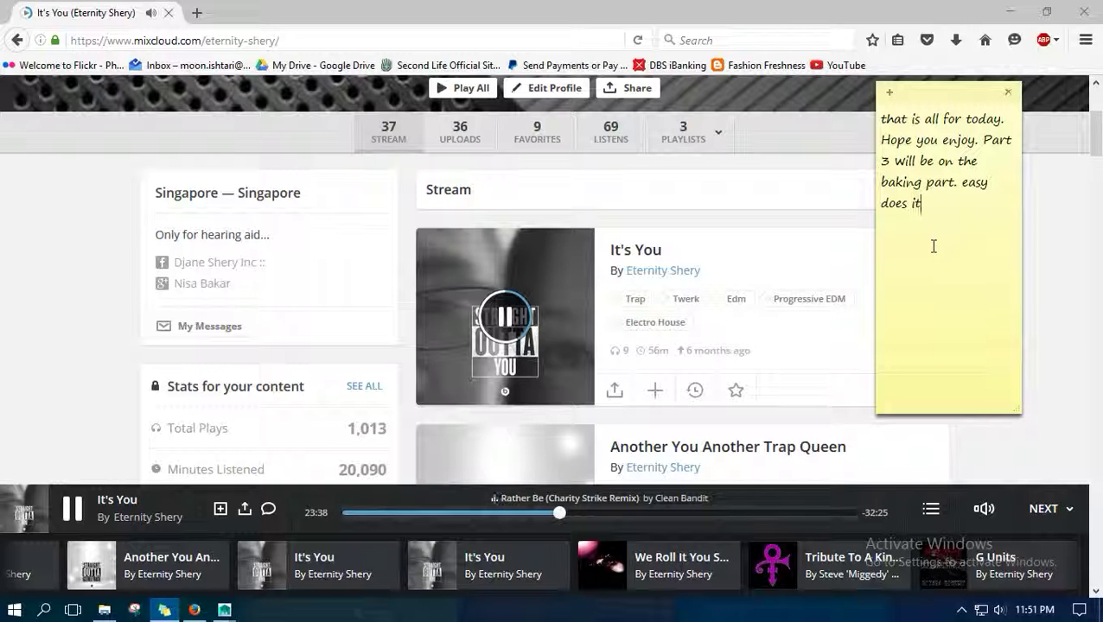
type(" (maybe")
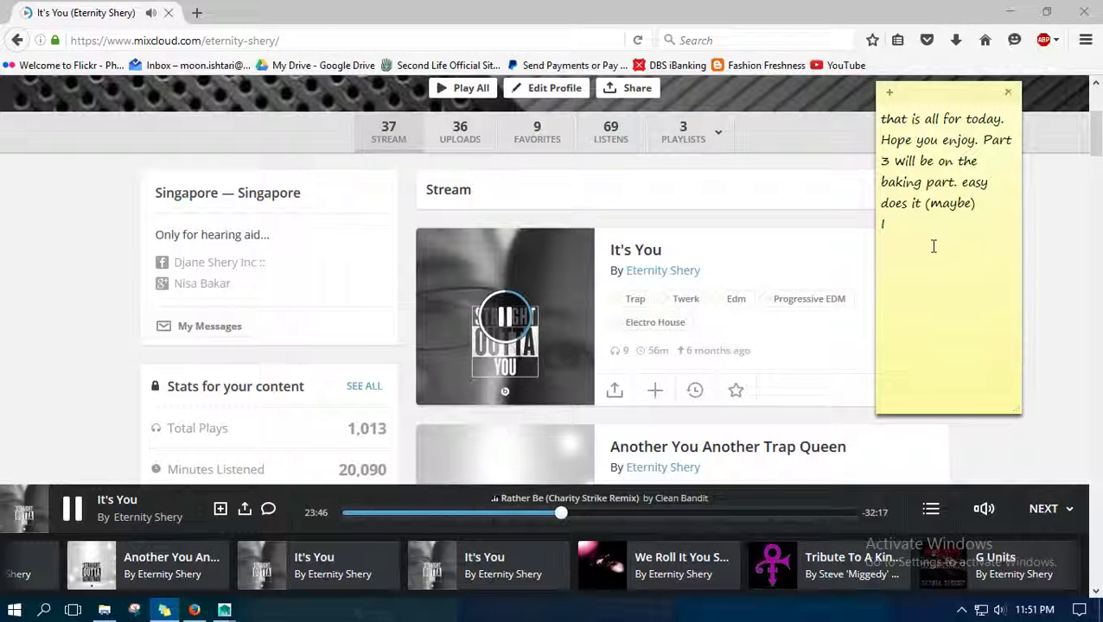
Add "I only wanna show the easy access and not too many complicated things which you gonna face." to the note.
type("I only wanna show the ea")
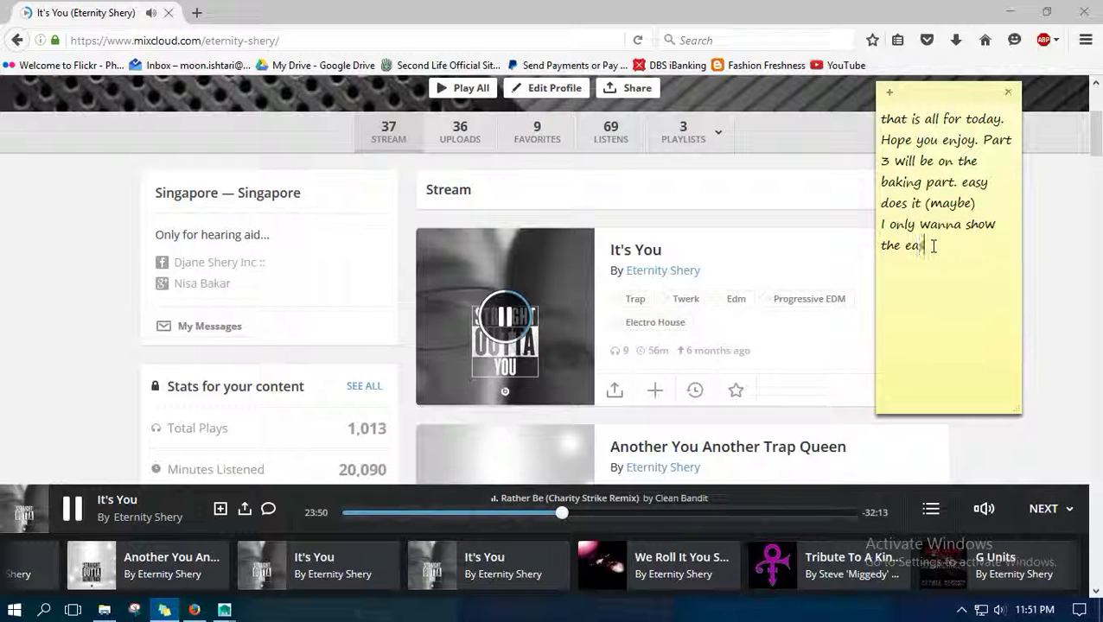
type("sy access and not")
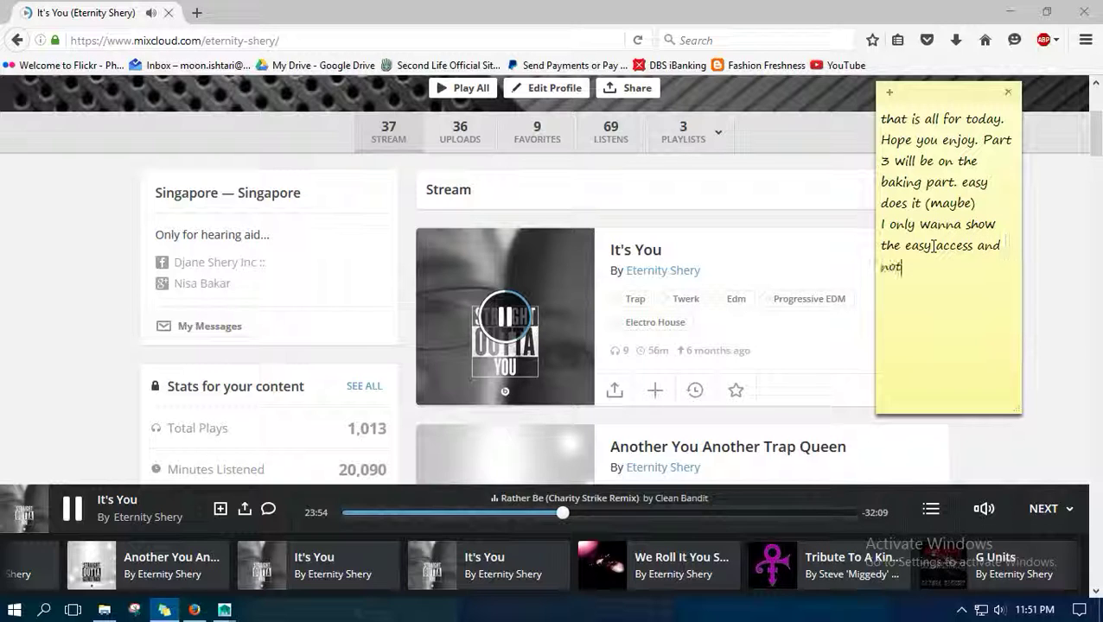
type(" too many ")
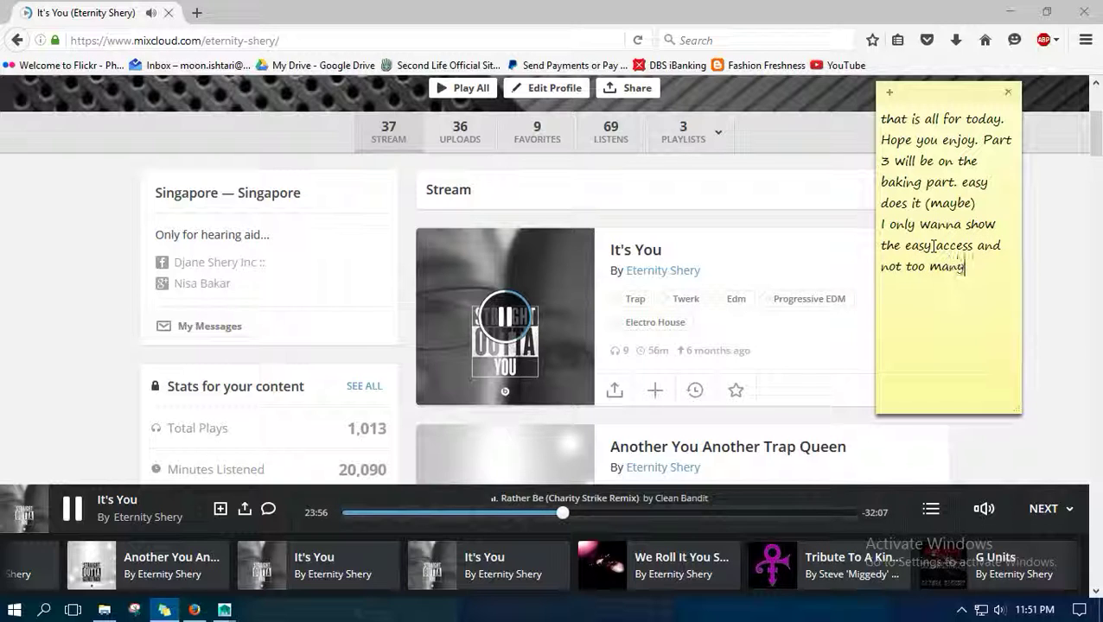
type("compli")
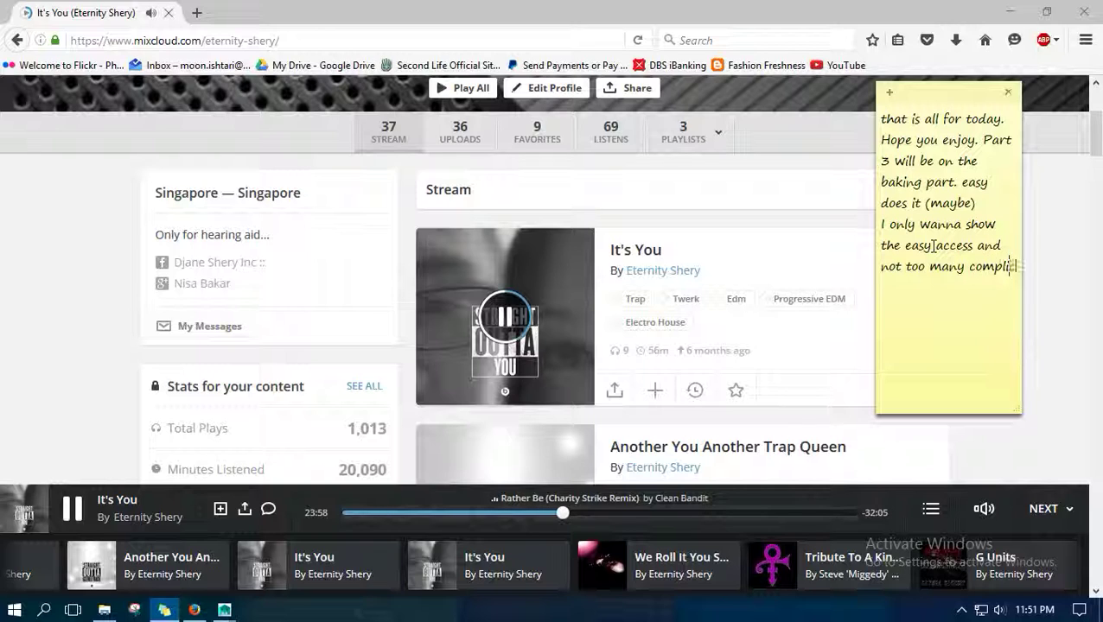
type("cated things")
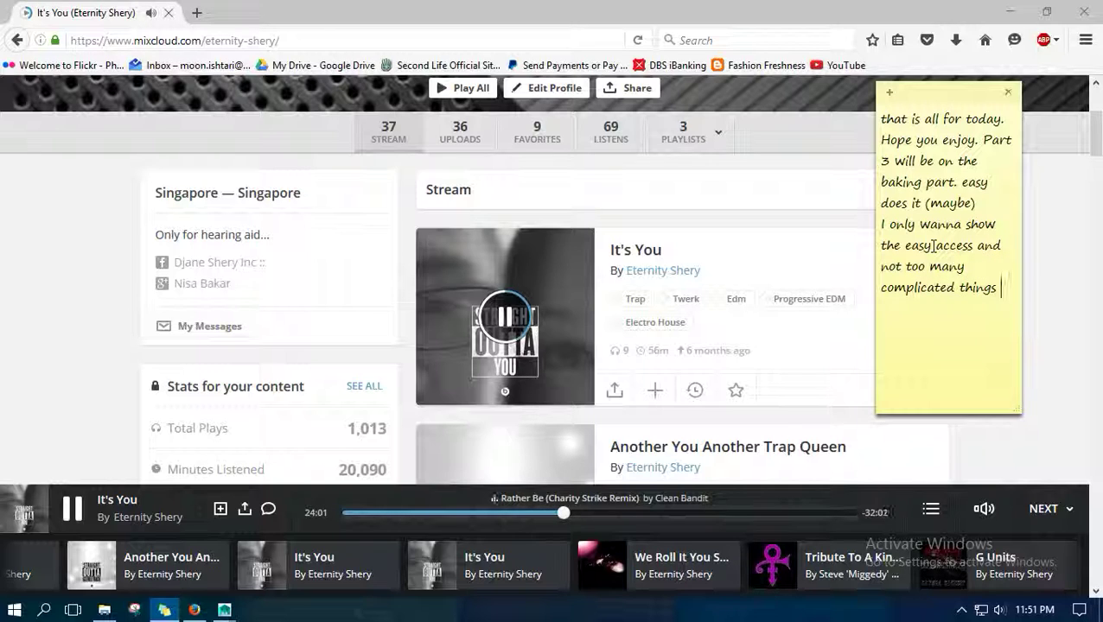
type(" Which you go")
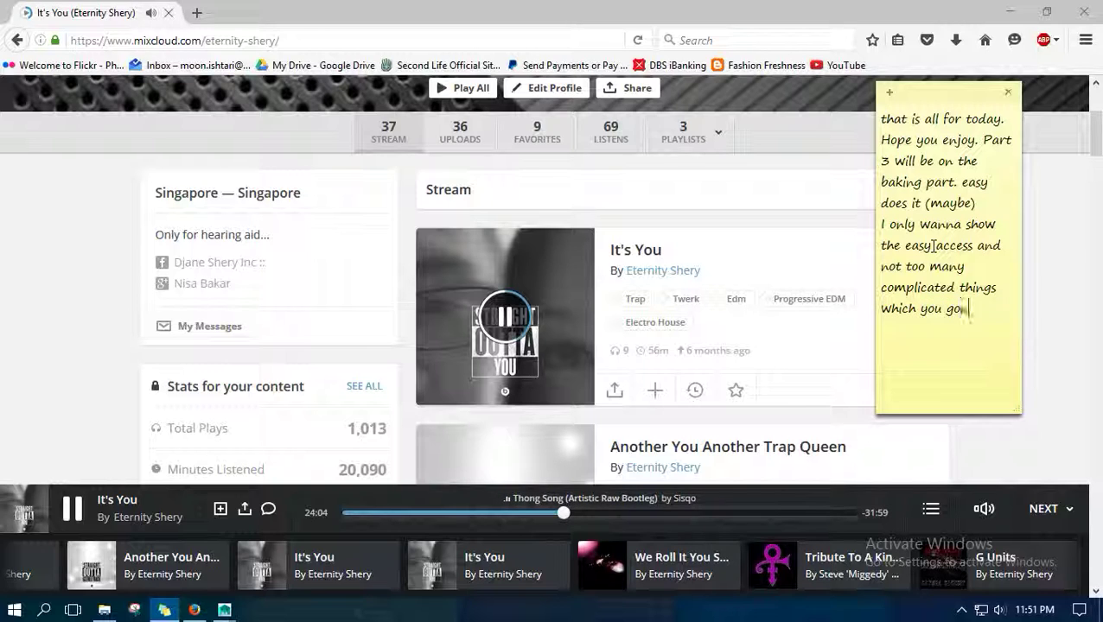
type("nna face.")
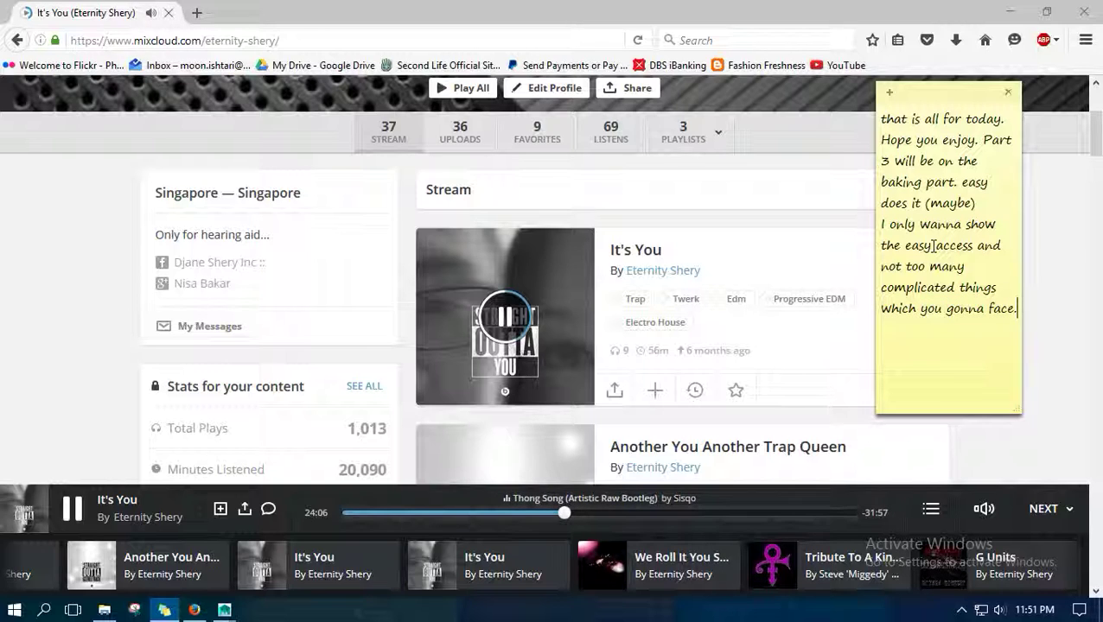
Start a new line in the note with "Don't forget".
key("Return")
type("Don")
key("BackSpace")
type("'t forget")
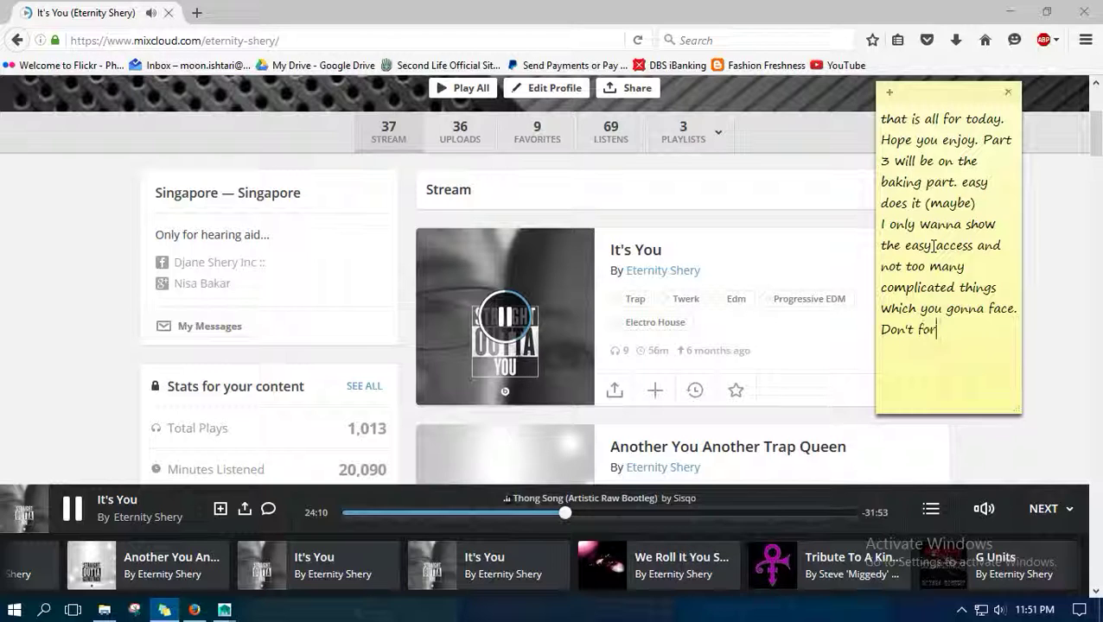